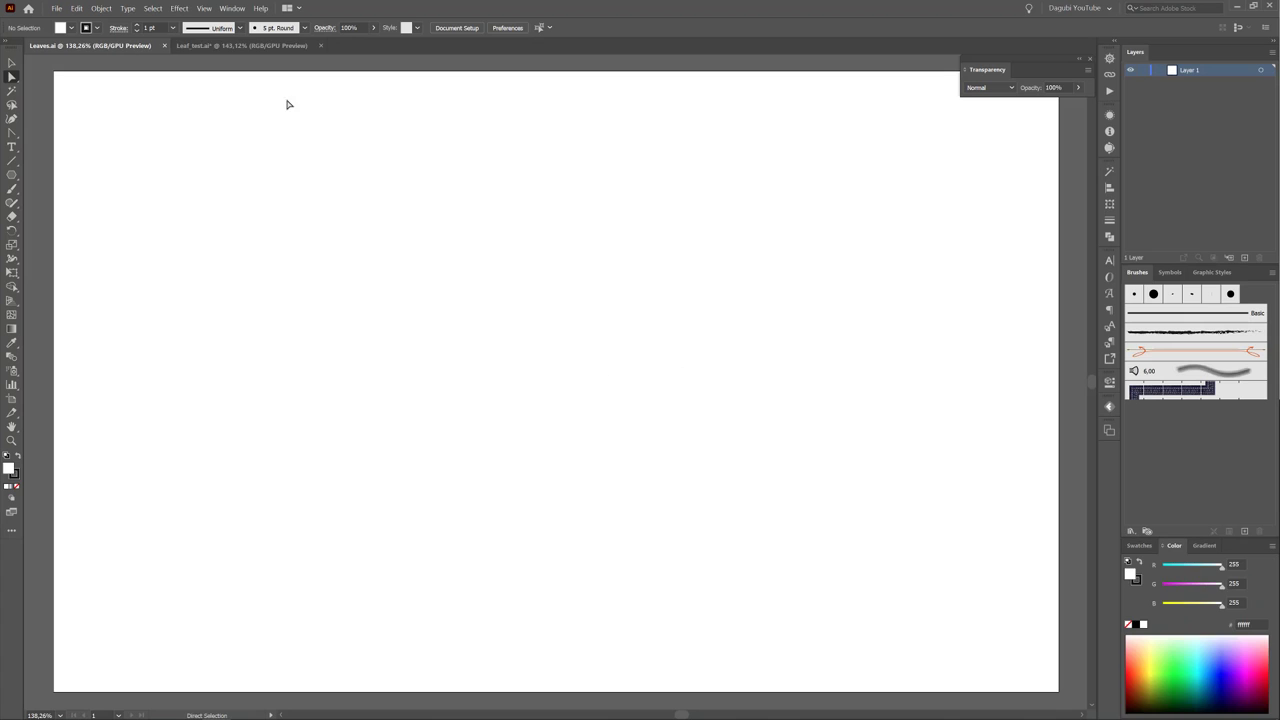
Step: Copy the three black leaf shapes from Leaf_test.ai and paste them into the empty Leaves.ai document
left_click(237, 46)
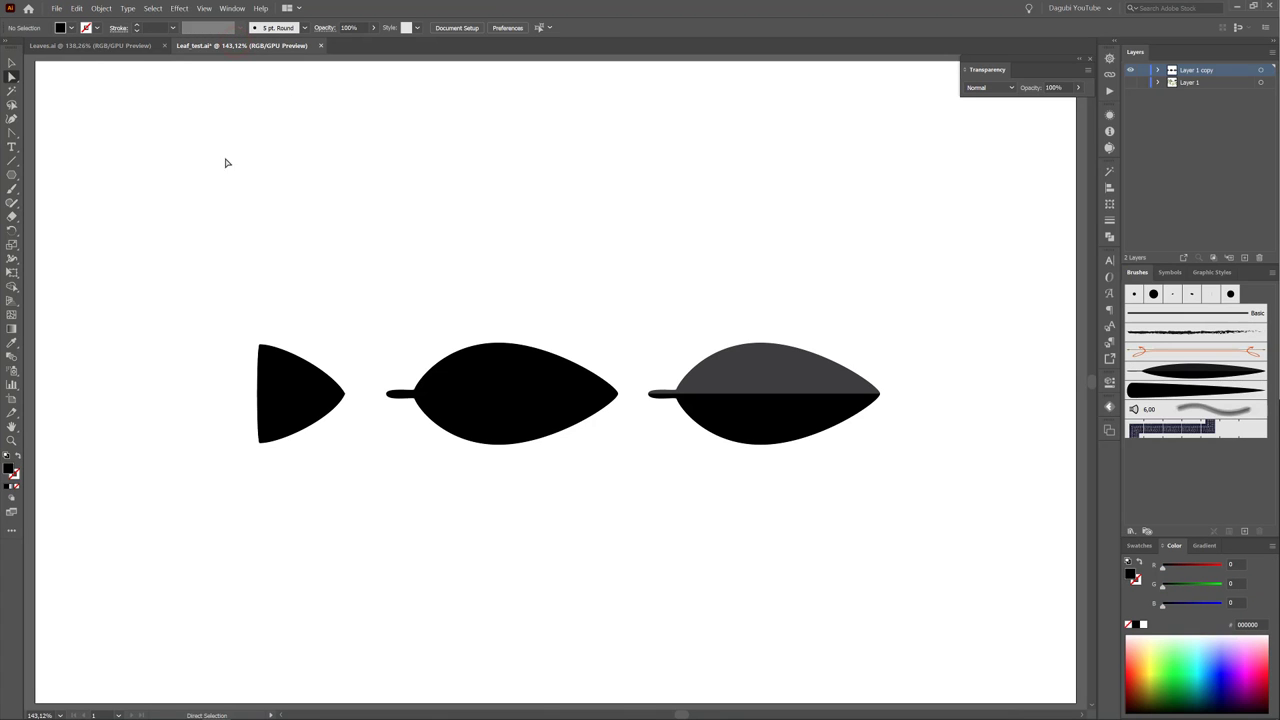
left_click(12, 63)
left_click(174, 173)
left_click_drag(174, 173, 932, 542)
left_click(79, 10)
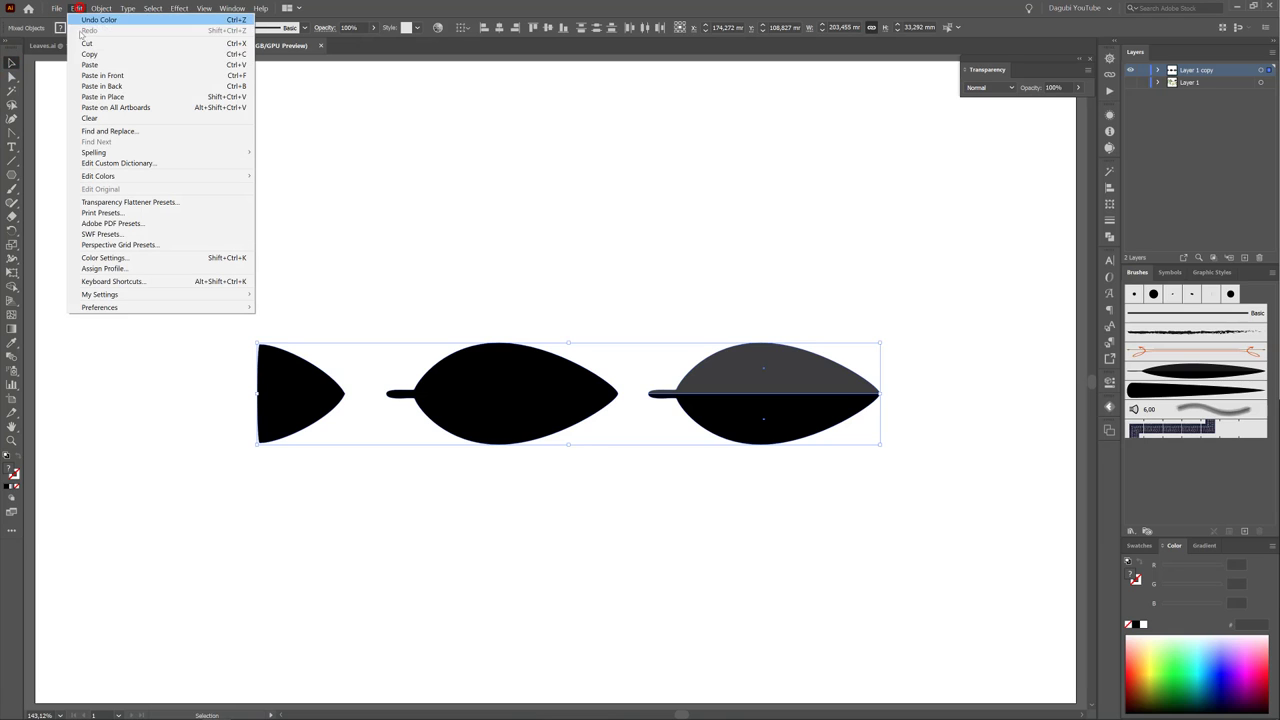
left_click(84, 47)
left_click(84, 46)
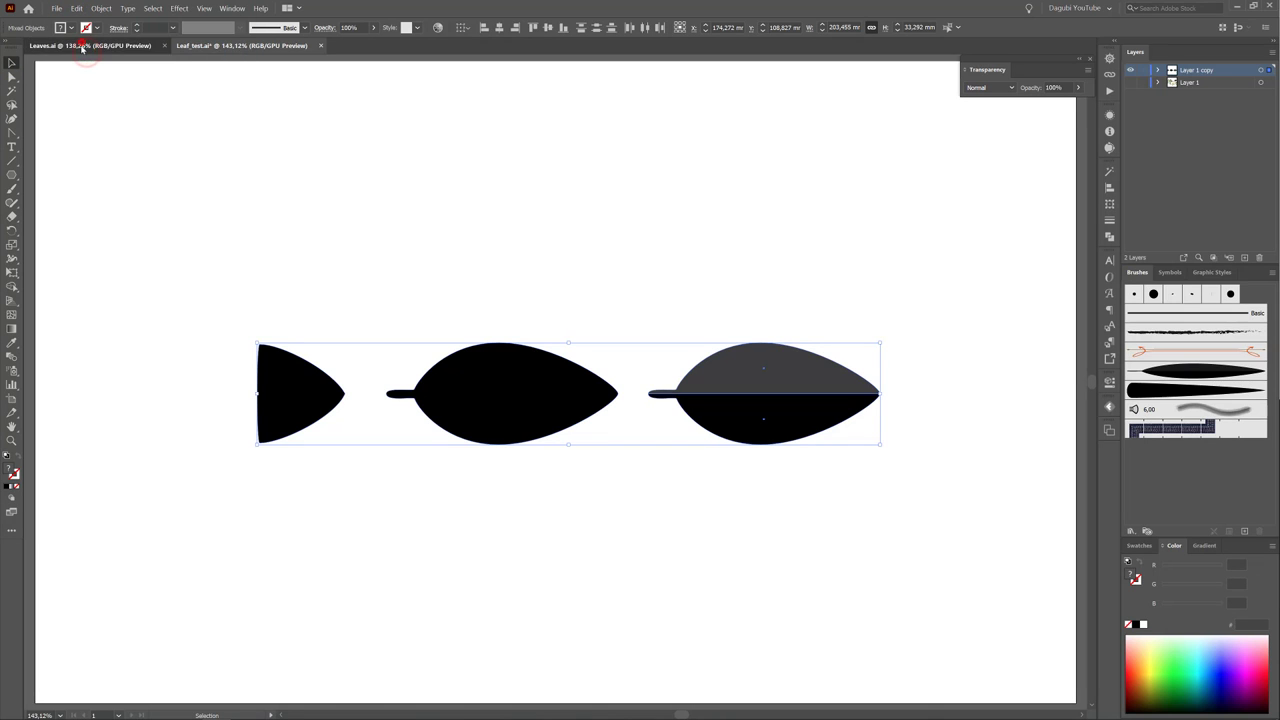
left_click(76, 8)
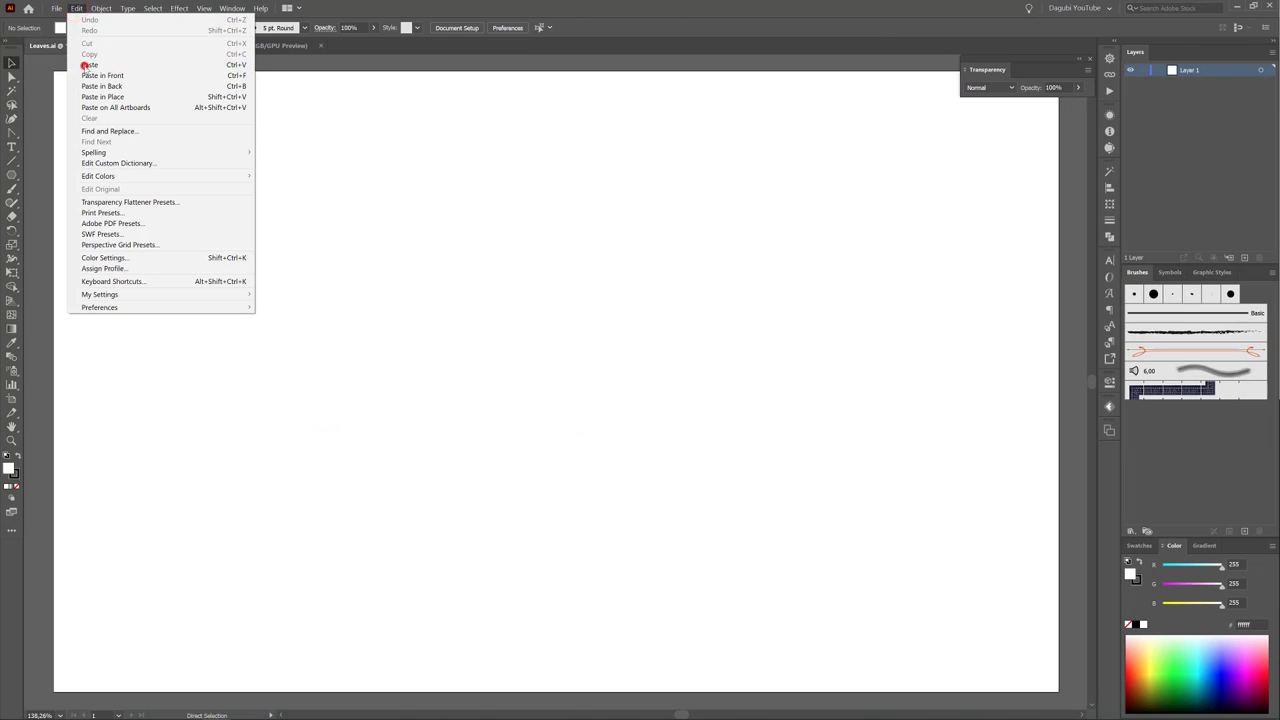
left_click(89, 64)
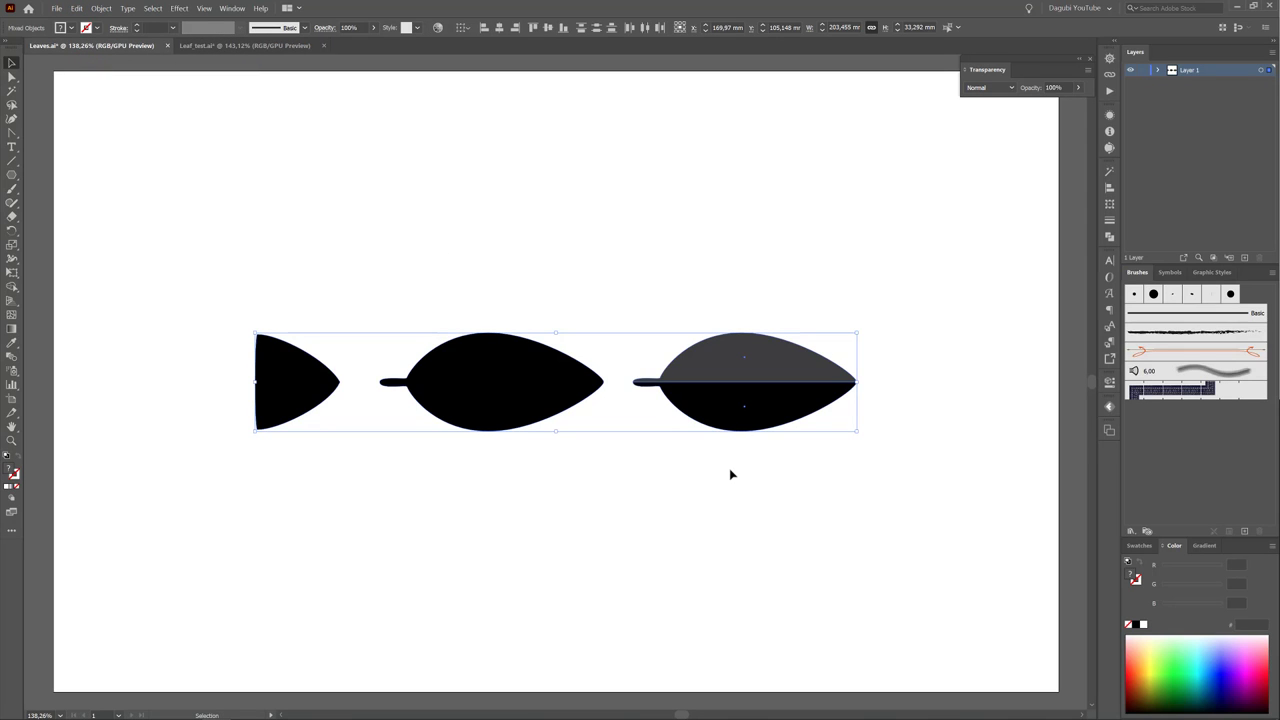
left_click(652, 509)
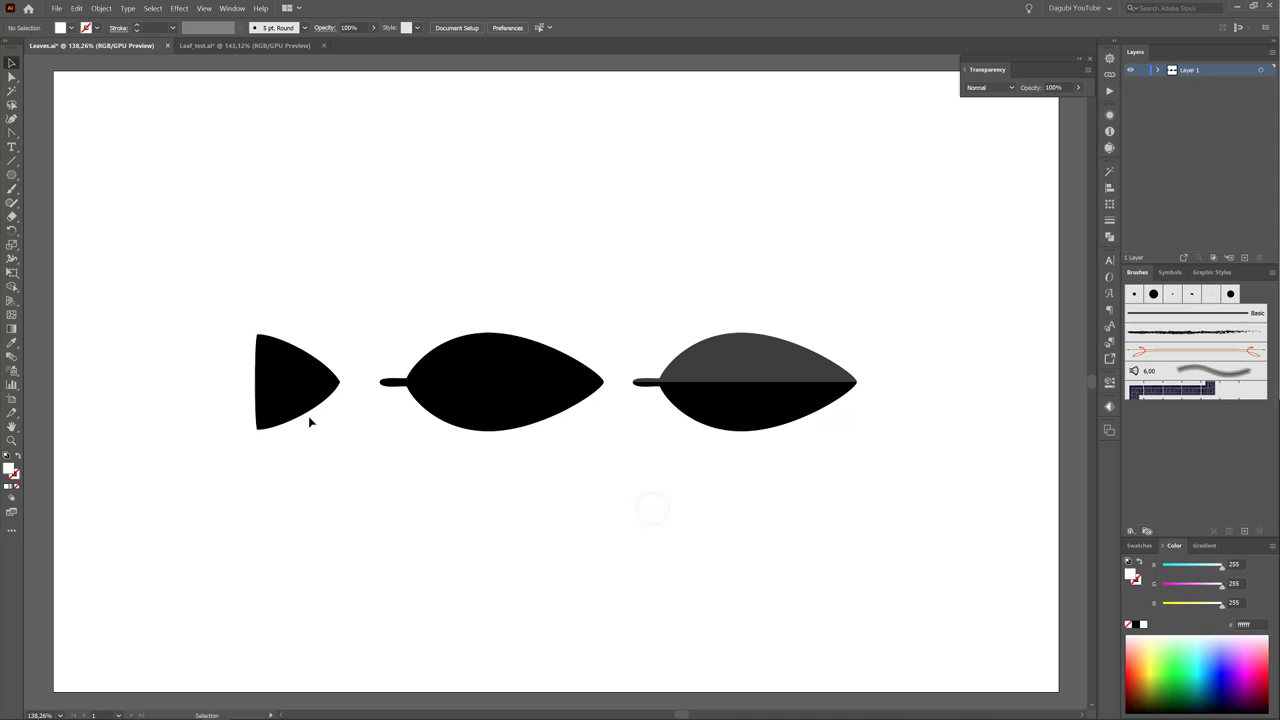
Step: Move all three pasted leaf shapes together to the upper part of the artboard to free space below
left_click(300, 390)
key("ctrl+a")
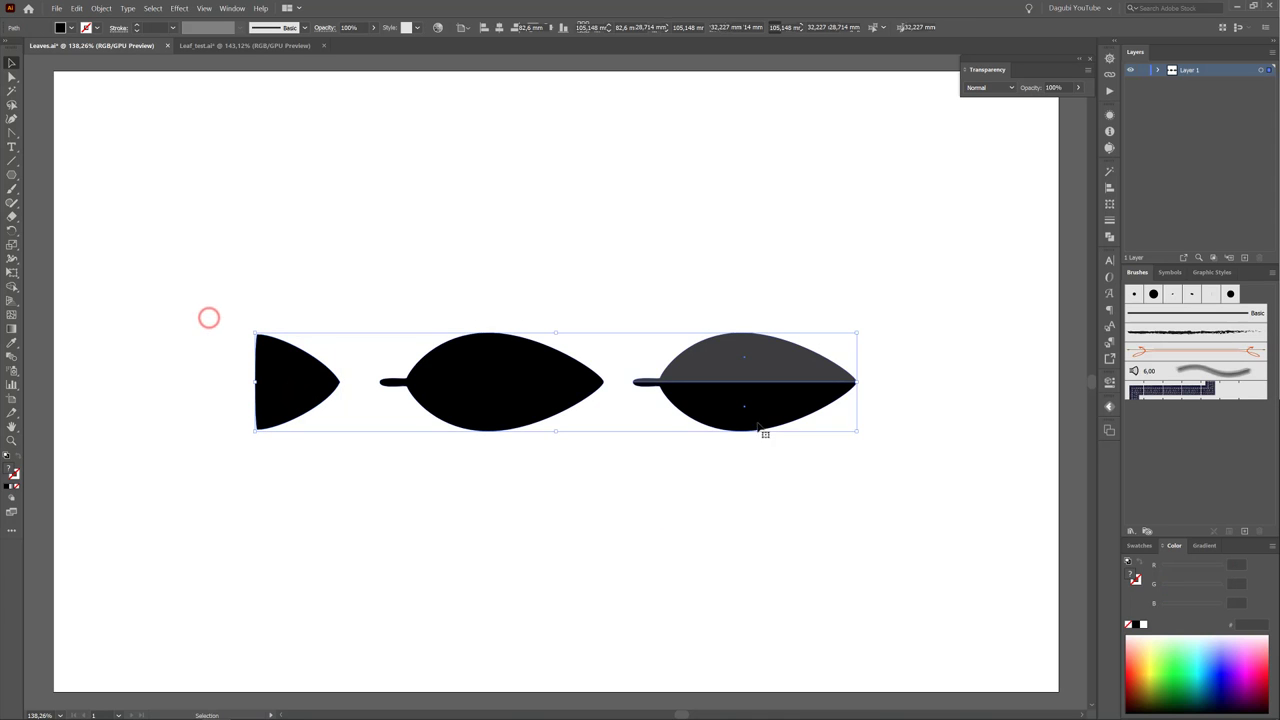
left_click_drag(752, 411, 752, 358)
left_click(752, 358)
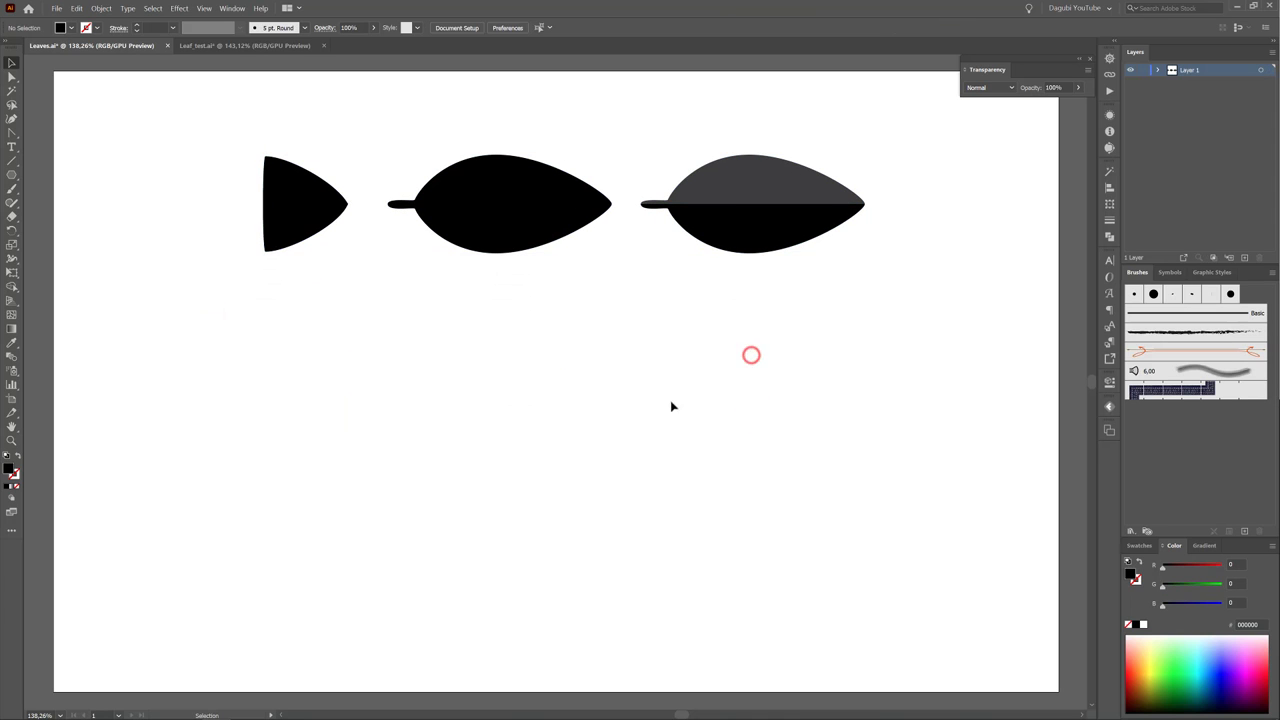
Step: Create a 3-sided polygon with a 20 mm radius below the sample leaves and rotate it 90° so it points right
left_click(10, 177)
left_click_drag(12, 177, 56, 219)
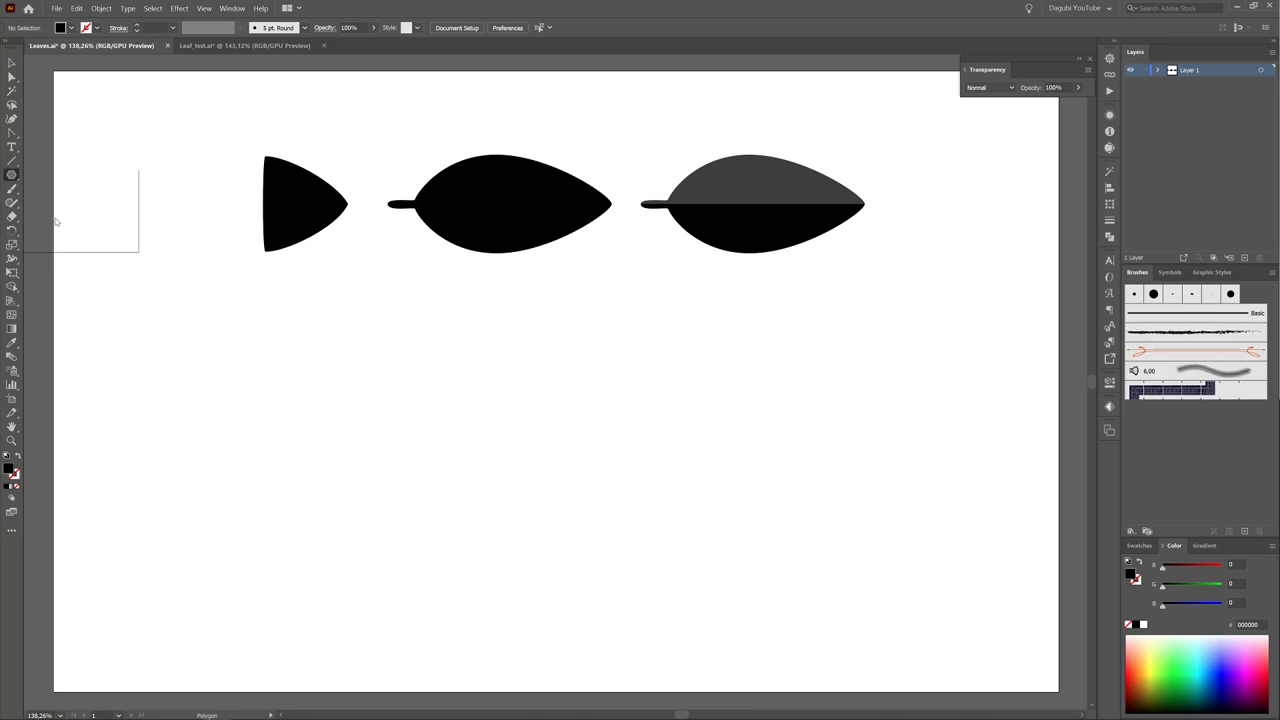
left_click(549, 413)
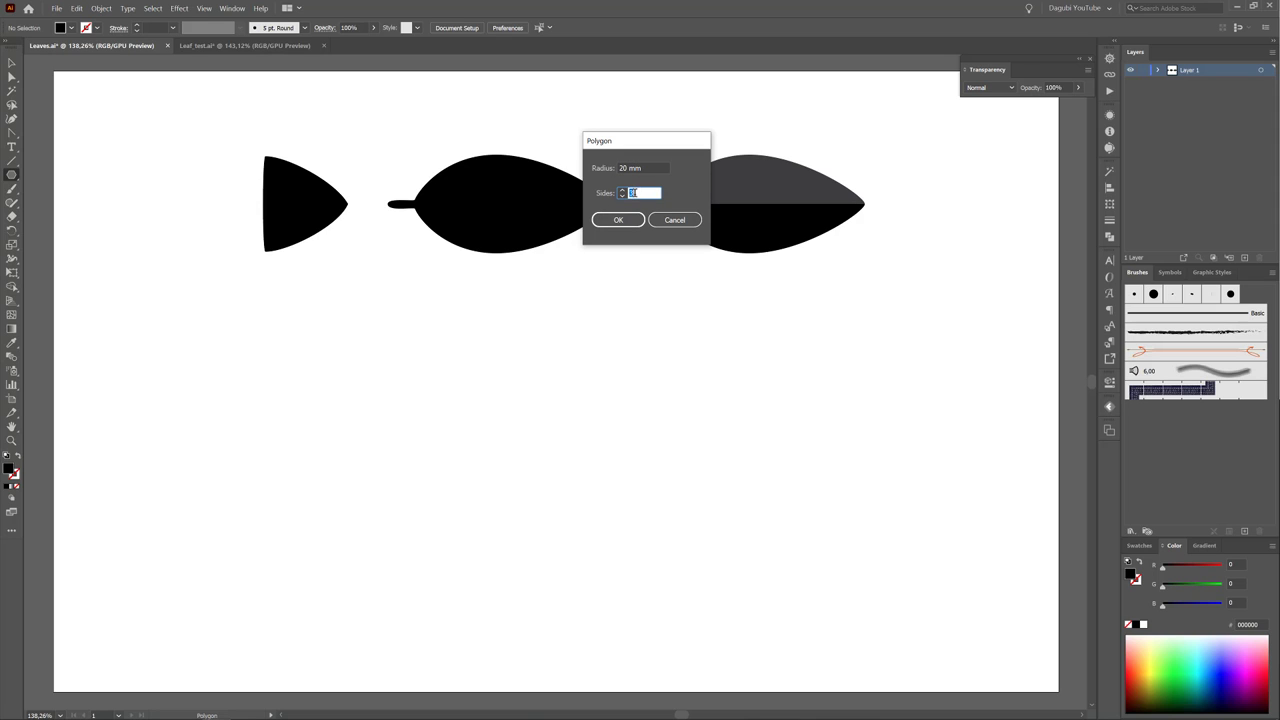
type("3")
left_click(632, 222)
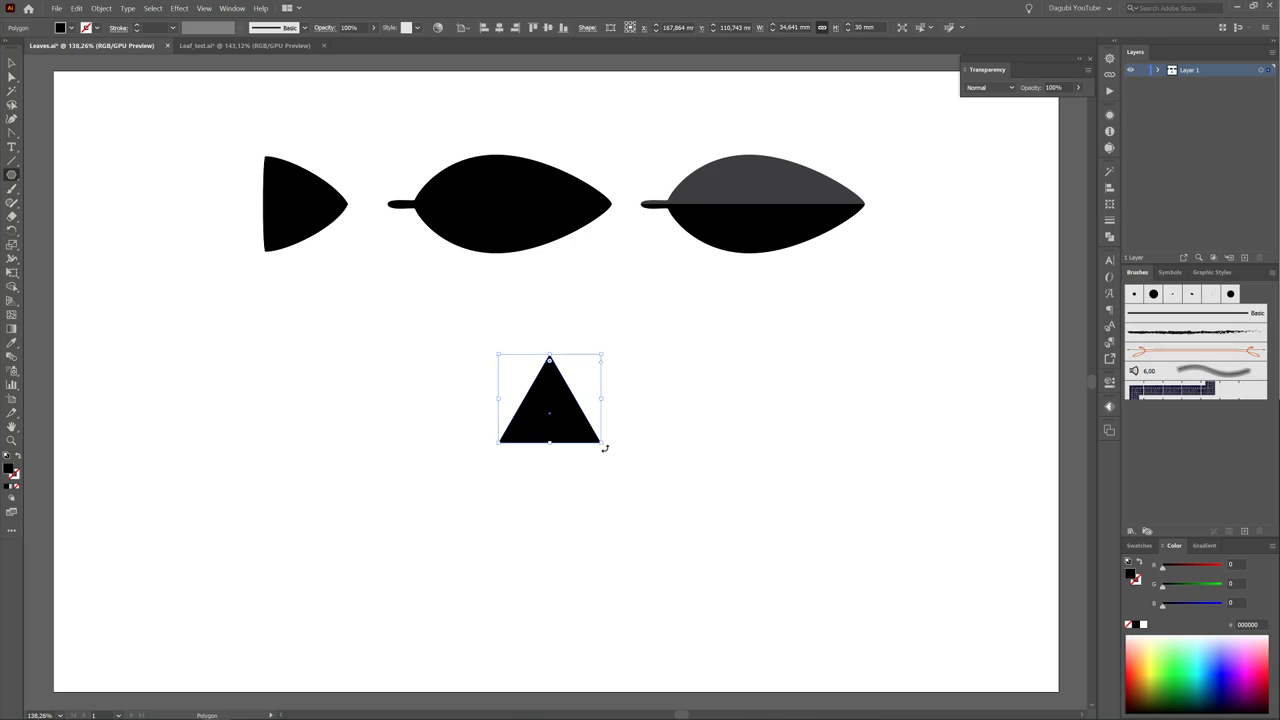
left_click_drag(604, 448, 521, 466)
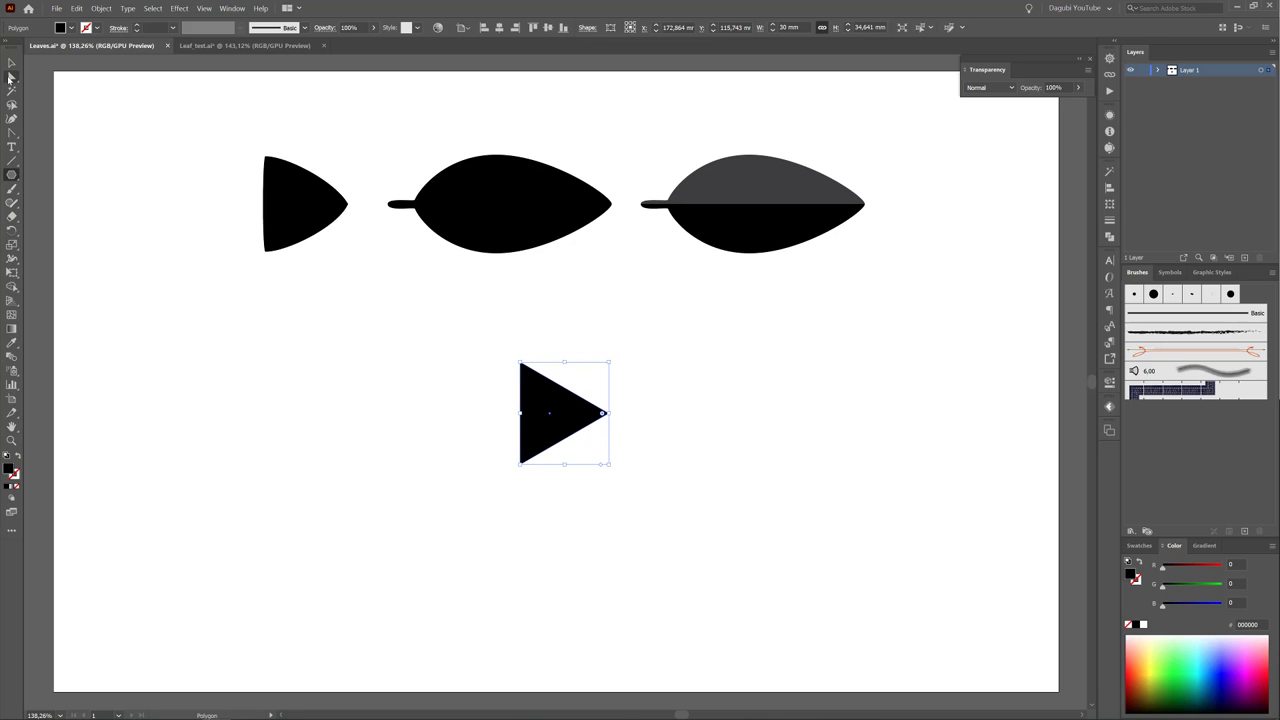
Step: Round the triangle's two left corners by about 1.28 mm and remove the selected anchor points along its left edge
left_click(11, 76)
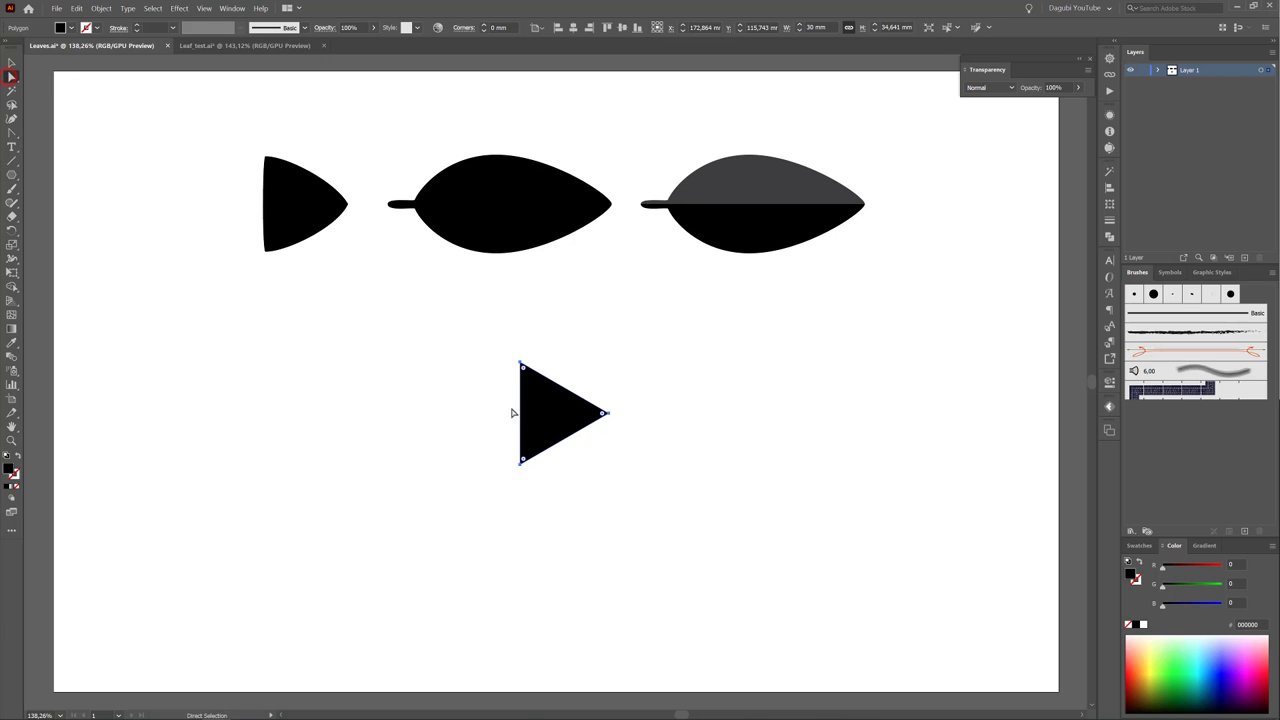
left_click(537, 402)
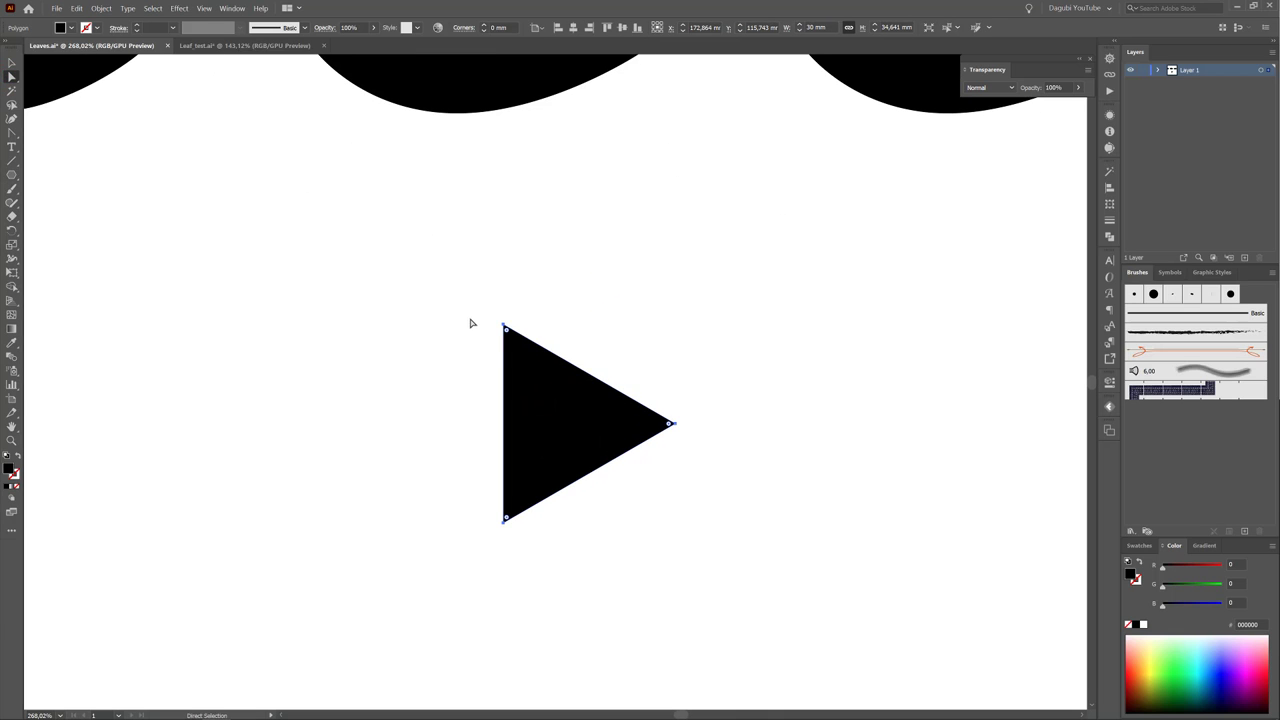
left_click_drag(474, 296, 516, 583)
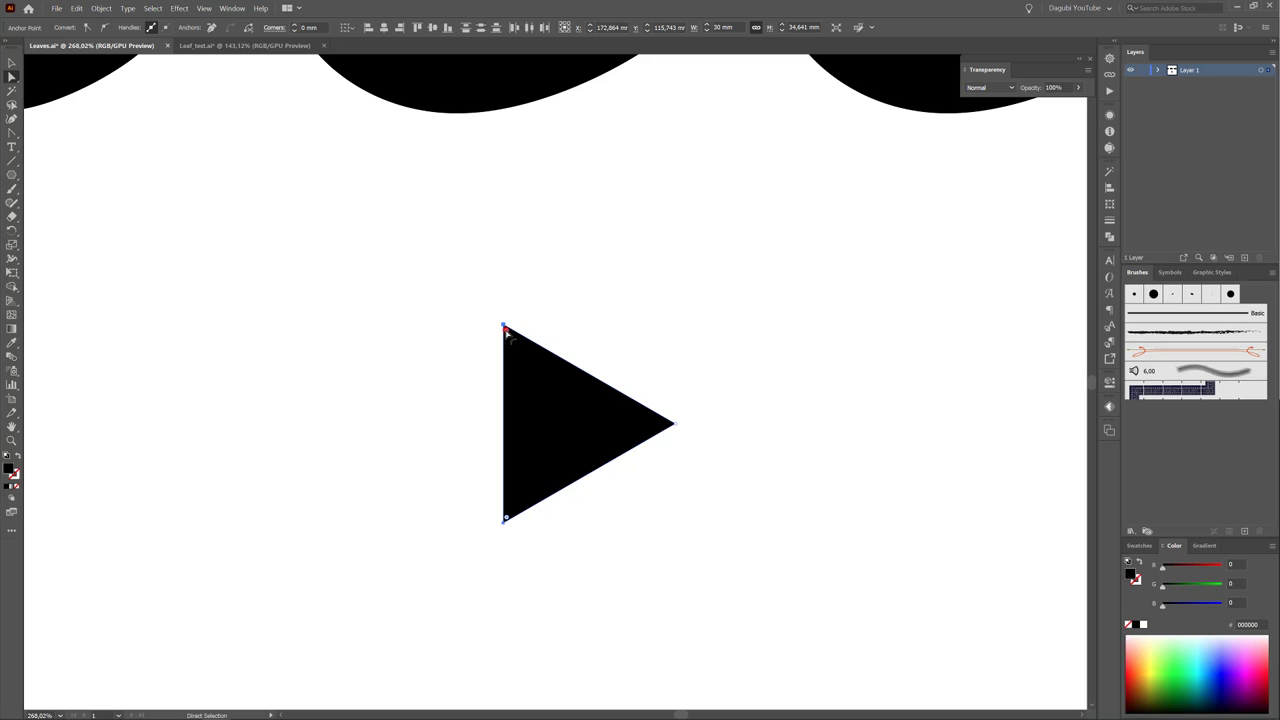
left_click_drag(507, 333, 510, 341)
left_click_drag(466, 318, 505, 541)
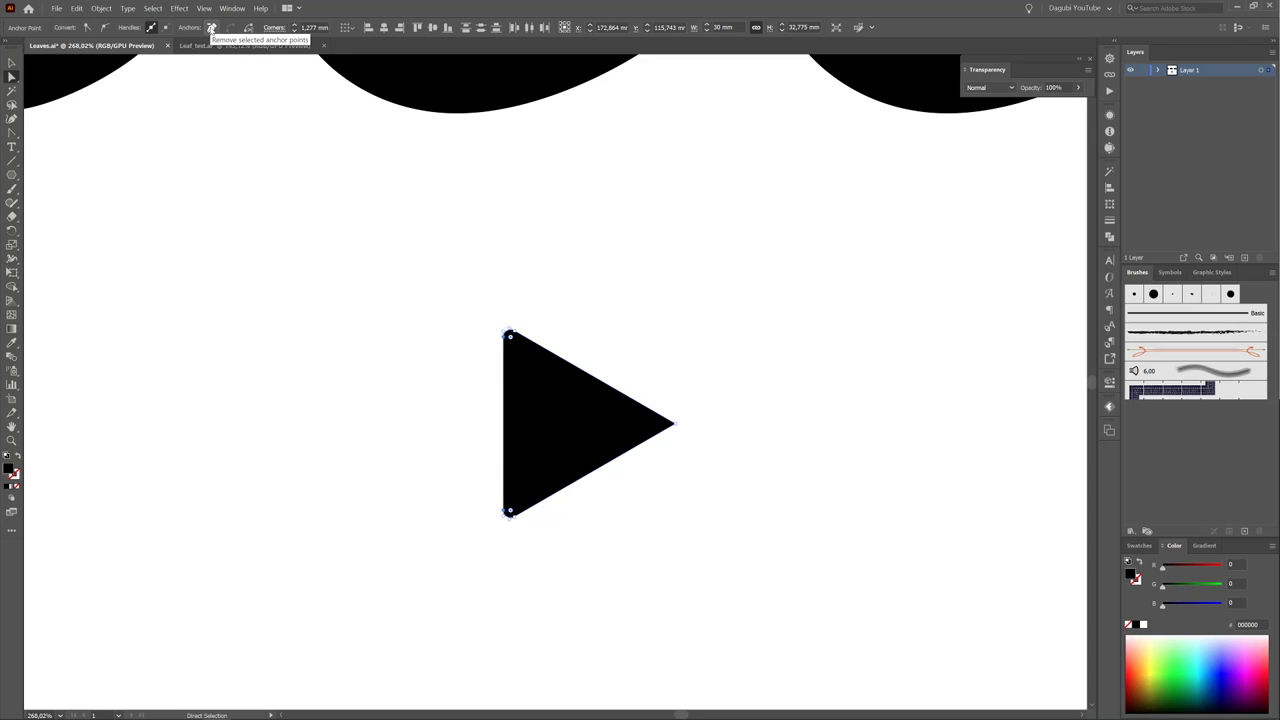
left_click(211, 28)
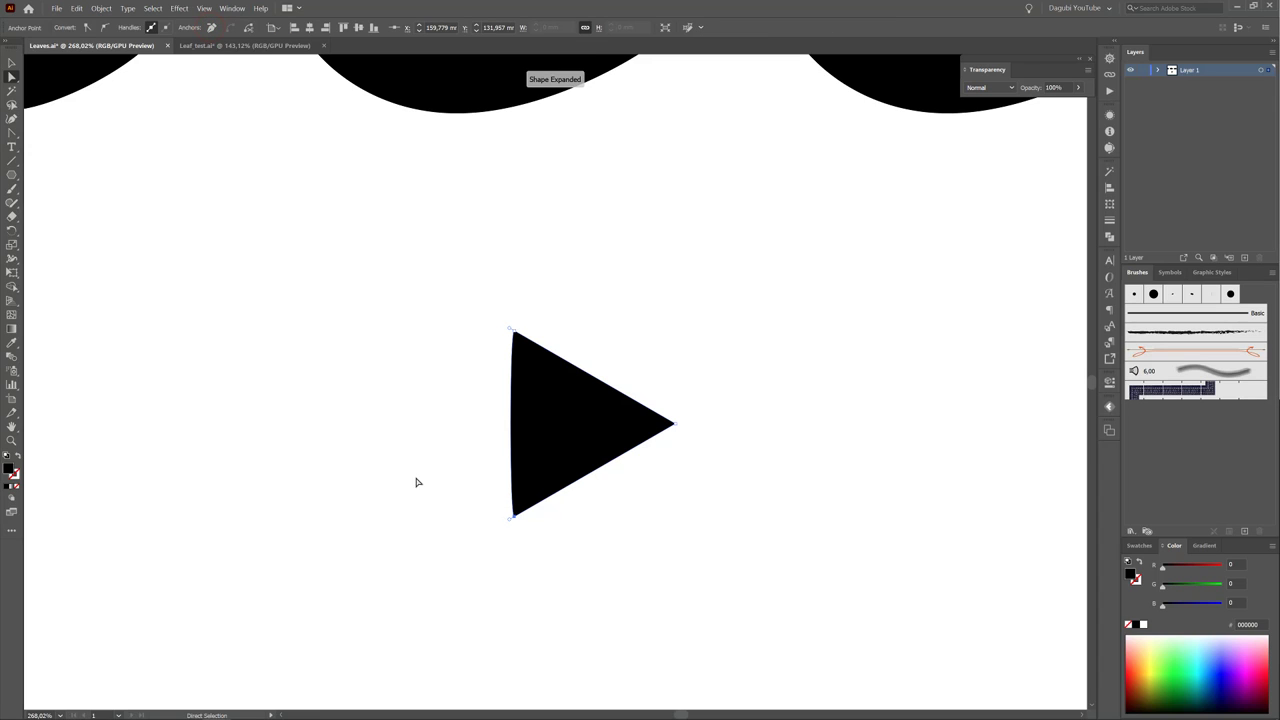
Step: Convert the triangle's right tip anchor to smooth and angle both handles inward to form a softly curved point
left_click(695, 409)
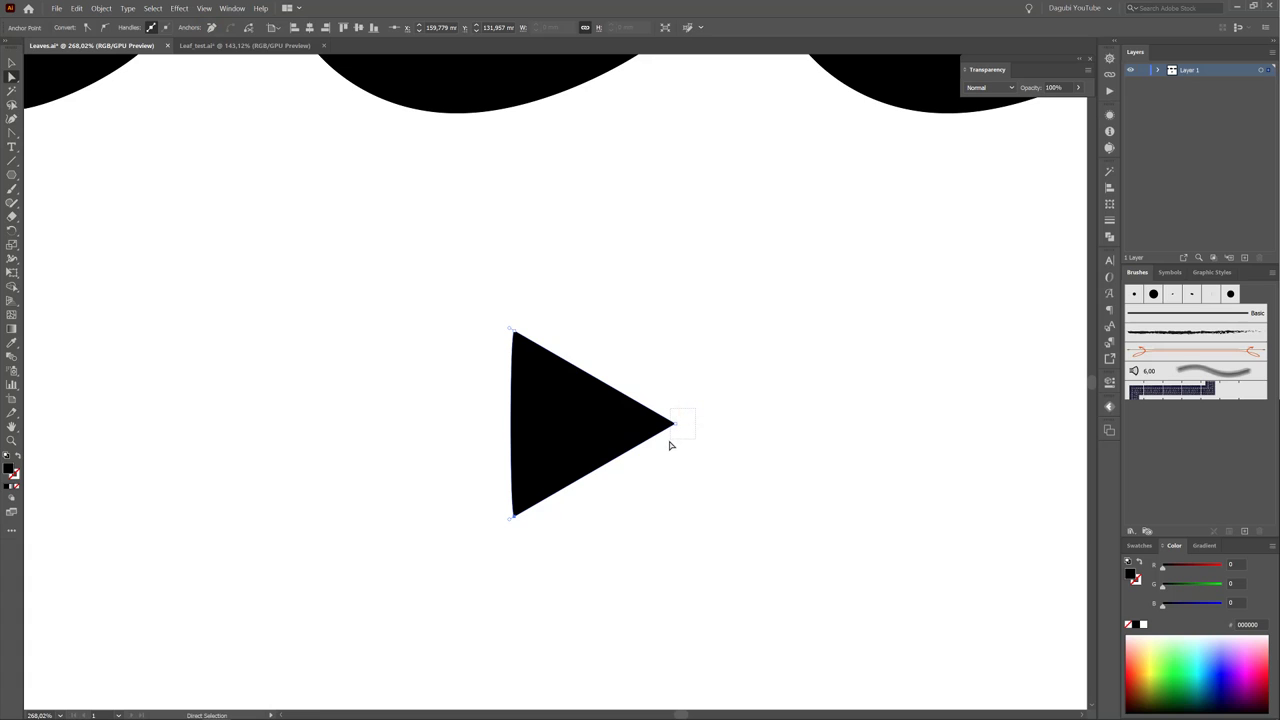
left_click_drag(668, 449, 672, 446)
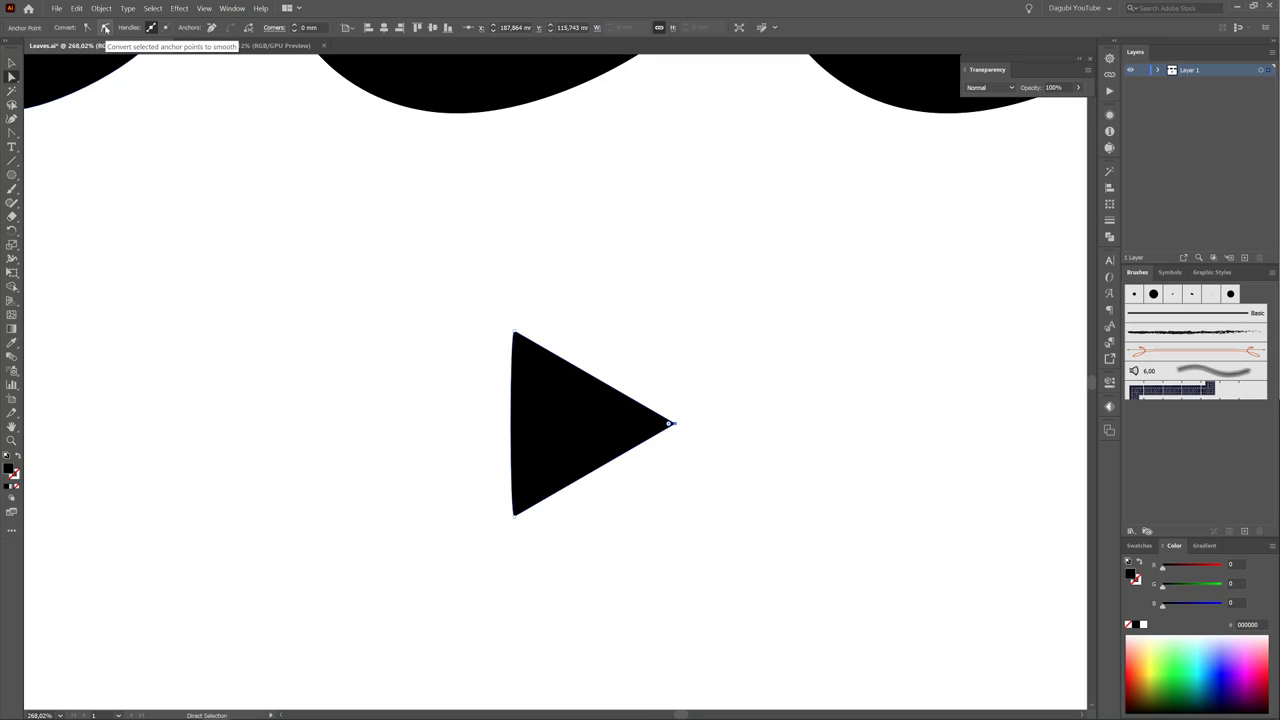
left_click(105, 28)
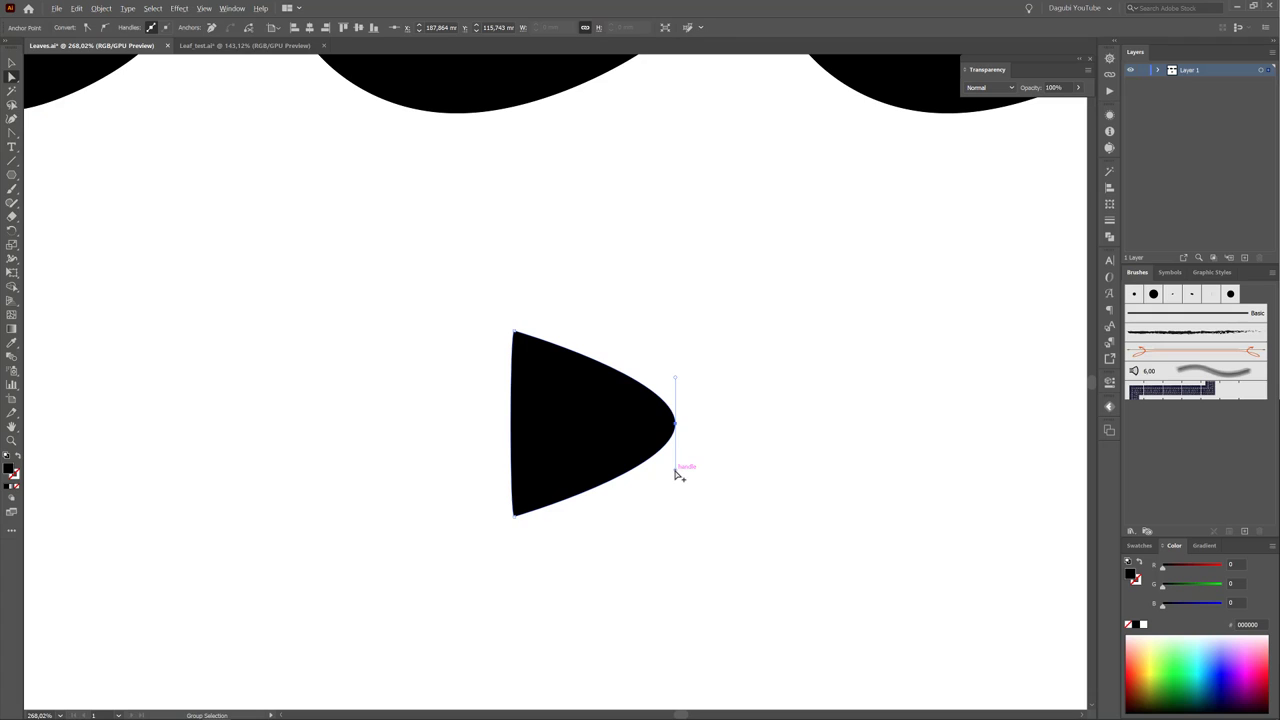
left_click_drag(677, 473, 658, 471)
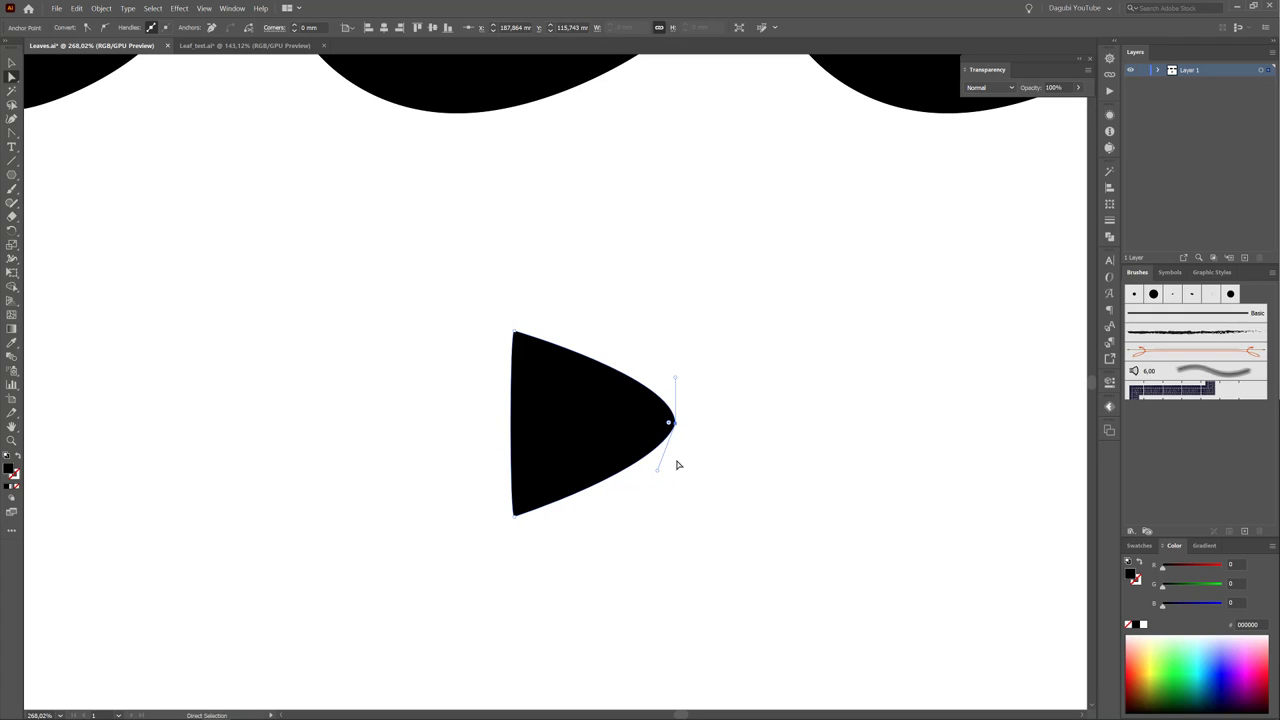
left_click_drag(677, 376, 656, 383)
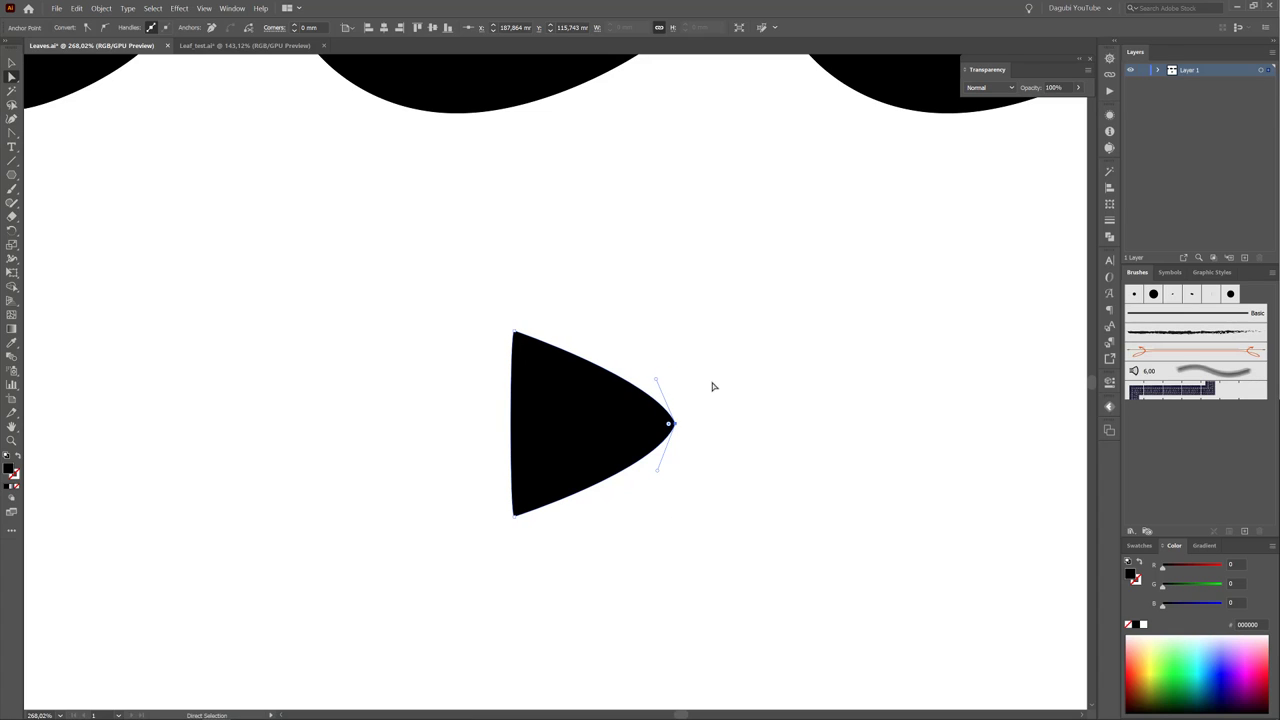
Step: Bow the long sides outward with smooth left anchors and horizontal handles, and move the shape below the first sample
left_click_drag(473, 284, 526, 574)
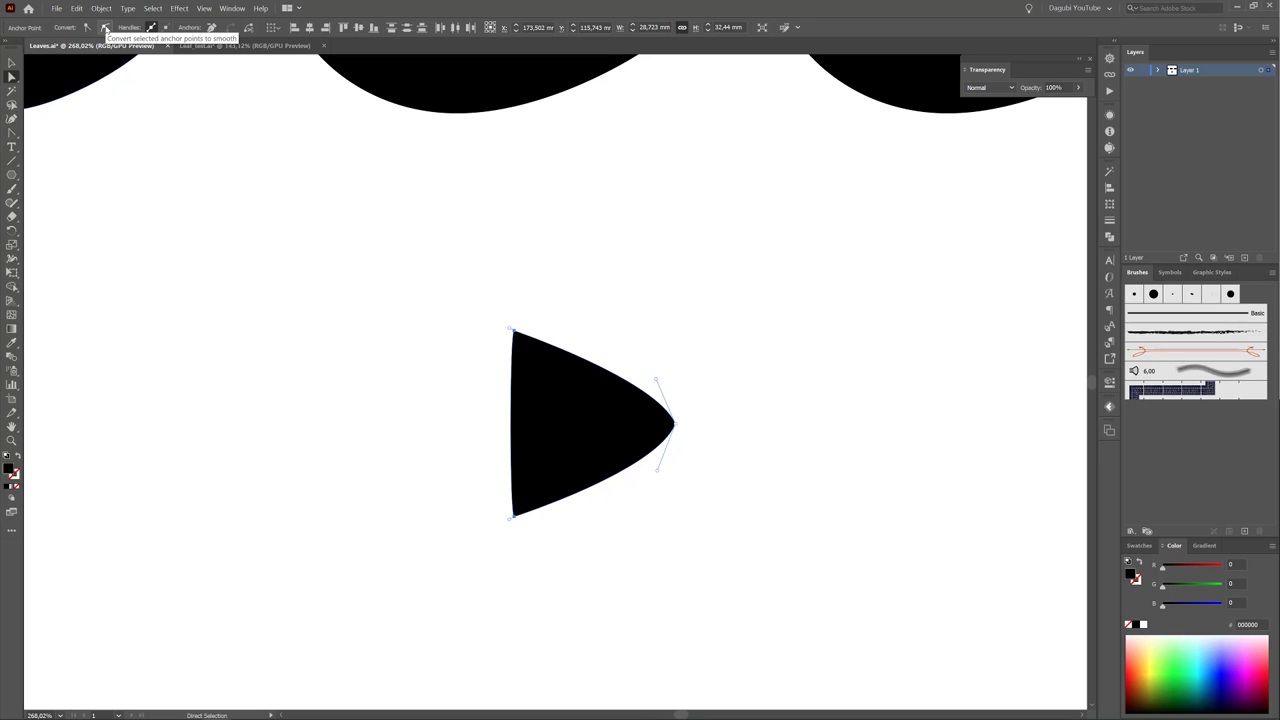
left_click(104, 27)
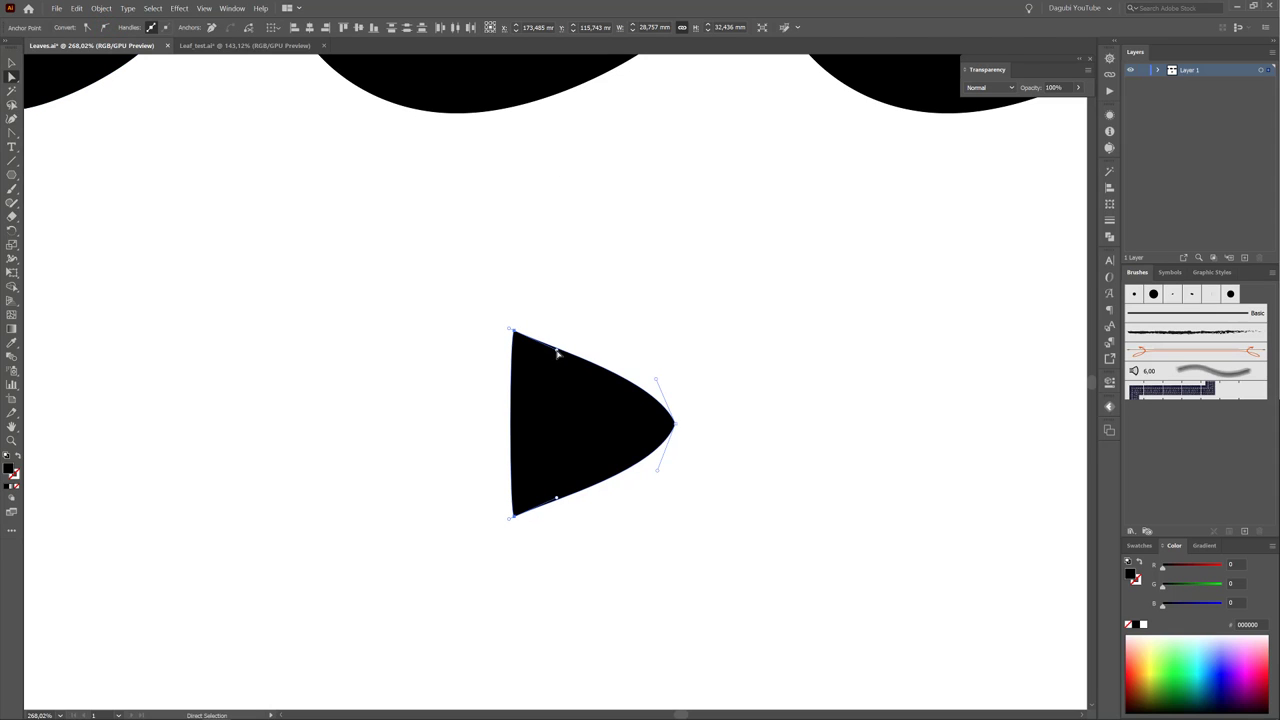
left_click_drag(558, 353, 558, 338)
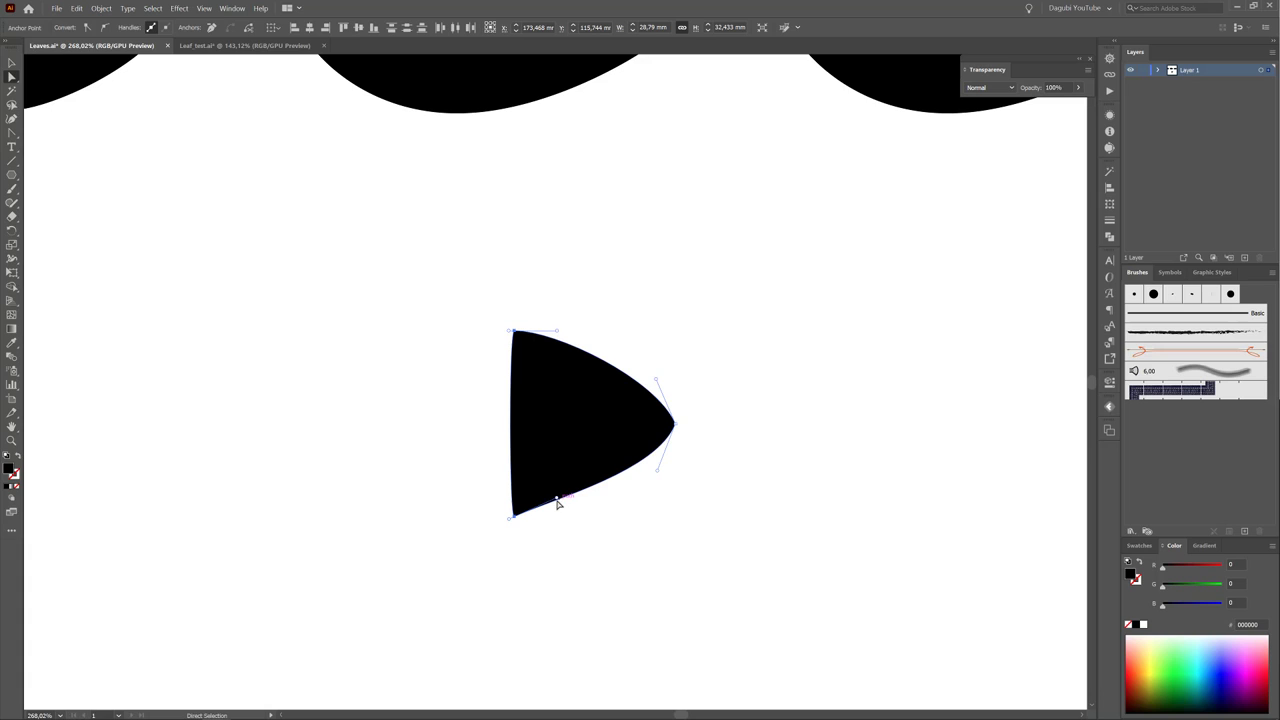
left_click_drag(558, 501, 557, 513)
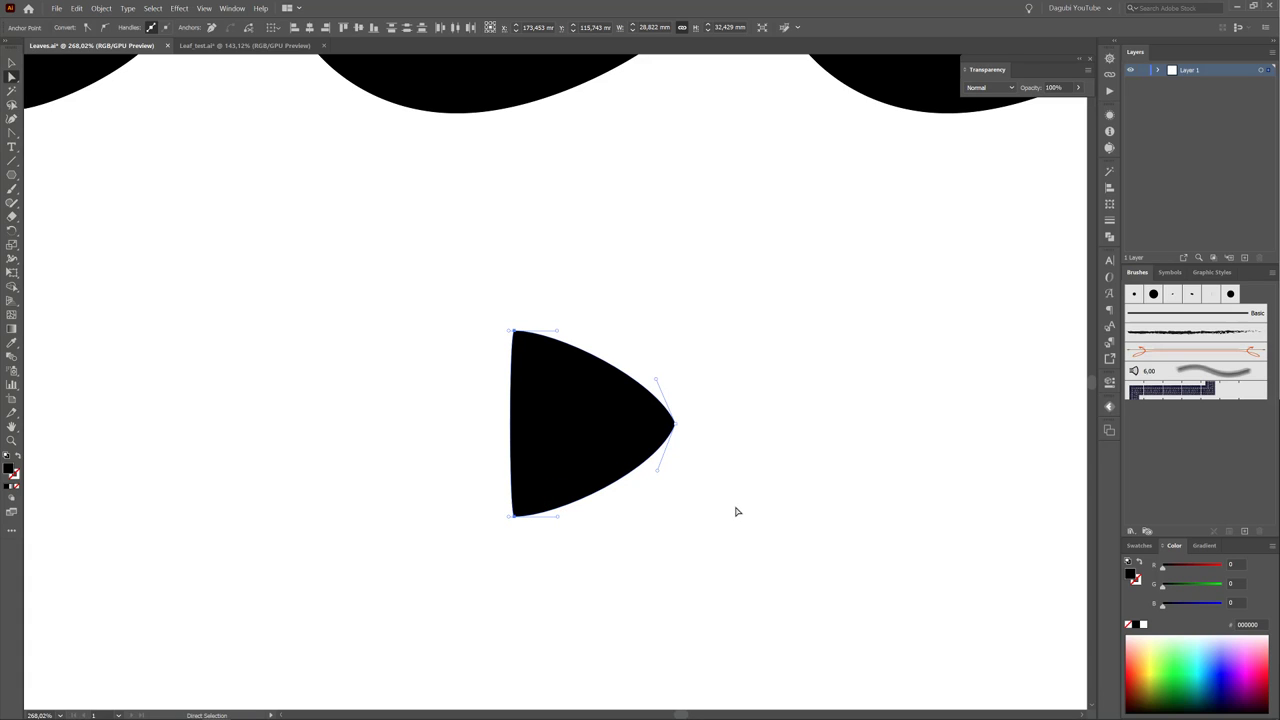
scroll(735, 512, "down", 2)
left_click_drag(651, 460, 364, 407)
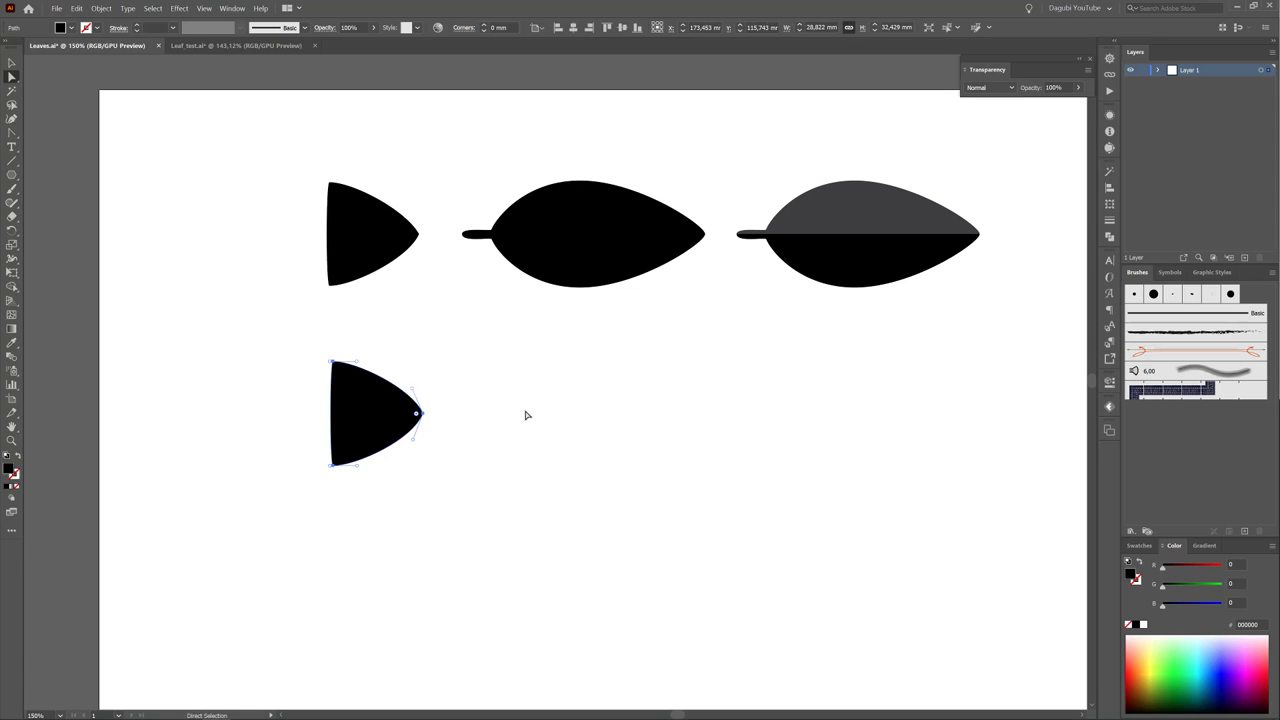
Step: Draw a horizontal black ellipse about 61 by 31.6 mm below the middle sample leaf
left_click(11, 174)
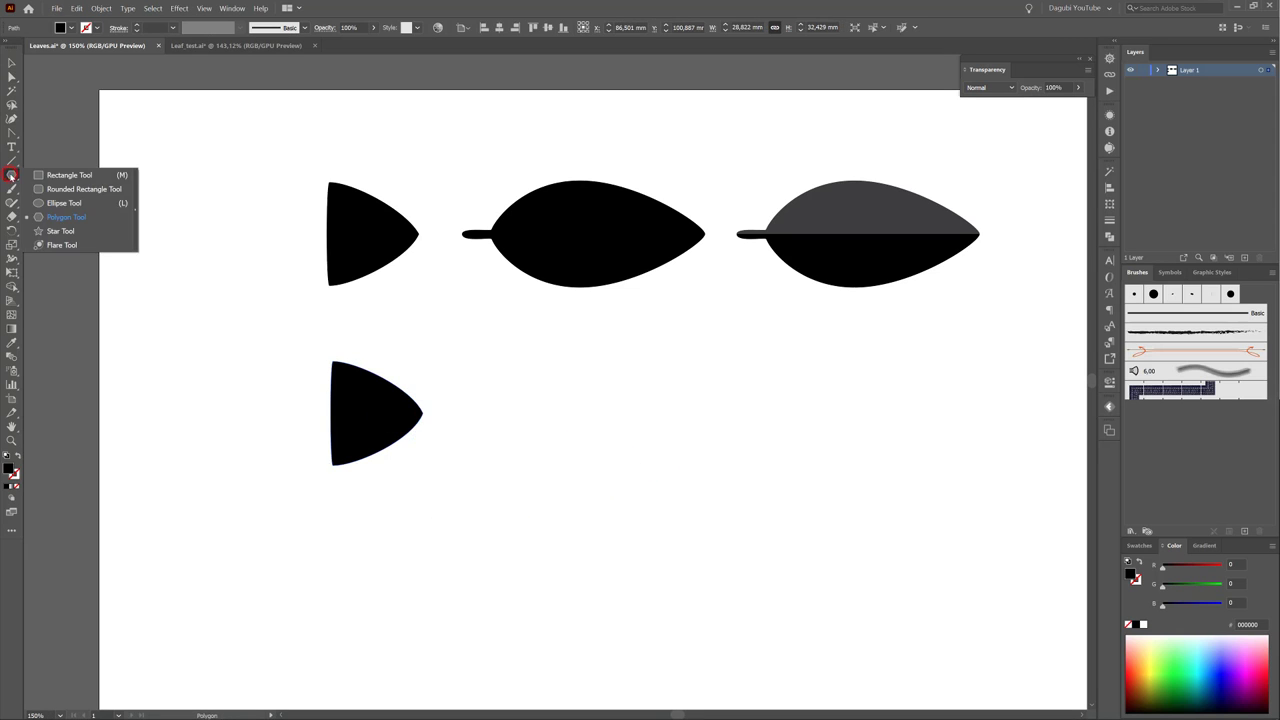
left_click(55, 204)
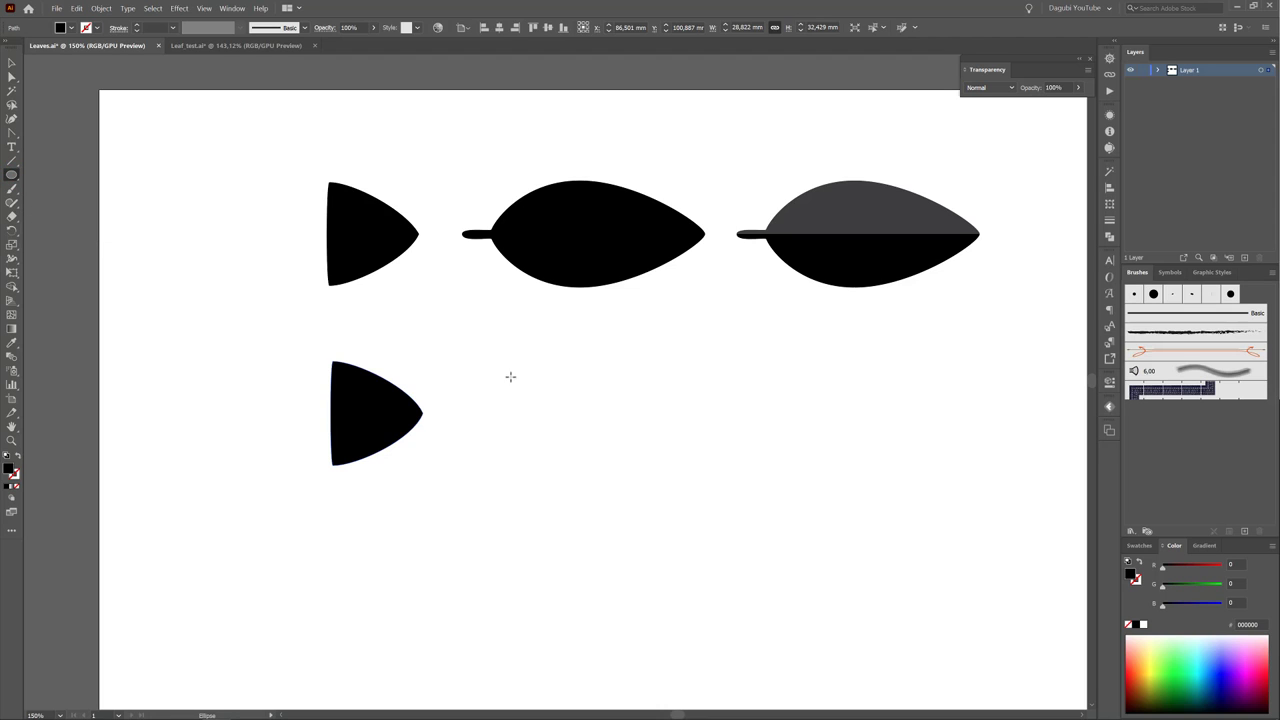
left_click_drag(515, 368, 709, 469)
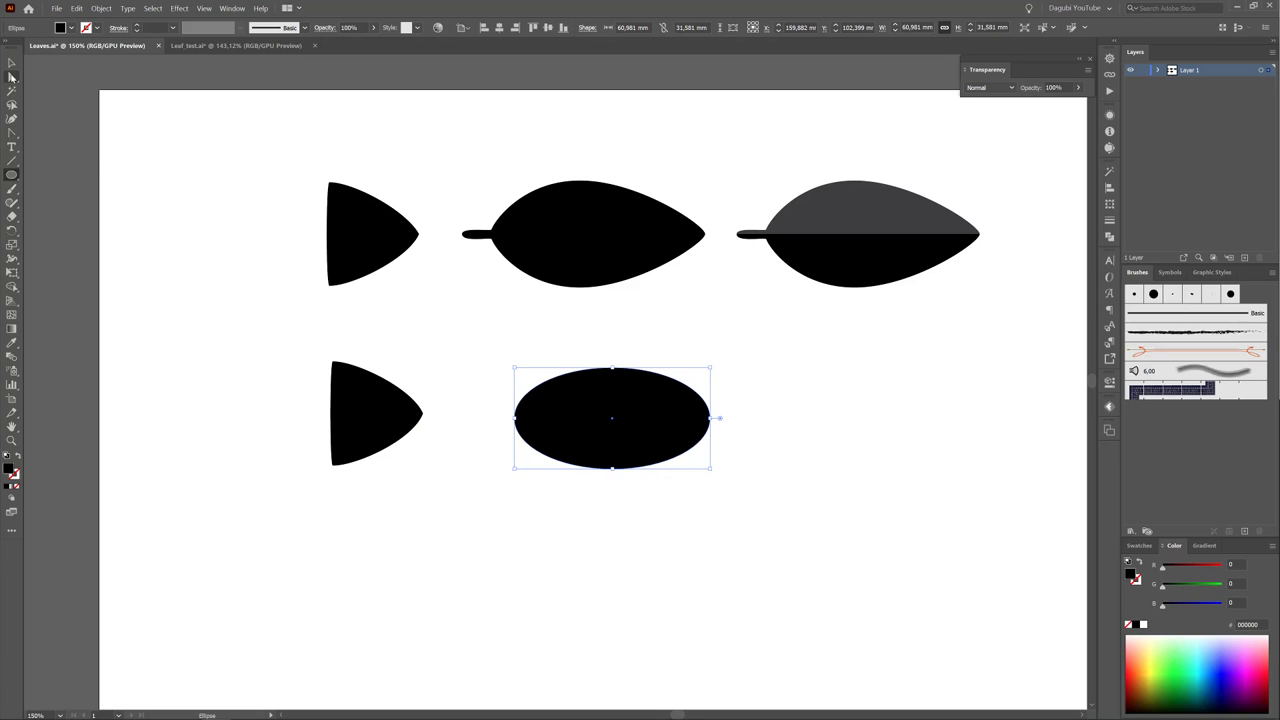
Step: Taper the ellipse's left and right ends by shortening the handles of both end anchors with the Scale tool
left_click(11, 77)
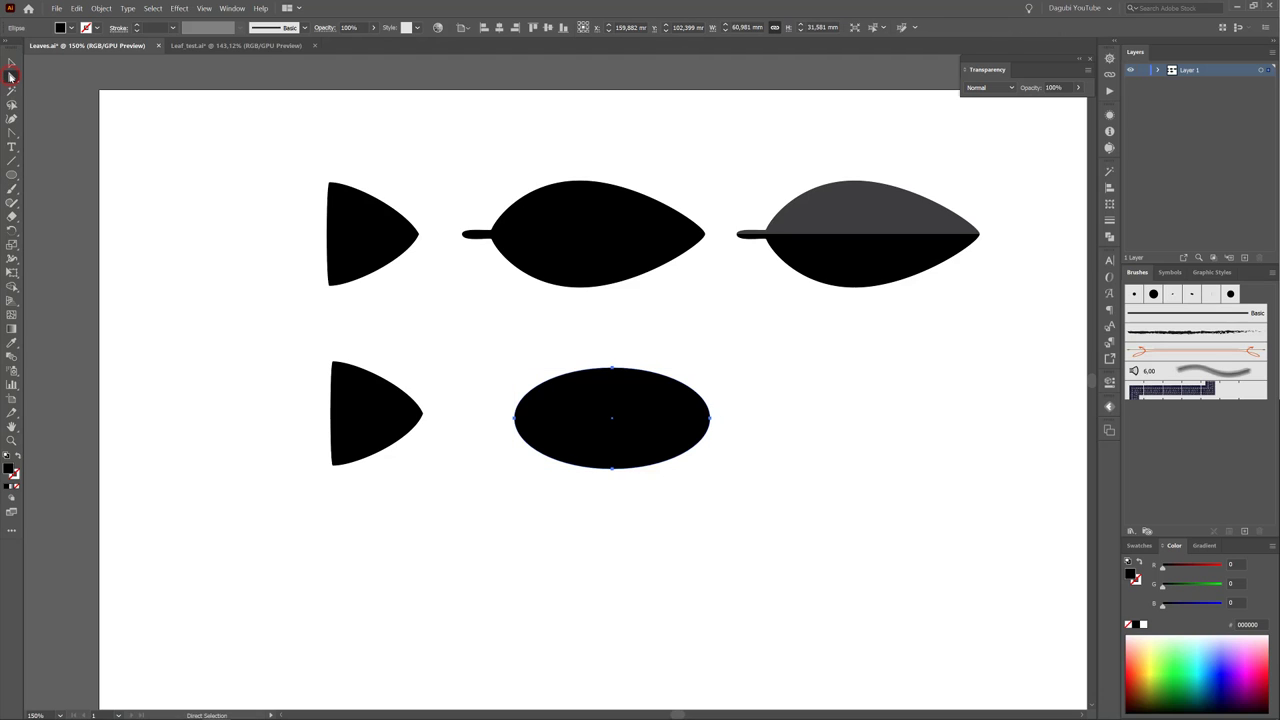
left_click_drag(499, 407, 516, 446)
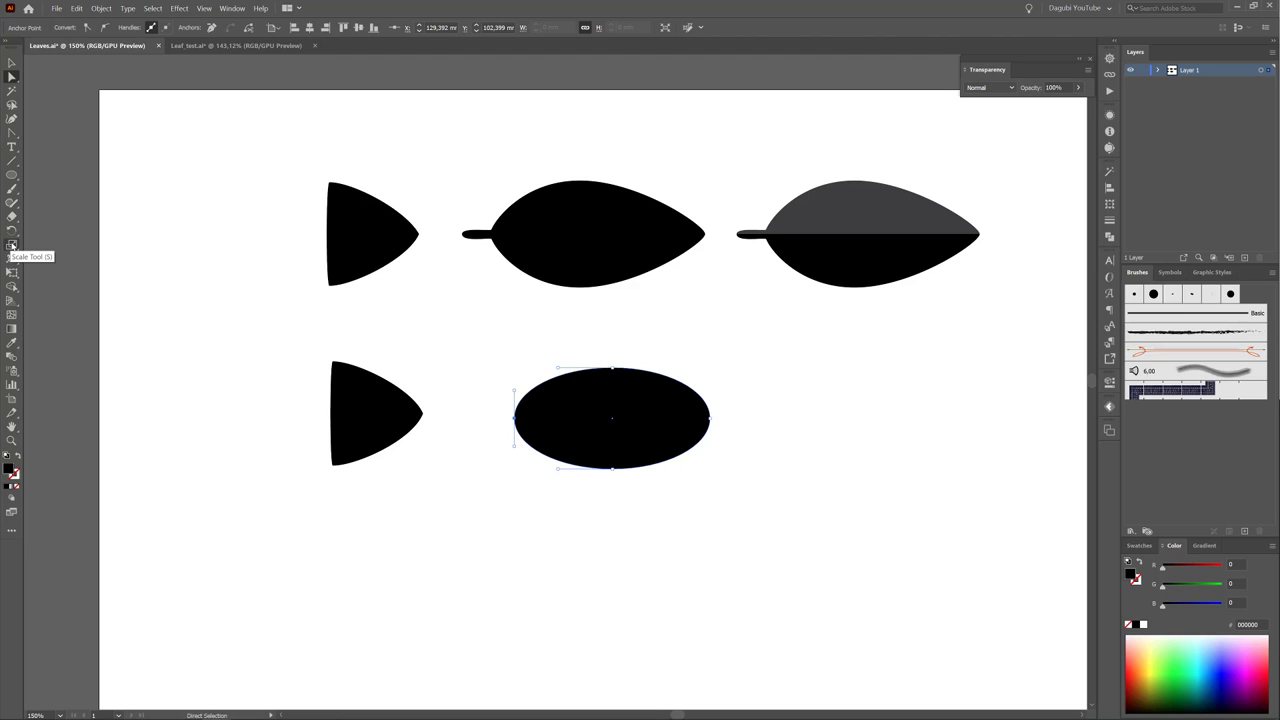
left_click(12, 244)
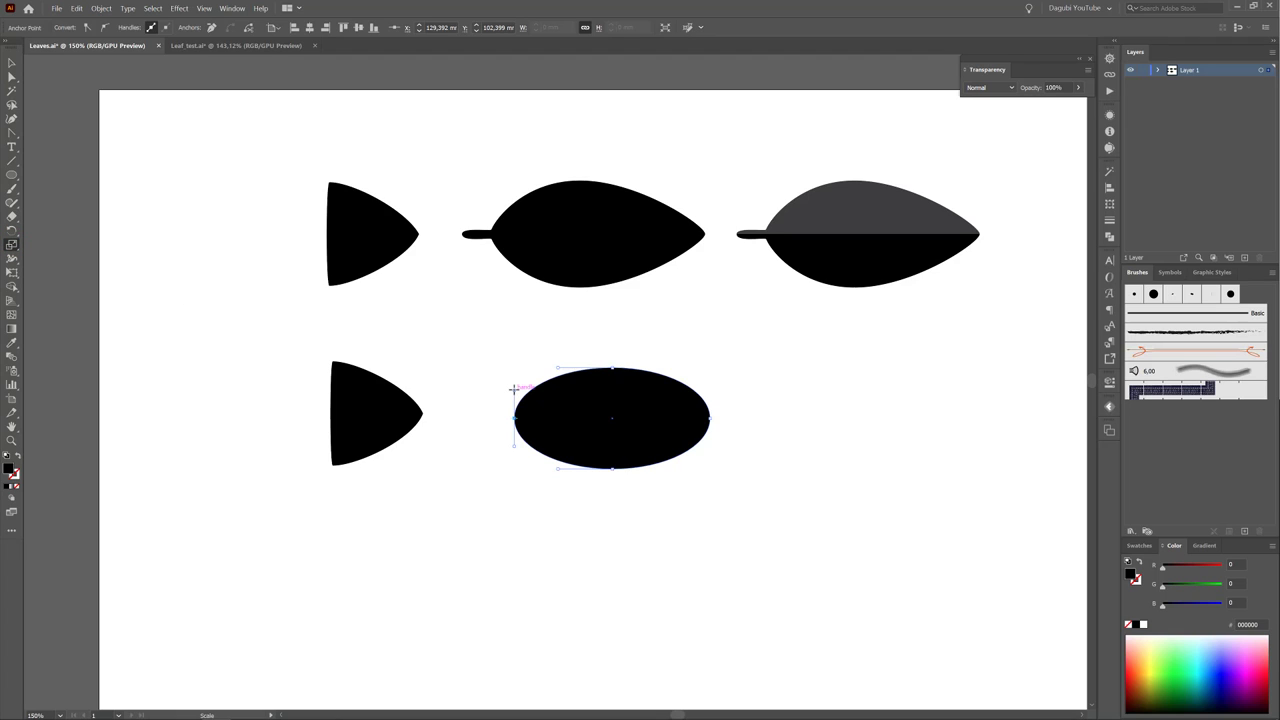
mouse_move(513, 389)
left_mouse_down()
mouse_move(516, 400)
mouse_move(526, 382)
mouse_move(516, 410)
left_mouse_up()
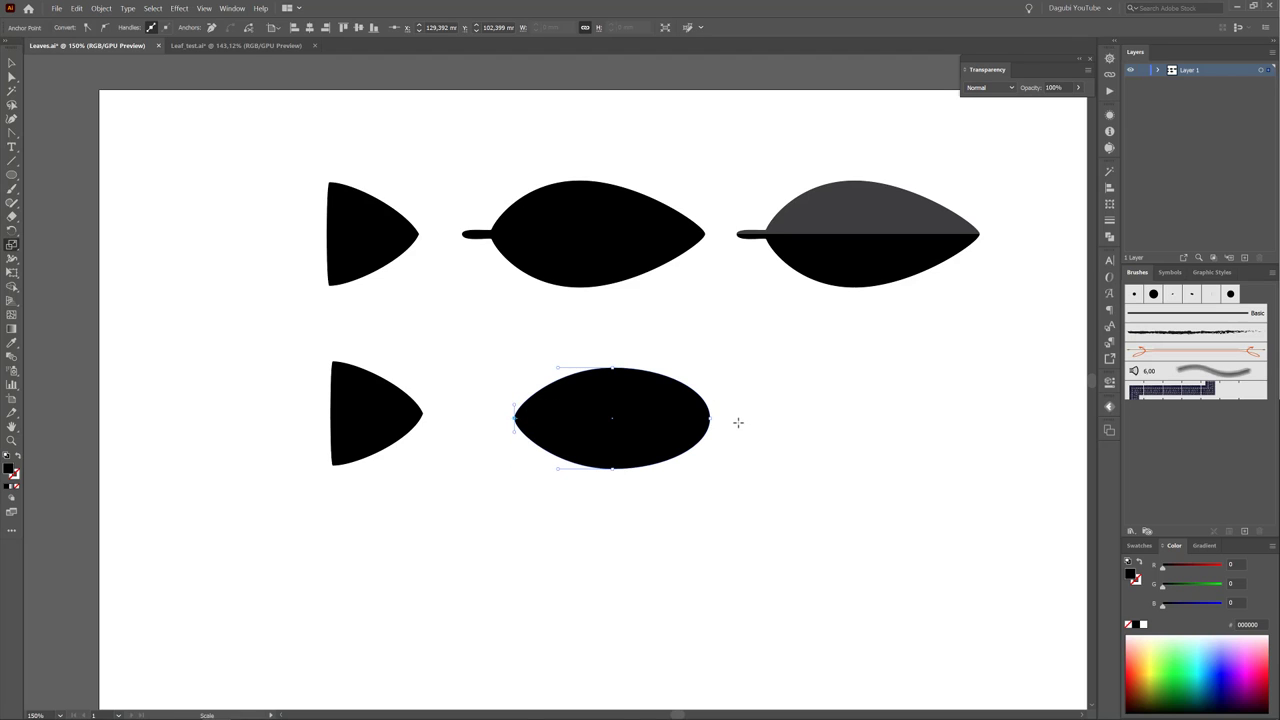
key("a")
left_click_drag(729, 409, 706, 432)
key("s")
left_click_drag(710, 388, 712, 415)
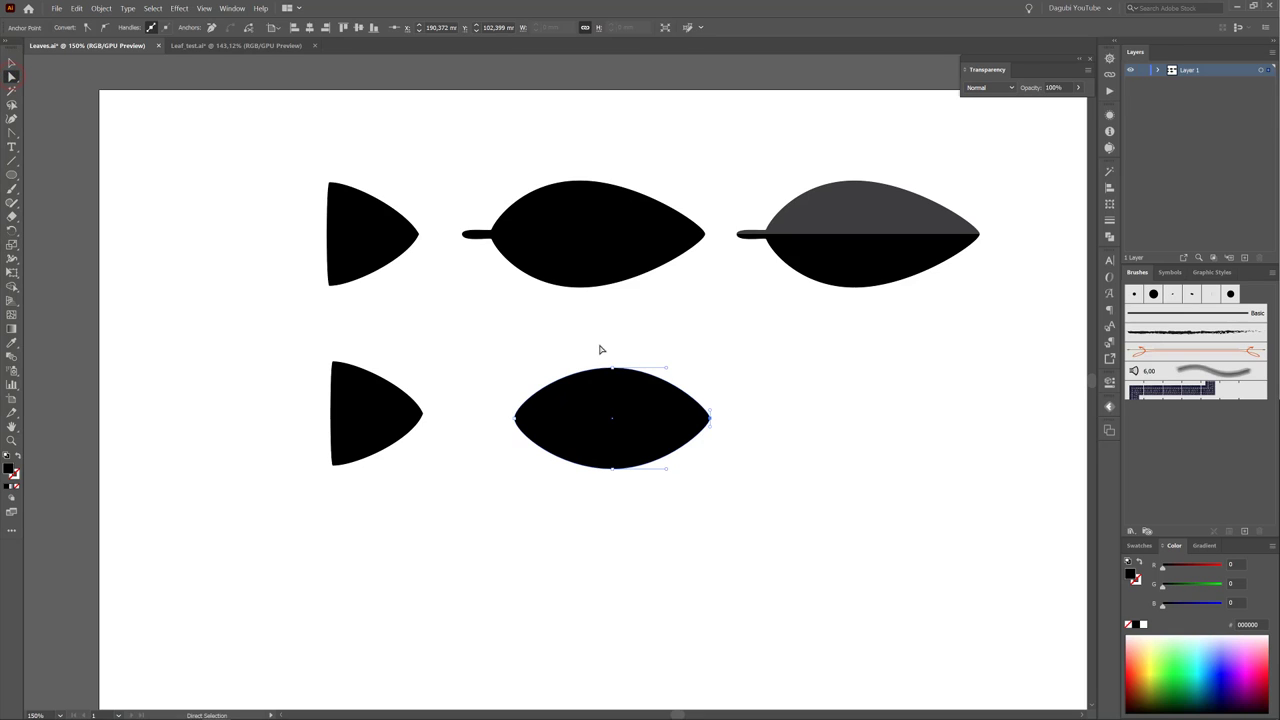
Step: Shift the upper and lower middle anchors of the tapered ellipse left to form a leaf with a rounder left end
left_click_drag(600, 343, 622, 502)
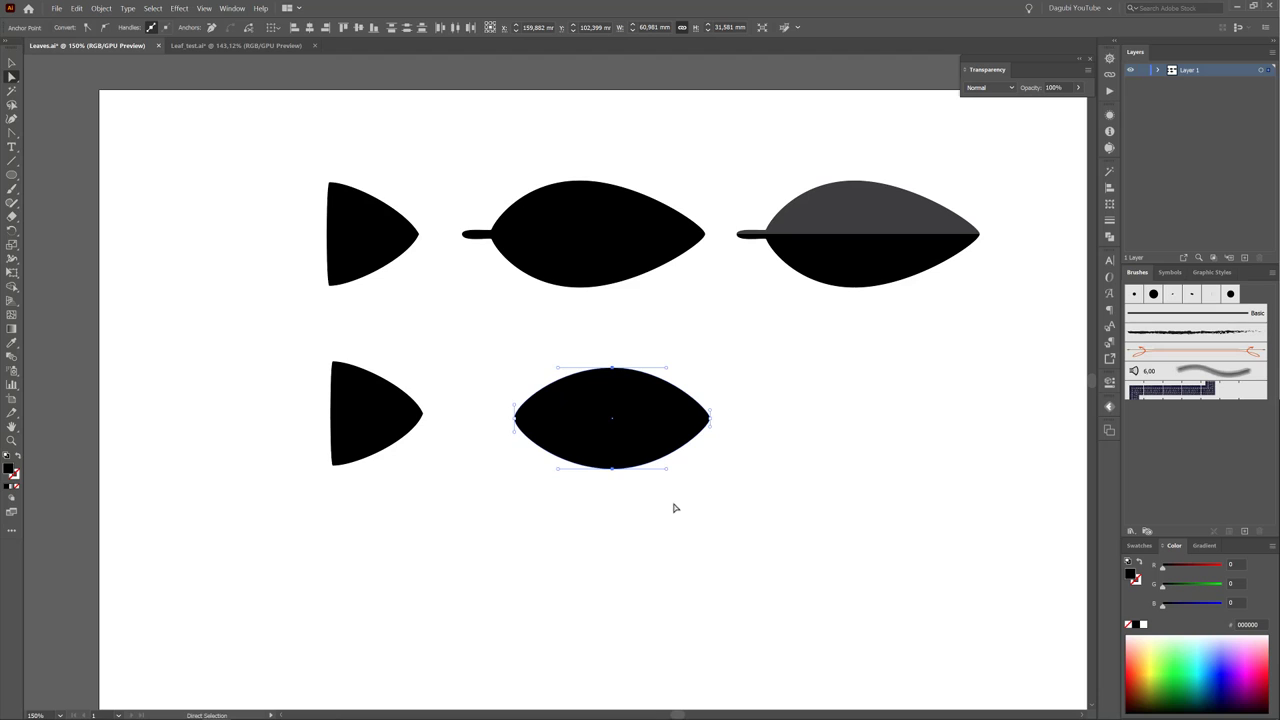
key("Left")
key("Left")
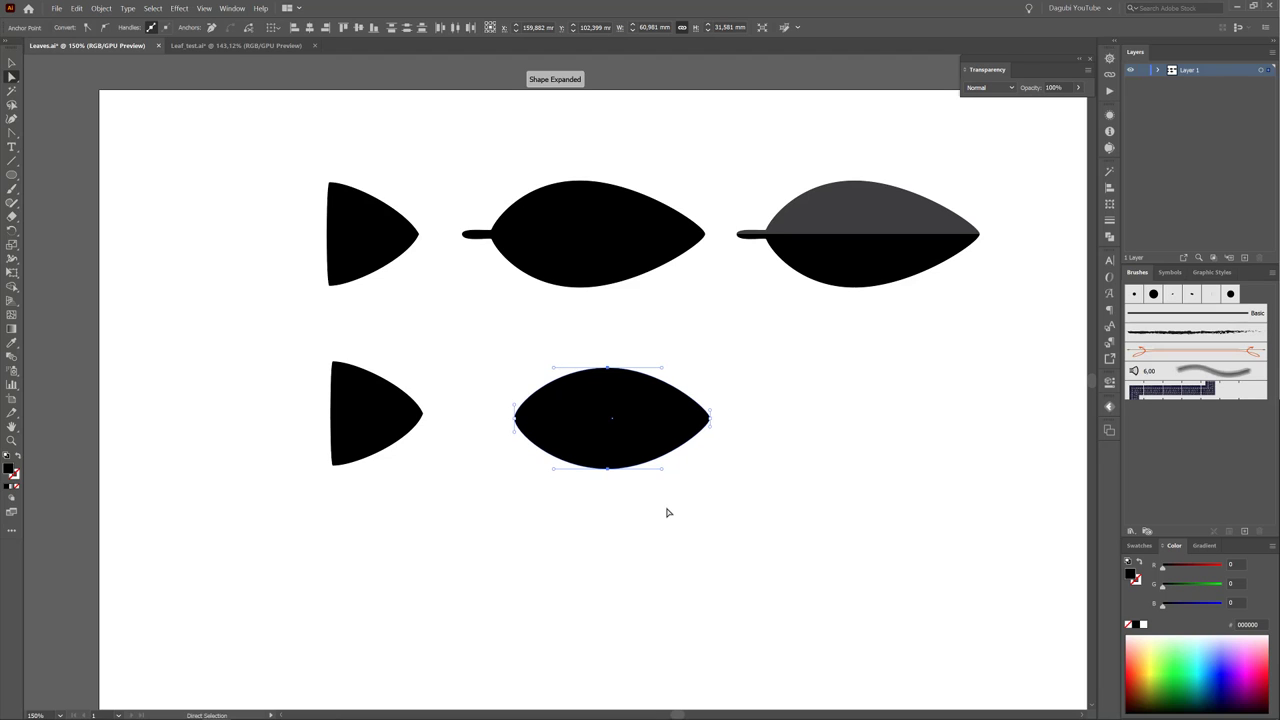
key("Left")
key("Left")
key("Left")
key("Left")
key("Left")
key("Left")
key("Left")
key("Left")
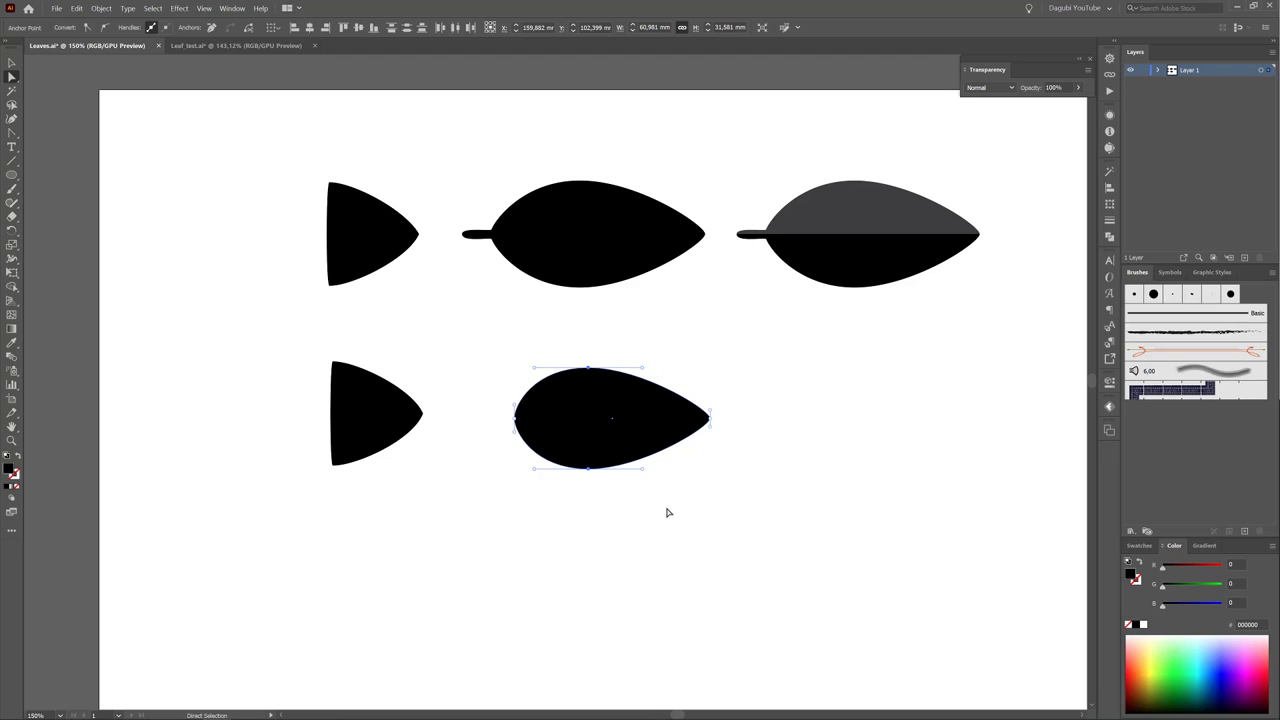
key("Right")
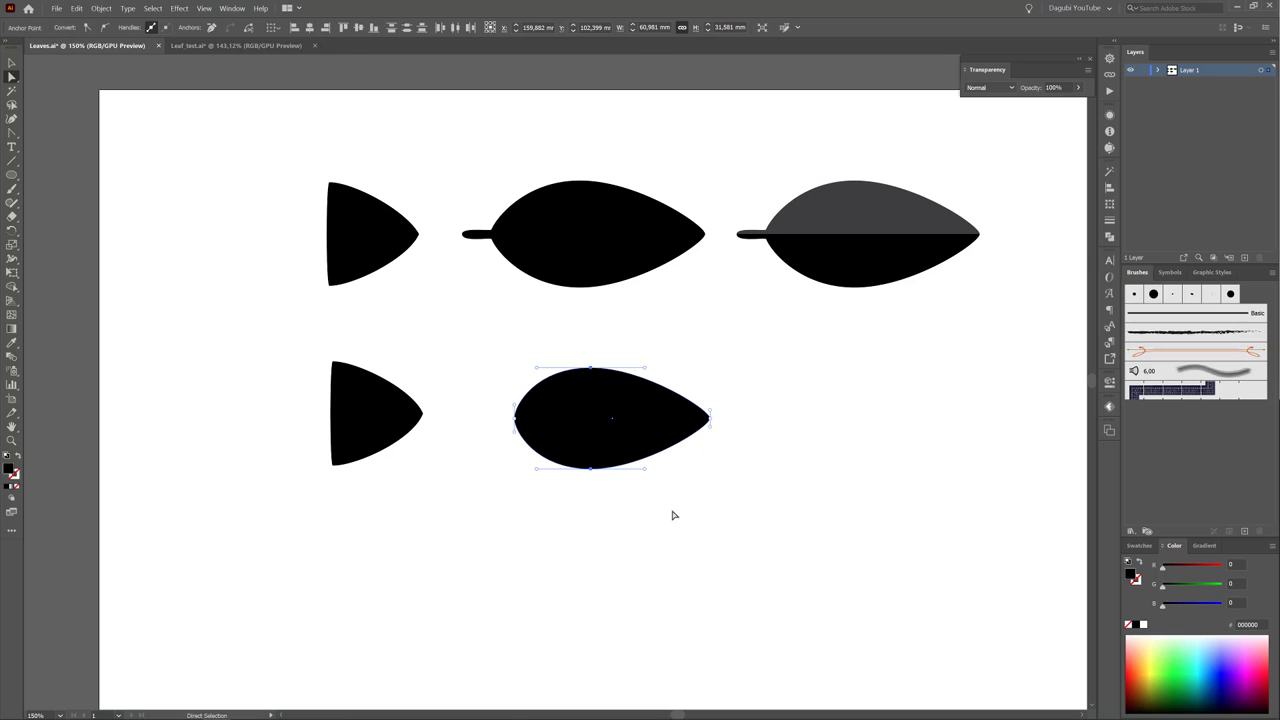
Step: Add two anchor points on the new leaf's outline, one just above and one just below its left end anchor
key("z")
left_click_drag(520, 427, 626, 504)
left_click_drag(737, 417, 660, 420)
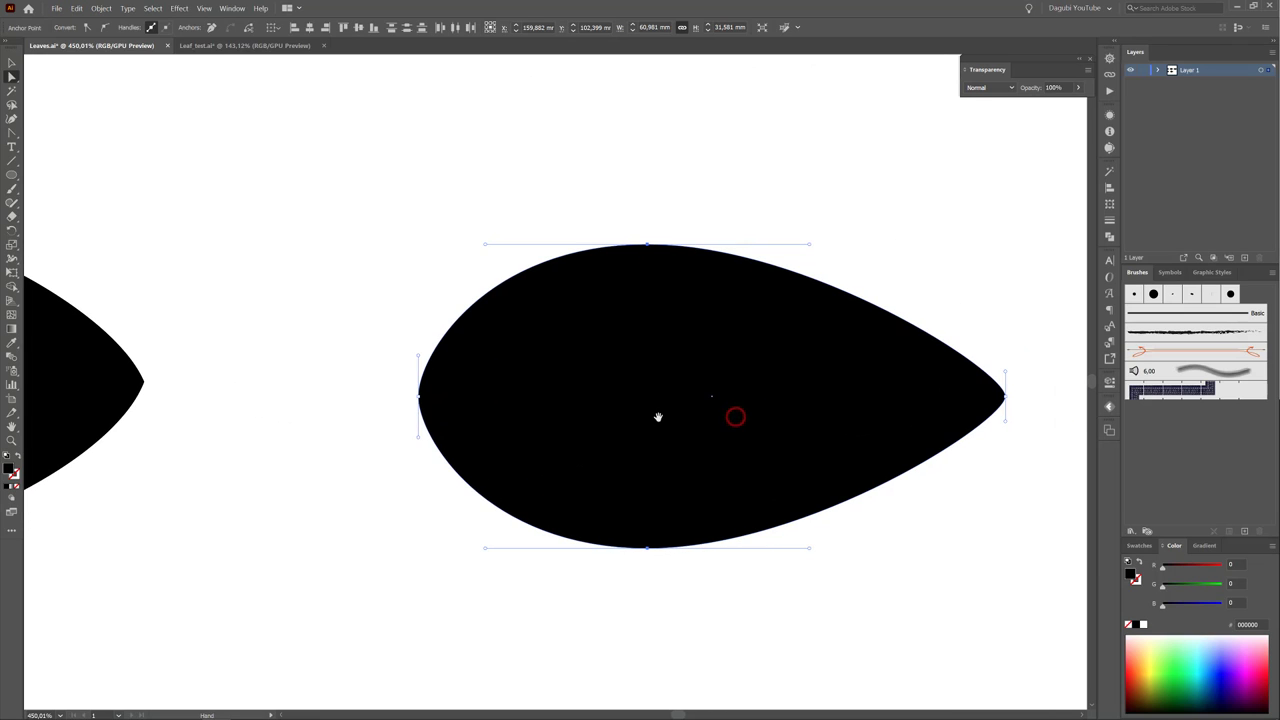
left_click(12, 133)
left_click(12, 133)
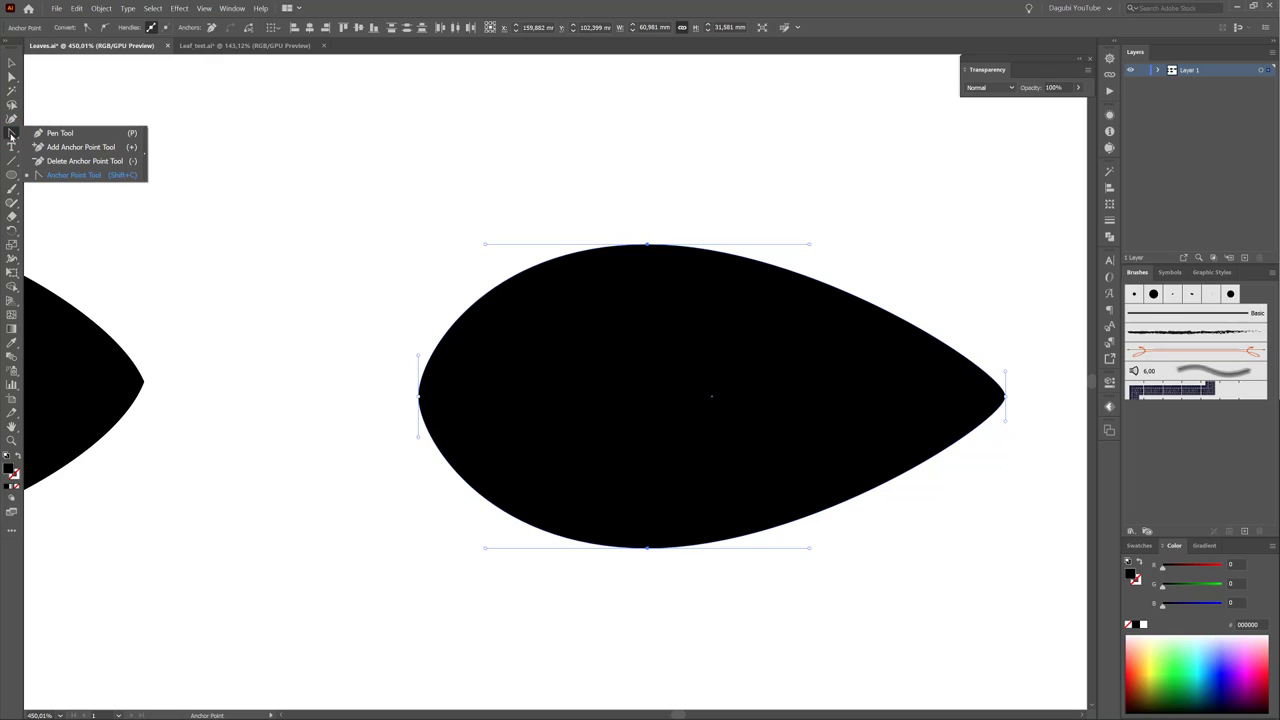
left_click(70, 147)
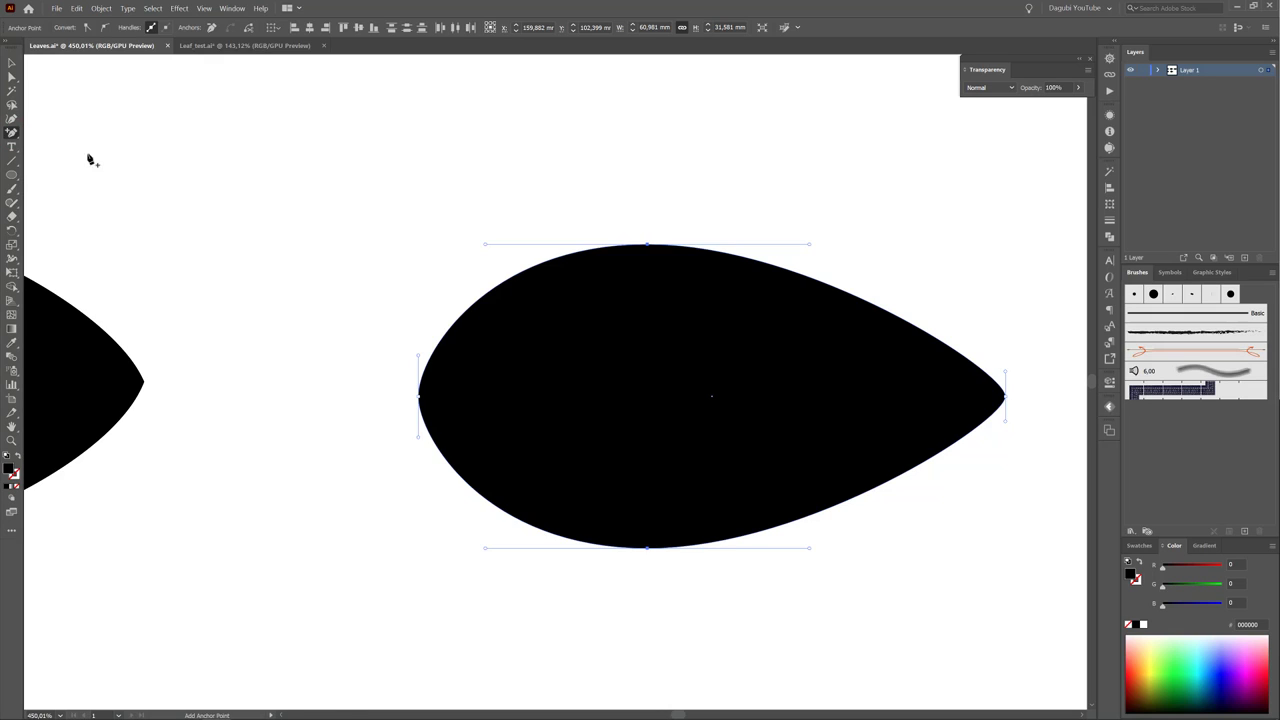
left_click(424, 374)
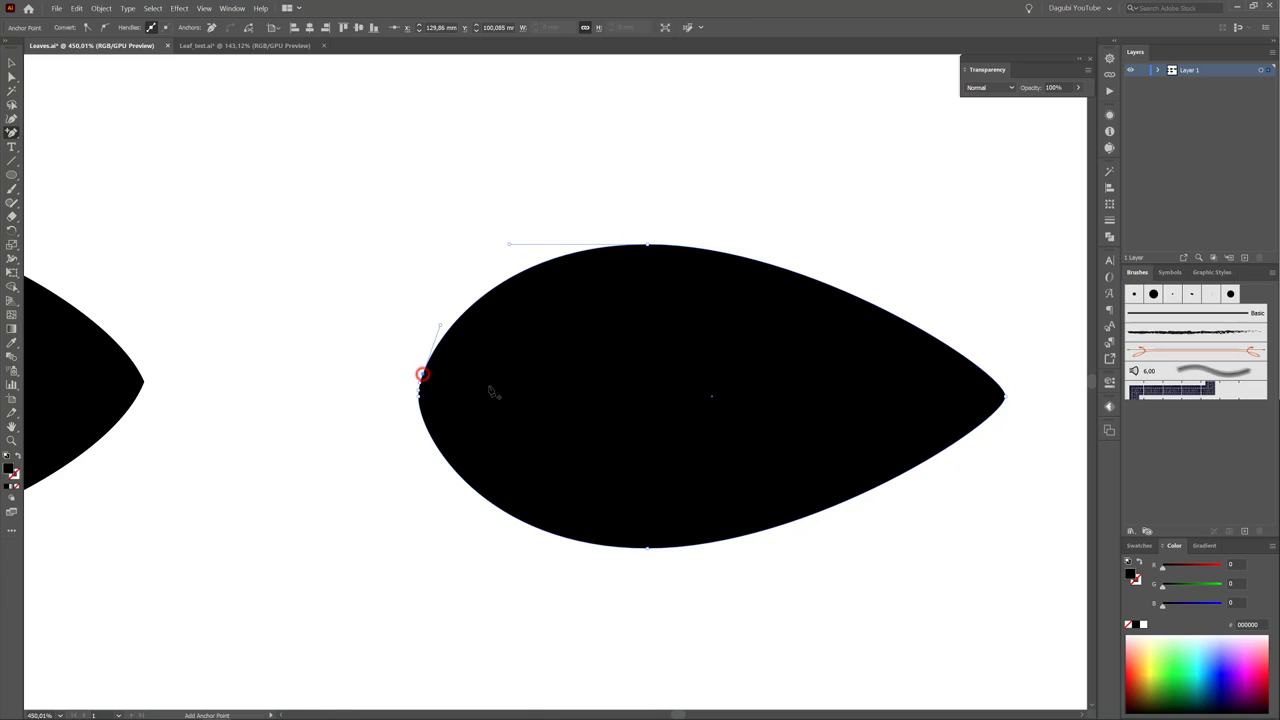
left_click(424, 419)
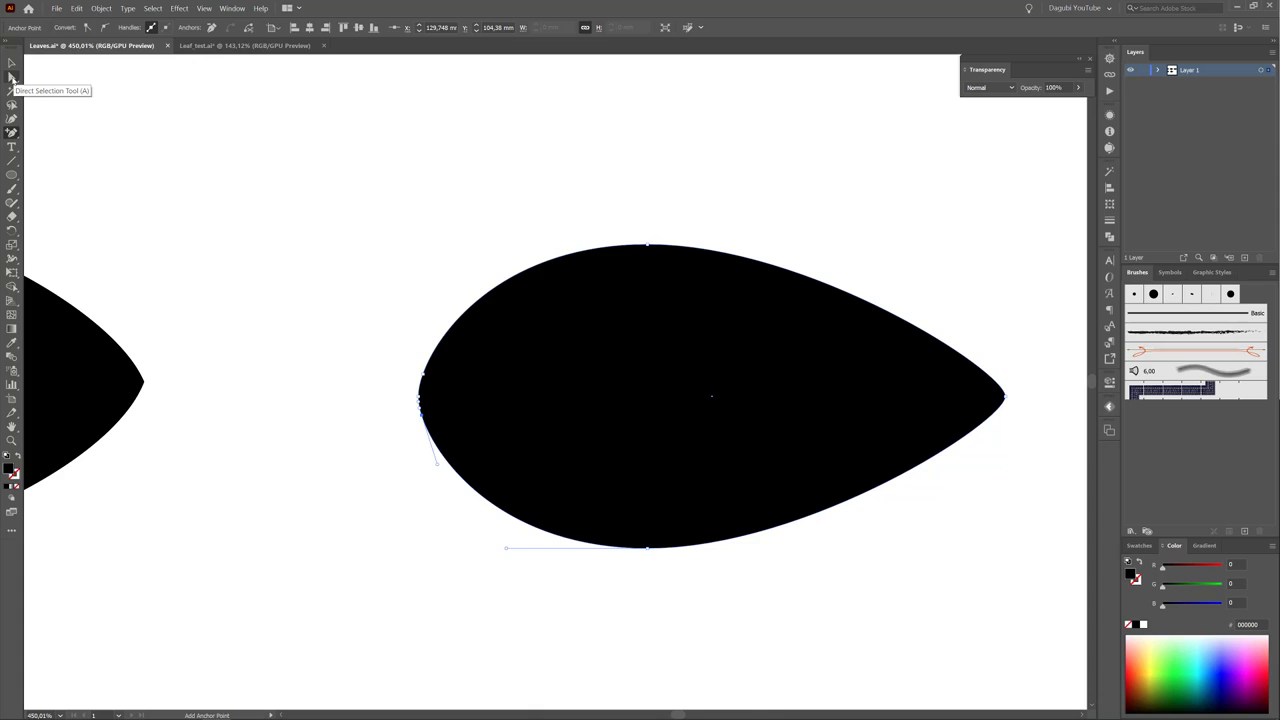
Step: Pull the leaf's left end anchor outward to X about 117.4 mm to form a pointed stem
left_click(11, 76)
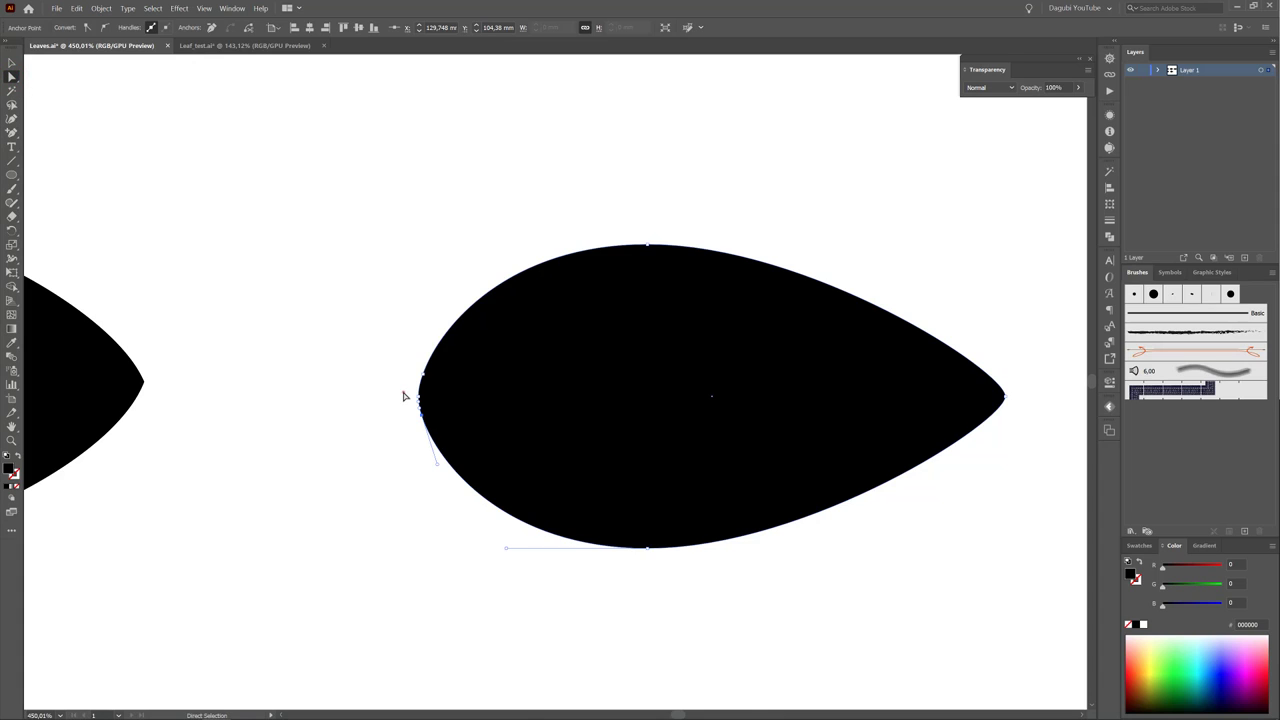
left_click_drag(404, 396, 426, 404)
key("Left")
key("Left")
key("Left")
key("Left")
key("Left")
key("Left")
key("Left")
key("Left")
key("Left")
key("Left")
key("Left")
key("Left")
key("Left")
key("Left")
key("Left")
key("Left")
key("Left")
key("Left")
key("Left")
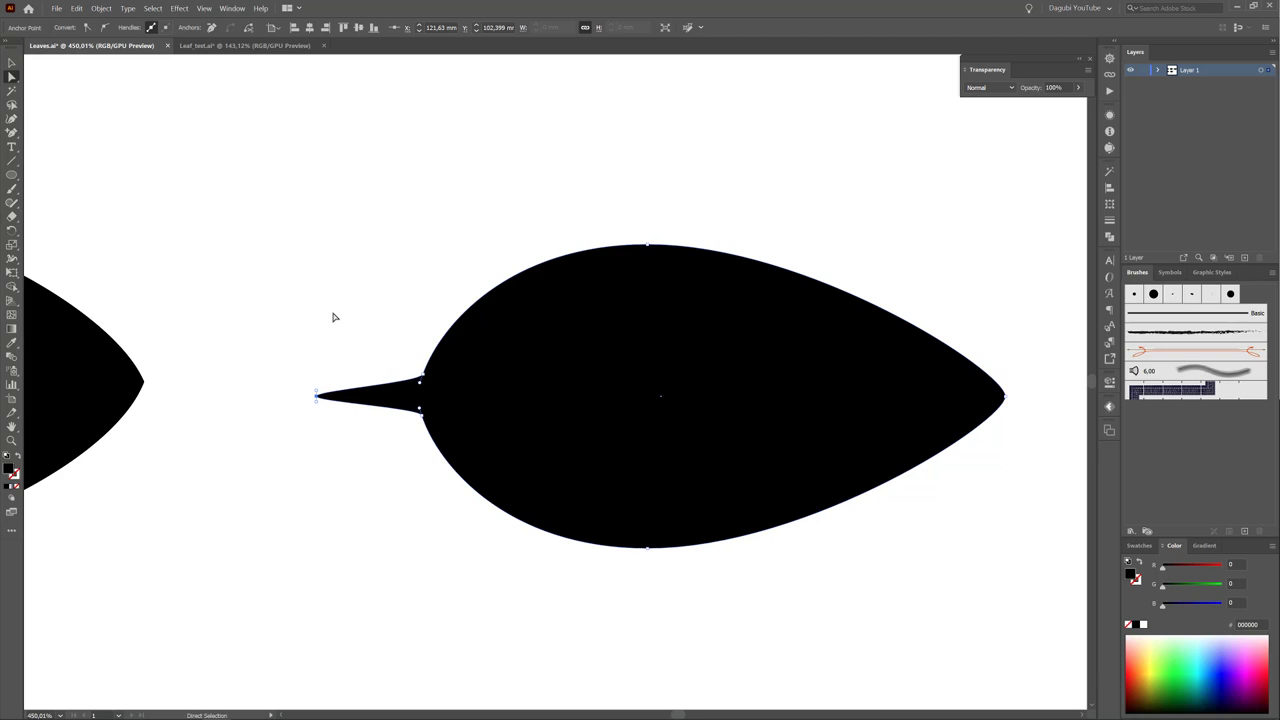
Step: Round and thicken the stem's end by lengthening the vertical handles of its tip anchor with the Scale tool
scroll(600, 463, "down", 3)
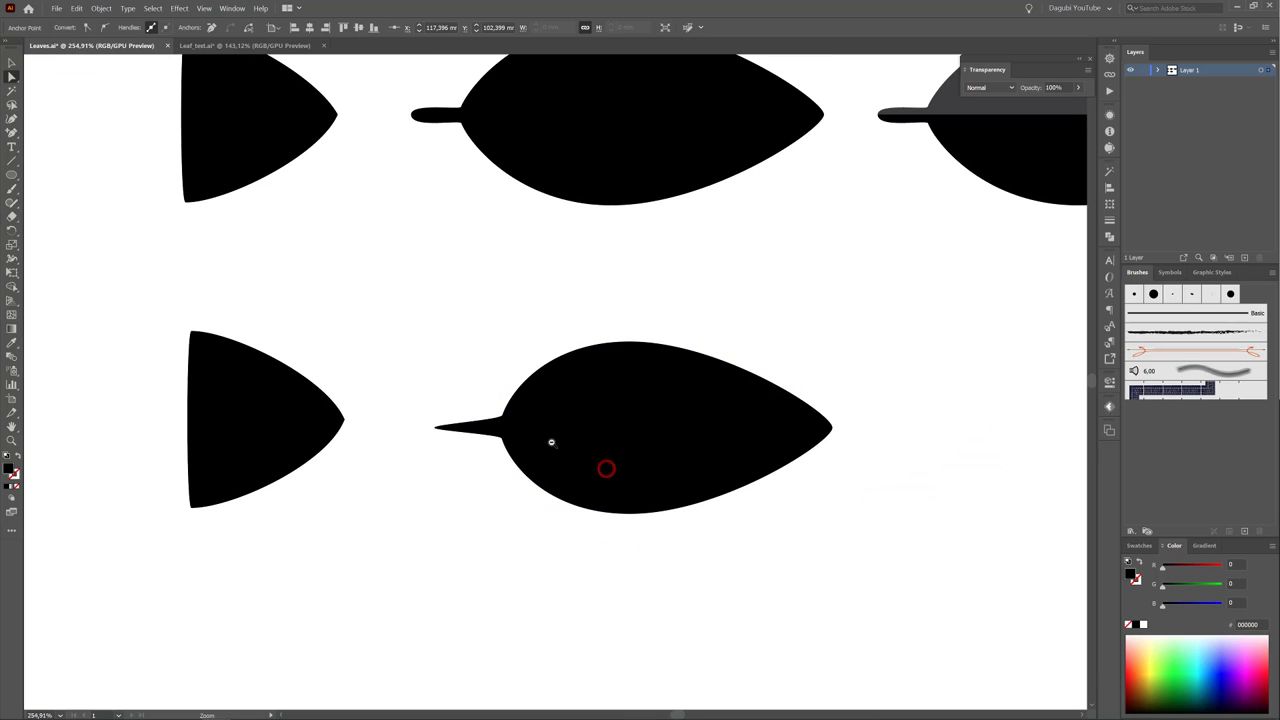
scroll(486, 437, "up", 4)
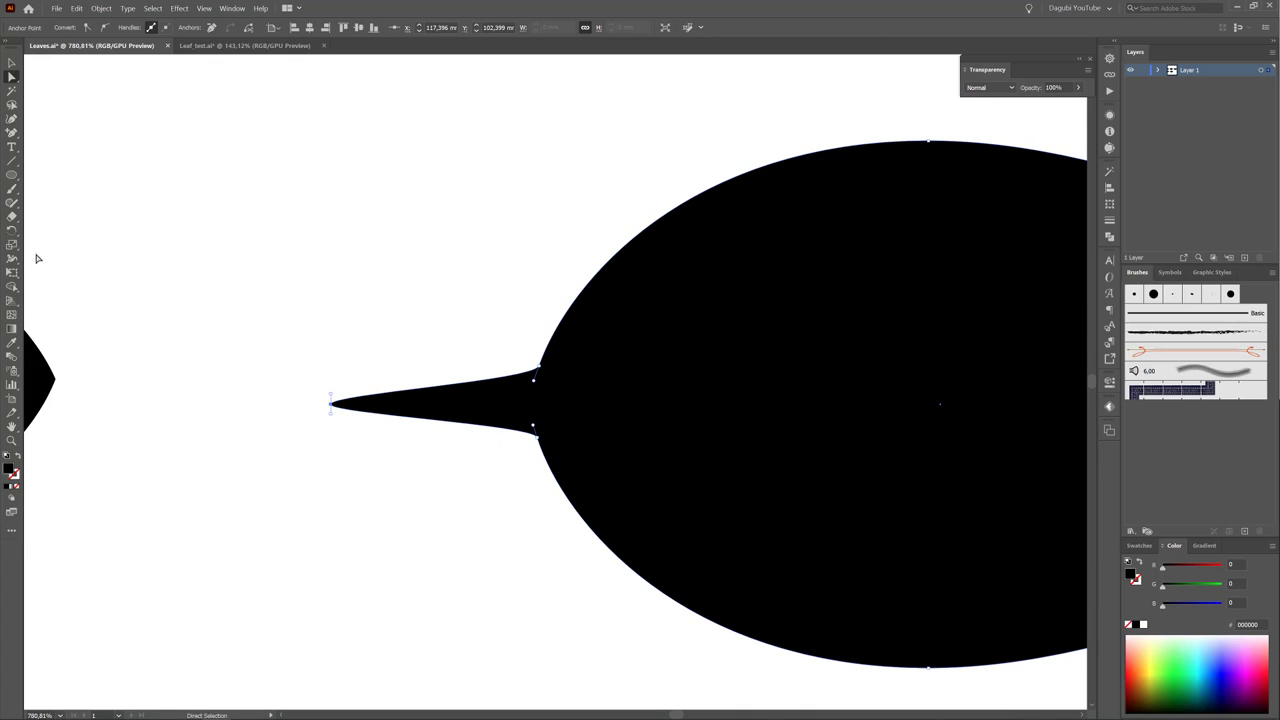
left_click(12, 245)
left_click_drag(330, 393, 324, 340)
key("ctrl+space")
left_click_drag(792, 447, 731, 426)
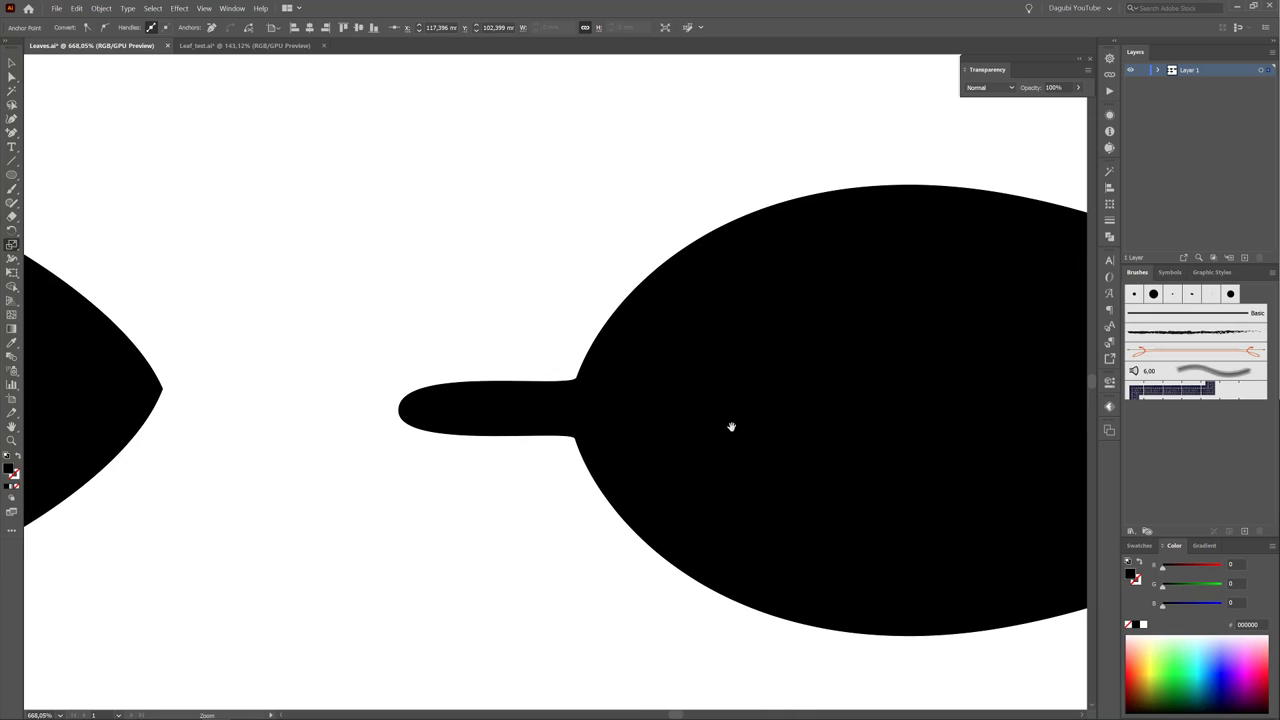
left_click_drag(398, 361, 400, 368)
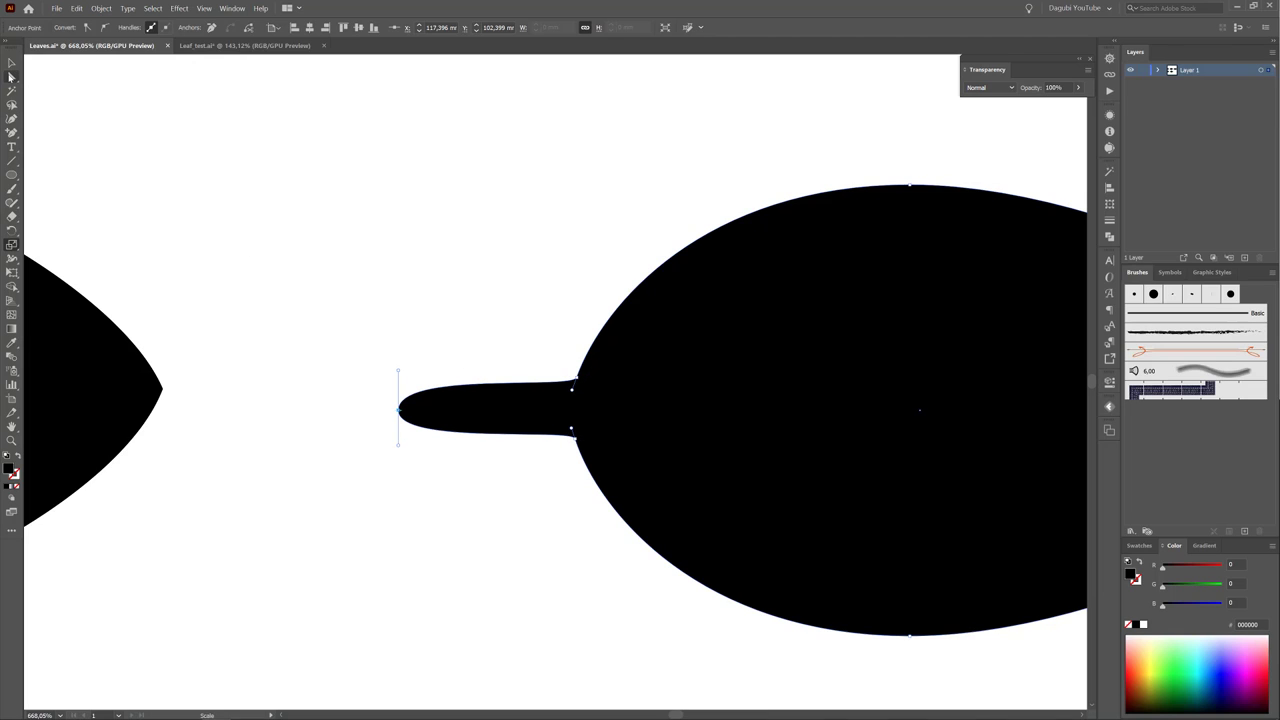
Step: Narrow the stem's base by nudging its upper anchor down and its lower anchor up to Y 103.675 mm
left_click(12, 77)
left_click(578, 382)
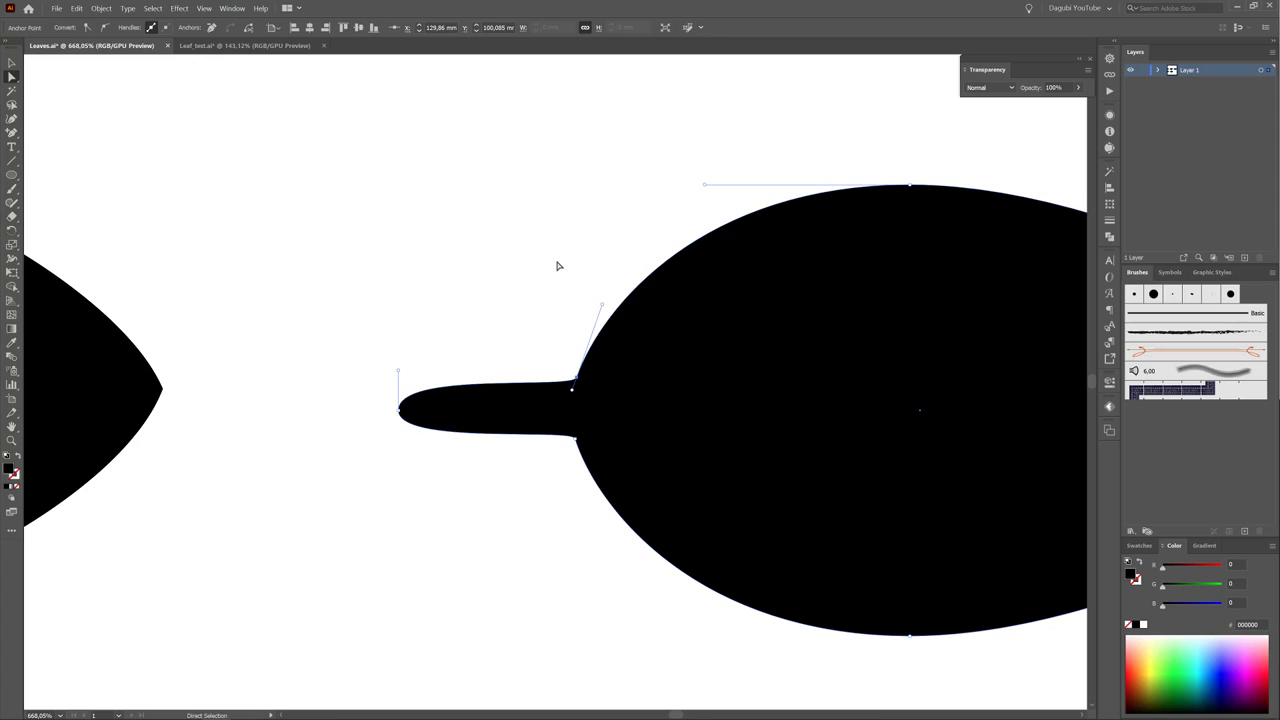
key("Down")
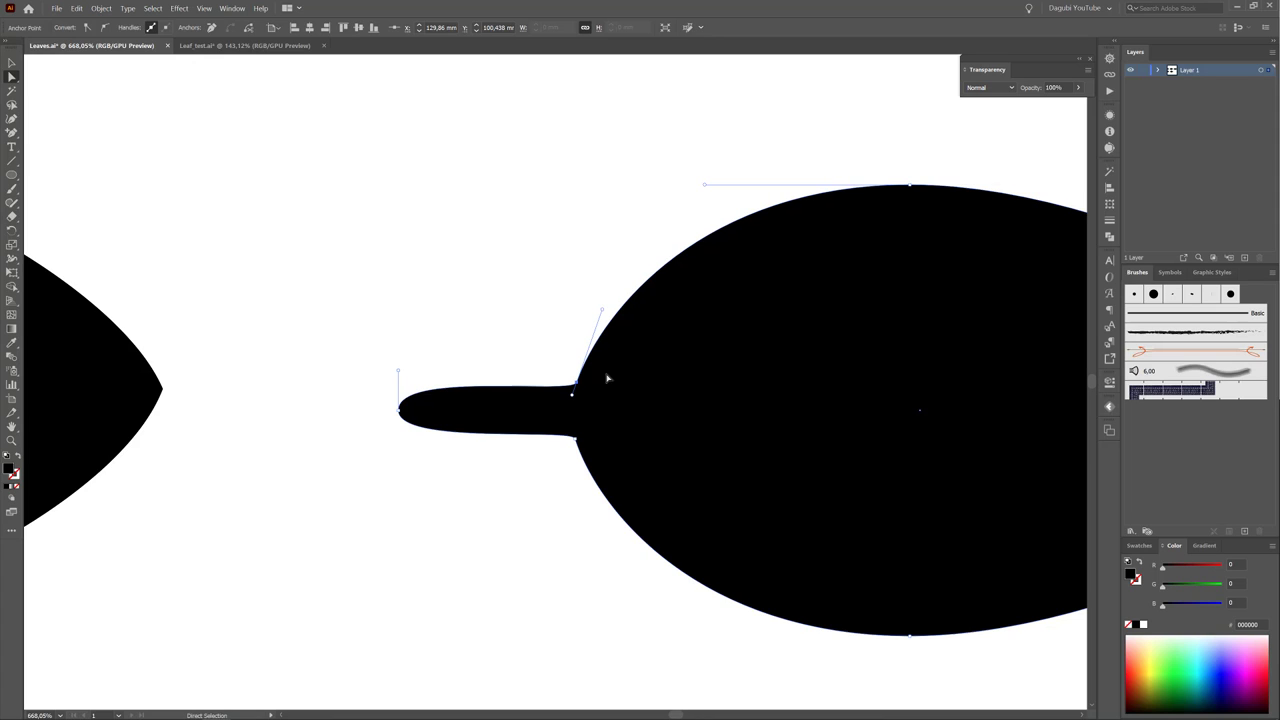
left_click(572, 437)
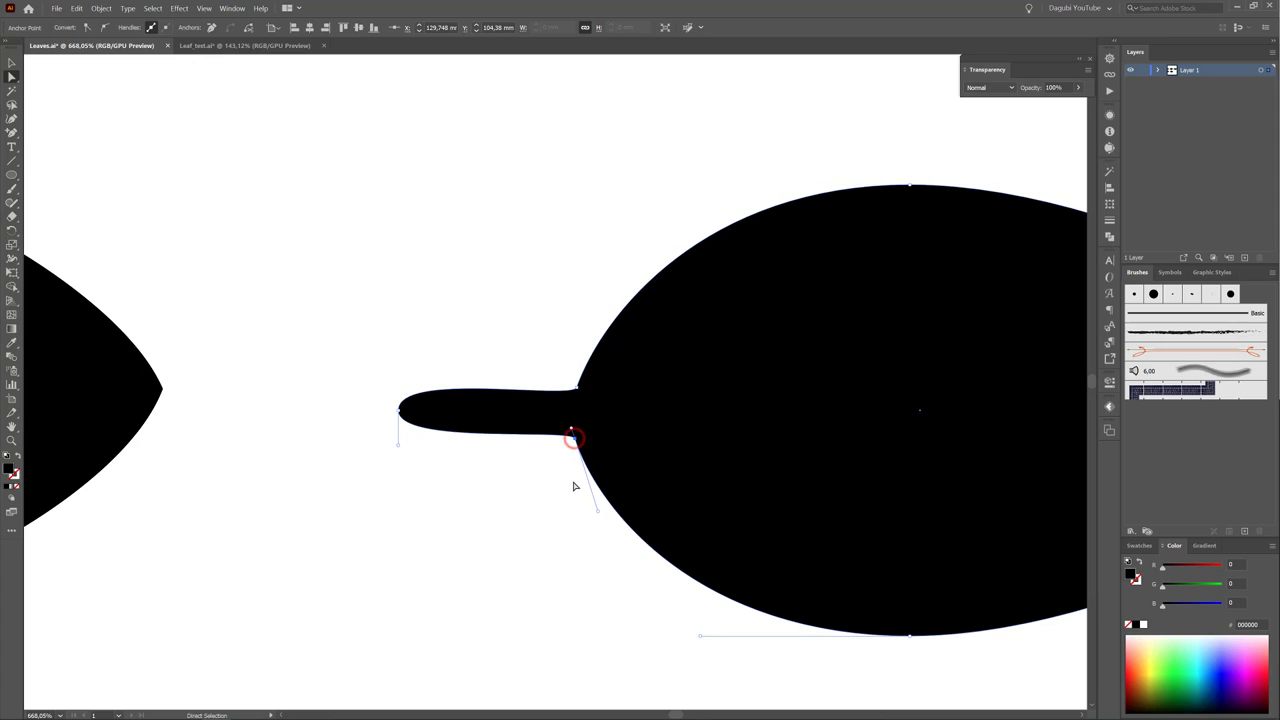
key("Up")
key("Up")
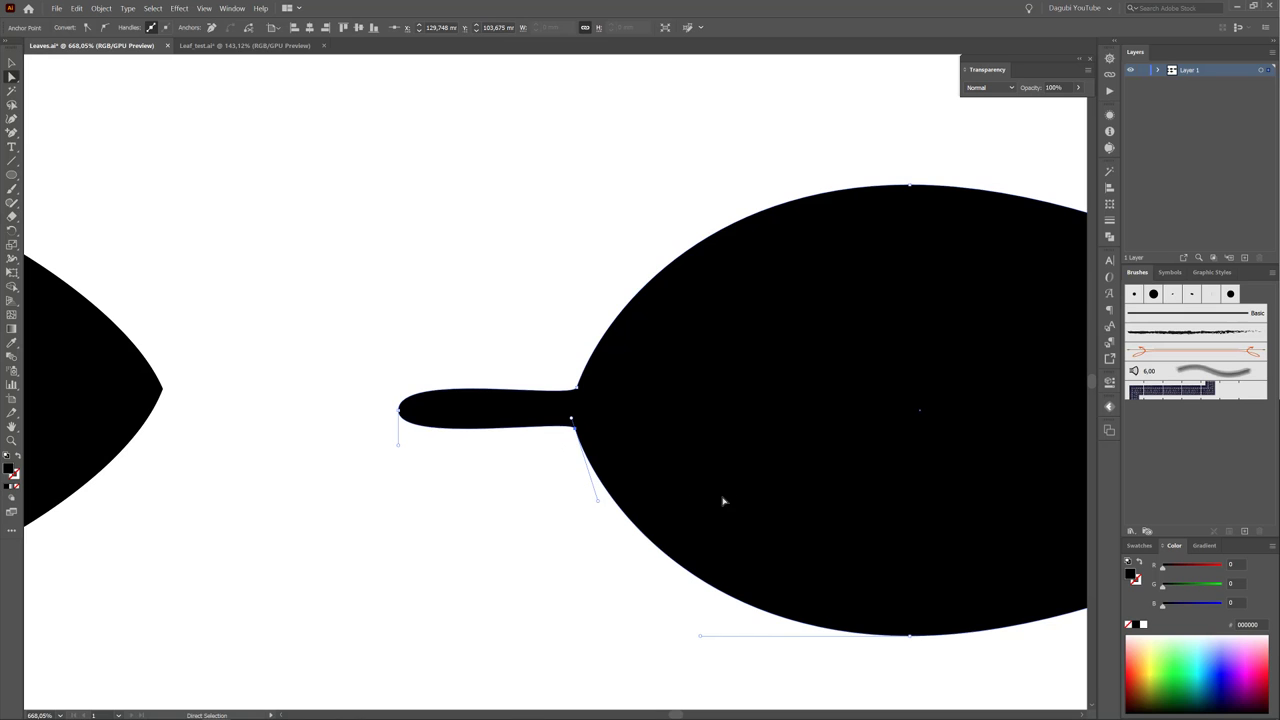
Step: Duplicate the finished stemmed leaf horizontally to the right, below the two-tone sample leaf
scroll(723, 501, "down", 5)
left_click_drag(737, 486, 707, 423)
left_click(643, 408, "ctrl")
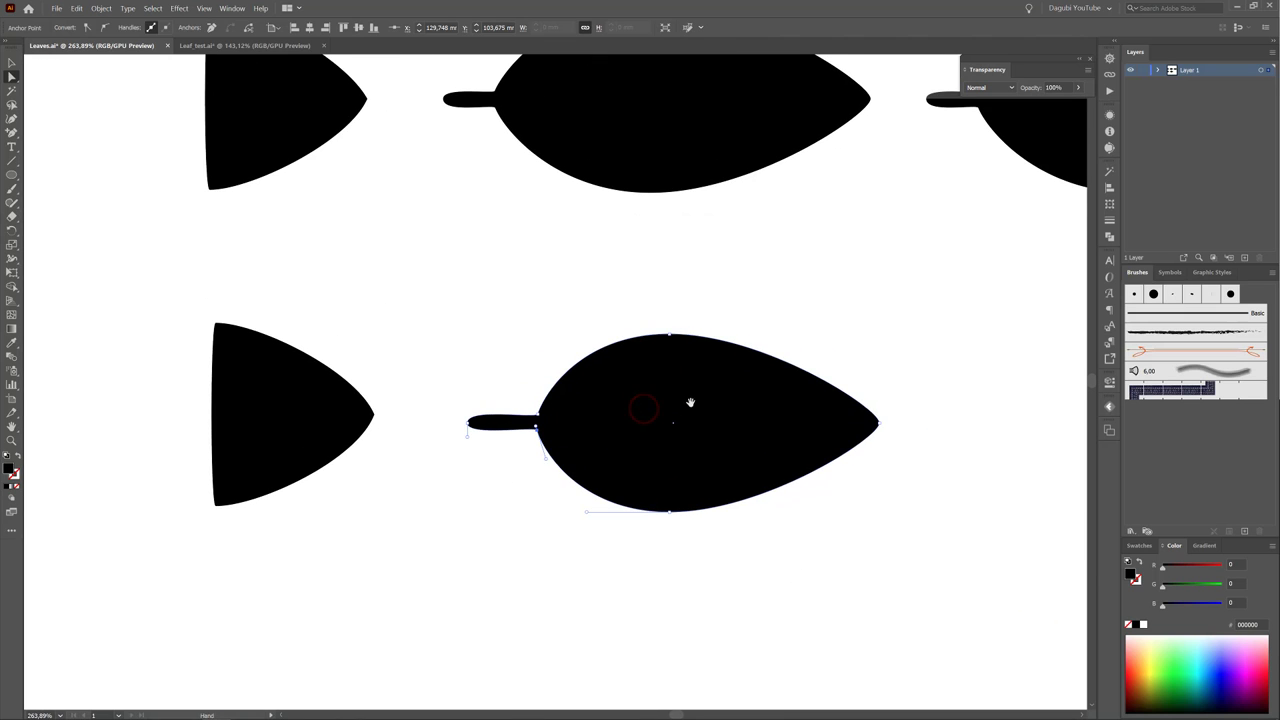
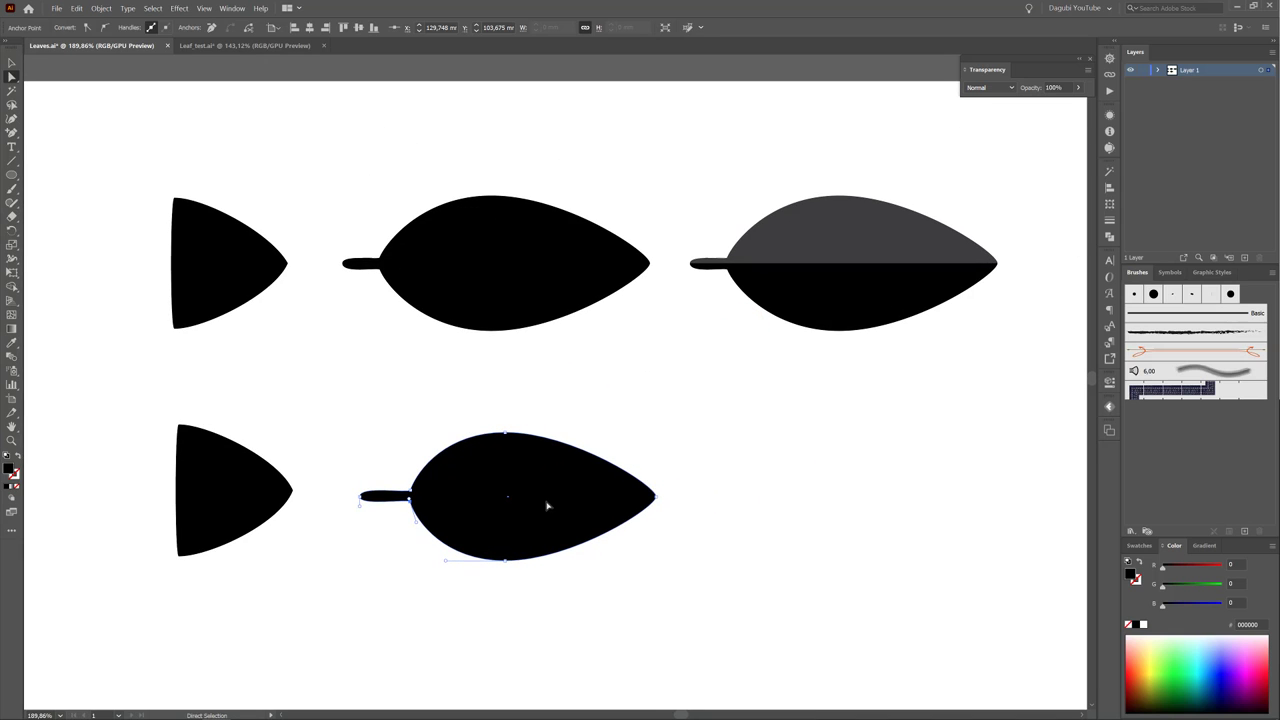
key("v")
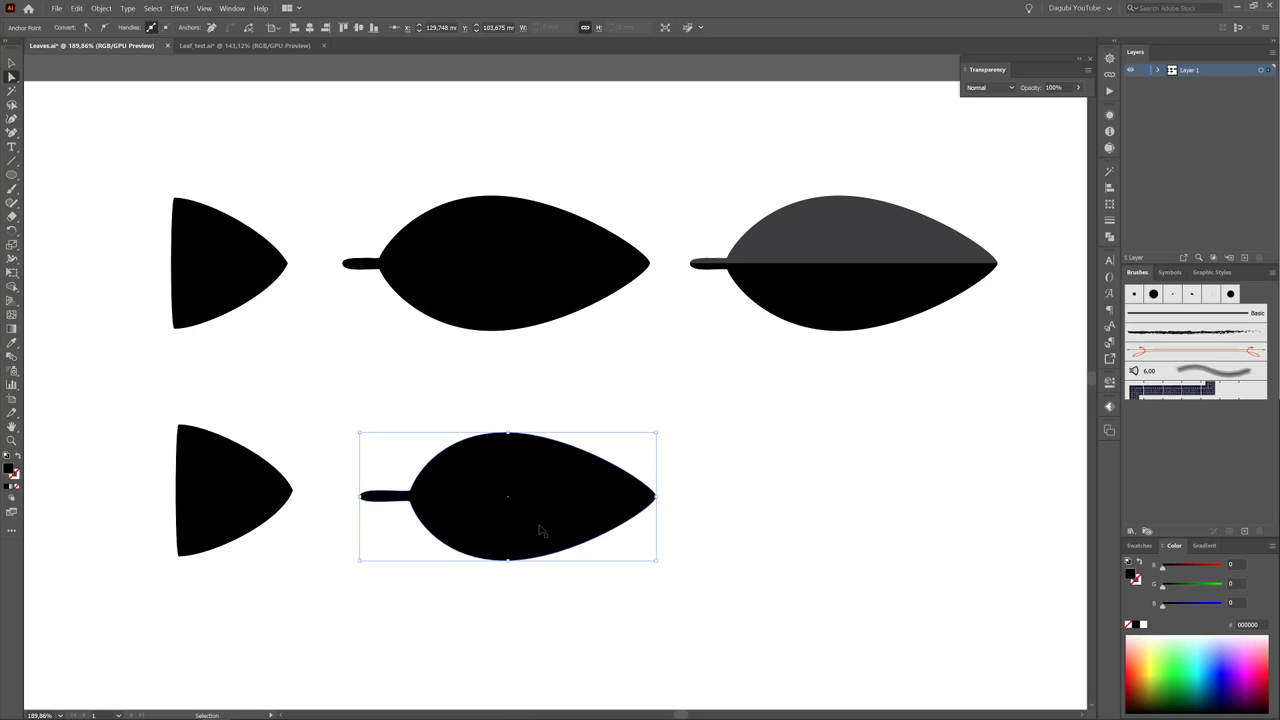
left_click_drag(528, 522, 865, 511)
left_click_drag(939, 563, 762, 530)
left_click_drag(714, 471, 737, 391)
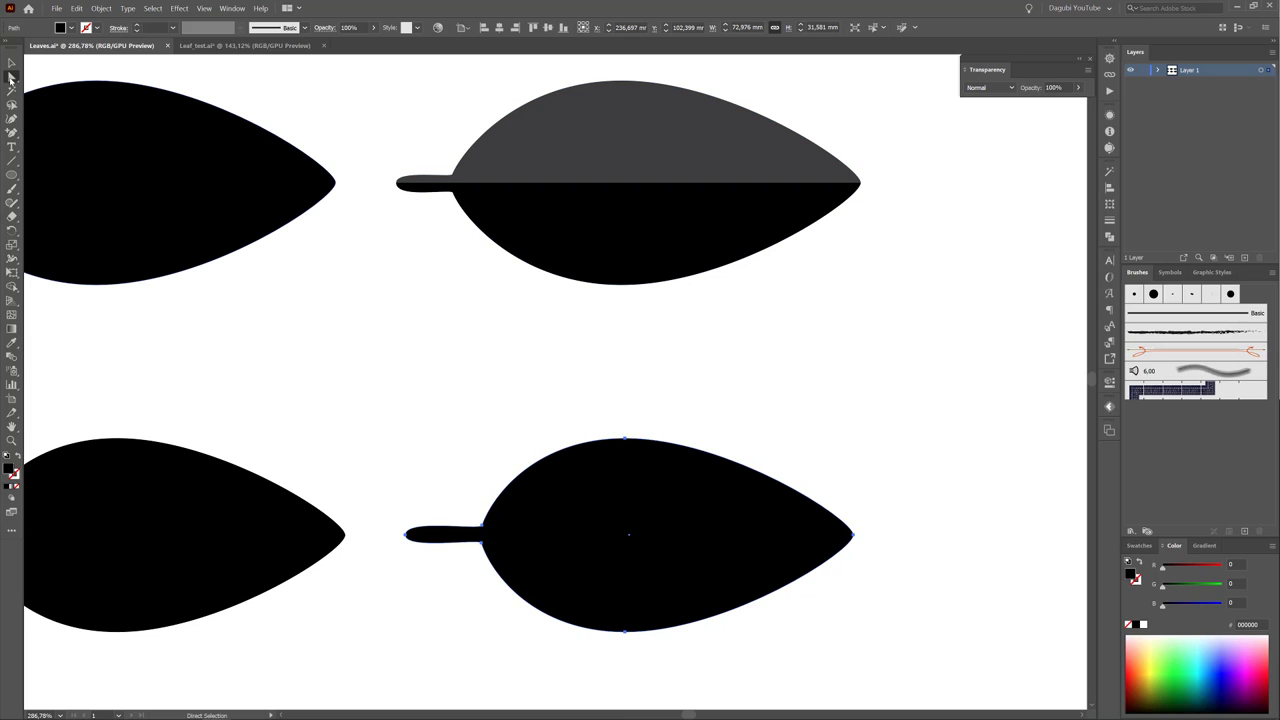
Step: Cut the duplicated leaf's path at its stem tip and right tip anchors to split it into upper and lower halves
left_click(411, 405)
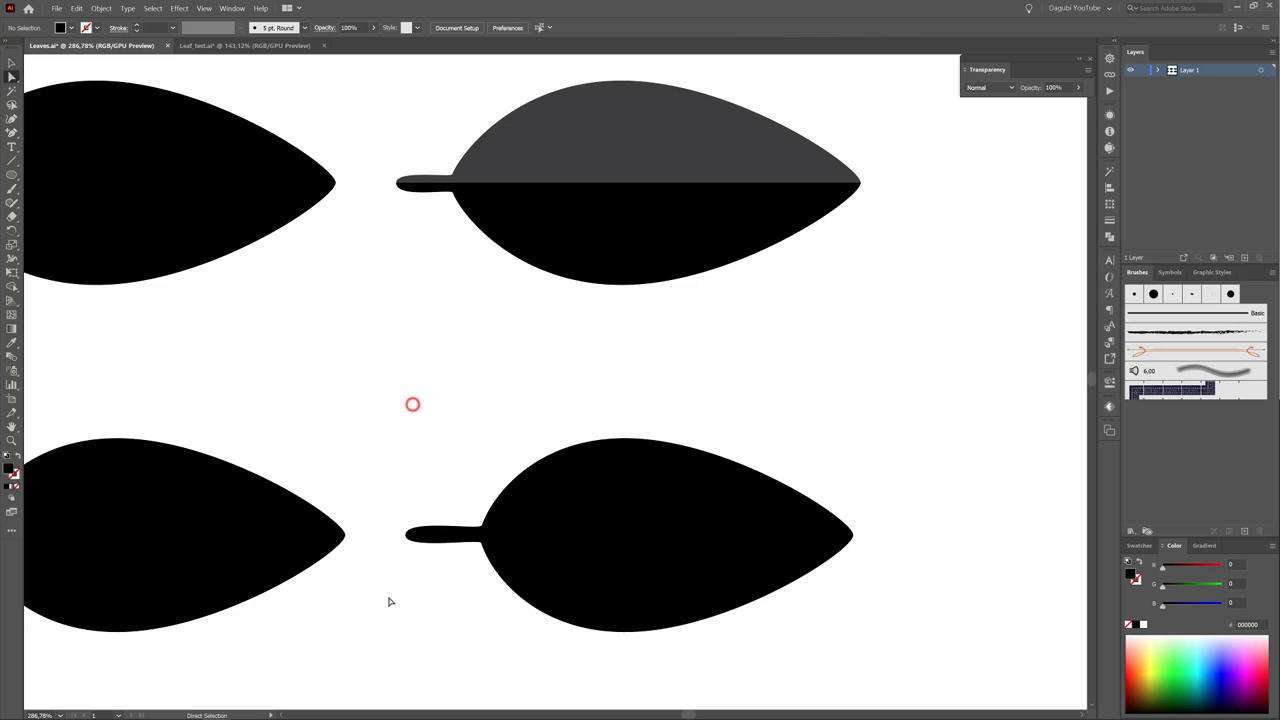
left_click(407, 538)
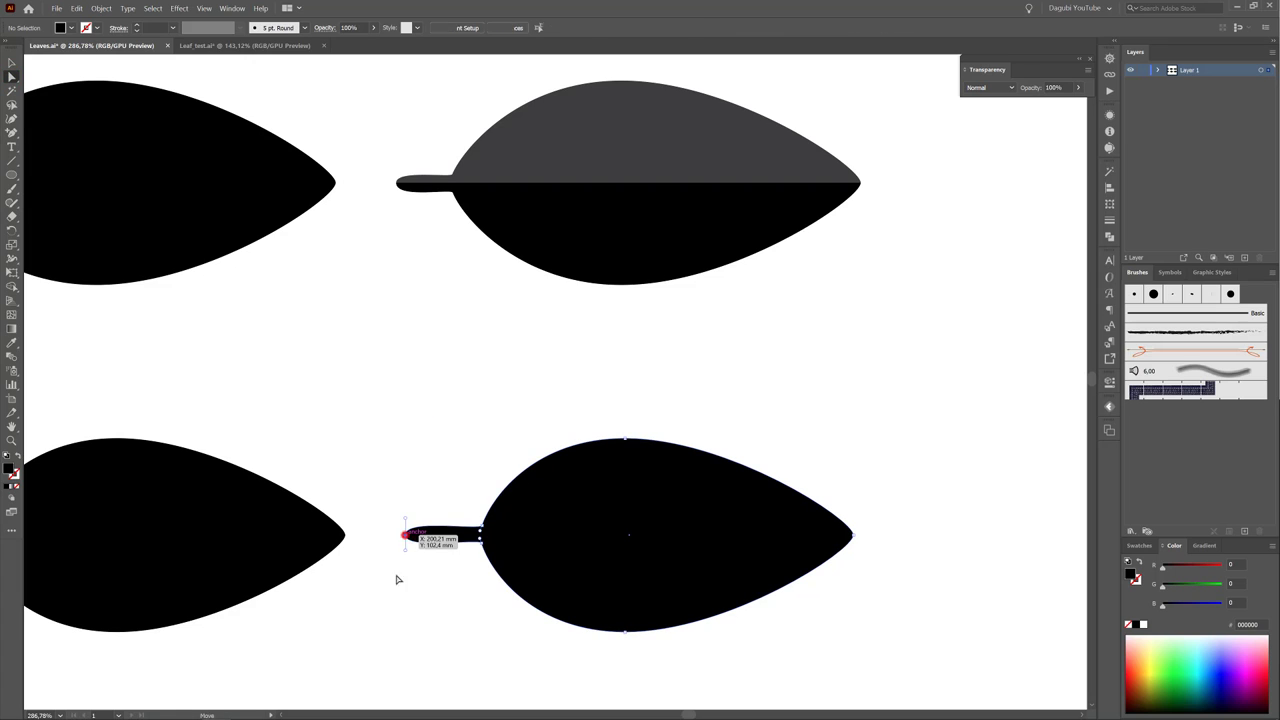
left_click(853, 535, "shift")
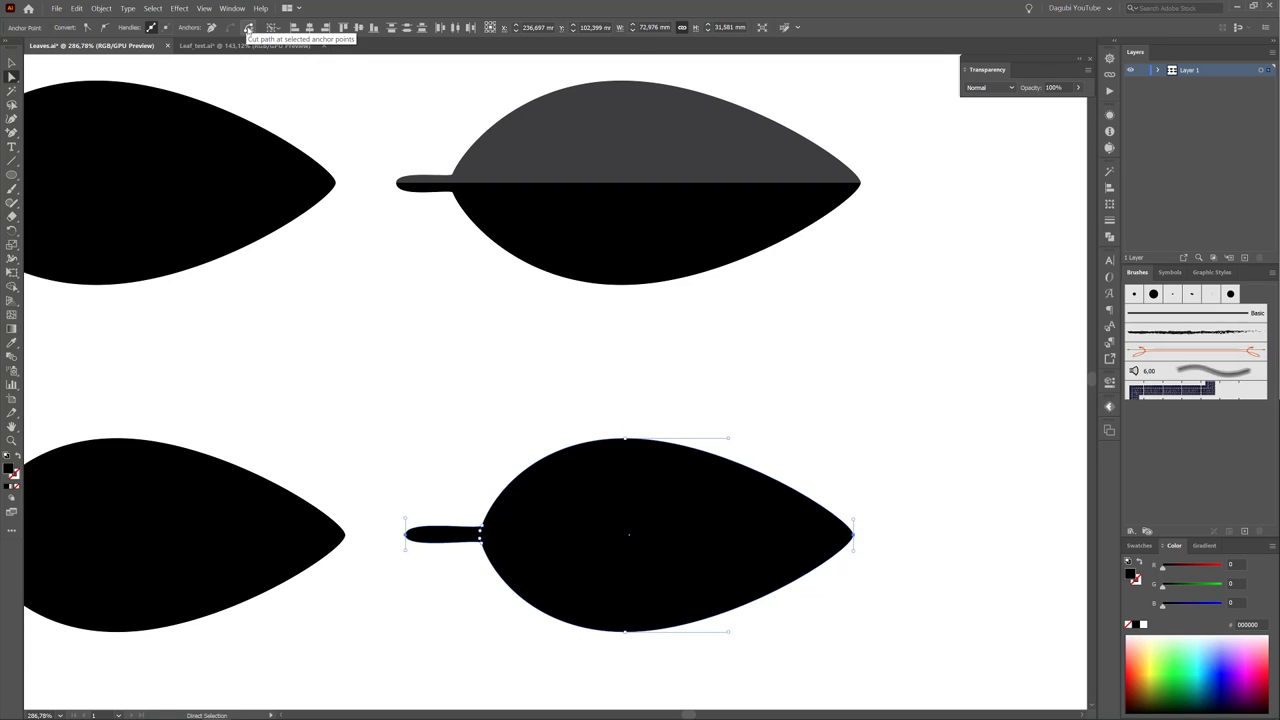
left_click(248, 28)
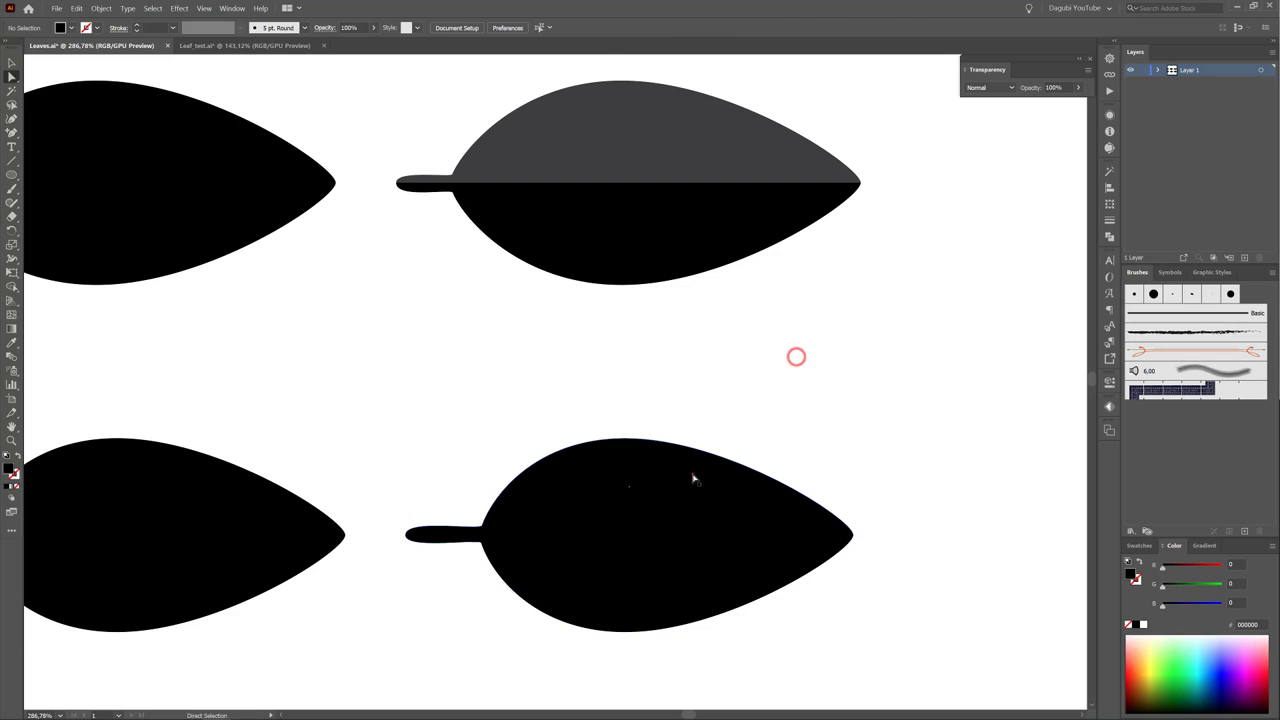
Step: Move the upper half away from the lower half to check the split, and undo the move
left_click_drag(694, 524, 694, 471)
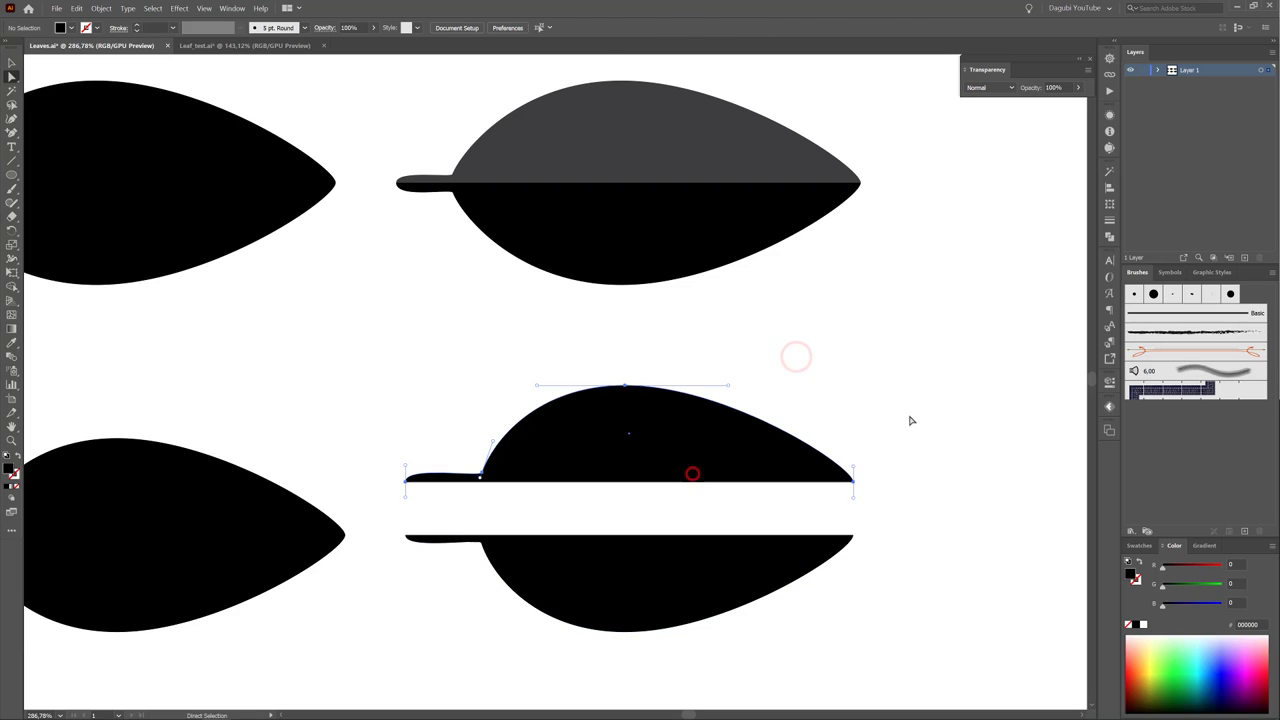
left_click(77, 9)
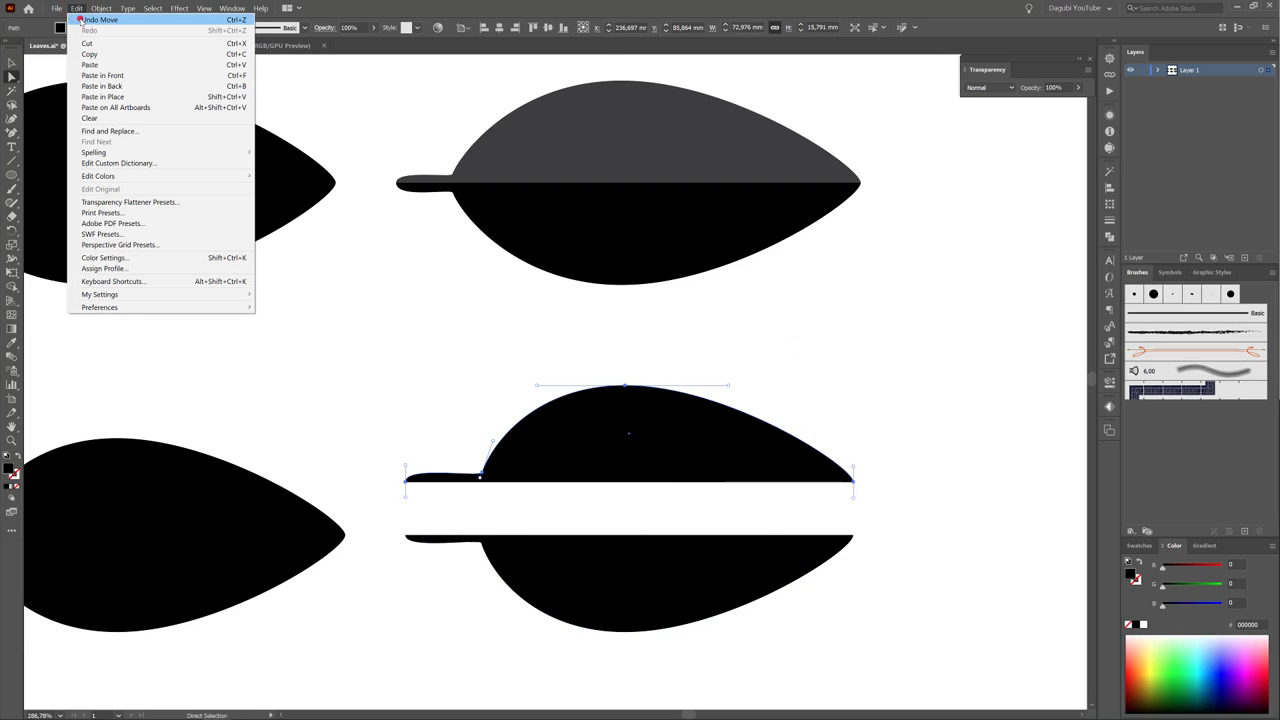
left_click(81, 20)
Step: Fill the duplicated leaf's upper half with the dark gray swatch that matches the sample leaf above
left_click(705, 479)
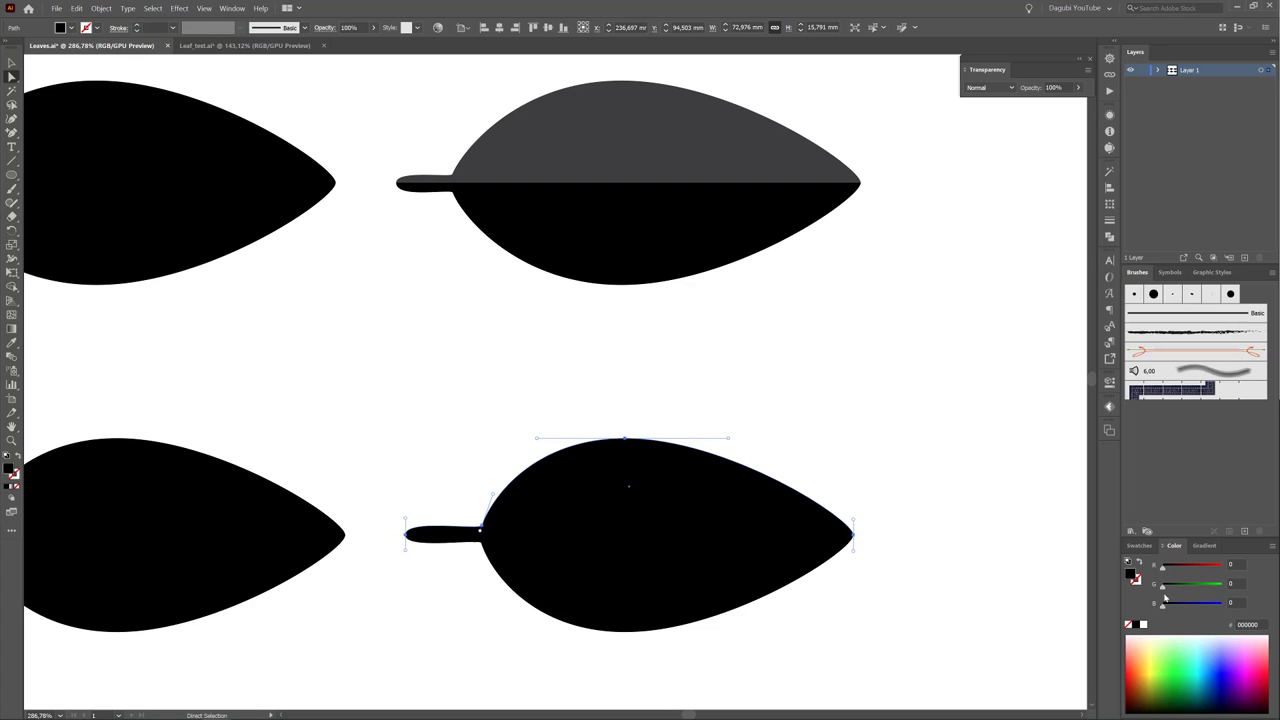
left_click(1140, 546)
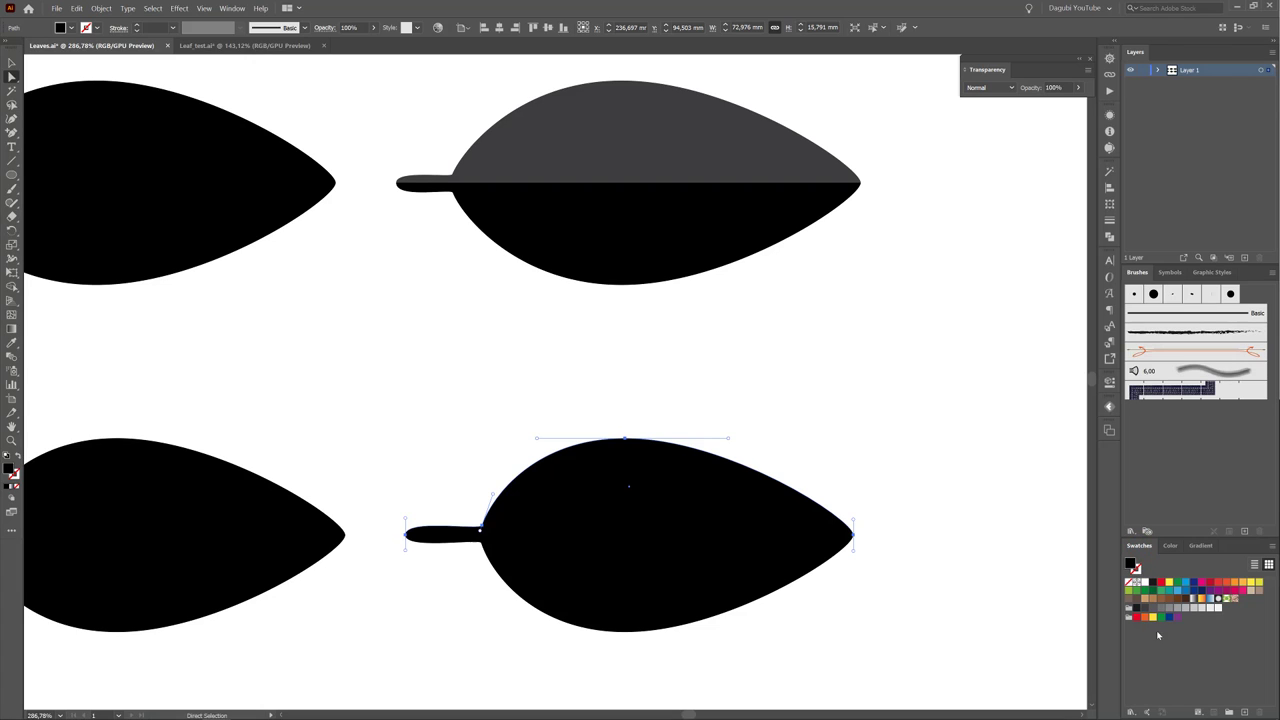
left_click(1153, 612)
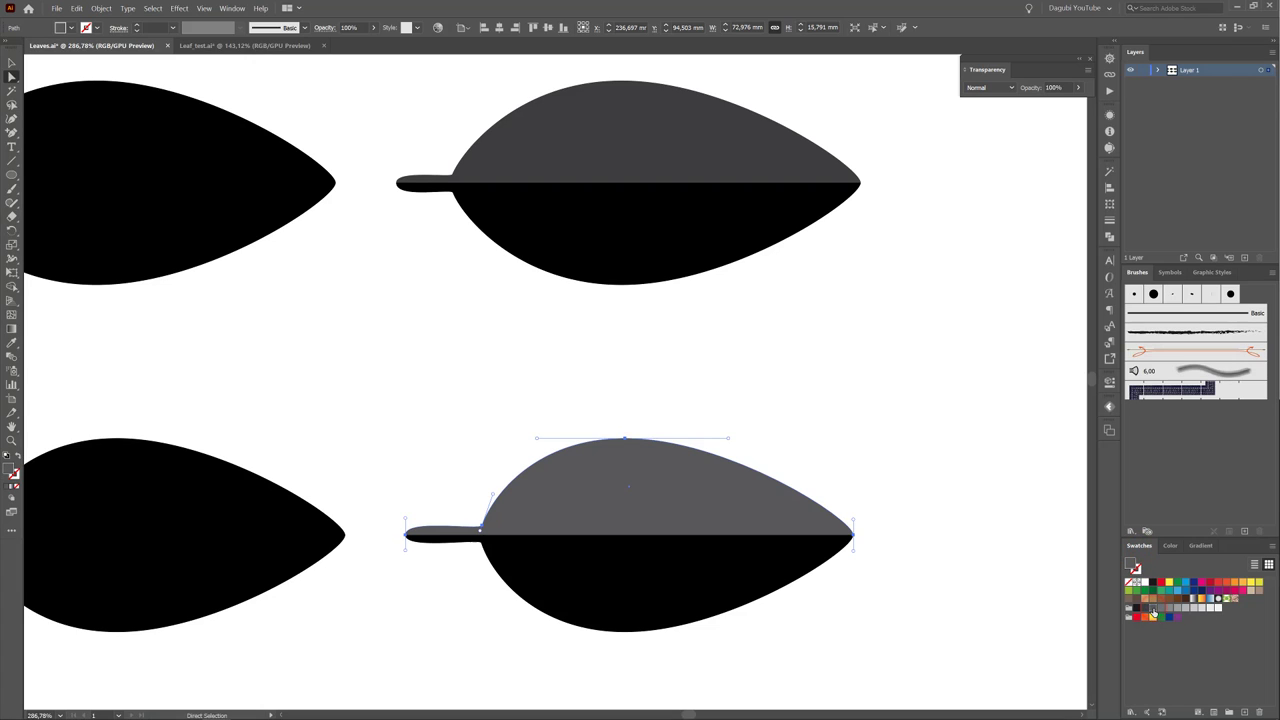
left_click(1143, 607)
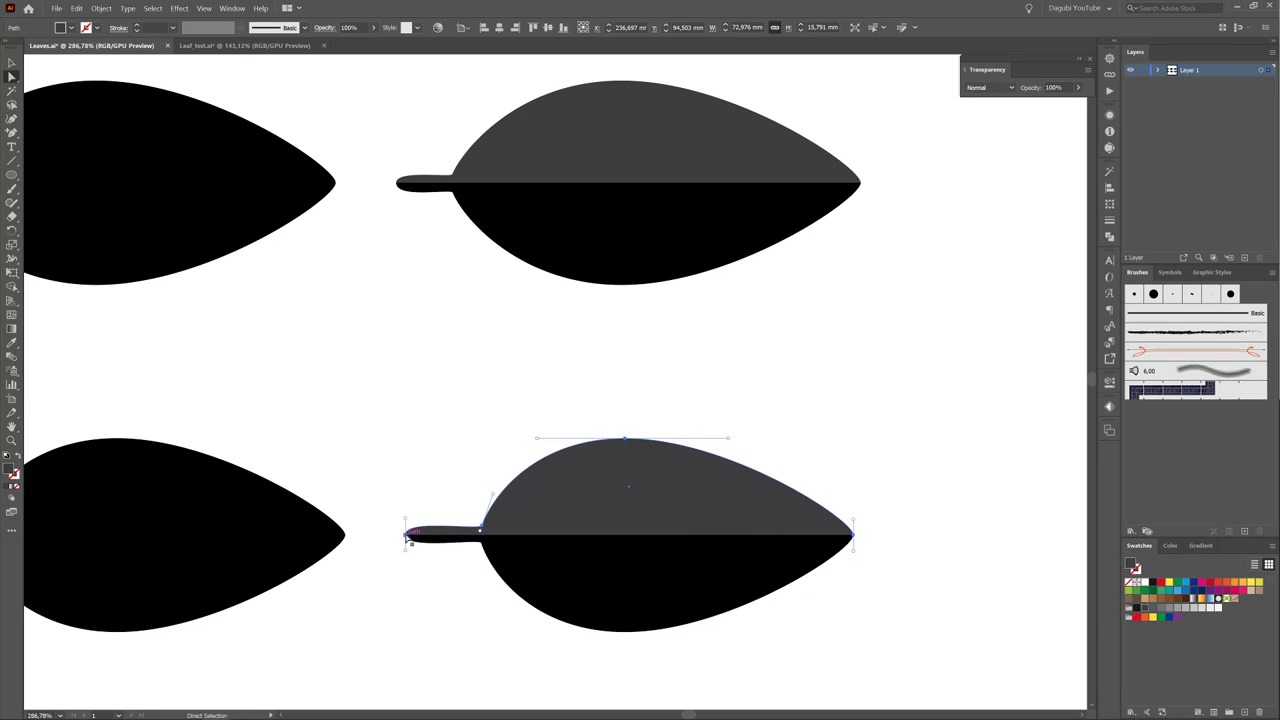
Step: Lift the dark gray half off the black half to inspect its open edge, and undo the move
left_click_drag(714, 502, 719, 470)
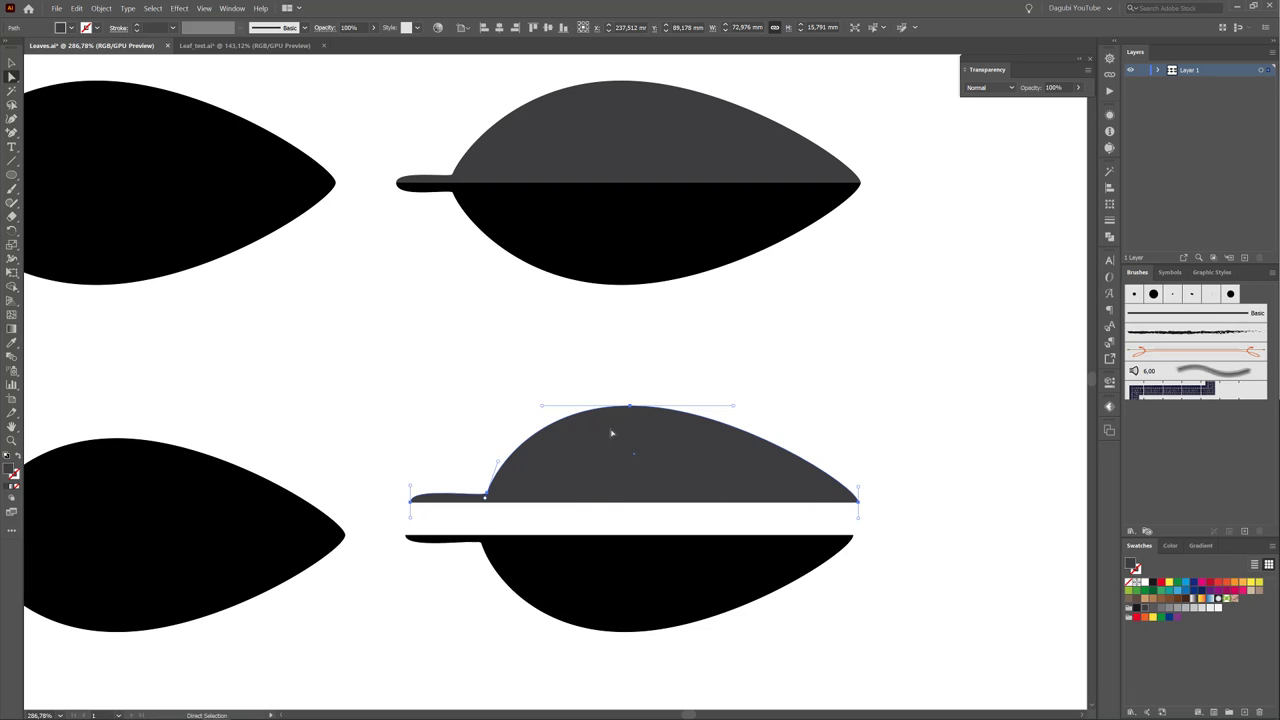
left_click(83, 11)
left_click(104, 19)
Step: Close the dark gray upper half of the leaf by joining its open path ends
left_click(102, 9)
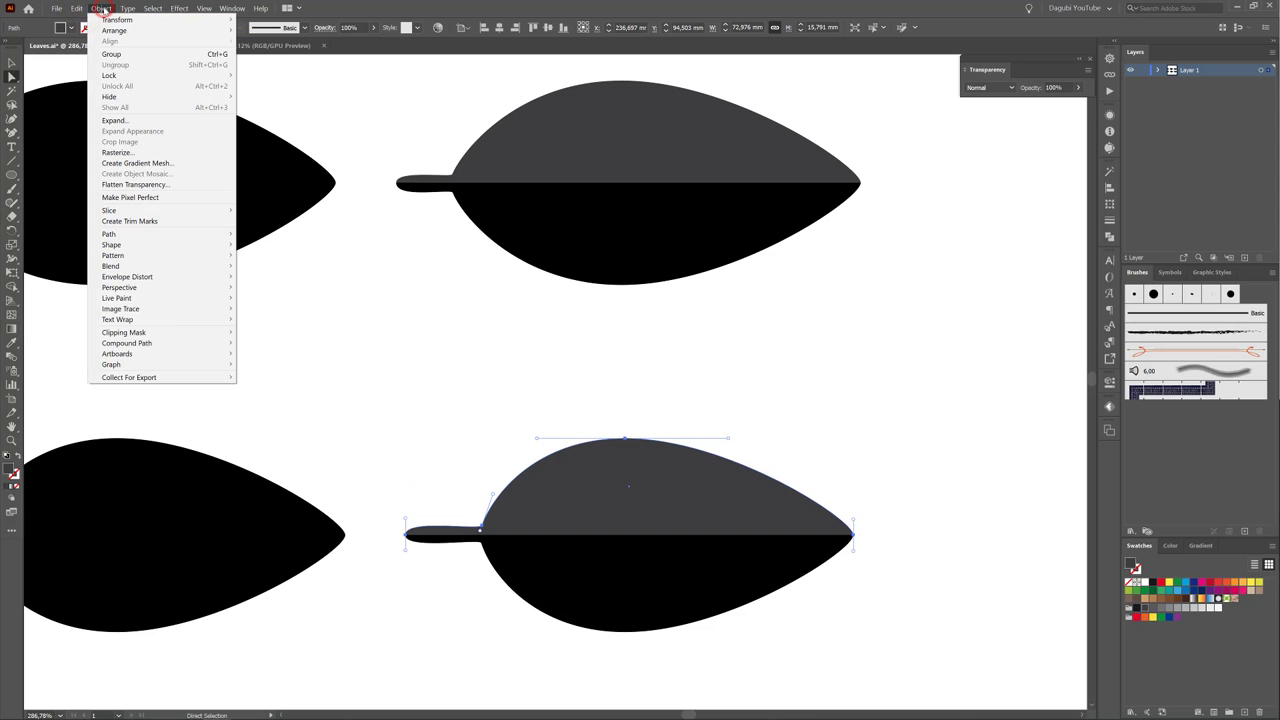
key("Escape")
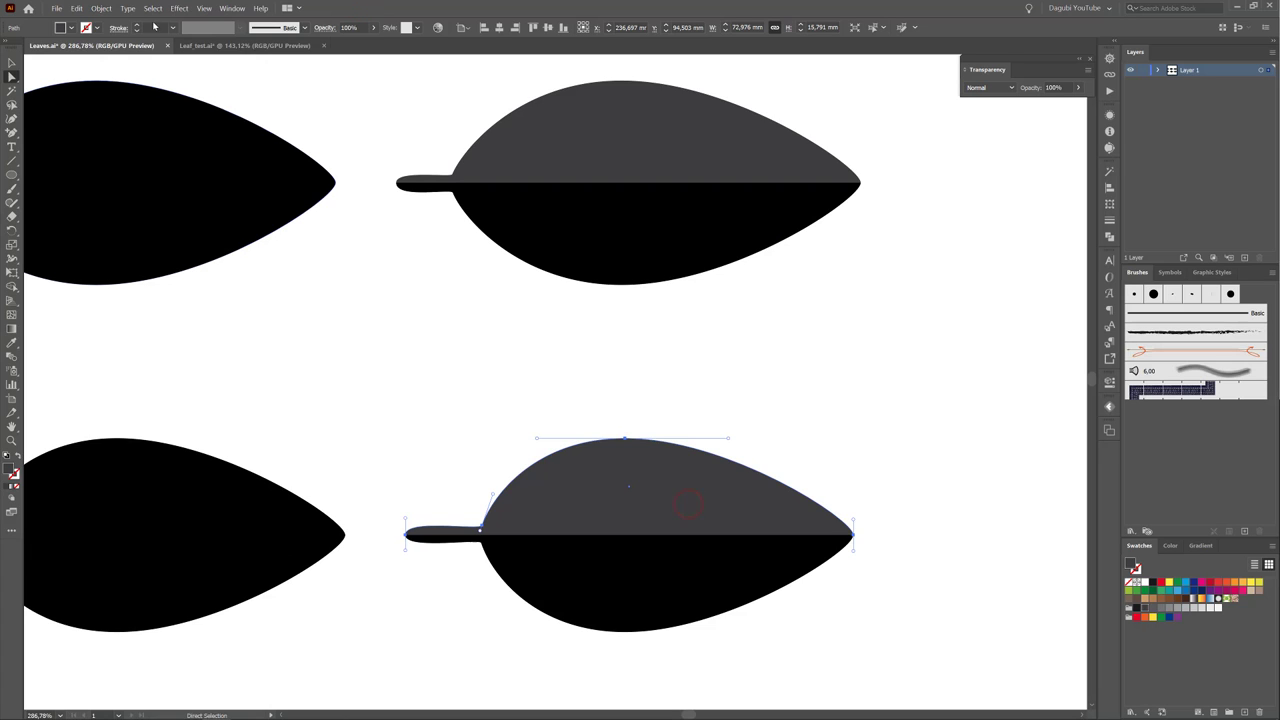
left_click(101, 8)
mouse_move(170, 238)
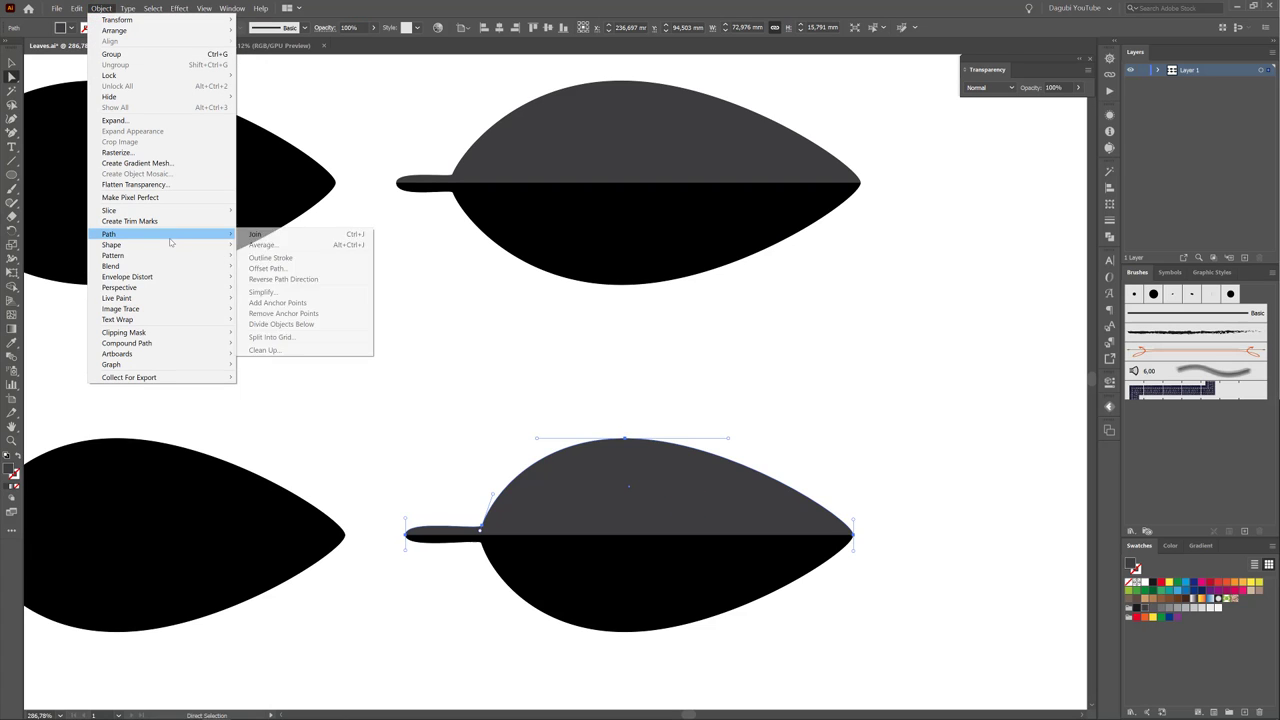
left_click(276, 236)
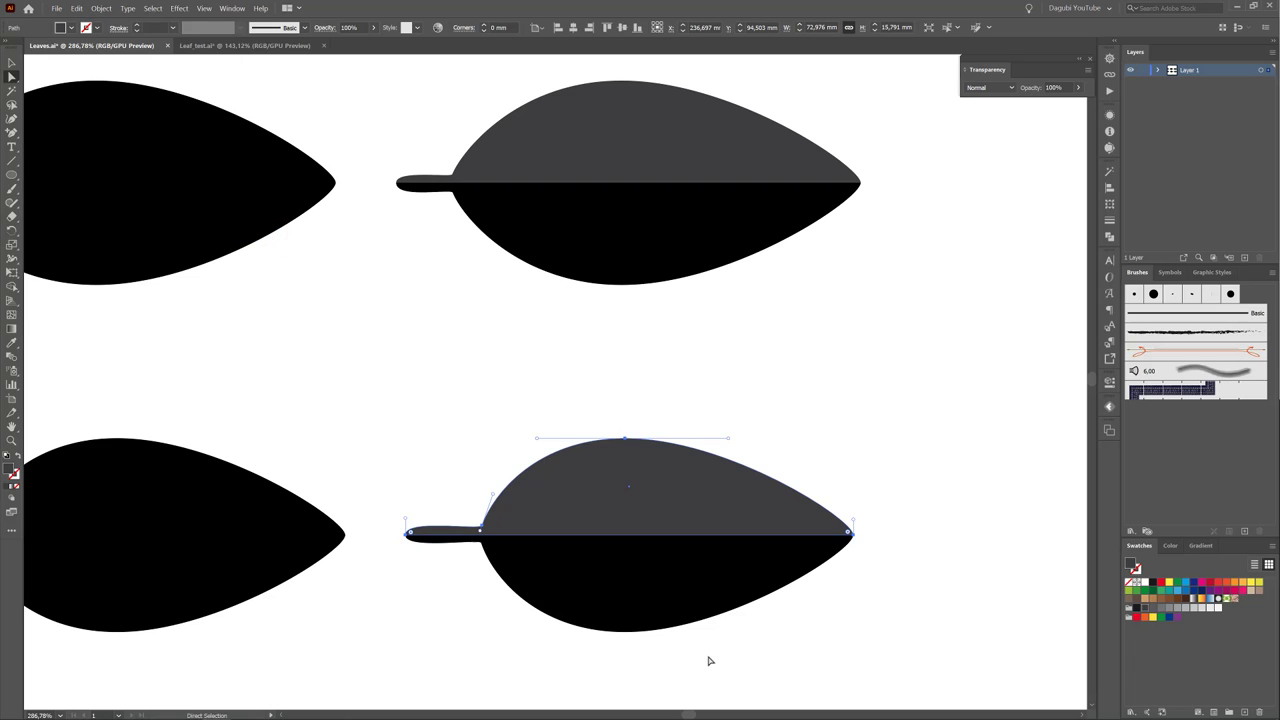
Step: Join the open path ends of the leaf's black lower half
left_click(690, 584)
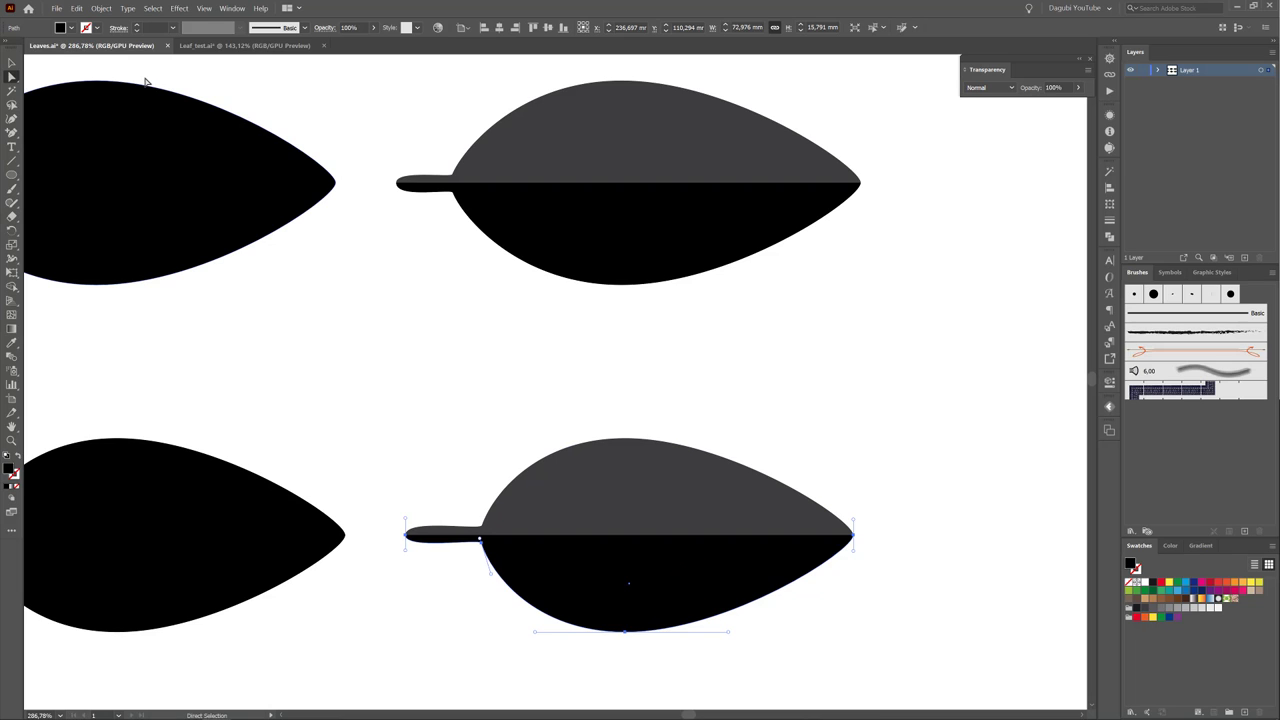
left_click(99, 9)
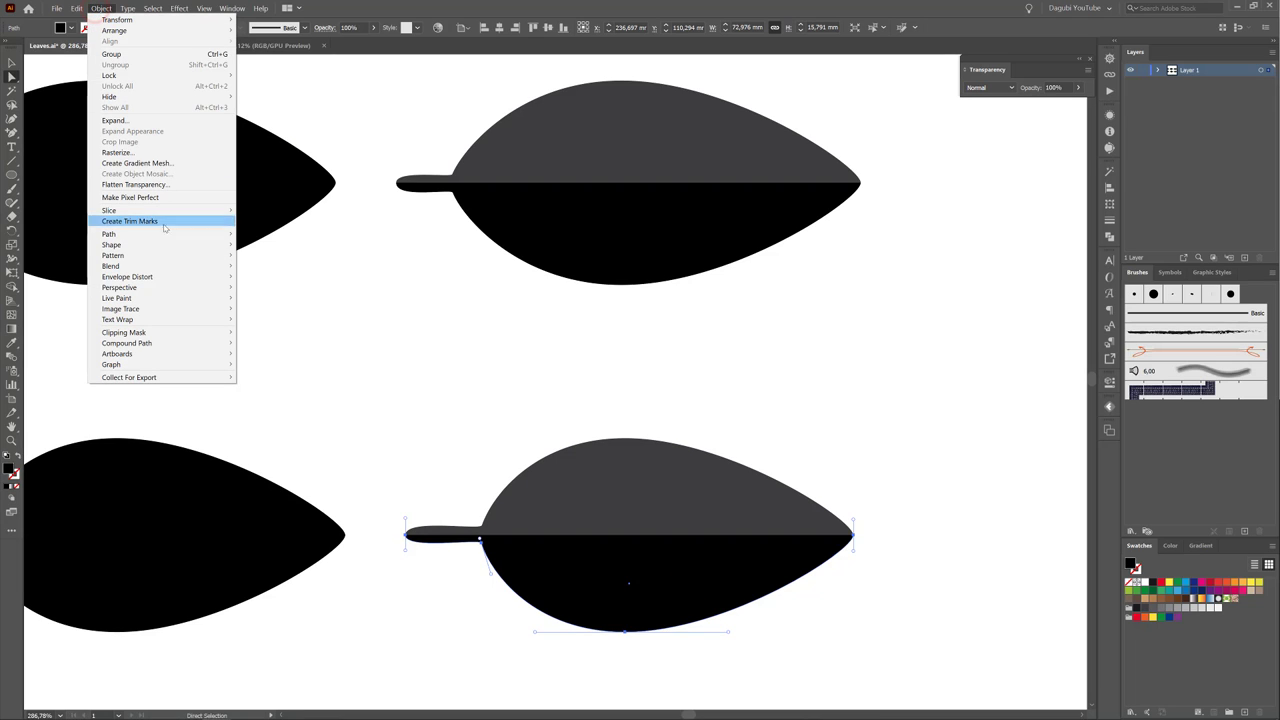
mouse_move(200, 233)
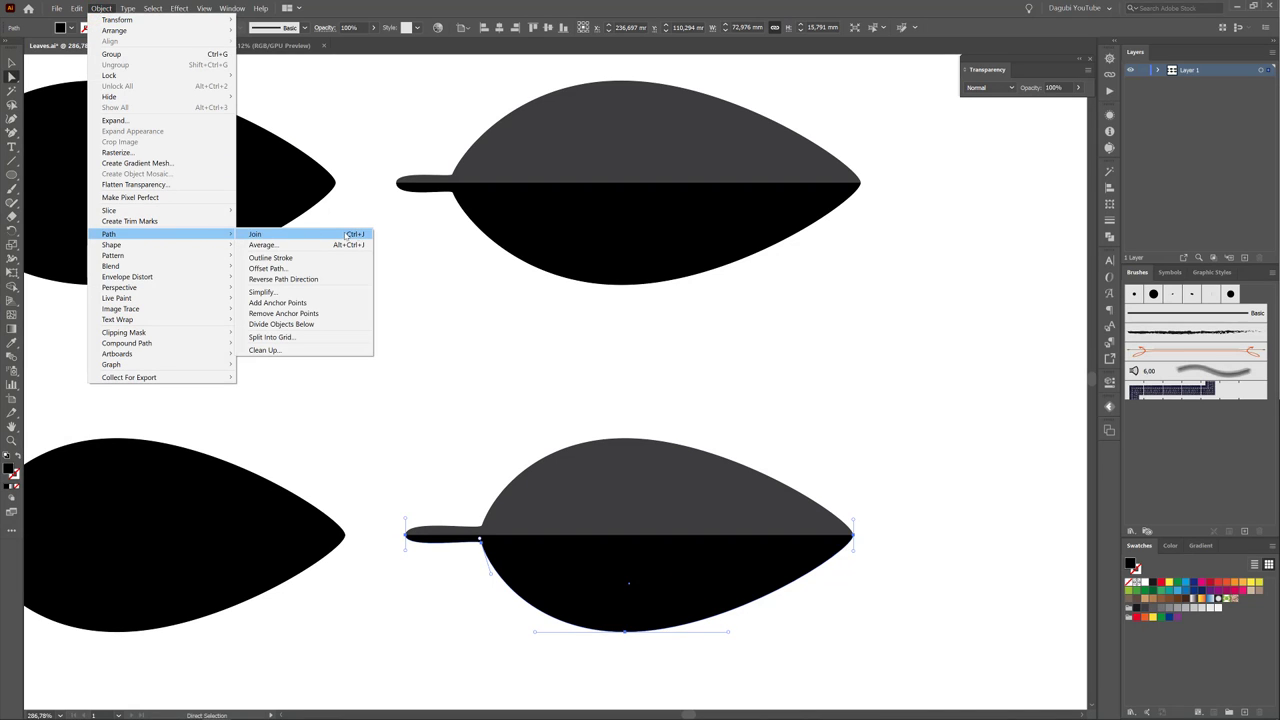
left_click(284, 235)
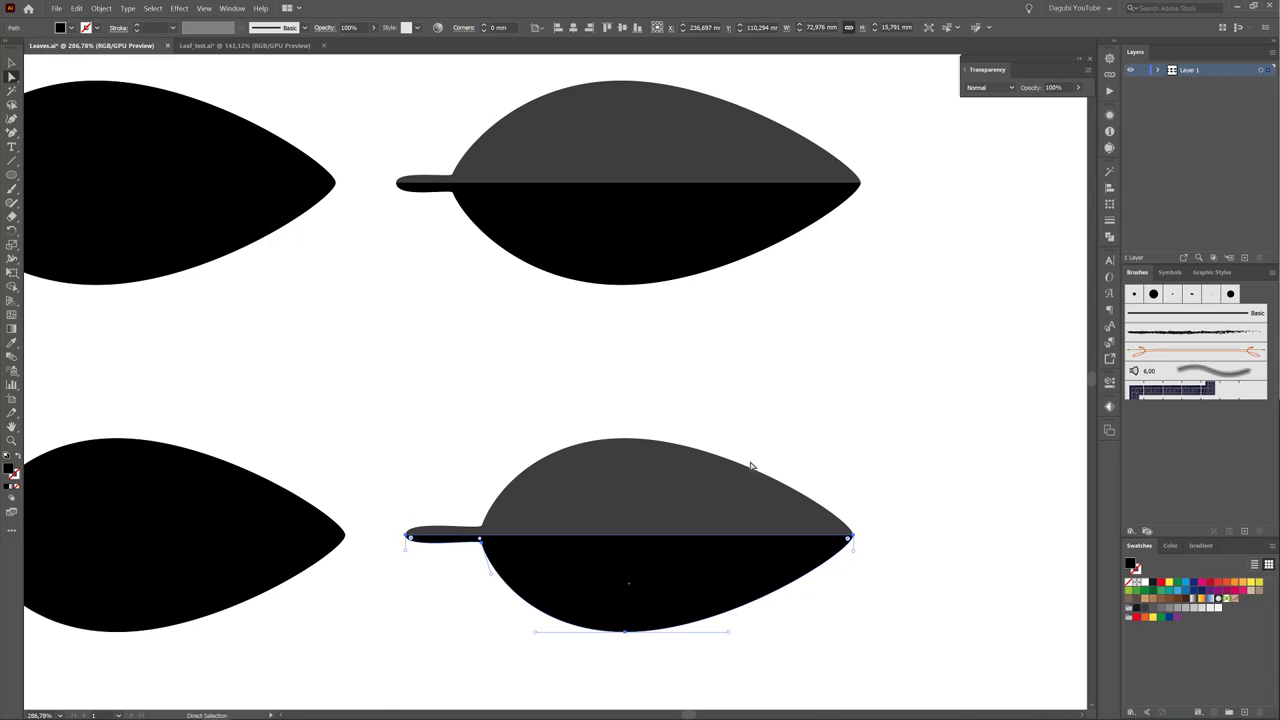
Step: Move the dark gray half off the black half and snap its pointed tip back onto the black half's tip
left_click_drag(702, 494, 724, 446)
key("z")
left_click(858, 534)
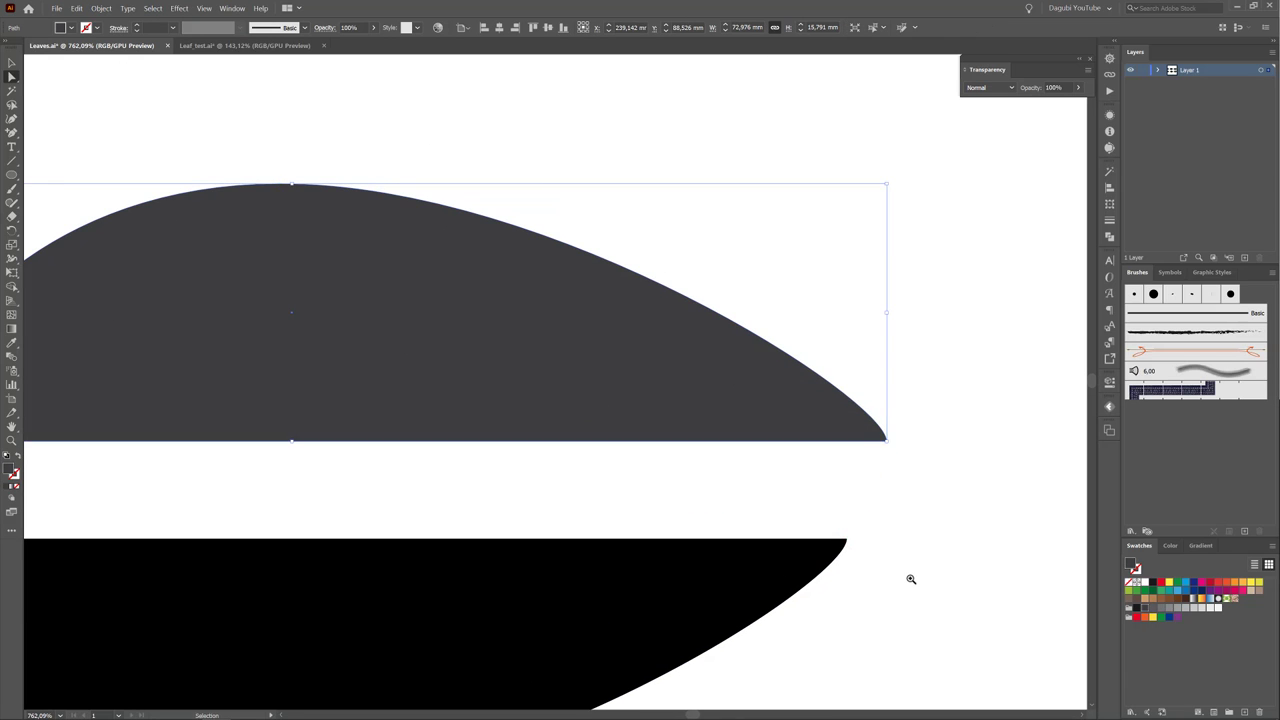
left_click_drag(885, 439, 846, 540)
key("z")
left_click_drag(751, 583, 638, 541)
key("ctrl+0")
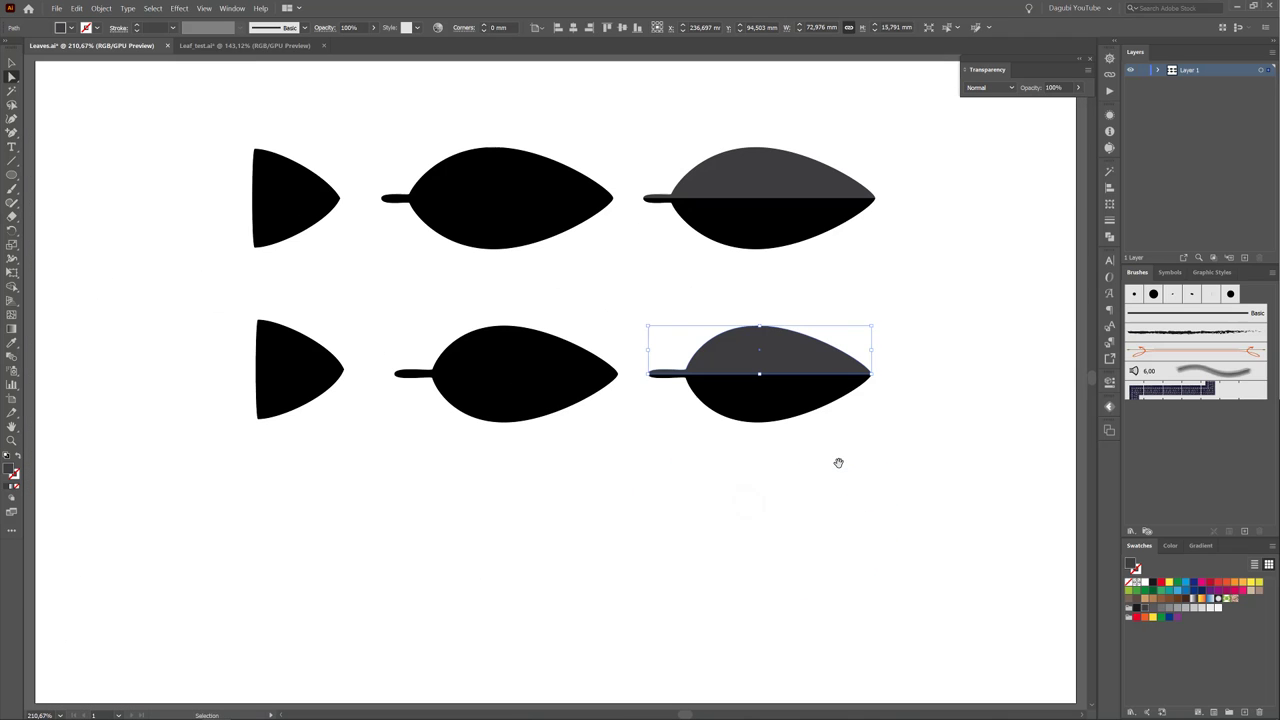
Step: Cut the upper row of three sample leaves from the artboard
left_click(880, 443)
left_click_drag(147, 113, 940, 240)
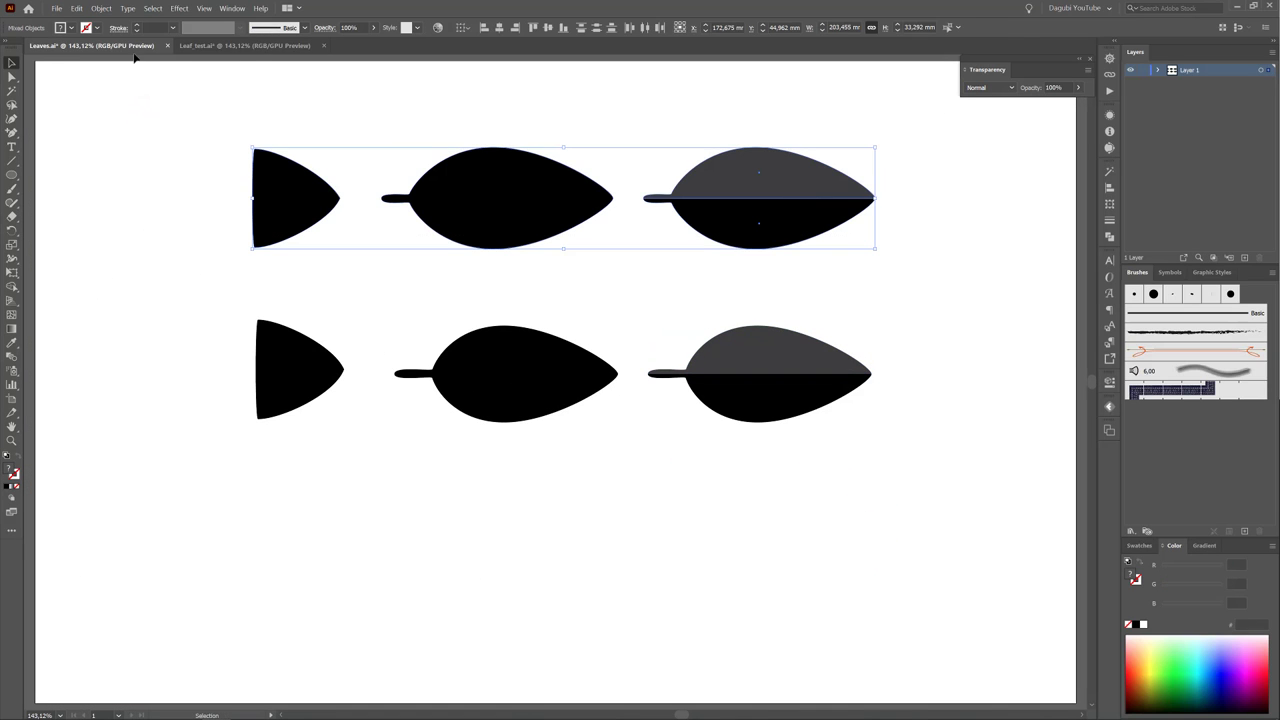
left_click(77, 8)
left_click(94, 40)
Step: Move the row of three recreated leaves up into the upper part of the artboard, and deselect it
left_click_drag(197, 294, 922, 470)
left_click_drag(791, 403, 876, 237)
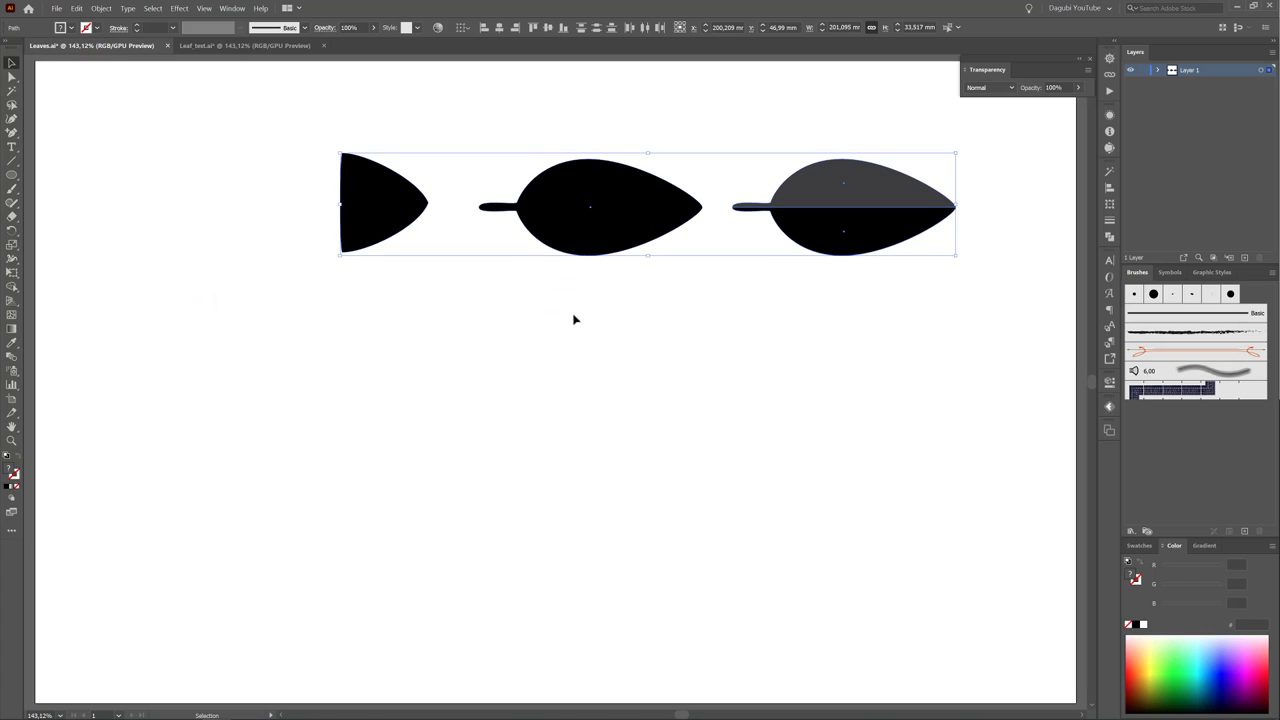
left_click(575, 378)
Step: Move the stemless leaf below the two-tone leaf and scale it down proportionally to about 7.35 × 8.27 mm
left_click(390, 210)
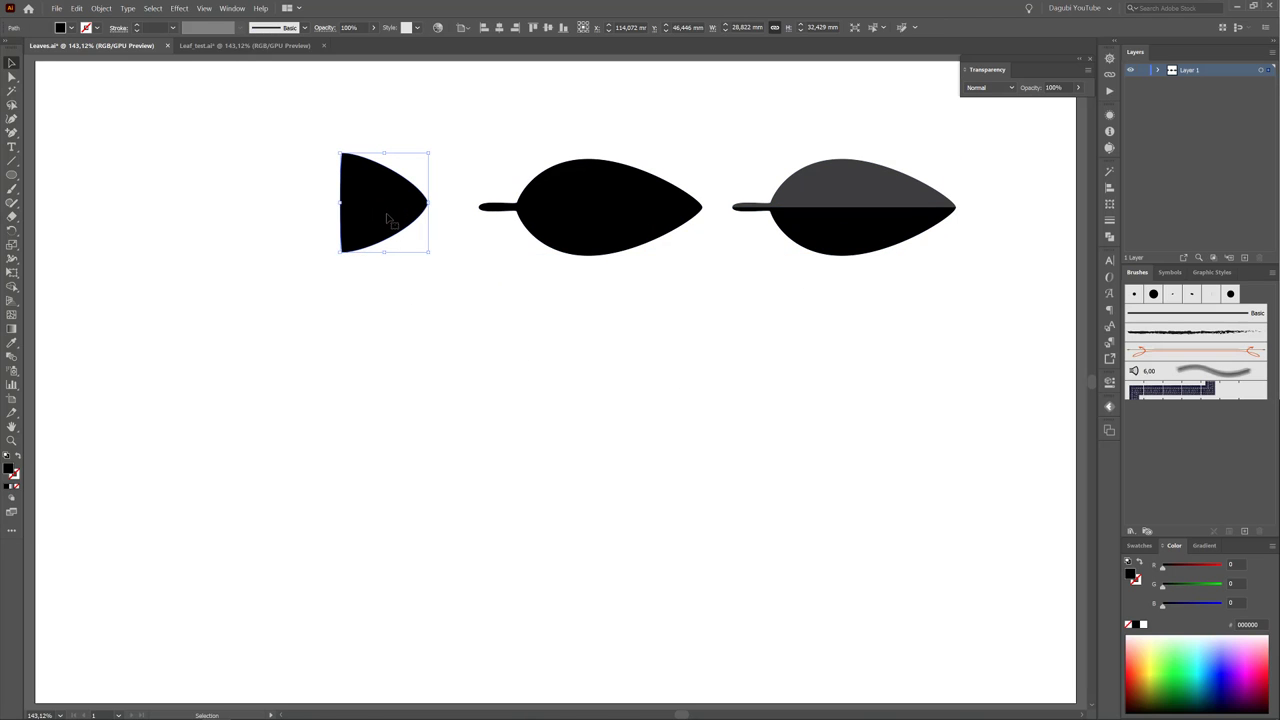
left_click_drag(391, 211, 978, 362)
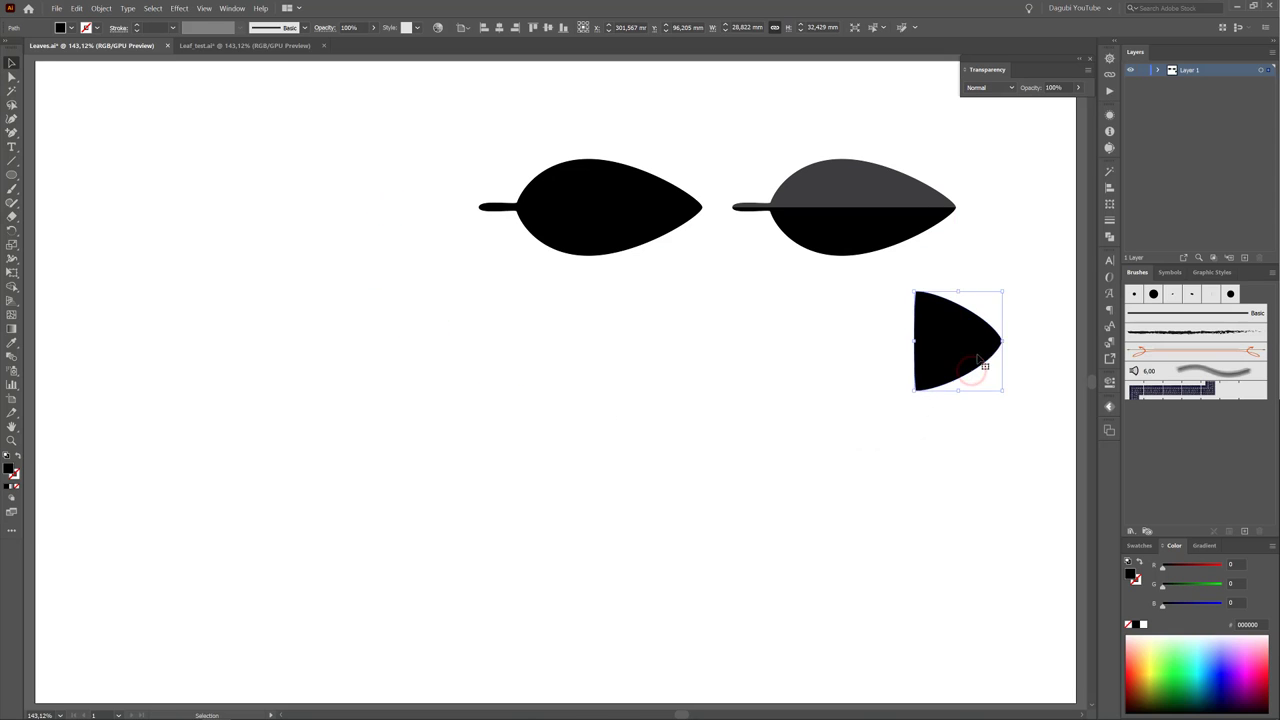
left_click_drag(1003, 290, 963, 343)
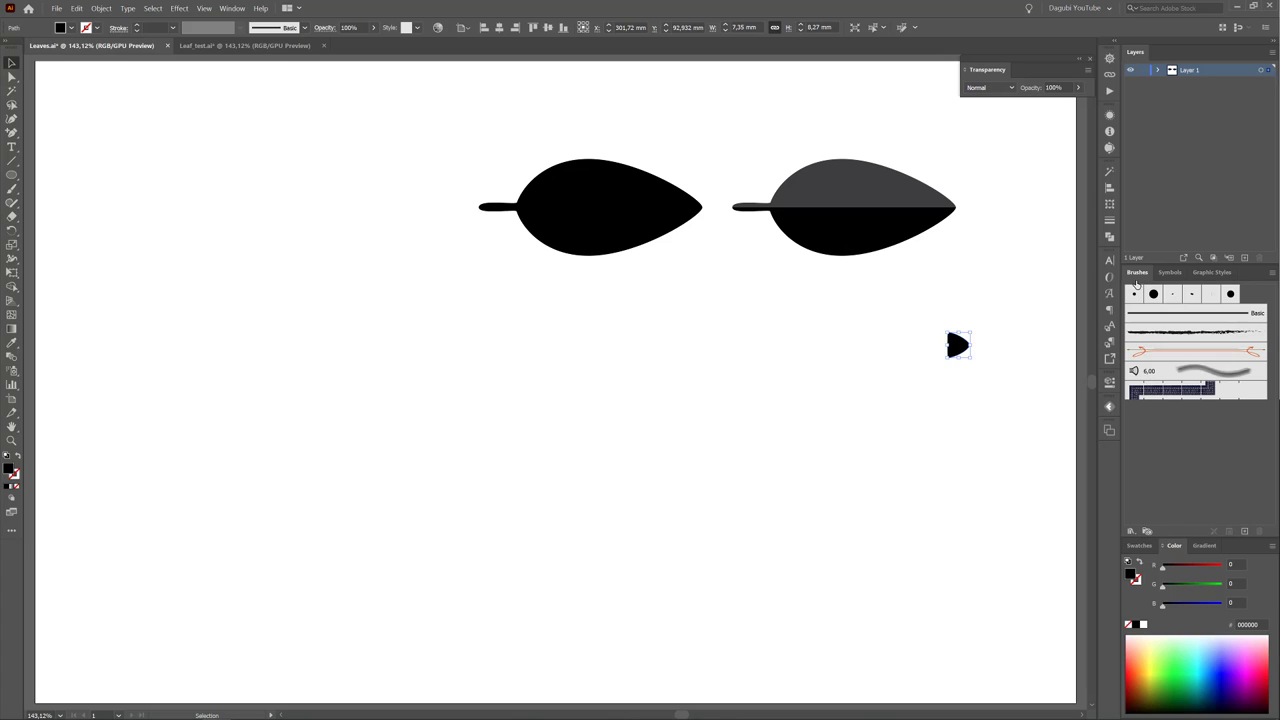
Step: Create an art brush from the small stemless leaf with the stroke from left to right and the Tints colorization method
left_click(1272, 272)
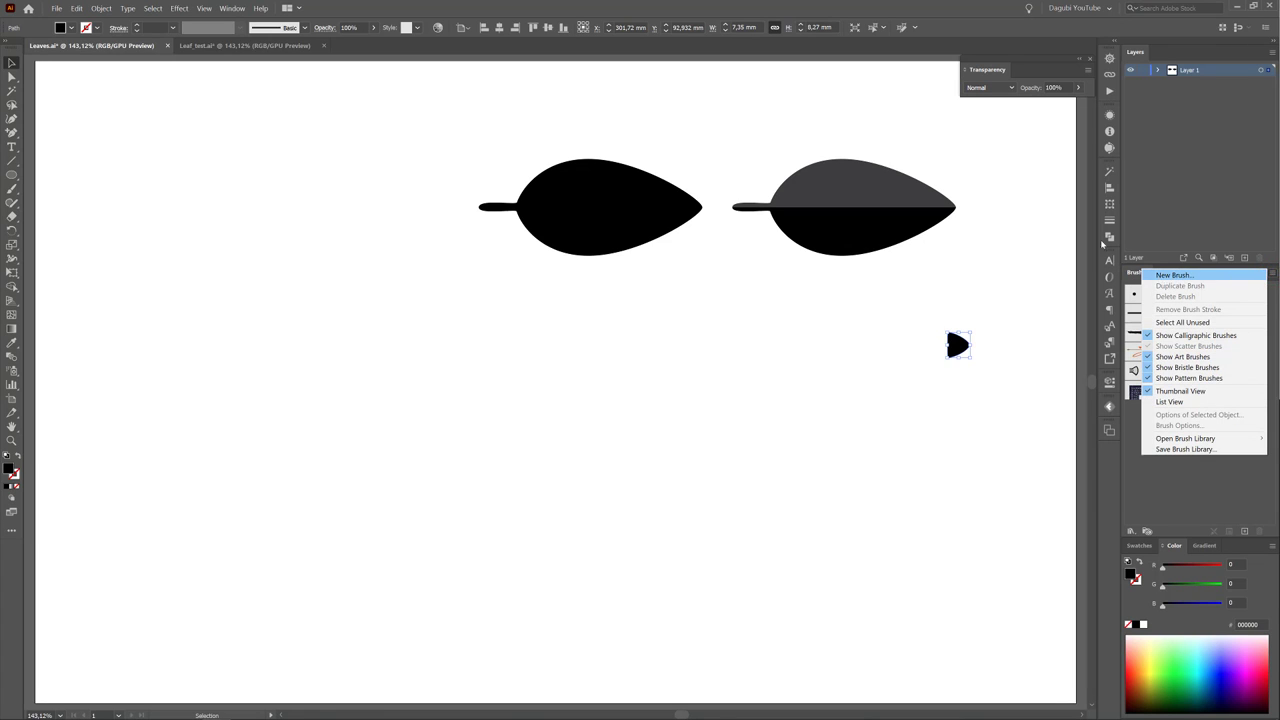
left_click(934, 15)
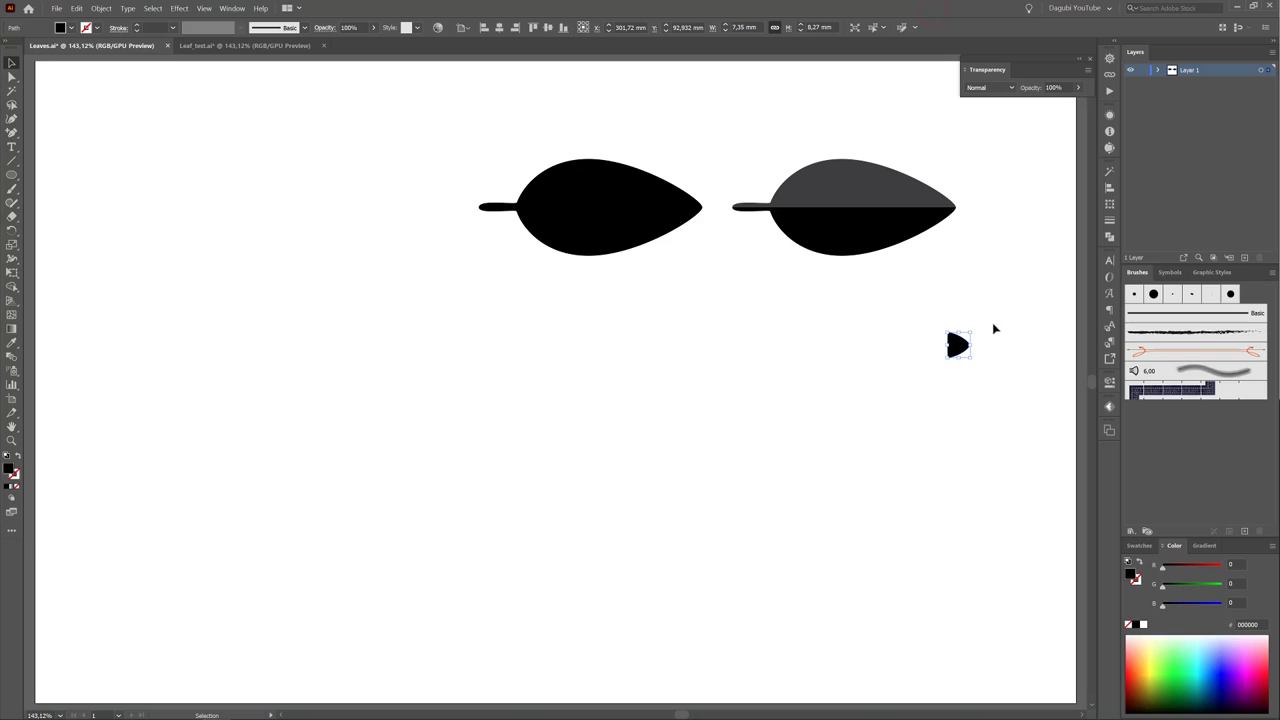
mouse_move(958, 346)
left_mouse_down()
mouse_move(1011, 437)
mouse_move(1194, 449)
left_mouse_up()
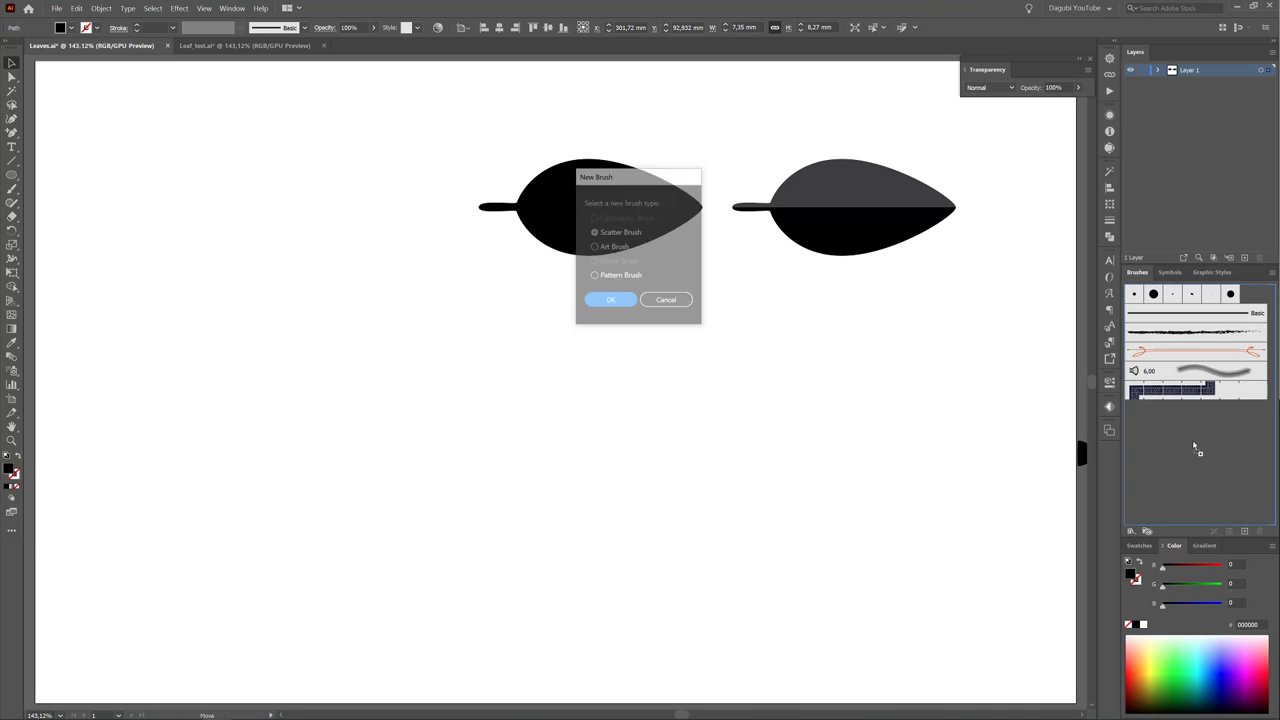
left_click(604, 247)
left_click(611, 301)
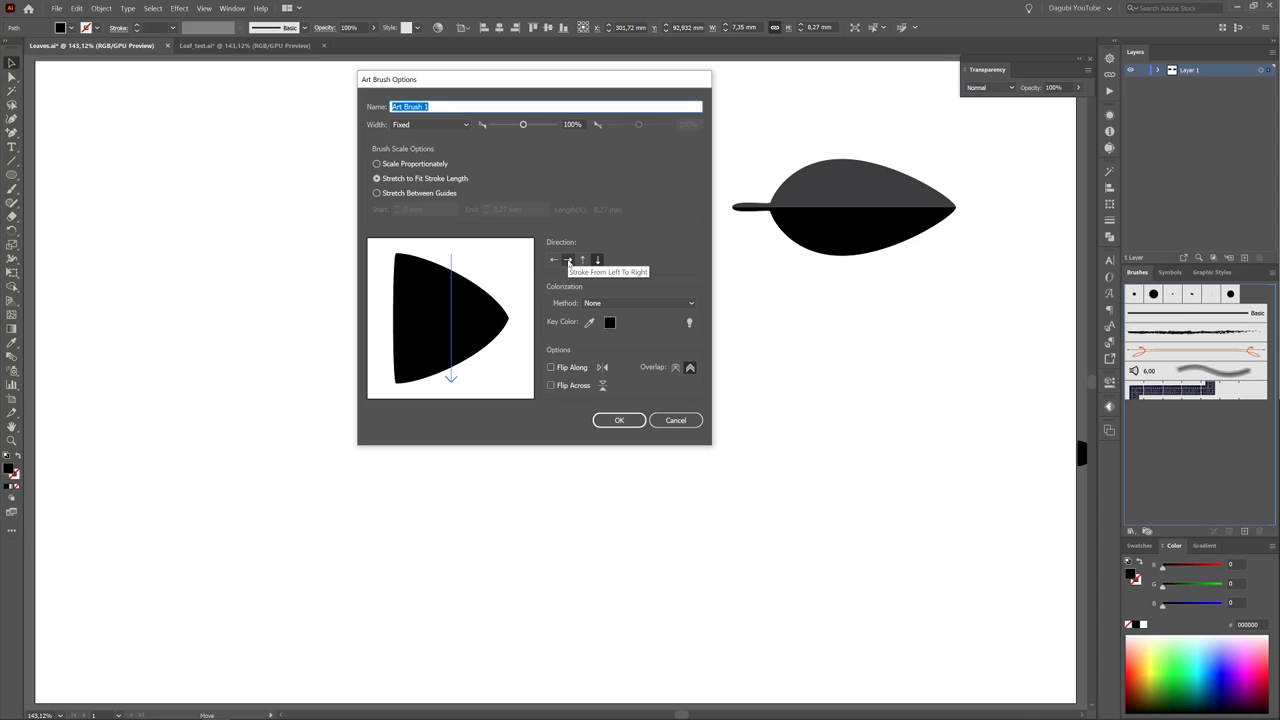
left_click(568, 260)
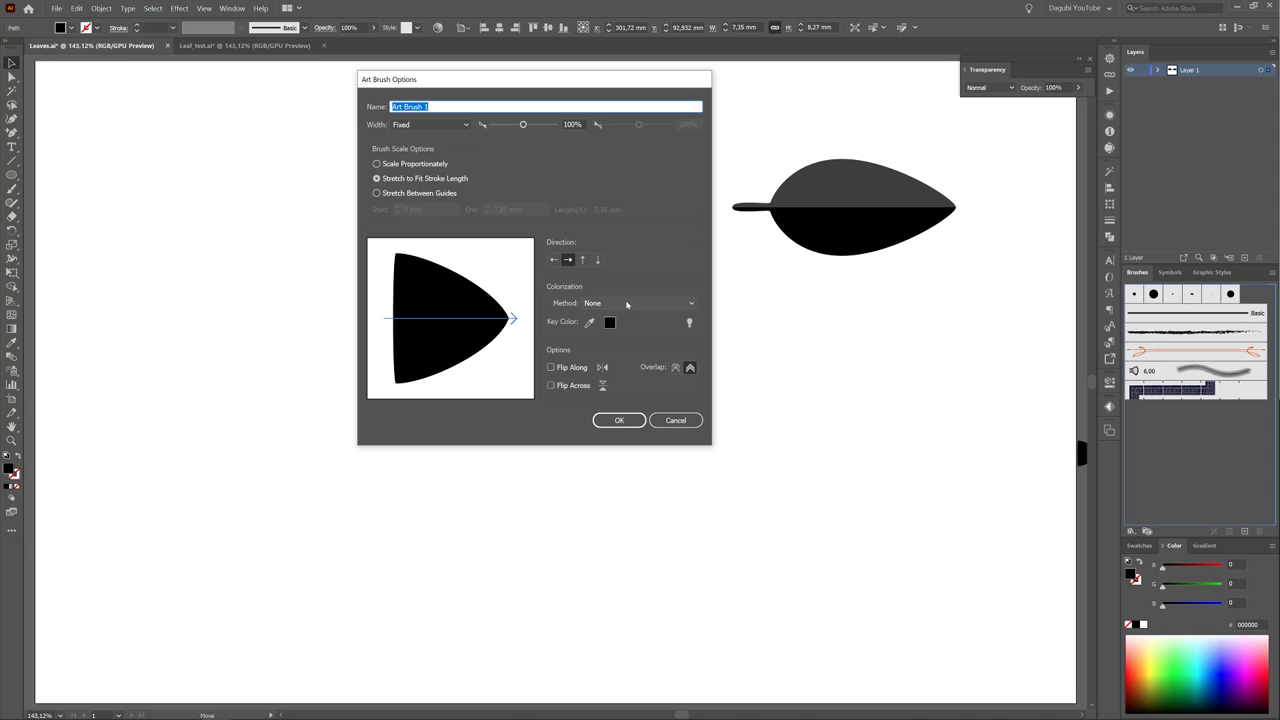
left_click(625, 302)
left_click(621, 325)
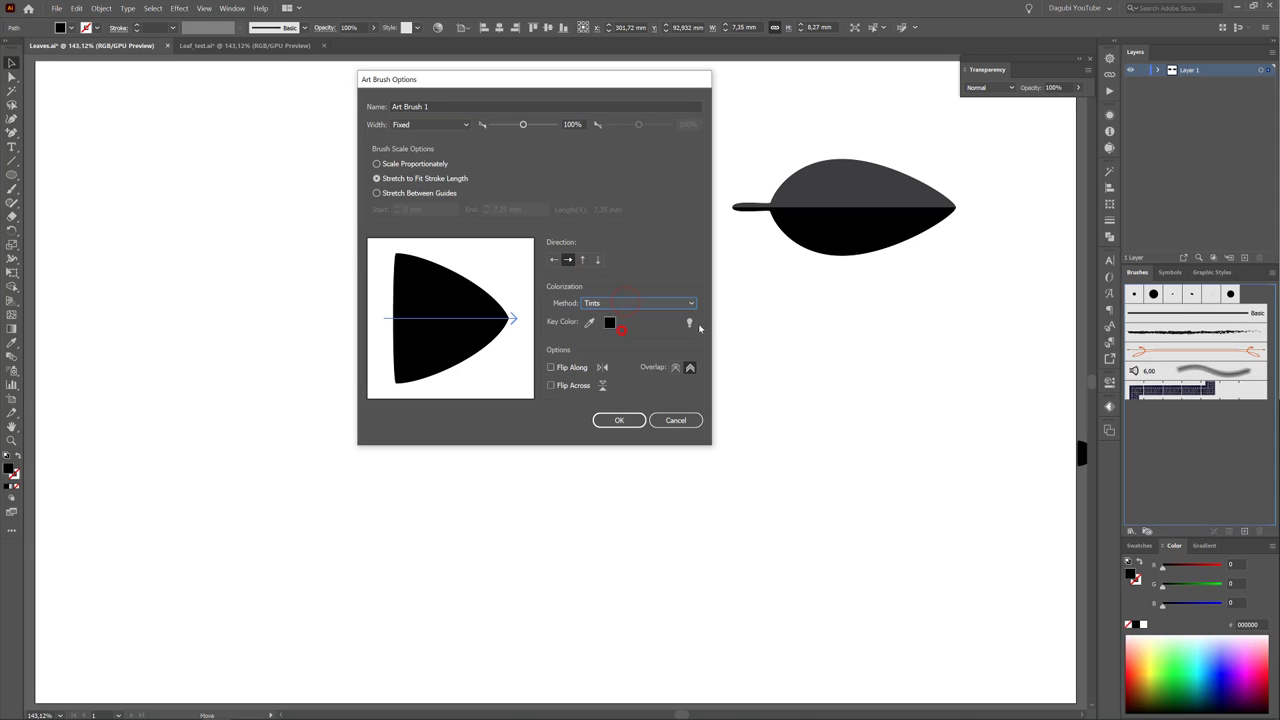
left_click(626, 421)
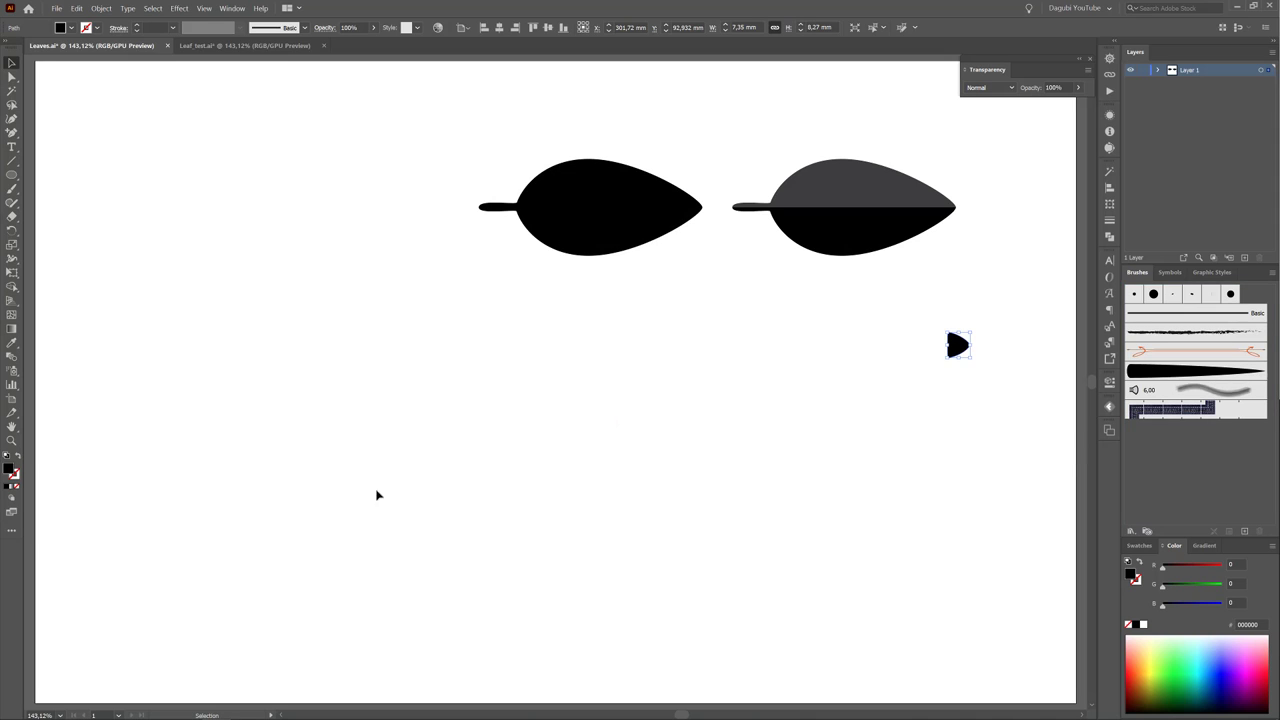
left_click(696, 346)
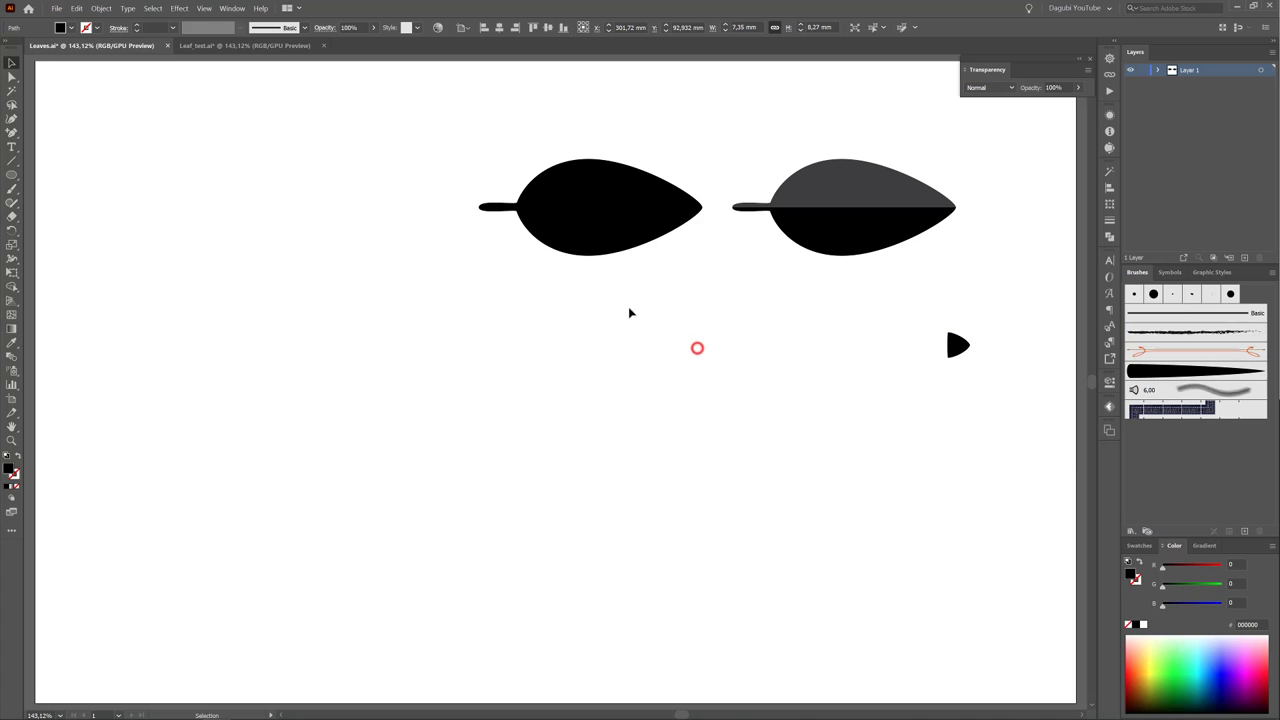
Step: Create an art brush from the black stemmed leaf, scaled proportionately and with the Tints colorization method
left_click(634, 221)
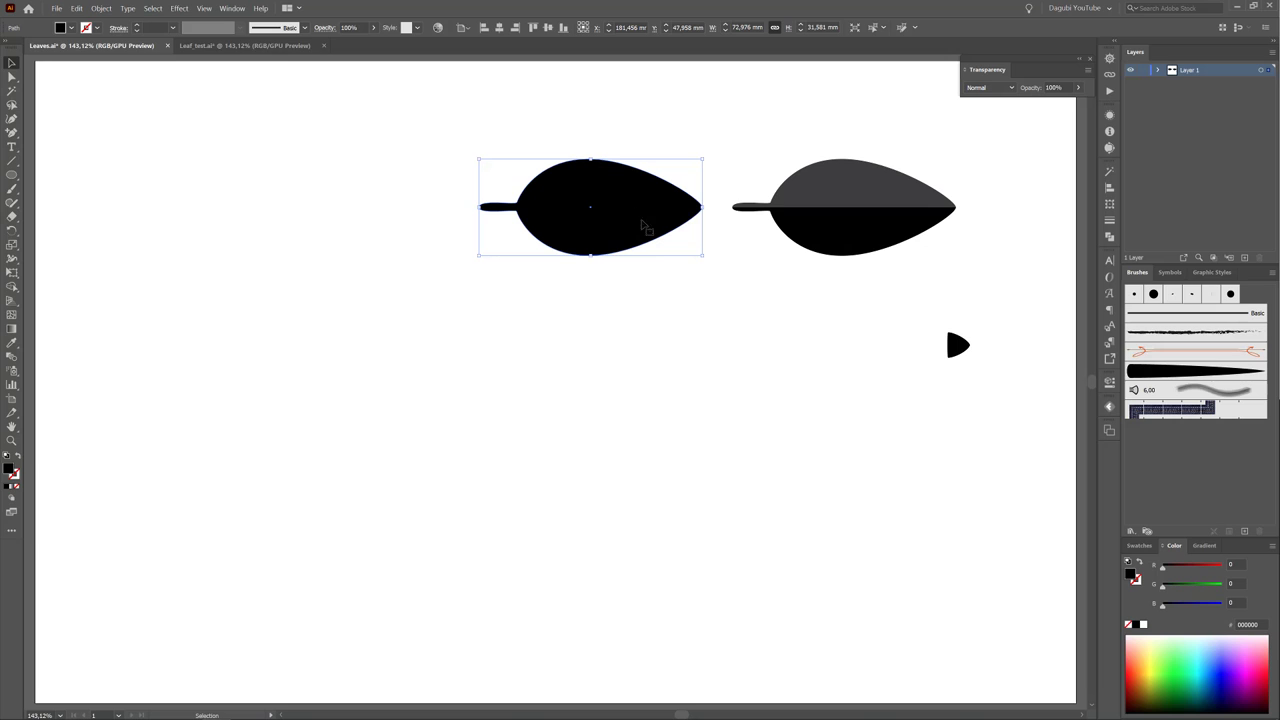
left_click(1245, 532)
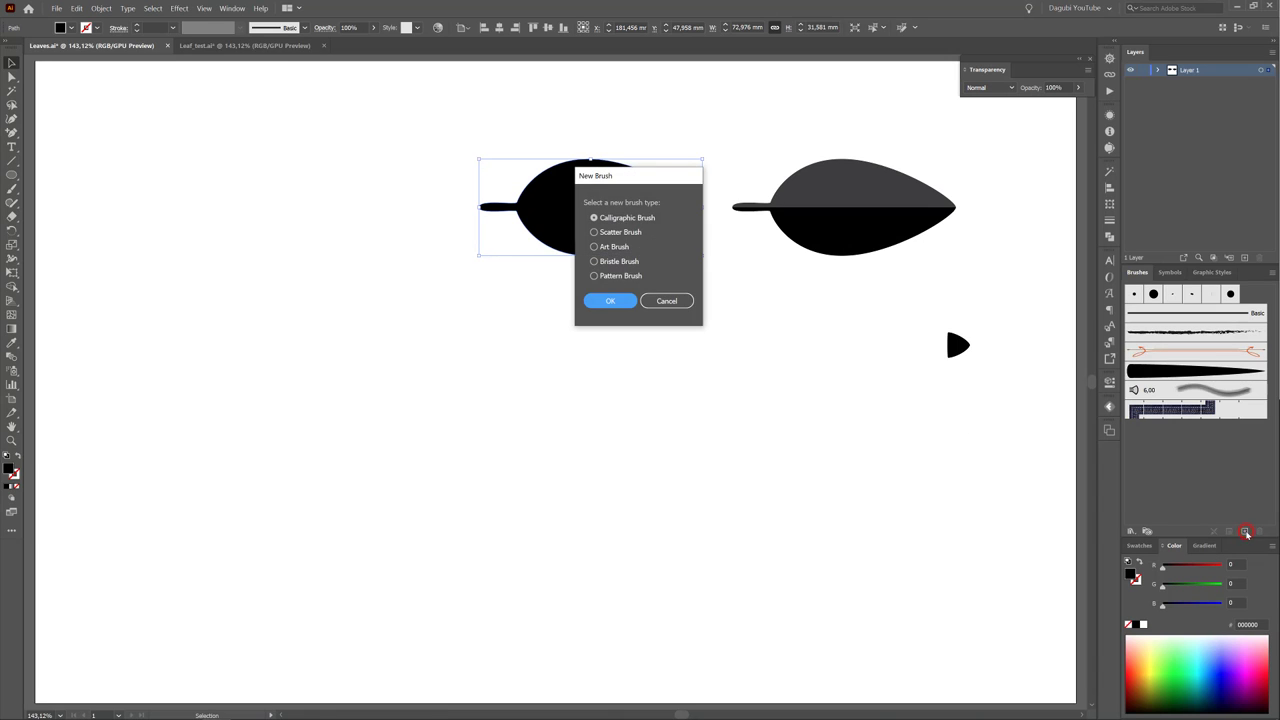
left_click(596, 246)
left_click(610, 300)
left_click_drag(563, 80, 619, 269)
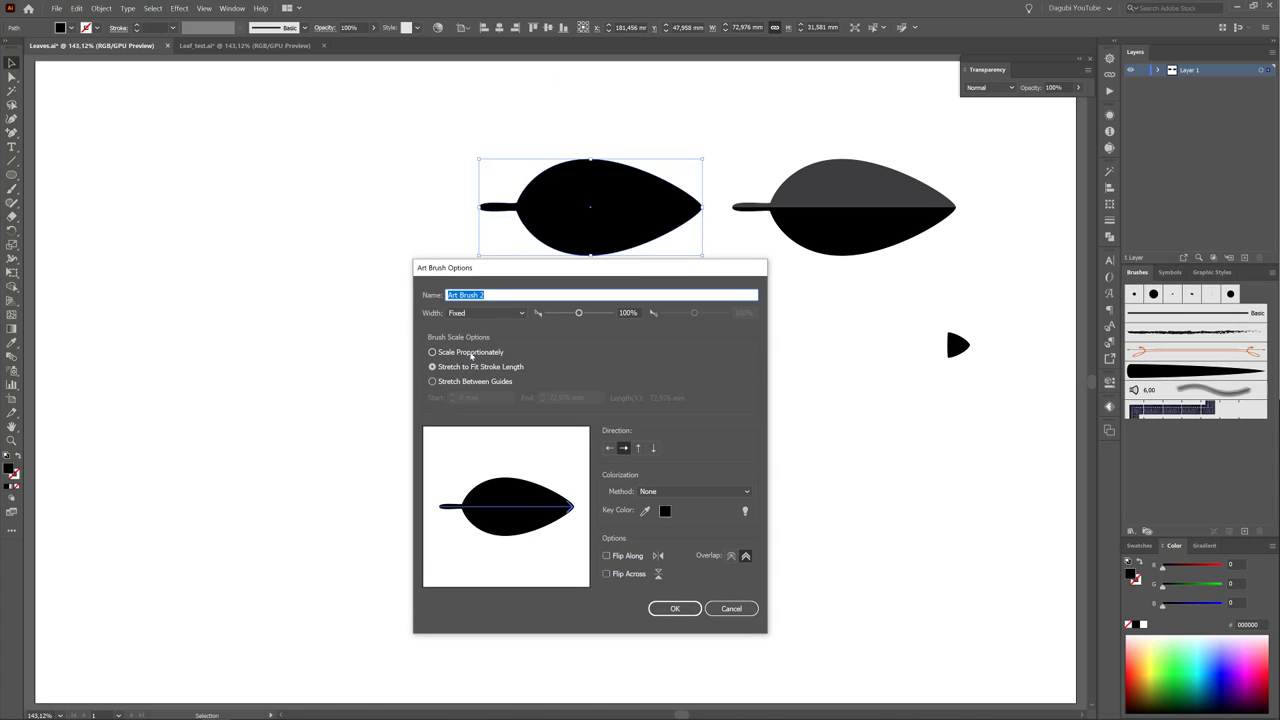
left_click(470, 353)
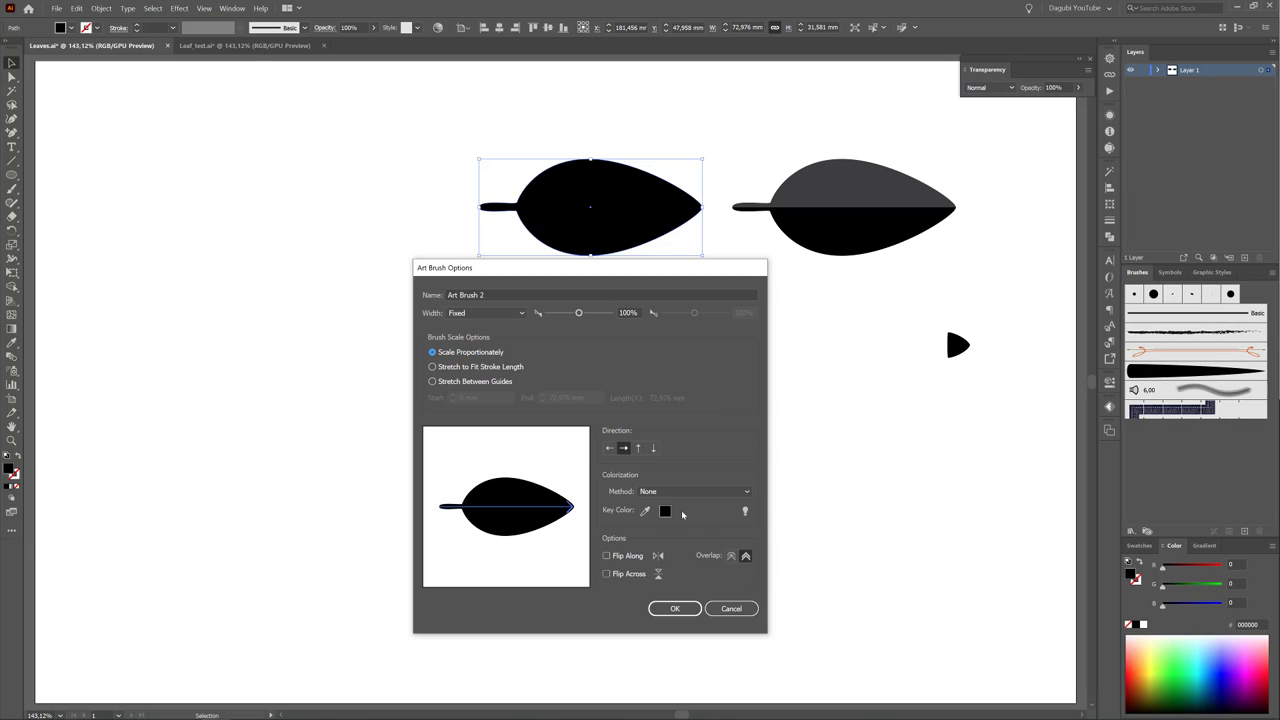
left_click(690, 491)
left_click(667, 512)
left_click(677, 609)
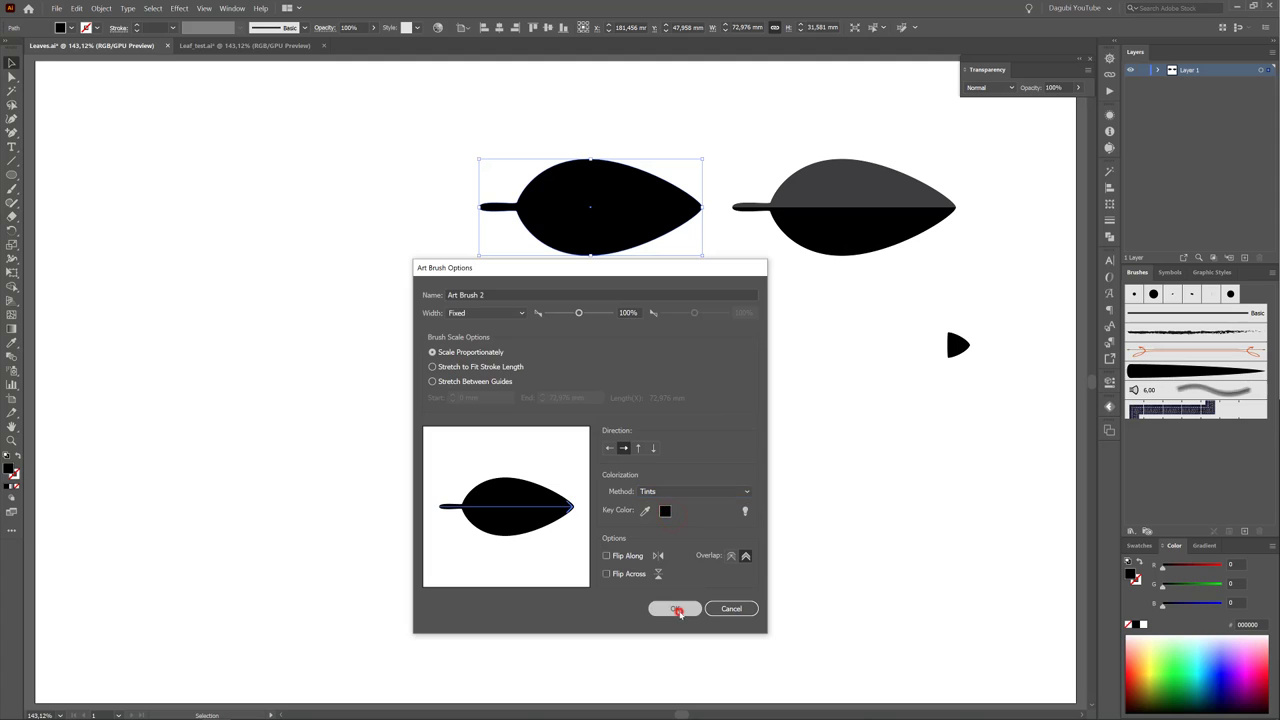
left_click(677, 609)
Step: Select both halves of the two-tone leaf and group them
key("b")
left_click(11, 63)
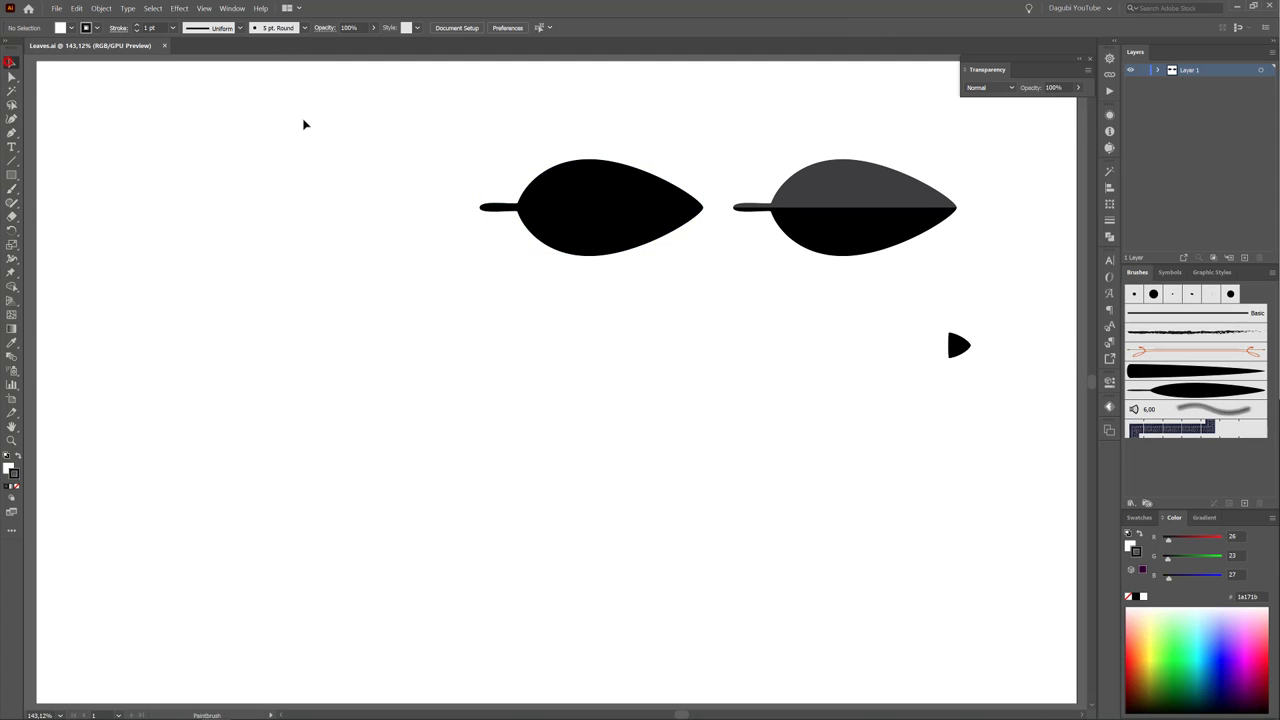
left_click_drag(813, 335, 880, 128)
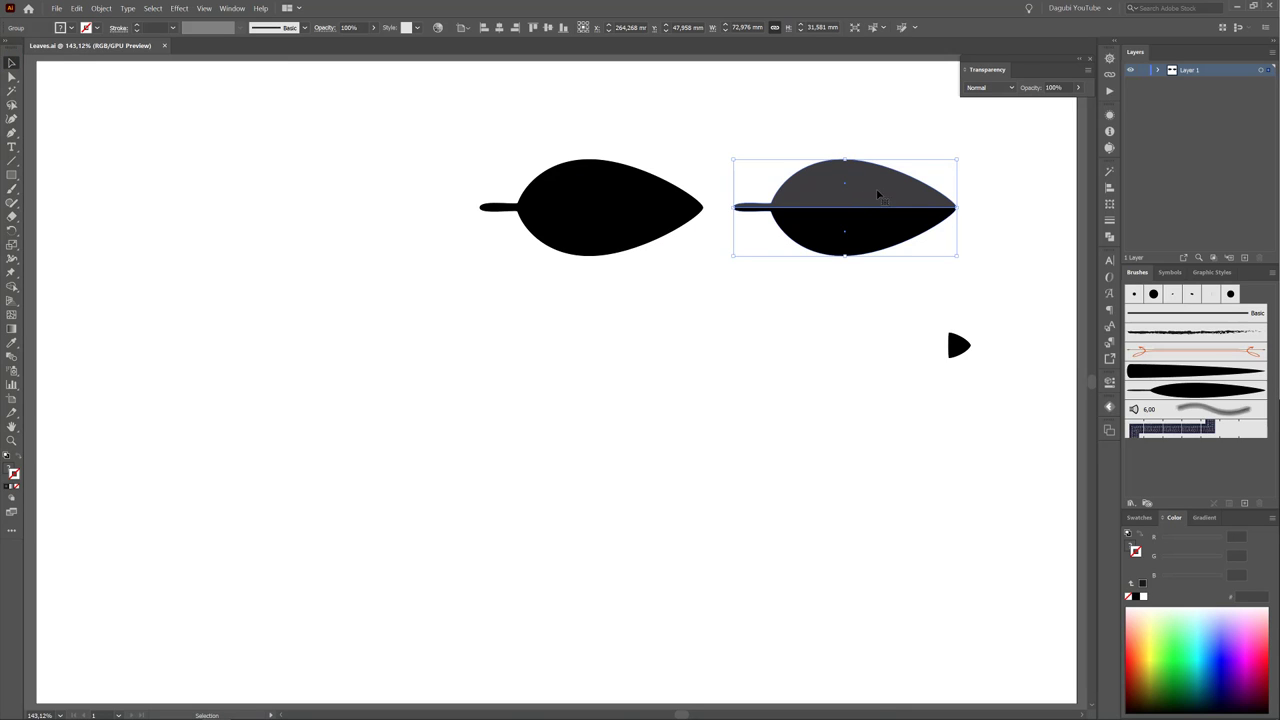
Step: Create an art brush from the grouped two-tone leaf, scaled proportionately and with the Tints colorization method
left_click(1244, 505)
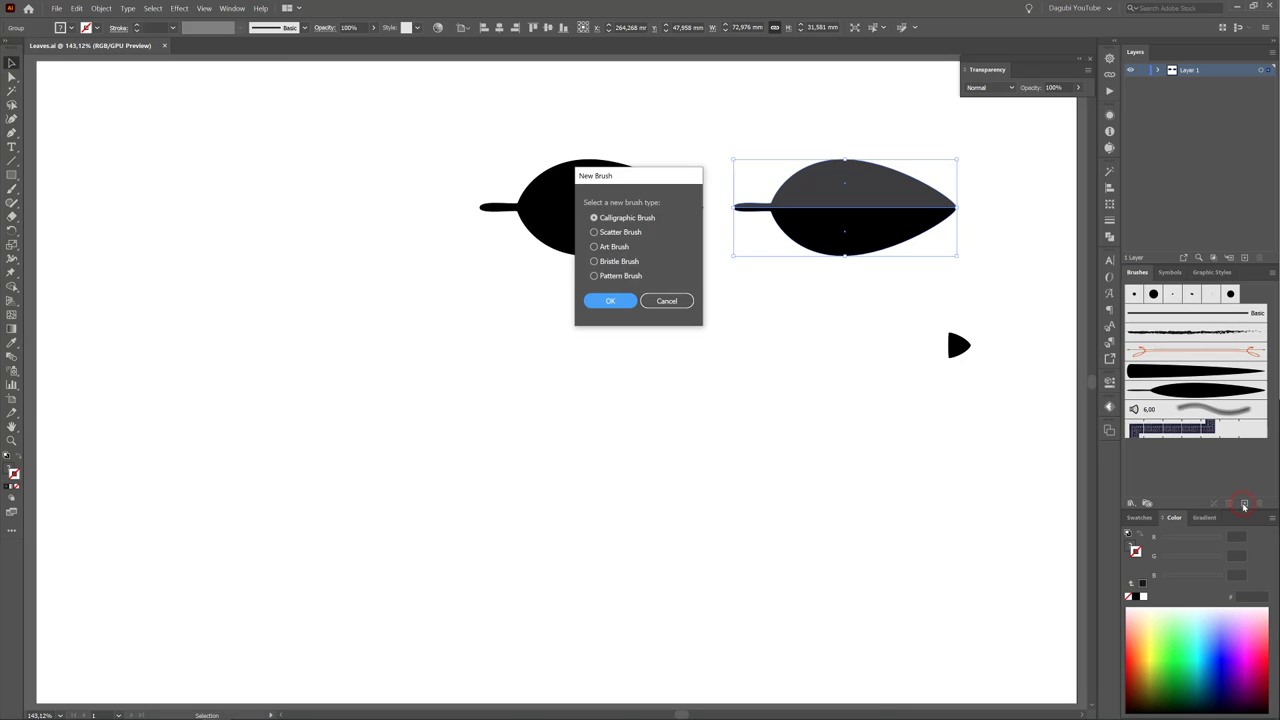
left_click(618, 248)
left_click(622, 301)
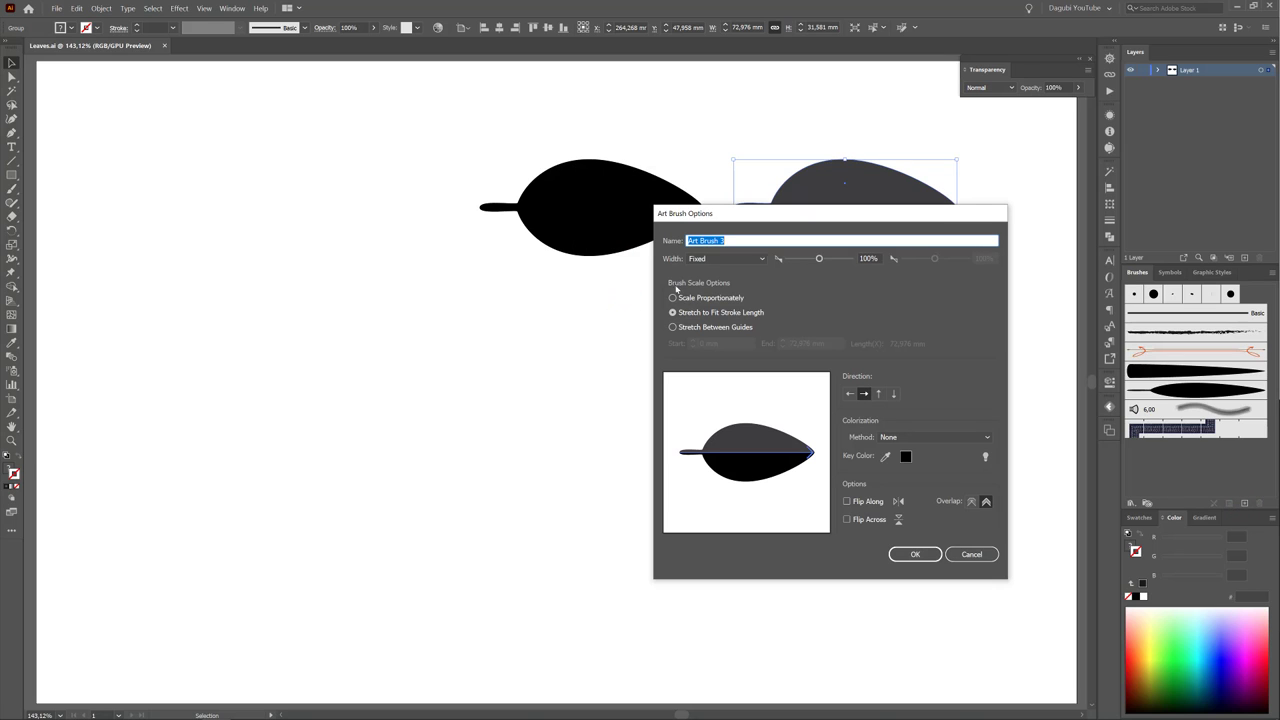
left_click(689, 299)
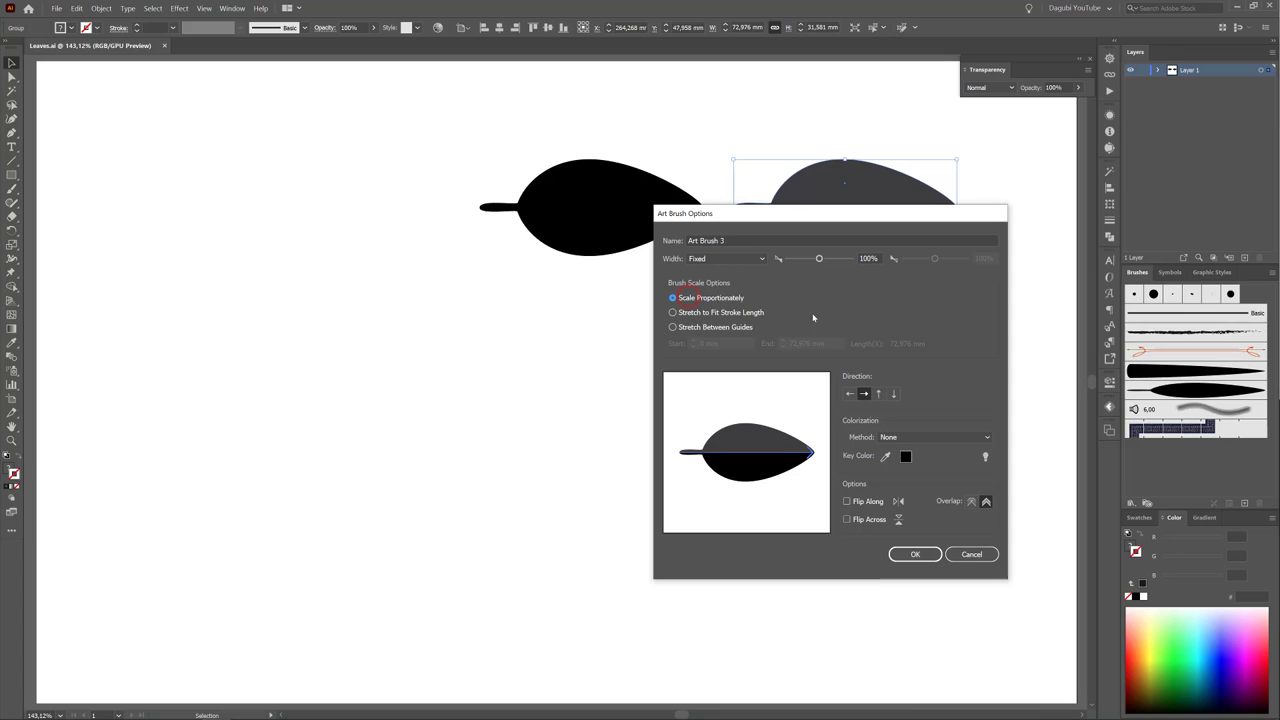
left_click(917, 439)
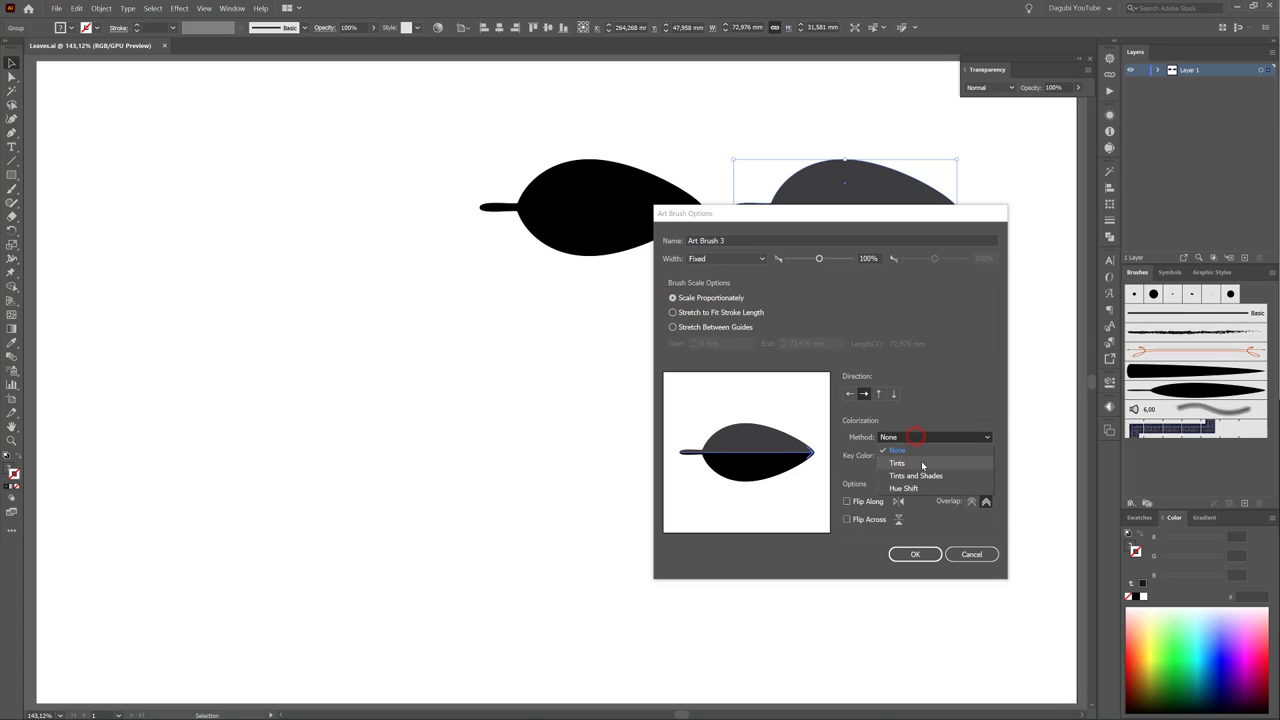
left_click(917, 462)
left_click(903, 559)
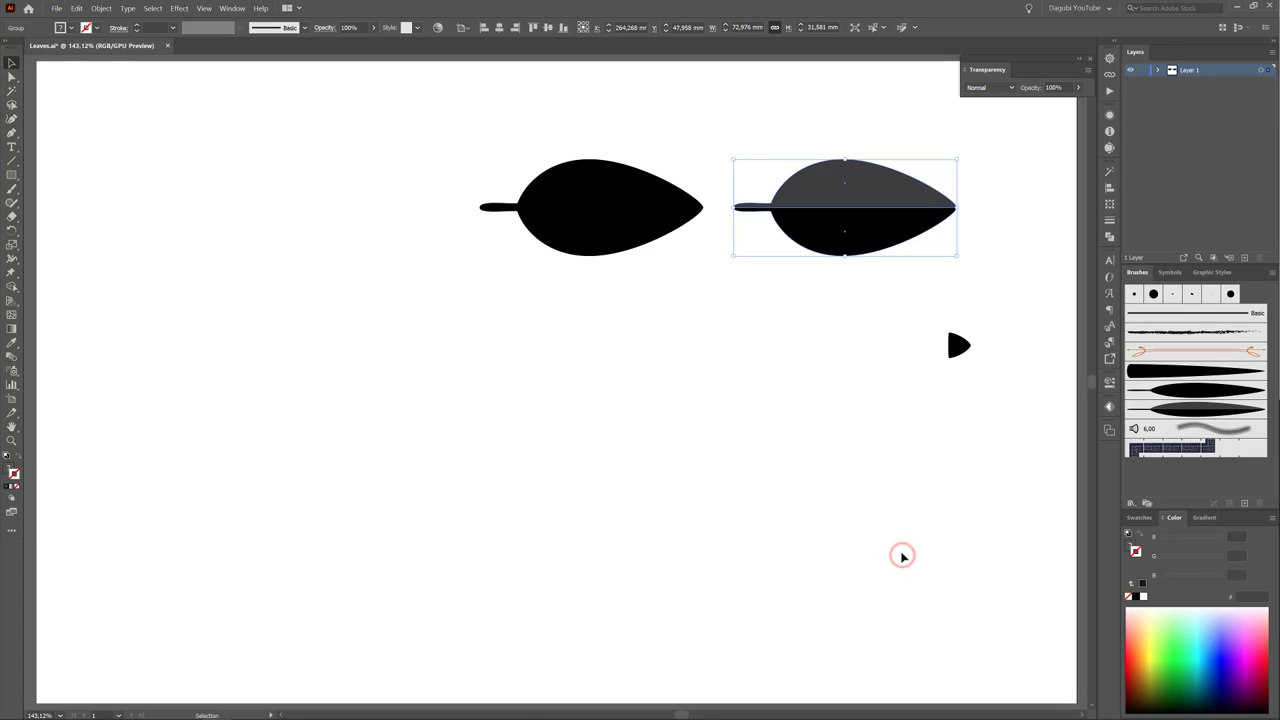
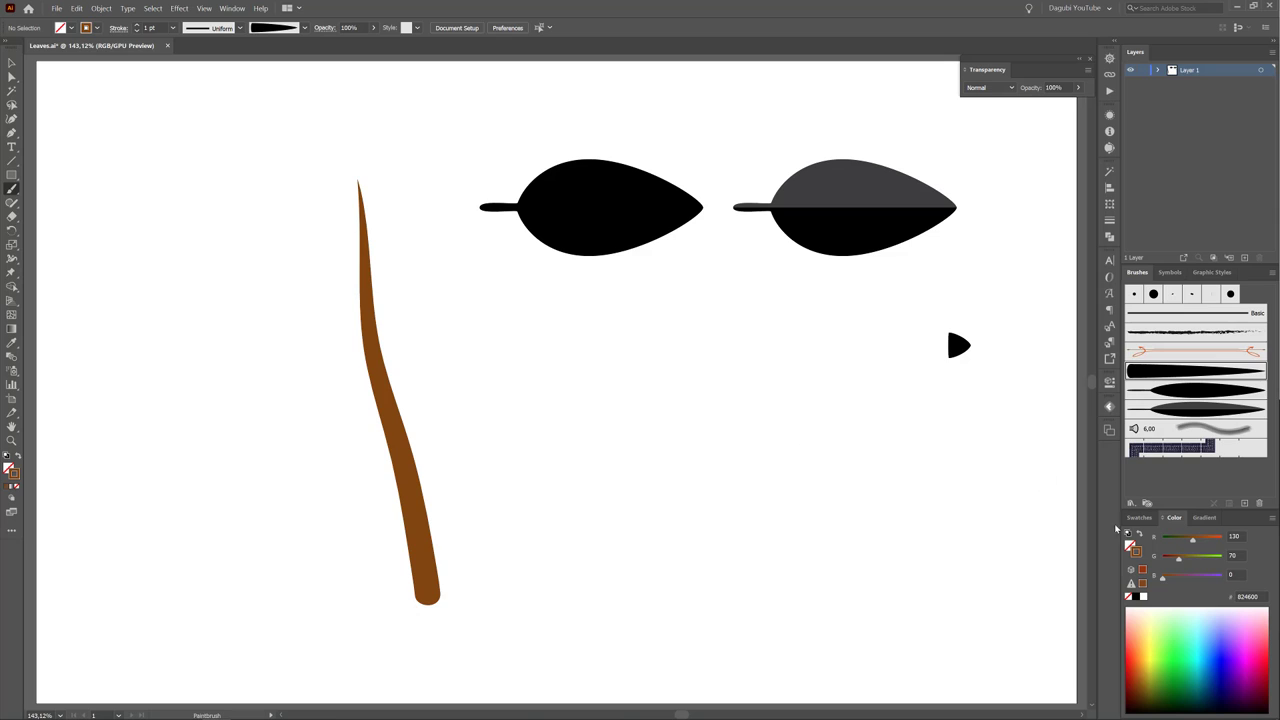
Step: Paint a large and a small green leaf along the stem's right side with the plain stemmed leaf brush
left_click(1208, 393)
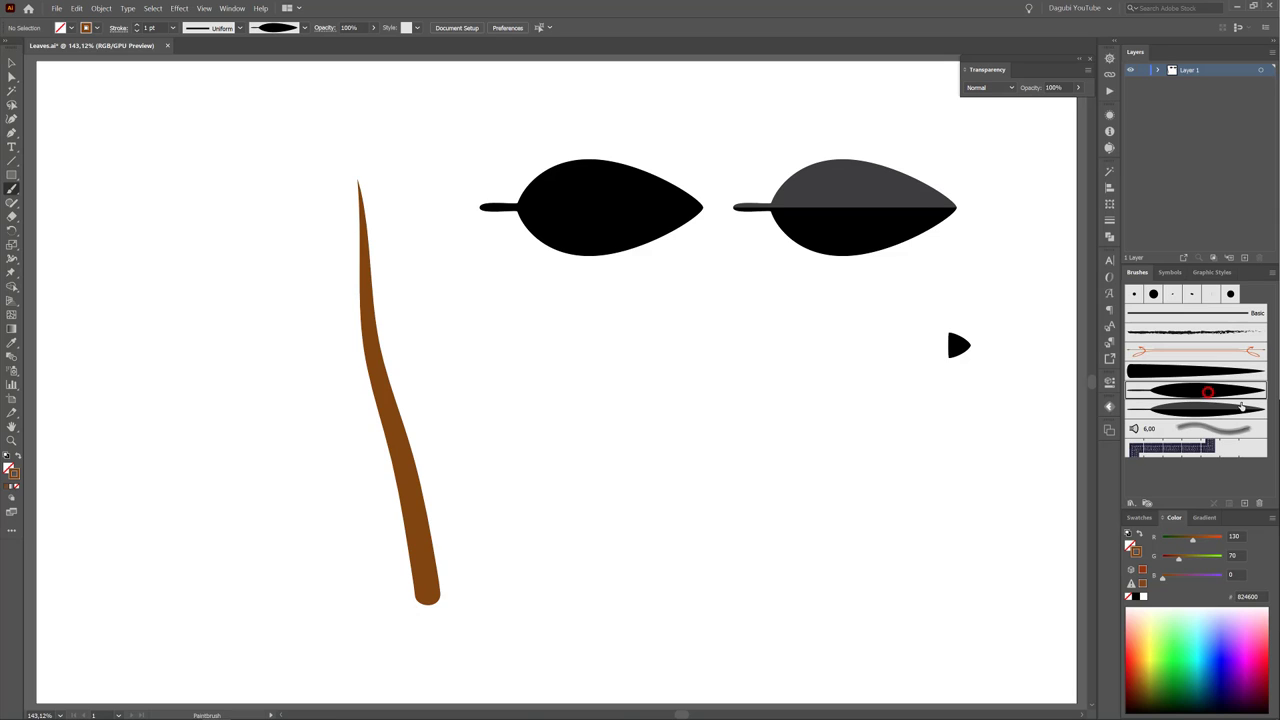
left_click(1164, 686)
left_click_drag(430, 518, 501, 393)
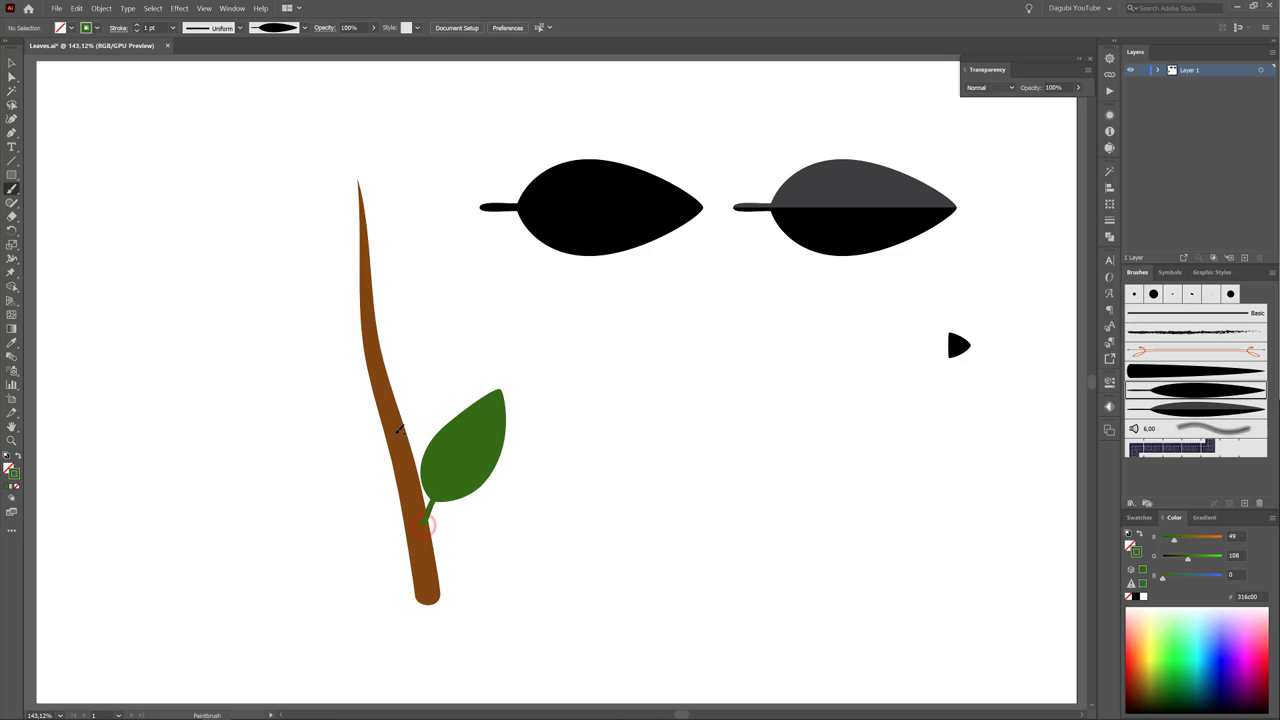
left_click_drag(405, 428, 418, 369)
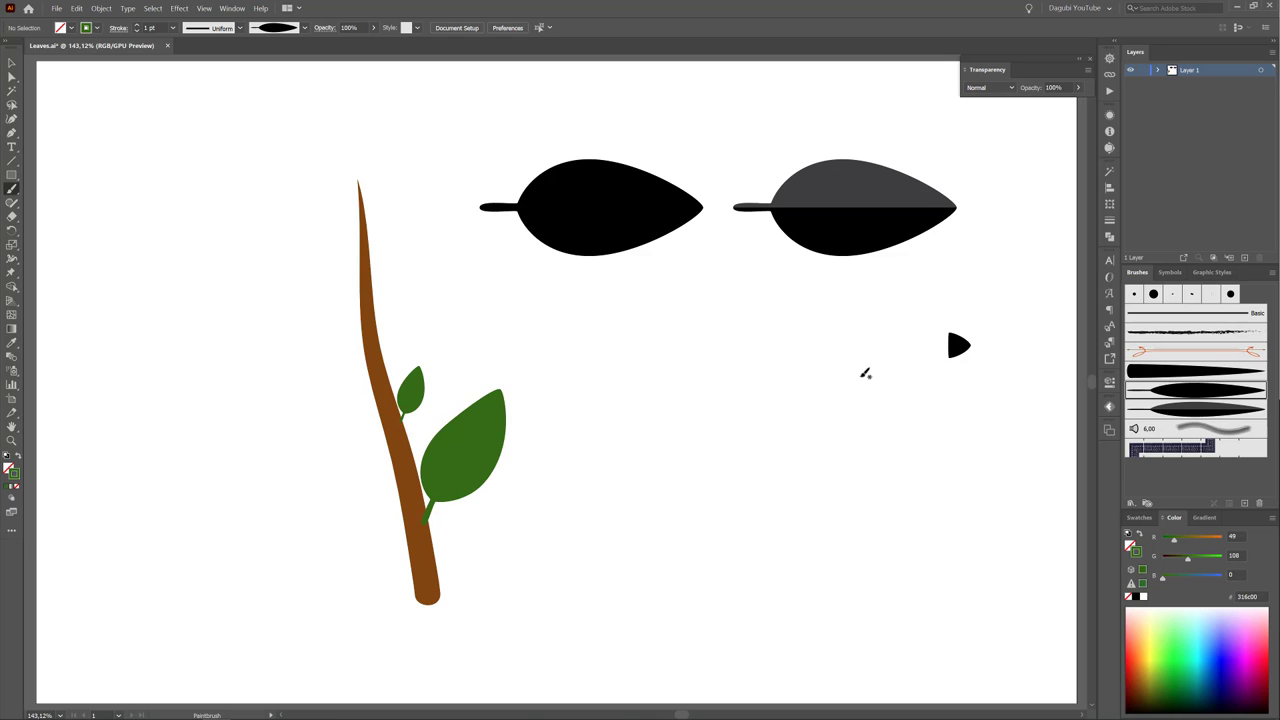
Step: Paint three ochre (#ae7300) leaves of different sizes along the stem's left side with the two-tone leaf brush
left_click(1191, 412)
left_click(1140, 675)
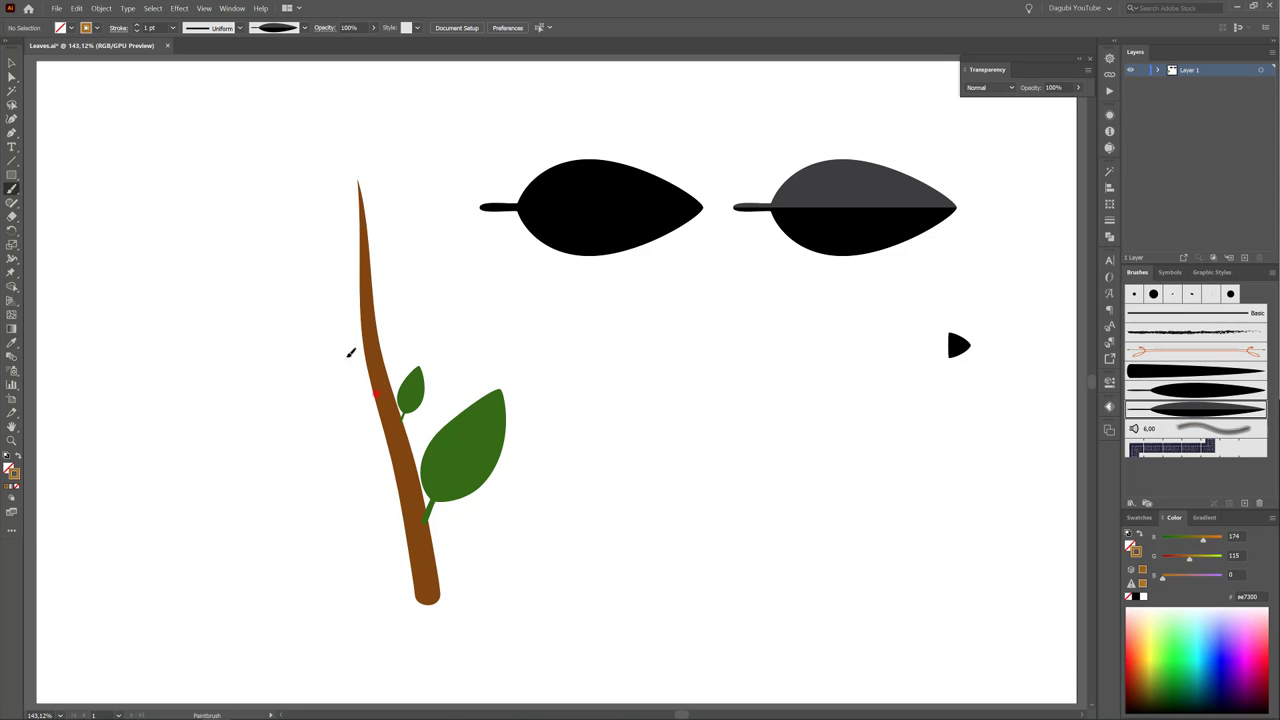
left_click_drag(373, 393, 281, 304)
mouse_move(370, 282)
left_mouse_down()
mouse_move(336, 249)
mouse_move(345, 269)
left_mouse_up()
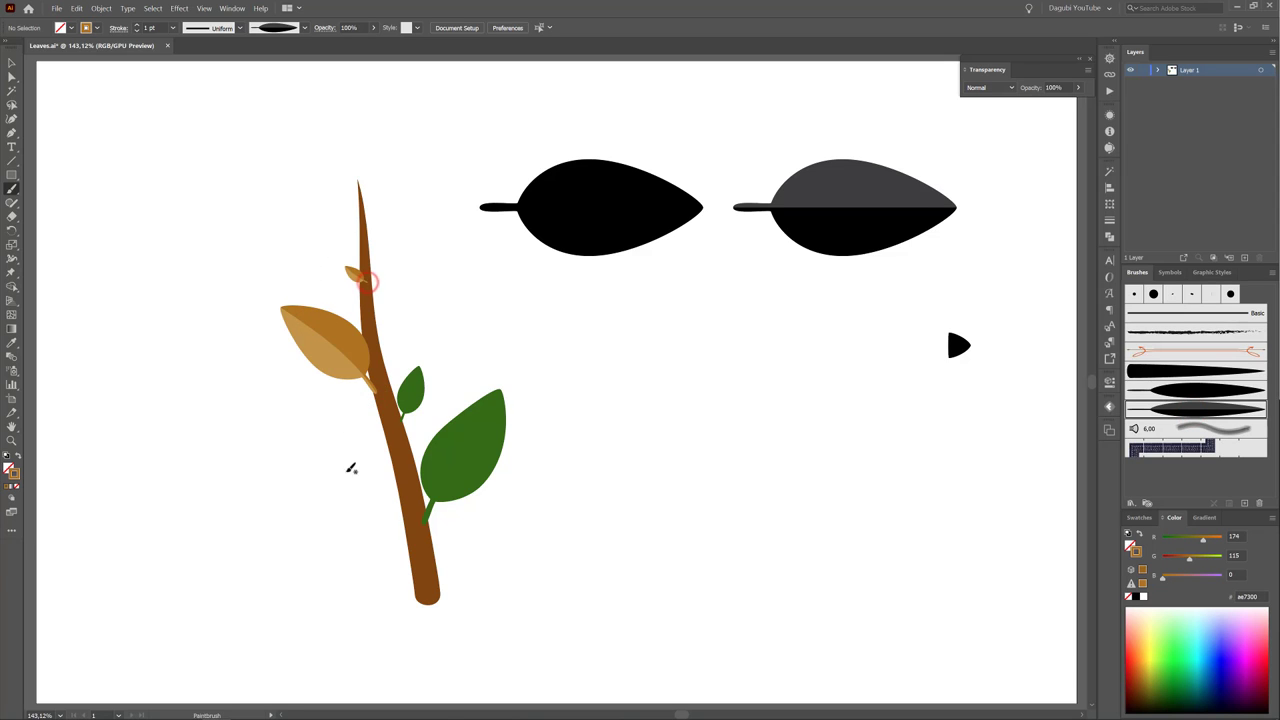
left_click_drag(300, 480, 280, 478)
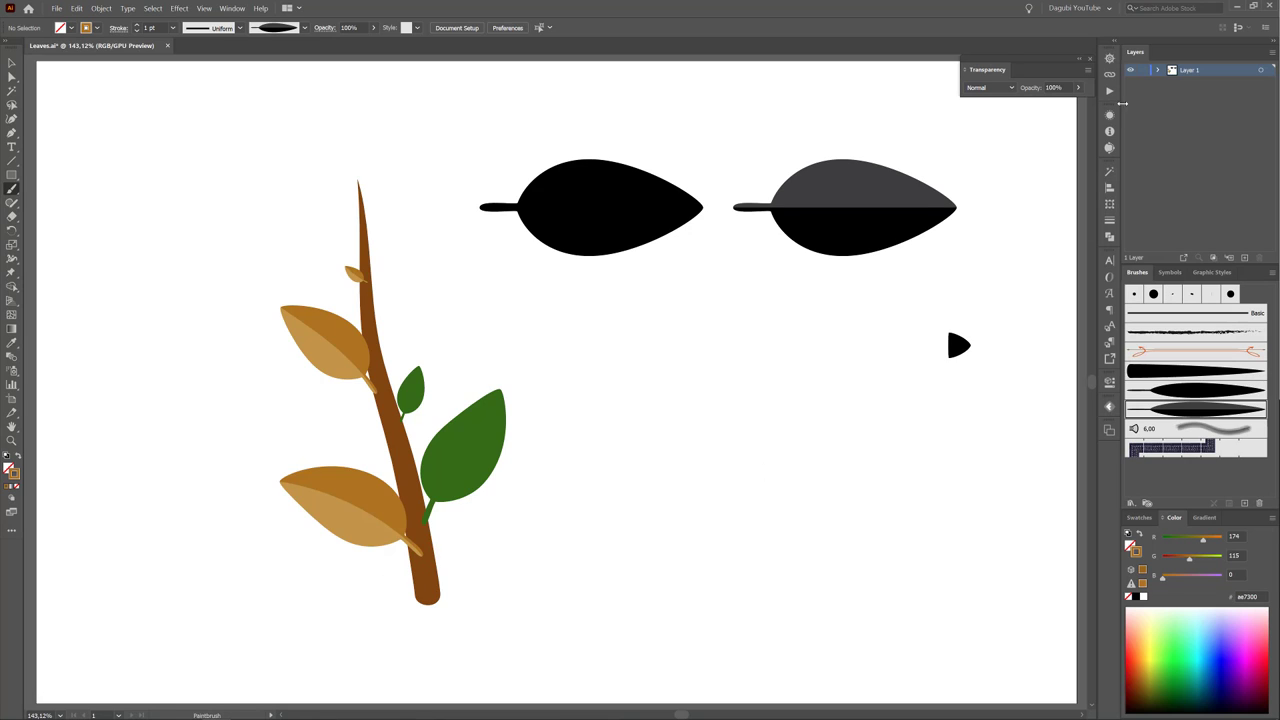
Step: Lock and hide Layer 1, and add a new layer above it for the next drawing
left_click(1143, 70)
left_click(1243, 258)
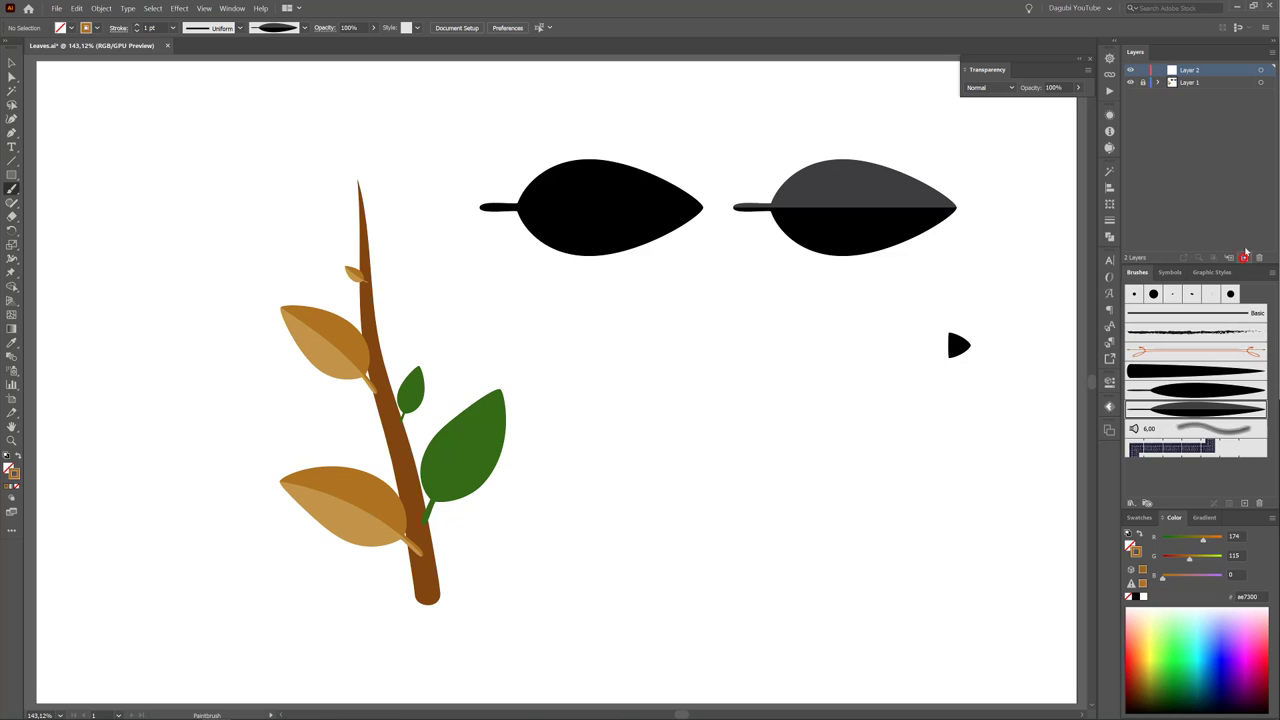
left_click(1130, 82)
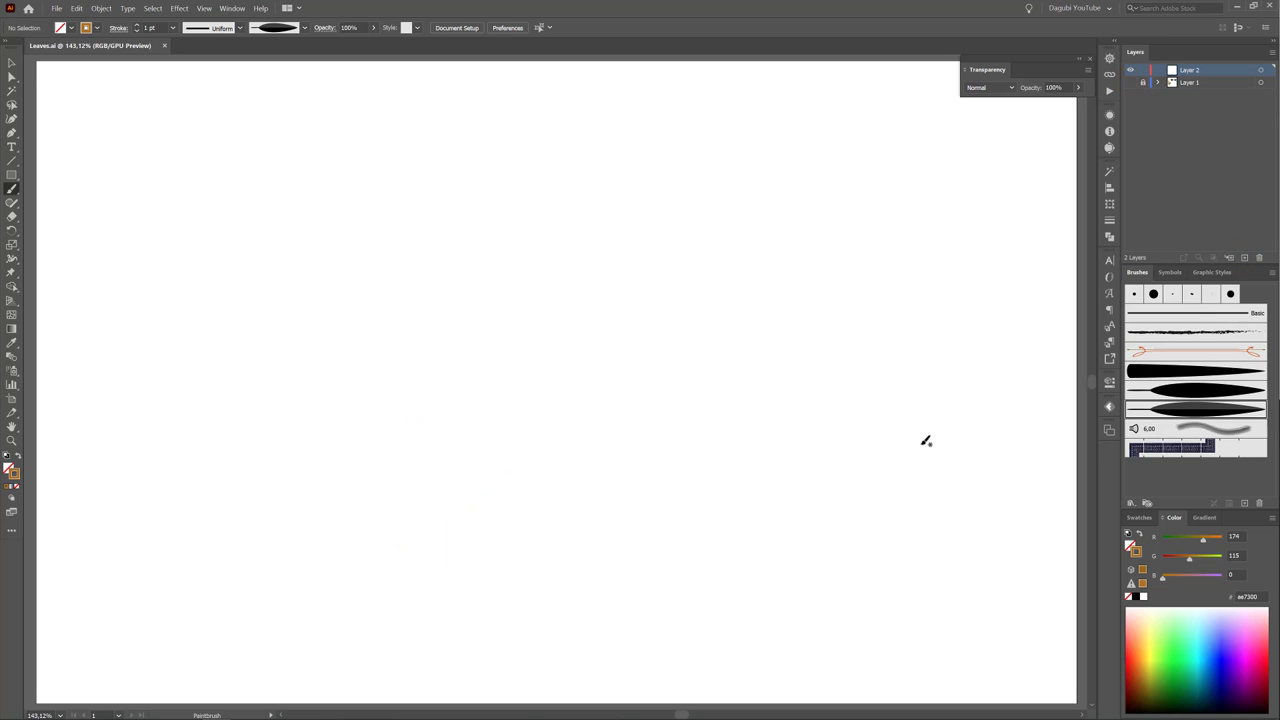
Step: Paint a tall, gently curved trunk upward with the tapered stemless brush and select it
left_click(1176, 376)
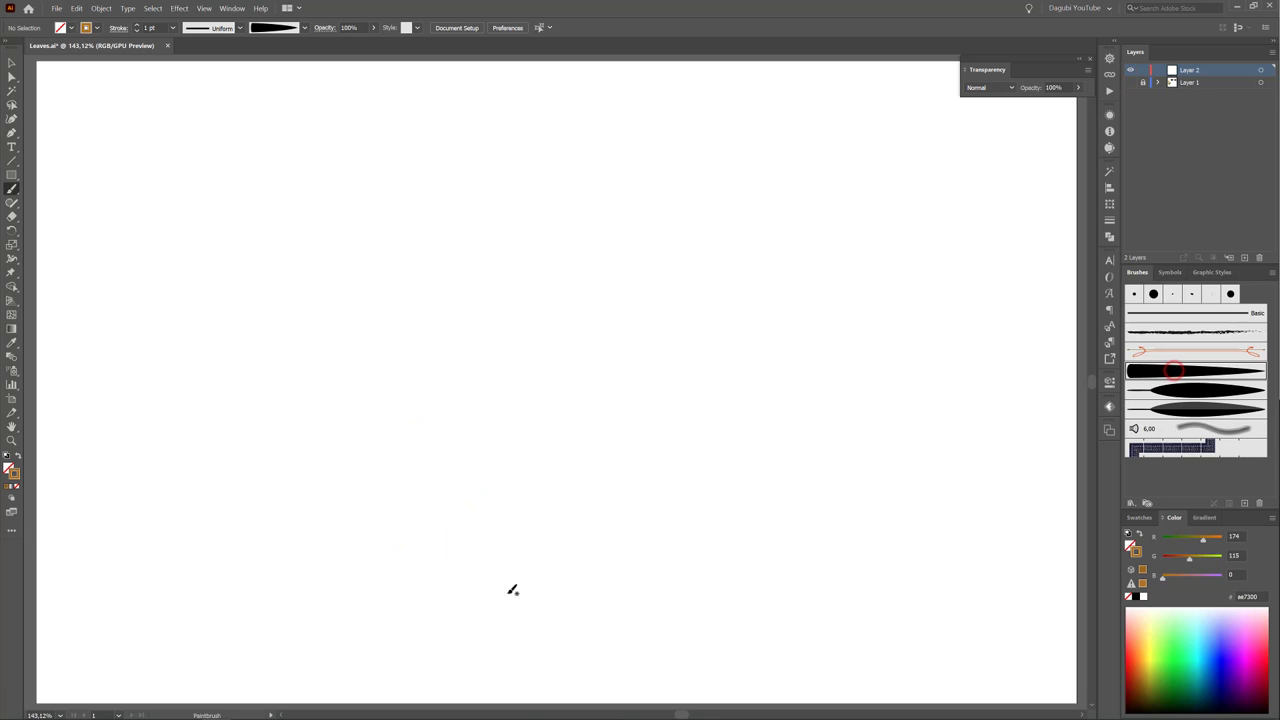
left_click_drag(547, 591, 564, 120)
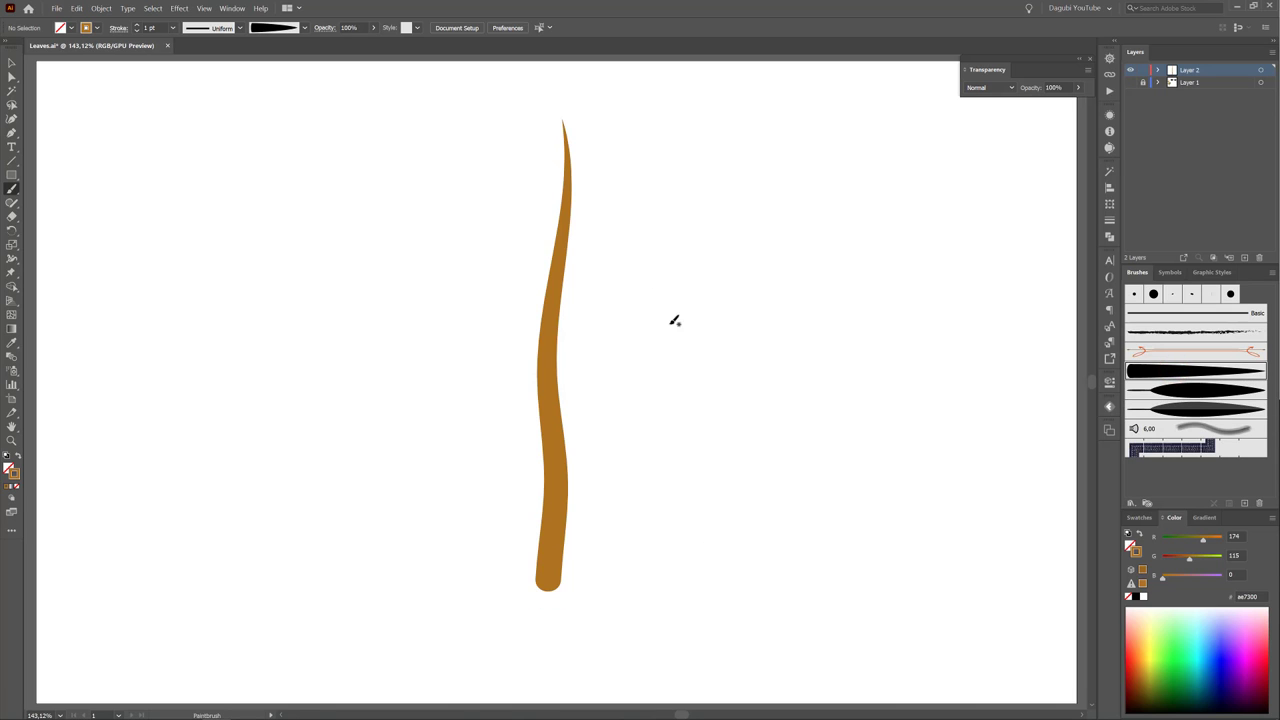
left_click(563, 514, "ctrl")
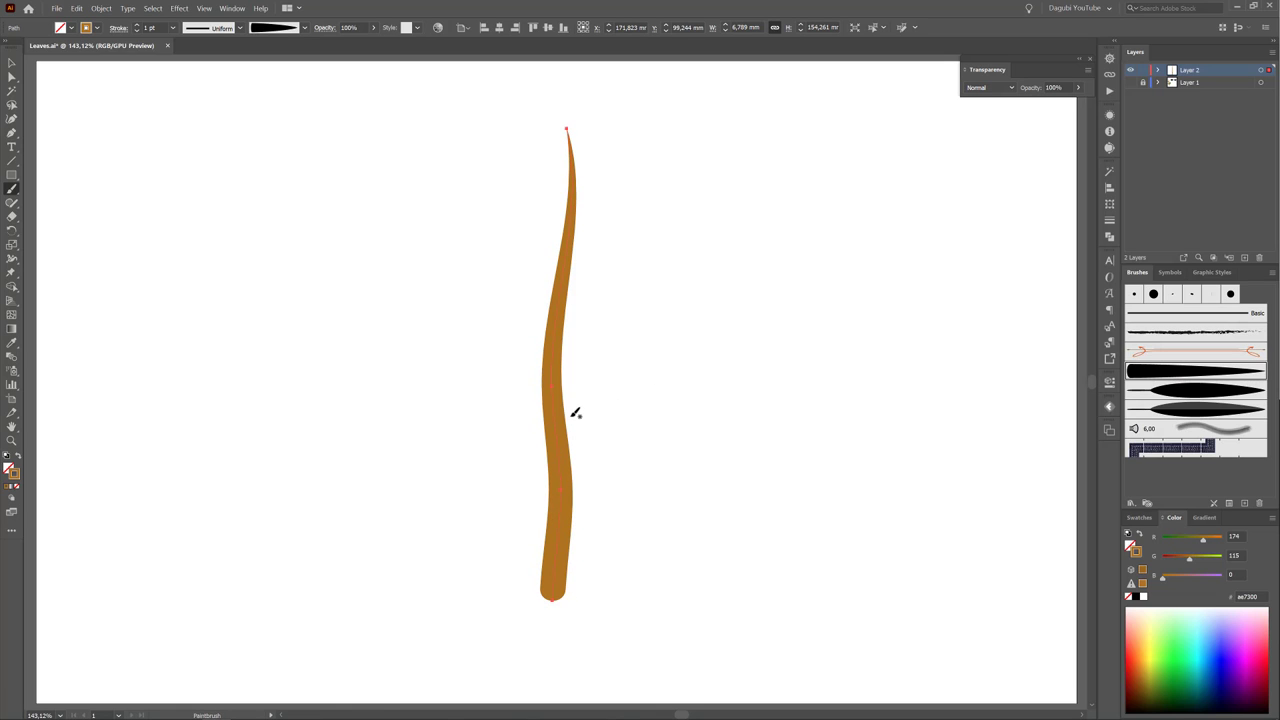
Step: Reduce the tapered art brush's fixed width to 56% and apply the change to the existing strokes
double_click(1150, 372)
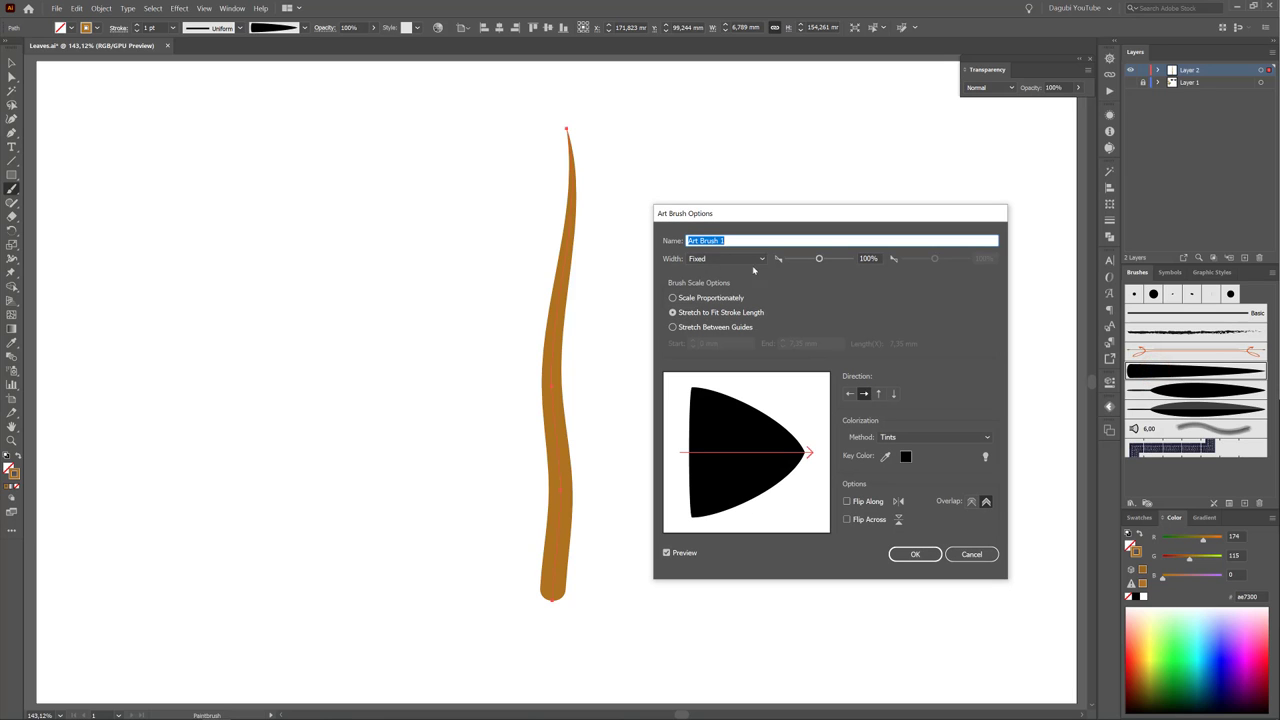
left_click_drag(830, 213, 842, 207)
left_click_drag(831, 252, 817, 255)
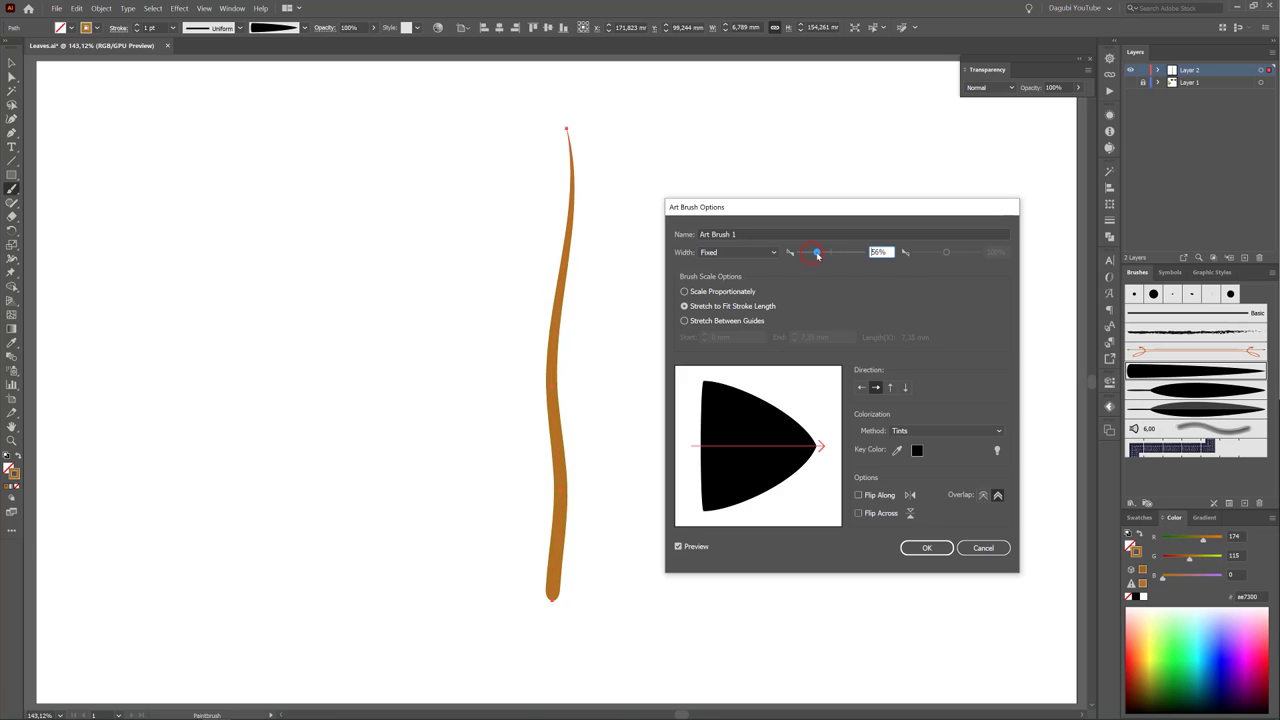
left_click(926, 548)
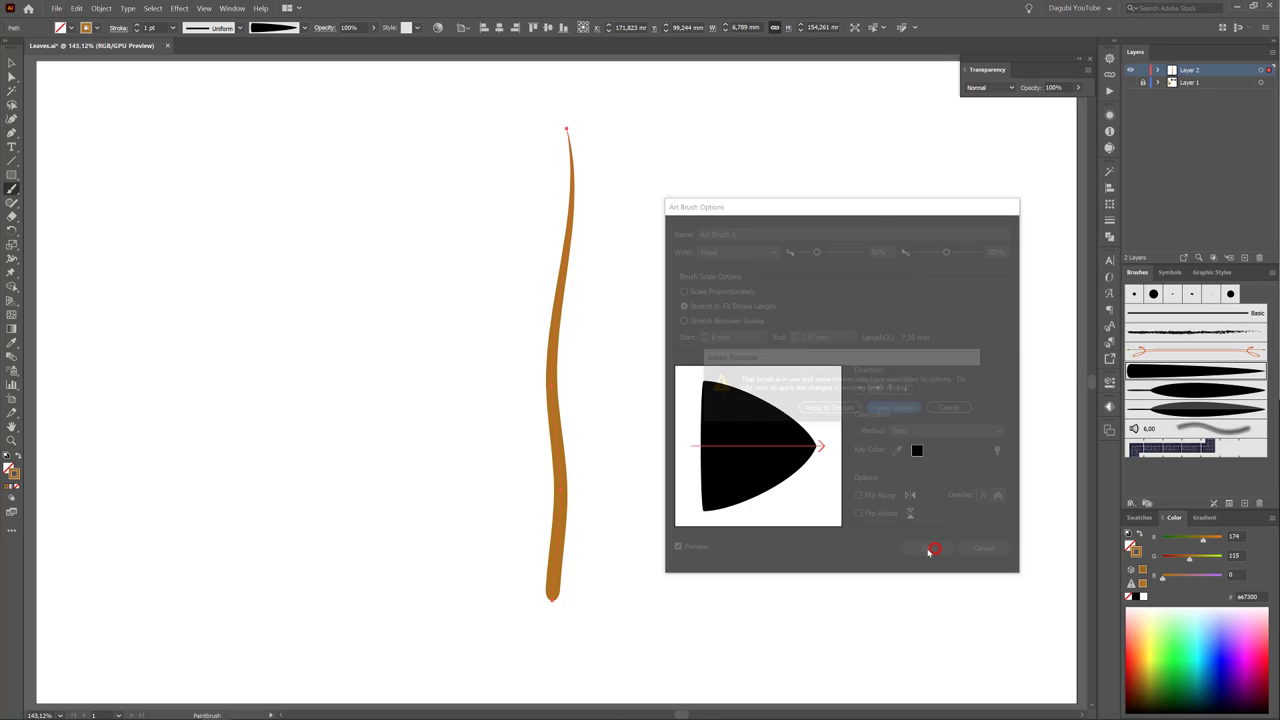
left_click(845, 412)
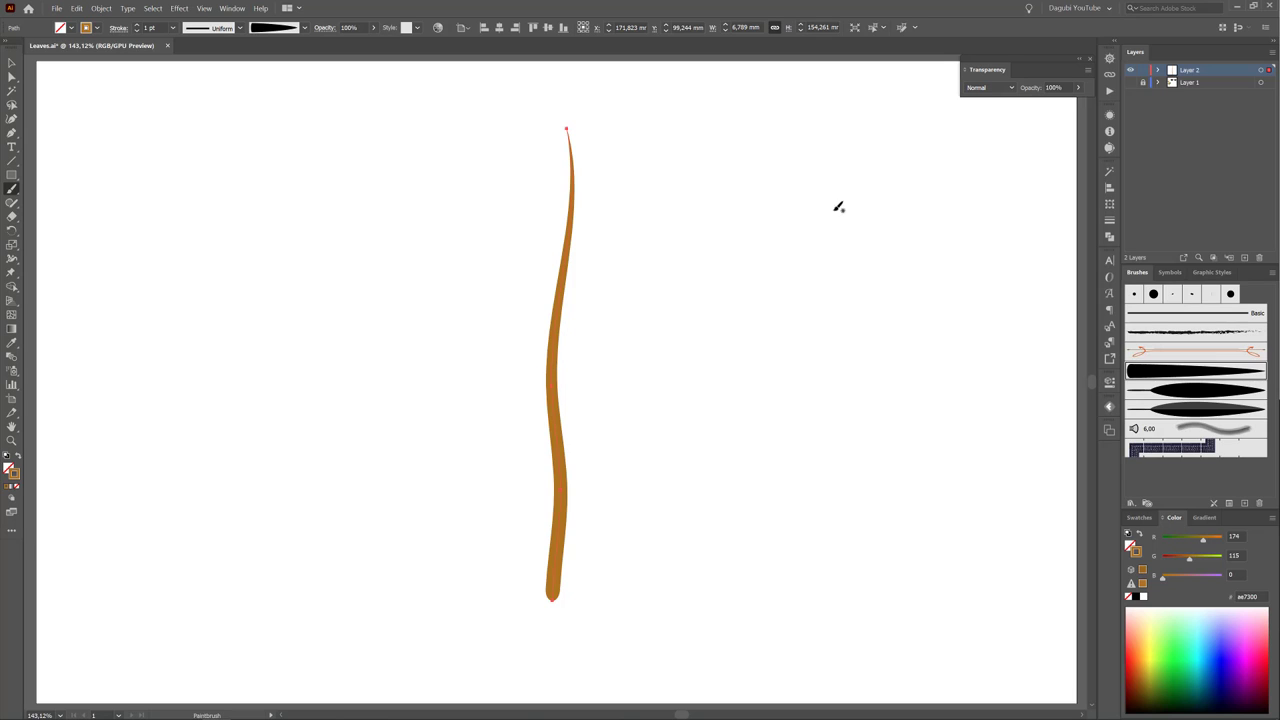
Step: Try a 0.5 pt stroke weight on the trunk and return it to 1 pt
left_click(1109, 222)
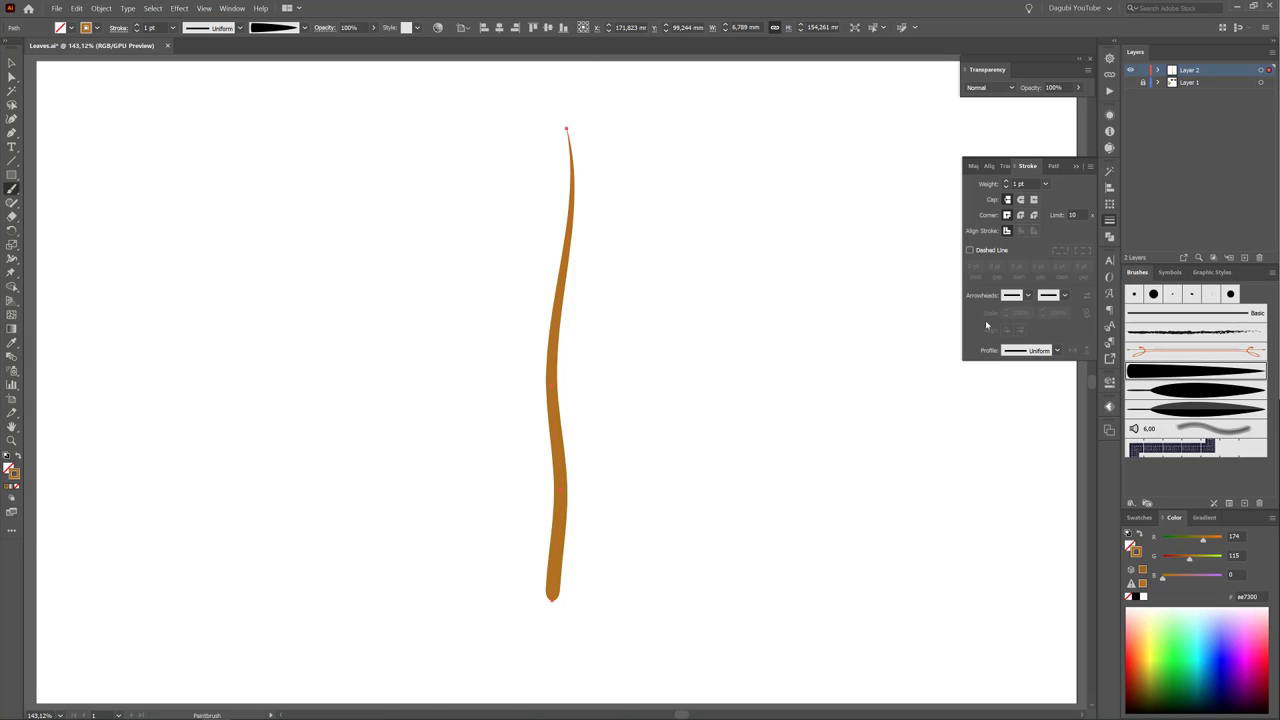
left_click(1006, 186)
left_click(1006, 186)
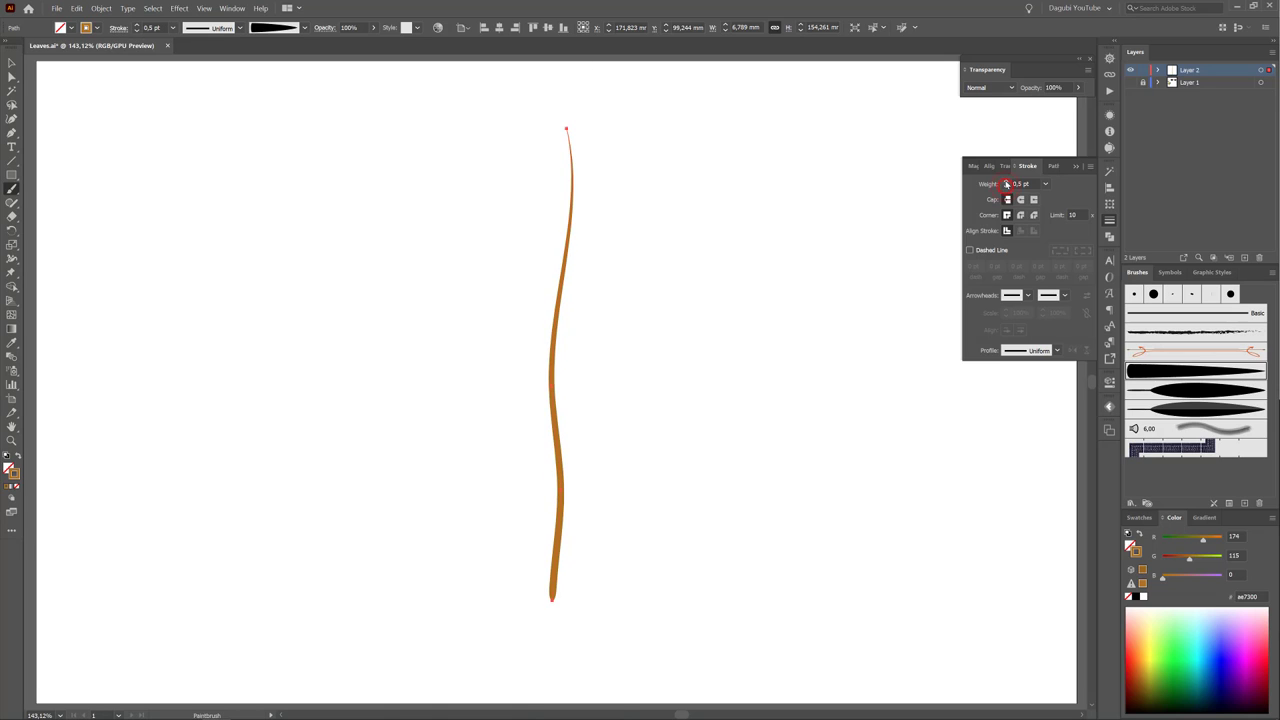
left_click(1006, 181)
left_click(1006, 181)
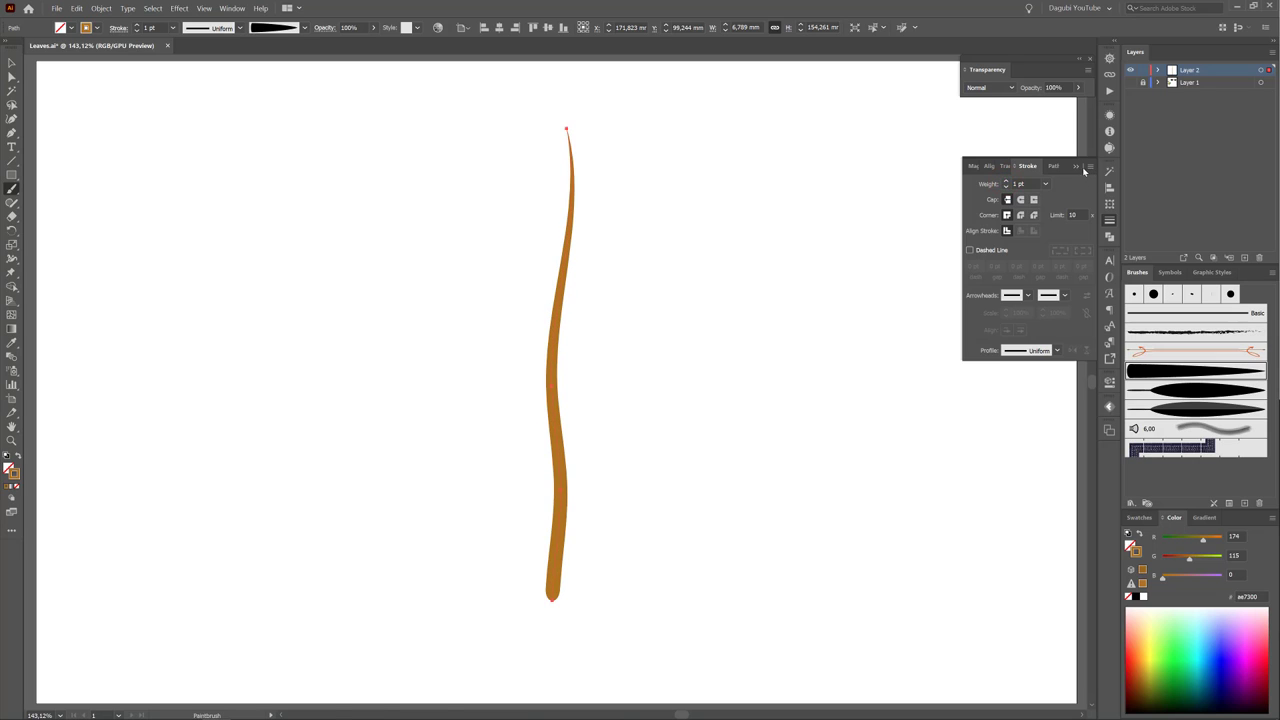
left_click(1076, 167)
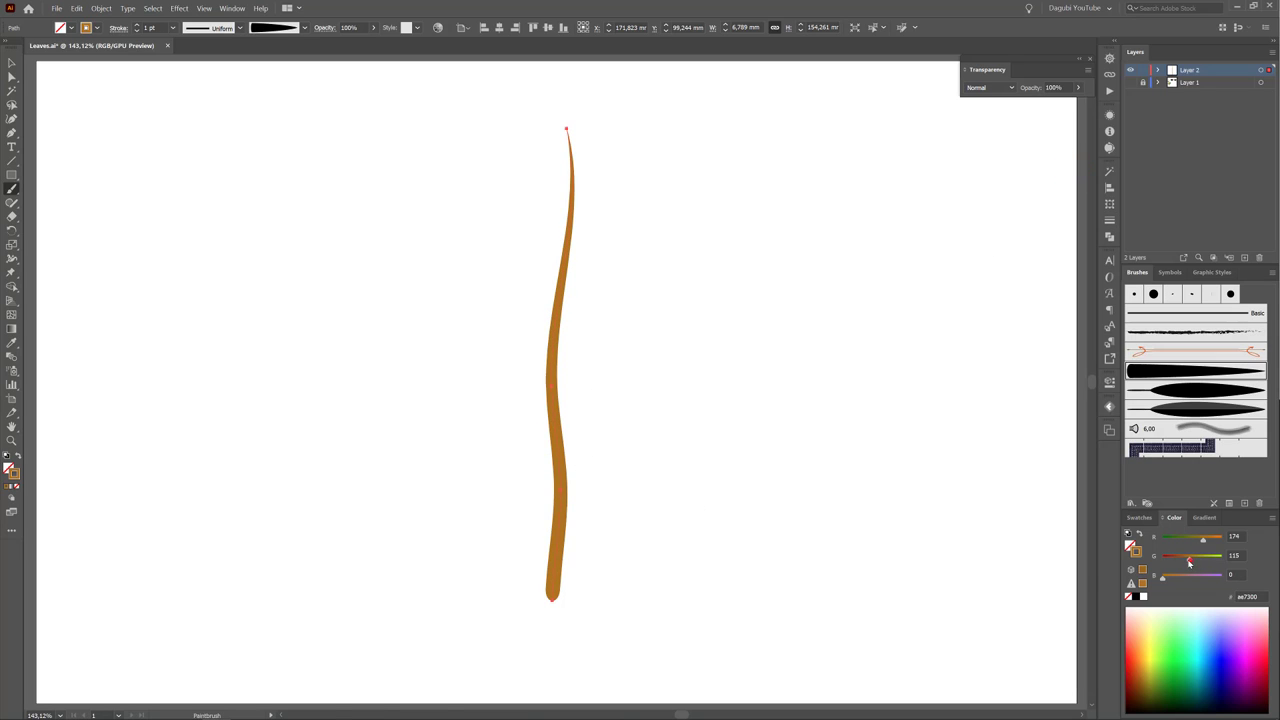
Step: Recolor the trunk dark brown (#794700) and paint one curved main branch growing from each side of it
left_click_drag(1182, 562, 1191, 542)
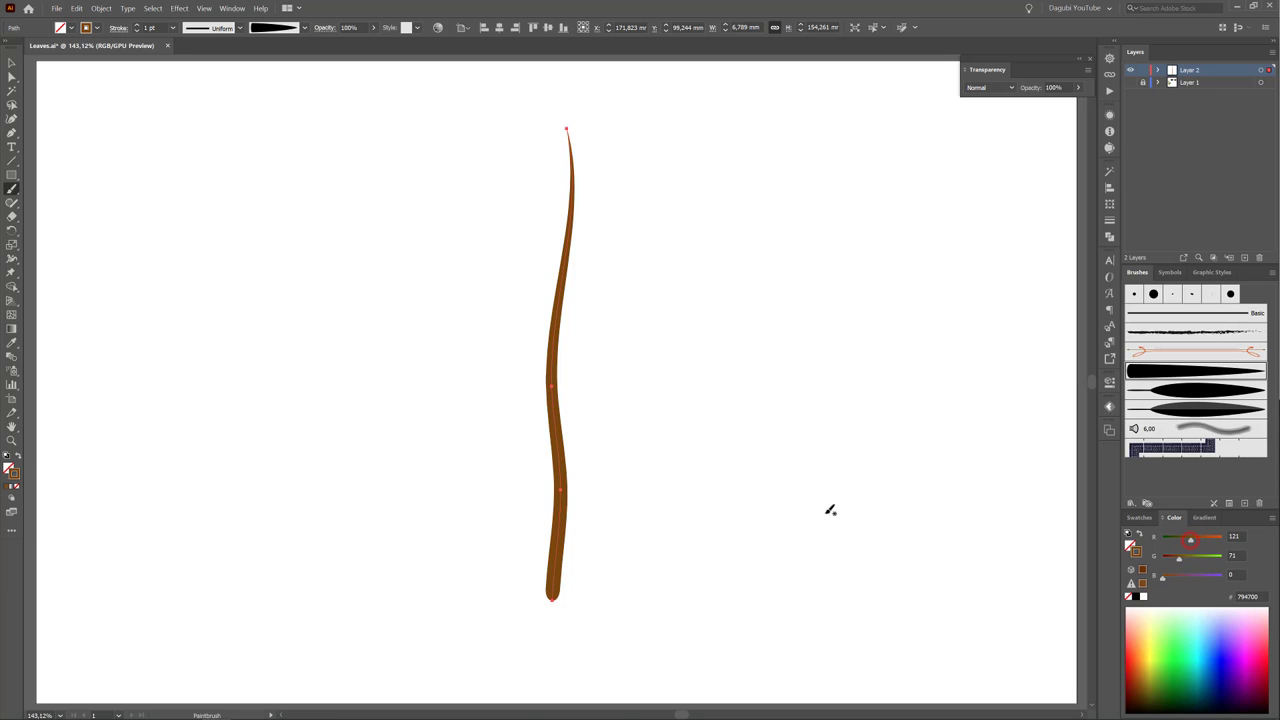
left_click(737, 391)
mouse_move(568, 477)
left_mouse_down()
mouse_move(581, 418)
mouse_move(721, 289)
left_mouse_up()
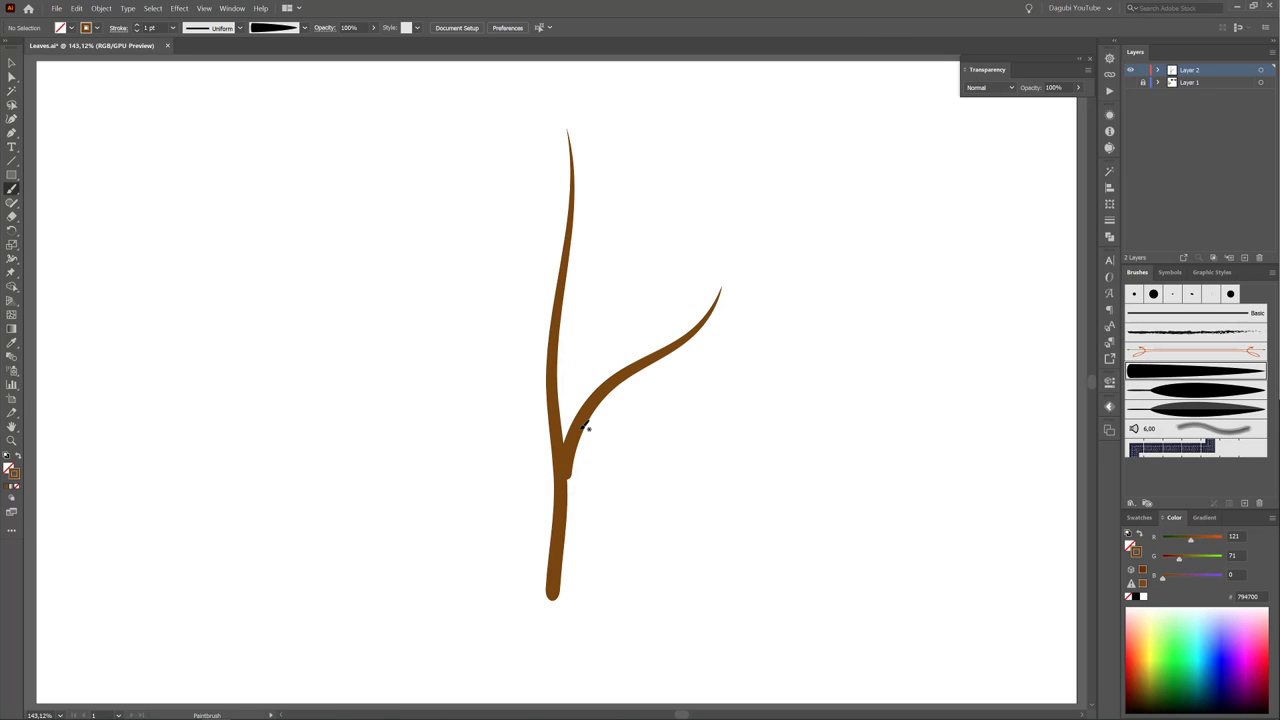
left_click_drag(579, 432, 580, 430)
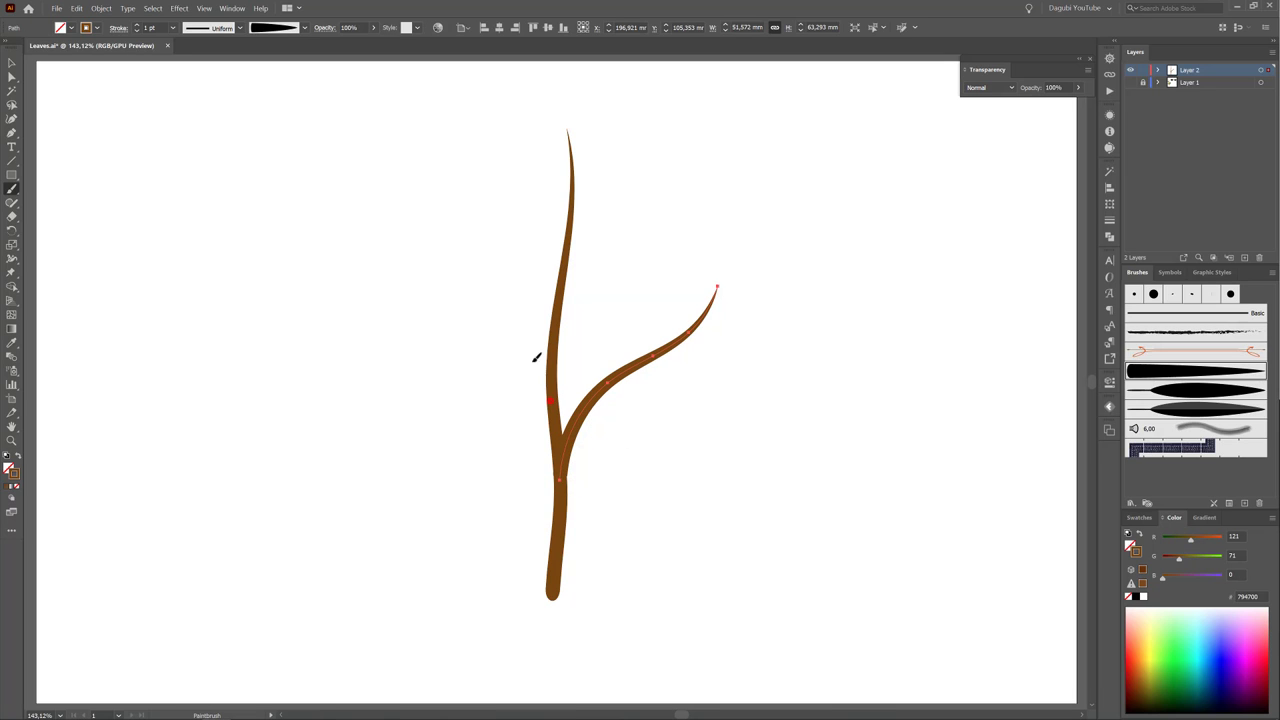
left_click_drag(410, 265, 404, 260)
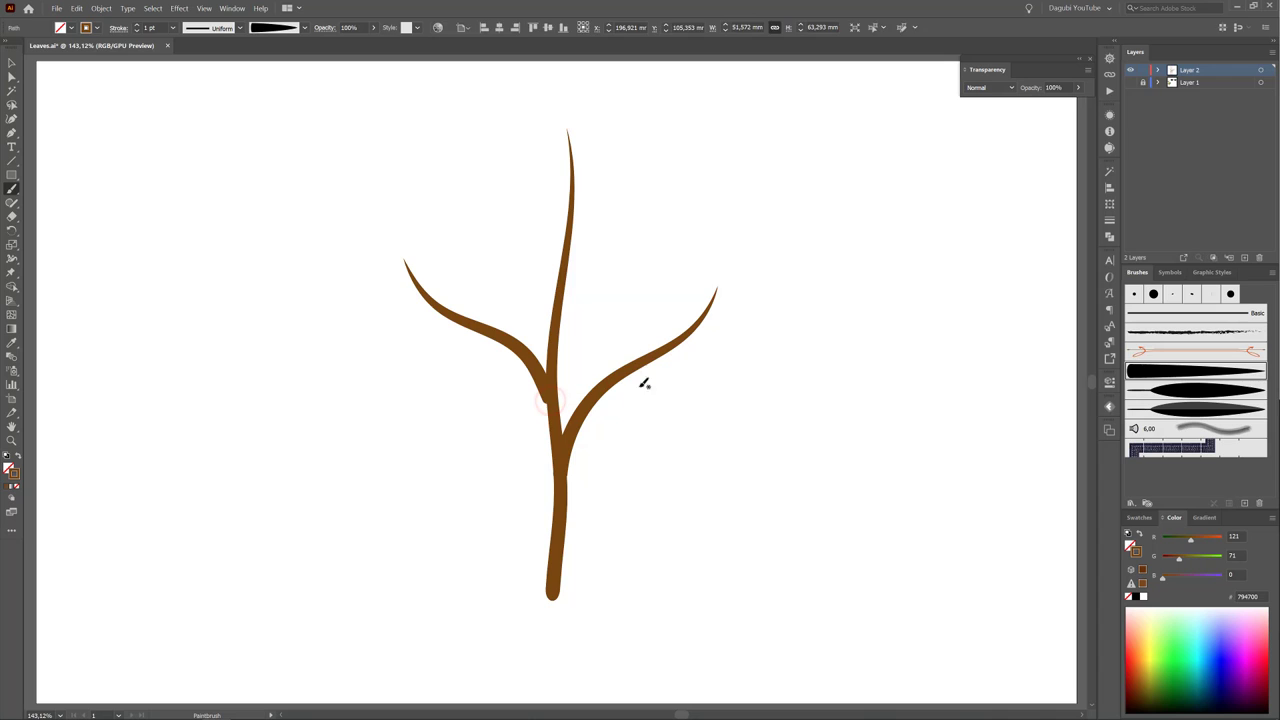
Step: Paint a short branch on the trunk's upper right side and set its stroke weight to 0.5 pt
left_click_drag(580, 265, 632, 199)
left_click(580, 277, "ctrl")
left_click(138, 31)
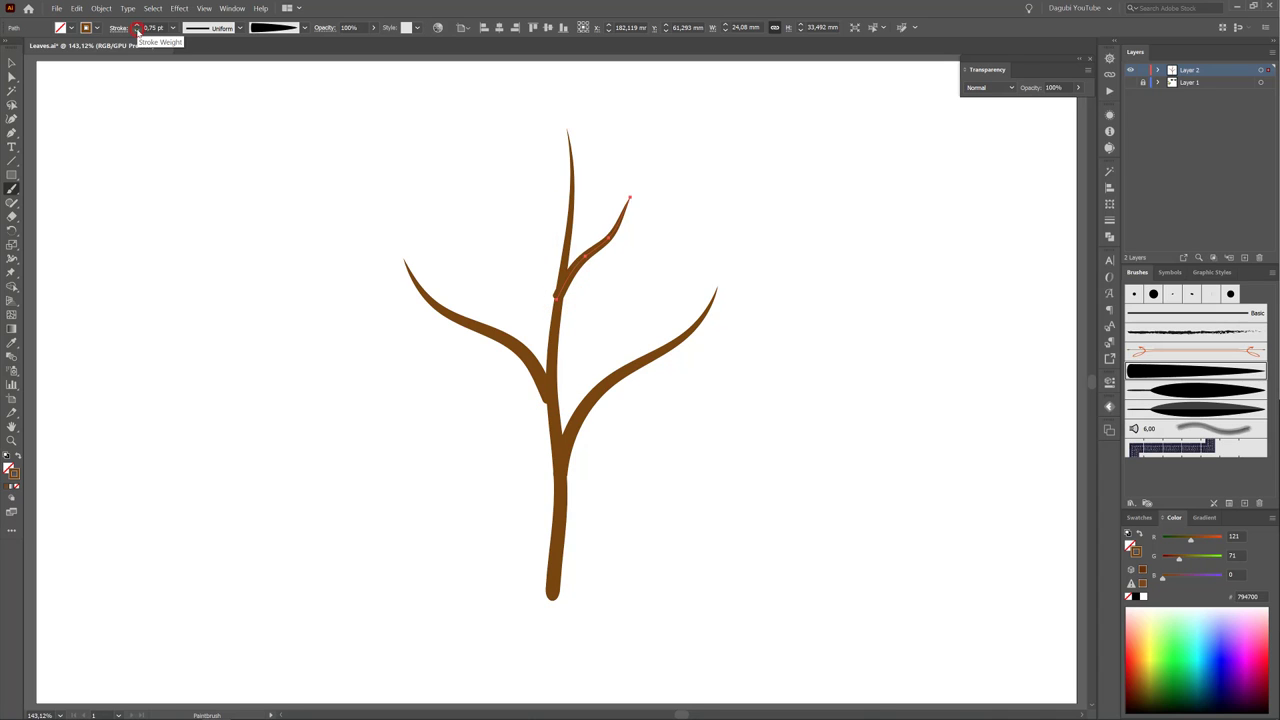
left_click(436, 146)
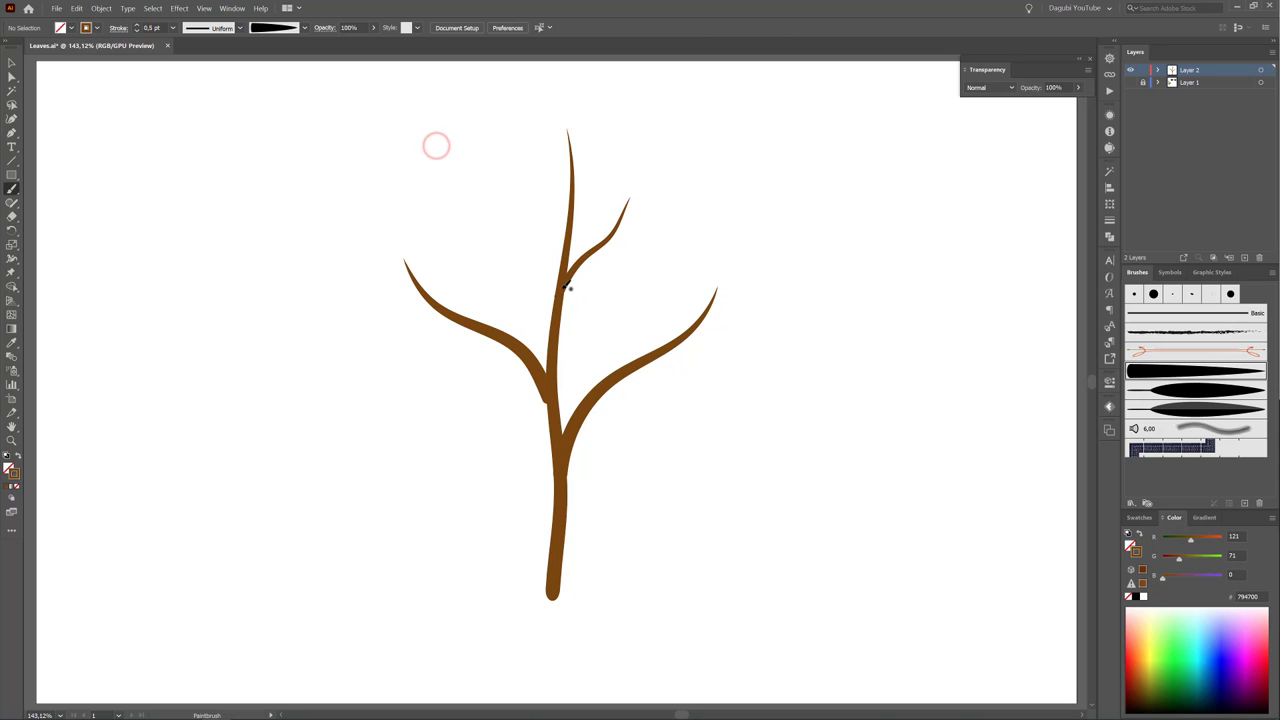
Step: Paint four thin 0.5 pt branches: upper left, lower right, left below the main branch, and outward from the right main branch
mouse_move(560, 280)
left_mouse_down()
mouse_move(556, 249)
mouse_move(527, 221)
mouse_move(457, 188)
left_mouse_up()
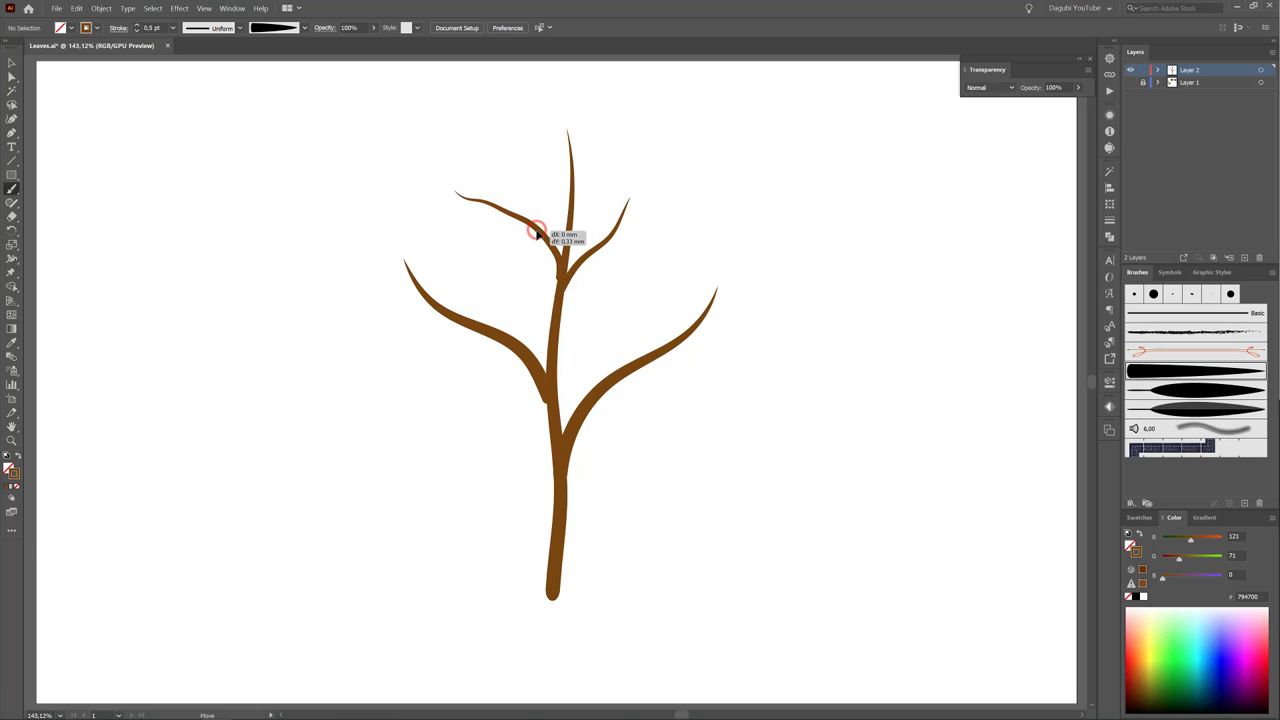
left_click(640, 488)
mouse_move(563, 482)
left_mouse_down()
mouse_move(621, 432)
mouse_move(687, 416)
left_mouse_up()
mouse_move(553, 402)
left_mouse_down()
mouse_move(484, 378)
mouse_move(430, 386)
mouse_move(390, 373)
left_mouse_up()
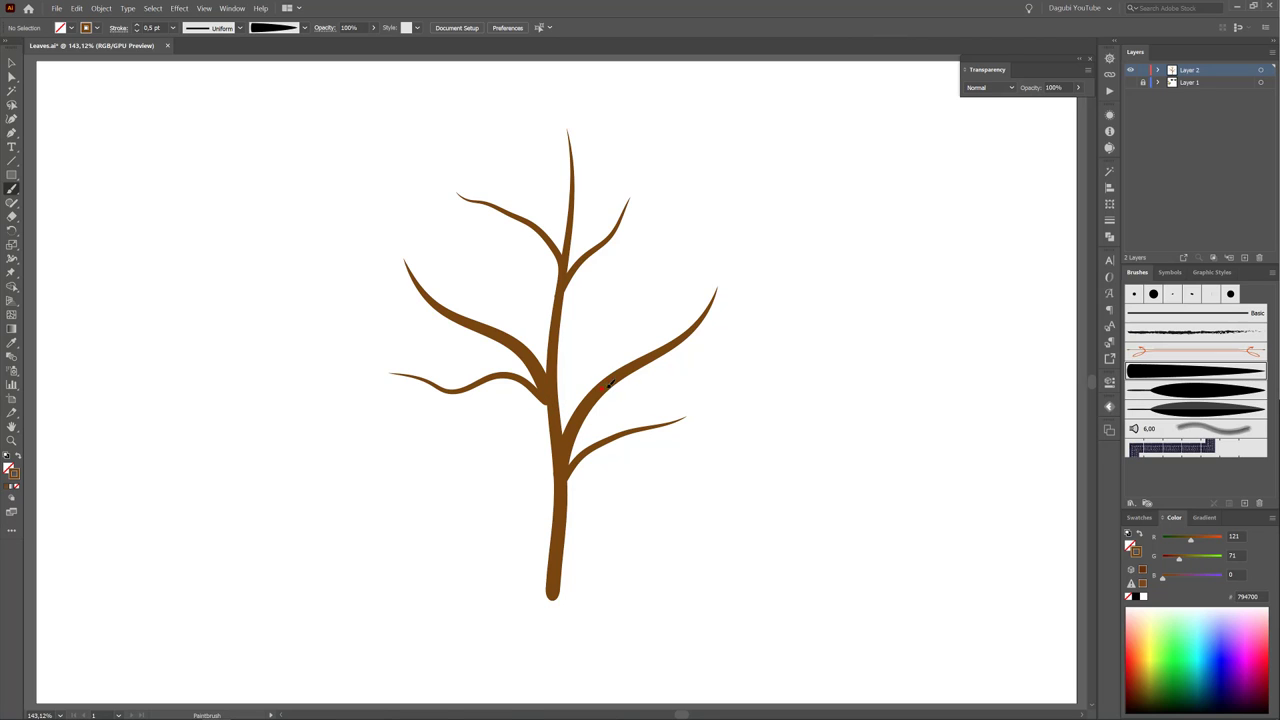
left_click_drag(690, 390, 743, 369)
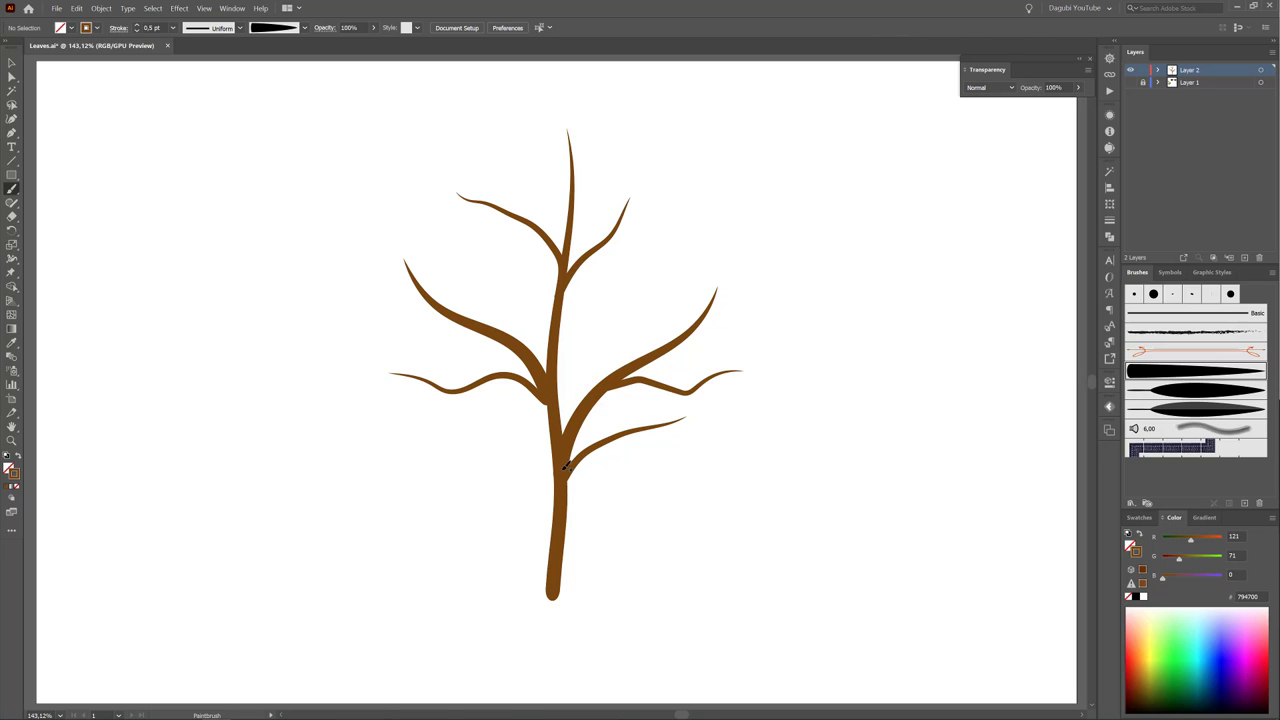
Step: Replace the attempted lower-left branch with a steeper one, and paint a wavy branch rising from the right main branch
mouse_move(528, 433)
left_mouse_down()
mouse_move(434, 446)
mouse_move(389, 437)
left_mouse_up()
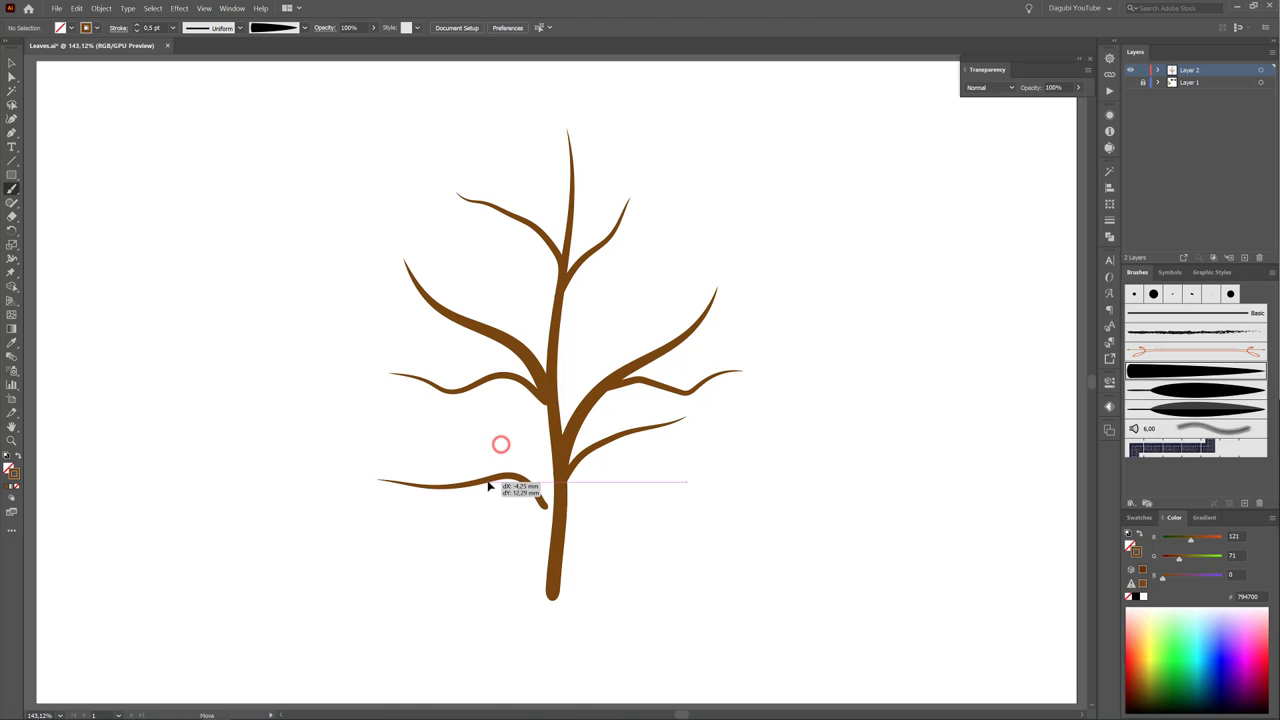
key("ctrl+z")
mouse_move(547, 483)
left_mouse_down()
mouse_move(517, 419)
mouse_move(457, 403)
left_mouse_up()
mouse_move(596, 392)
left_mouse_down()
mouse_move(633, 315)
mouse_move(623, 295)
mouse_move(645, 267)
left_mouse_up()
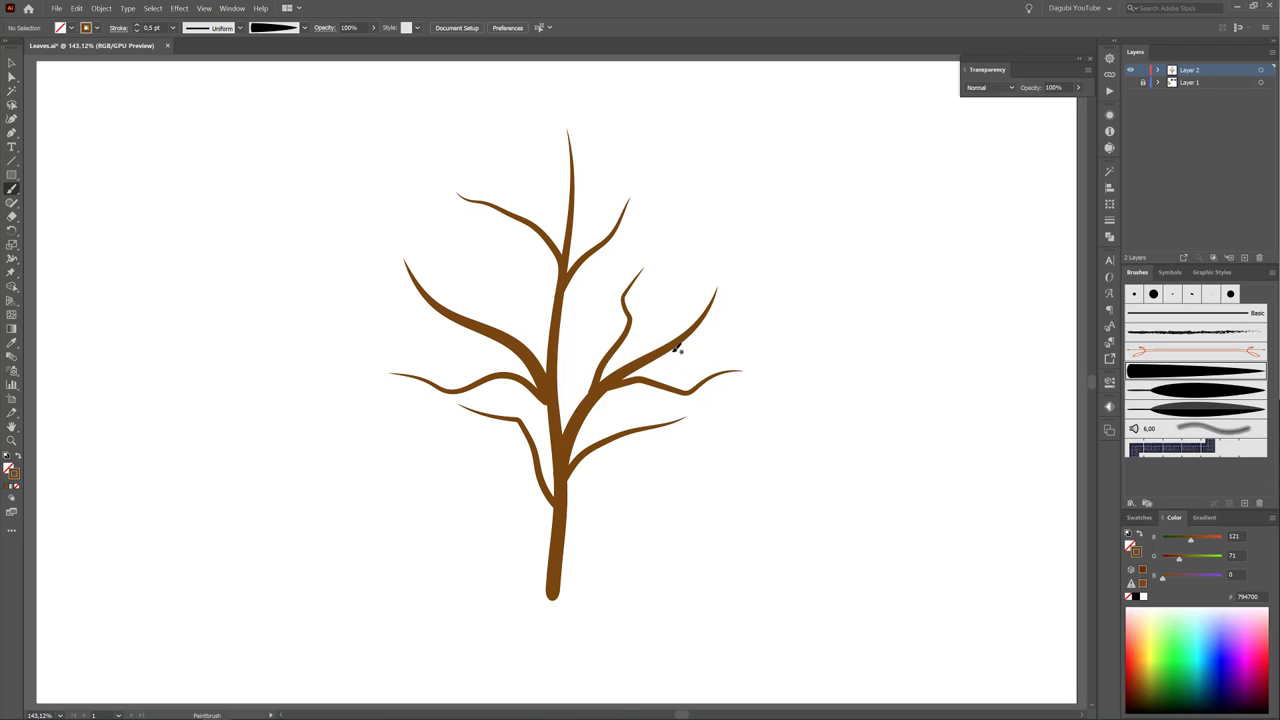
Step: Paint a short twig near the right main branch's tip and shift it so its base blends into the branch
left_click_drag(678, 343, 737, 315)
mouse_move(665, 383)
left_mouse_down()
mouse_move(754, 440)
mouse_move(769, 371)
left_mouse_up()
left_click_drag(731, 303, 640, 316)
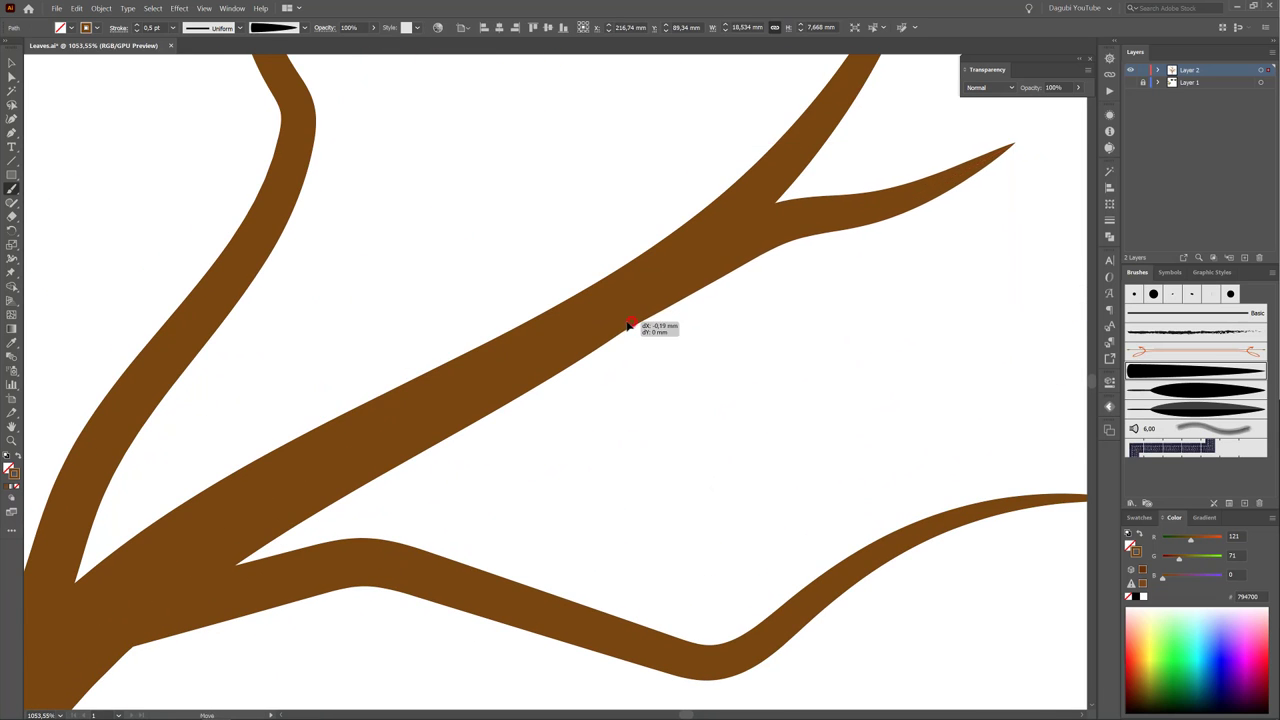
left_click_drag(598, 492, 648, 550)
Step: Set the upper-right branch's stroke weight to 0.4 pt so its base fits within the trunk
scroll(646, 443, "down", 5)
scroll(600, 403, "up", 3)
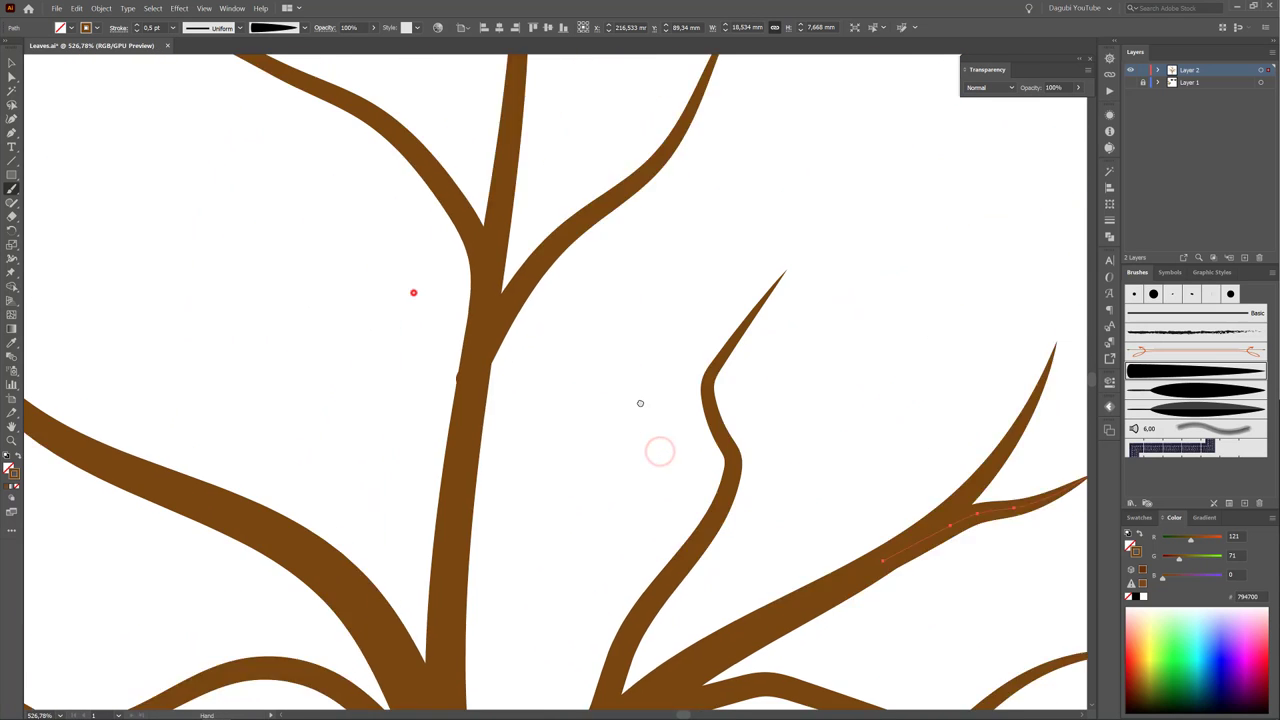
left_click(698, 335, "ctrl")
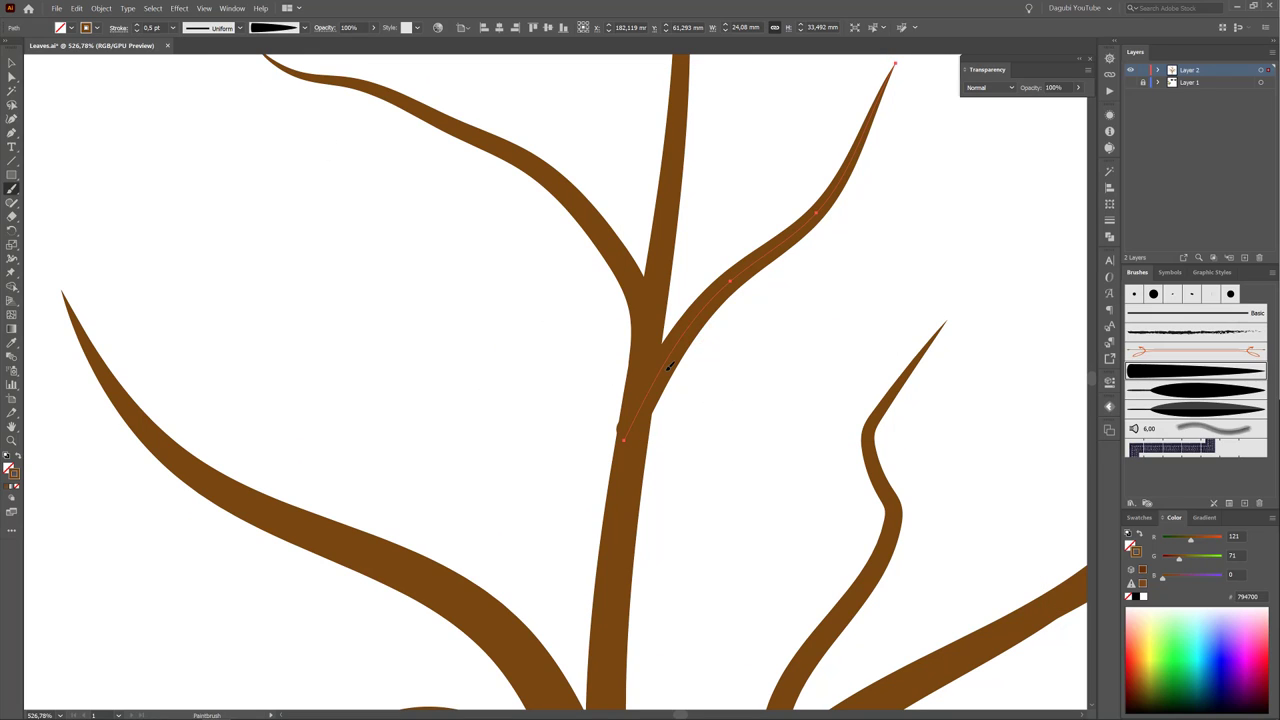
key("ctrl")
left_click(137, 31)
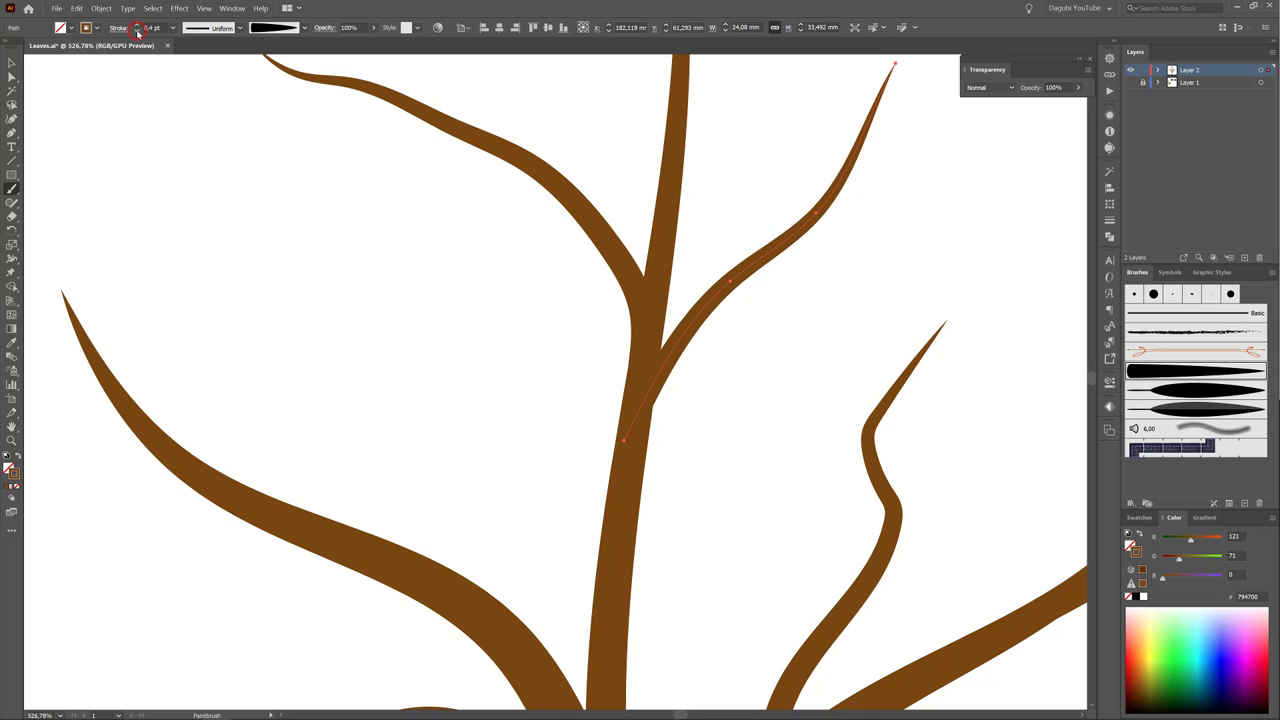
Step: Set the left main branch's stroke weight to 0.8 pt so its base fits within the trunk
left_click(137, 24)
left_click(137, 31)
scroll(757, 489, "down", 5)
left_click_drag(691, 434, 548, 286)
scroll(548, 286, "up", 3)
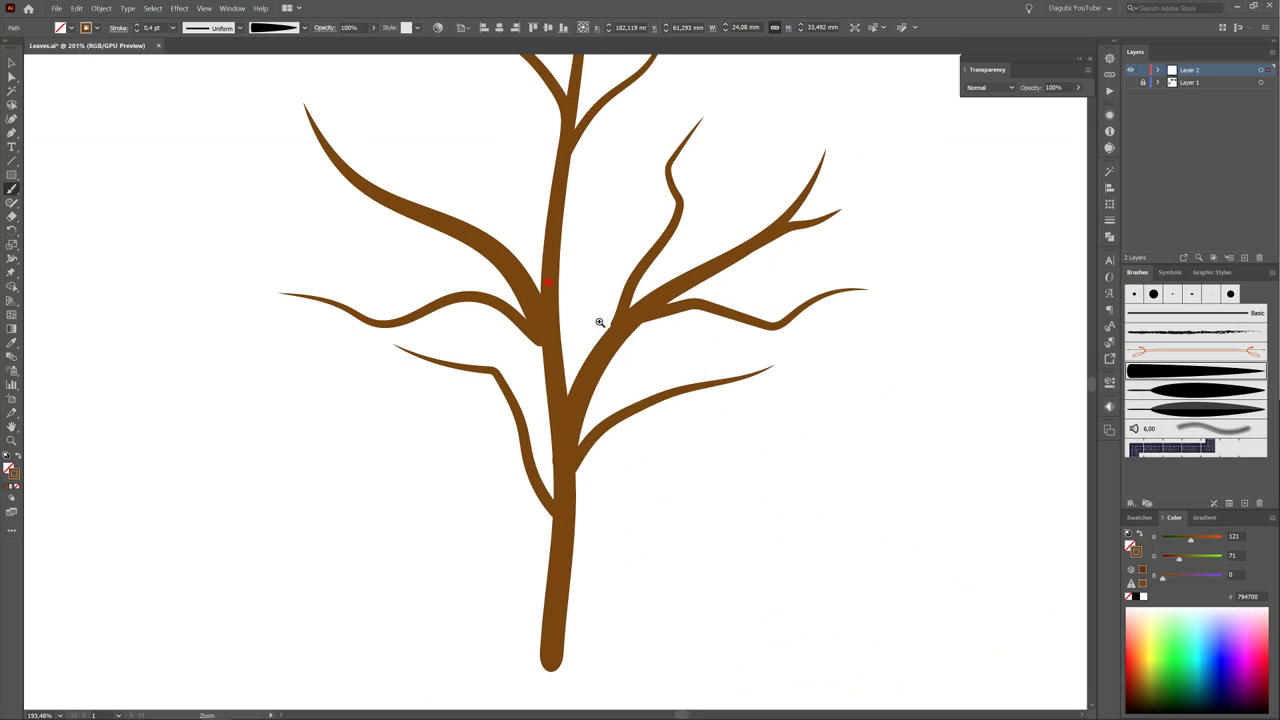
left_click_drag(397, 321, 401, 299)
left_click_drag(471, 260, 616, 393)
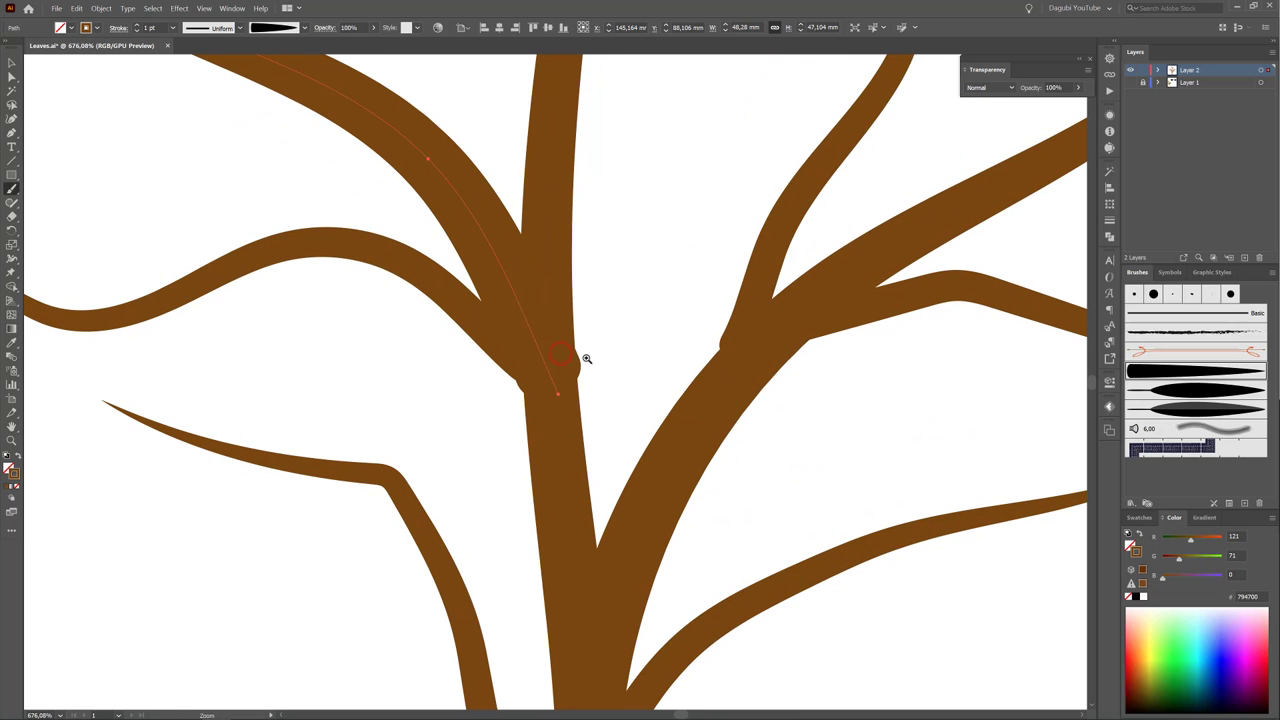
left_click(137, 30)
left_click(137, 30)
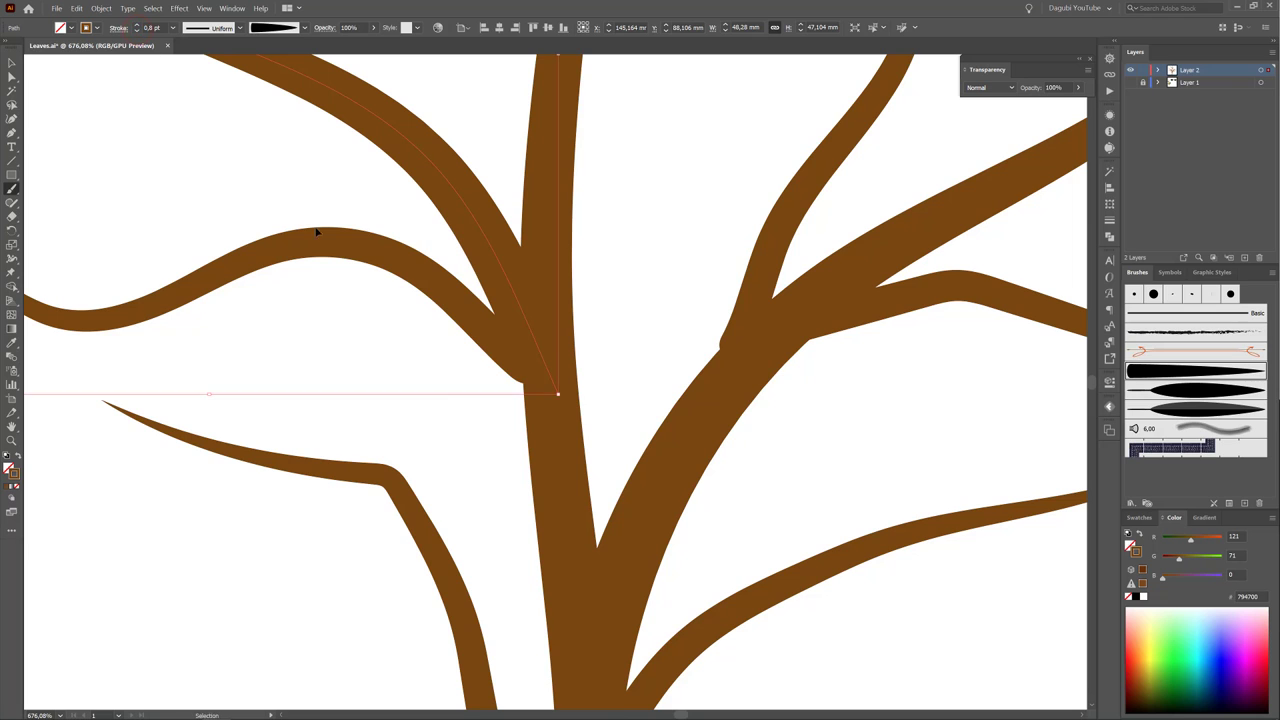
left_click_drag(673, 451, 577, 354)
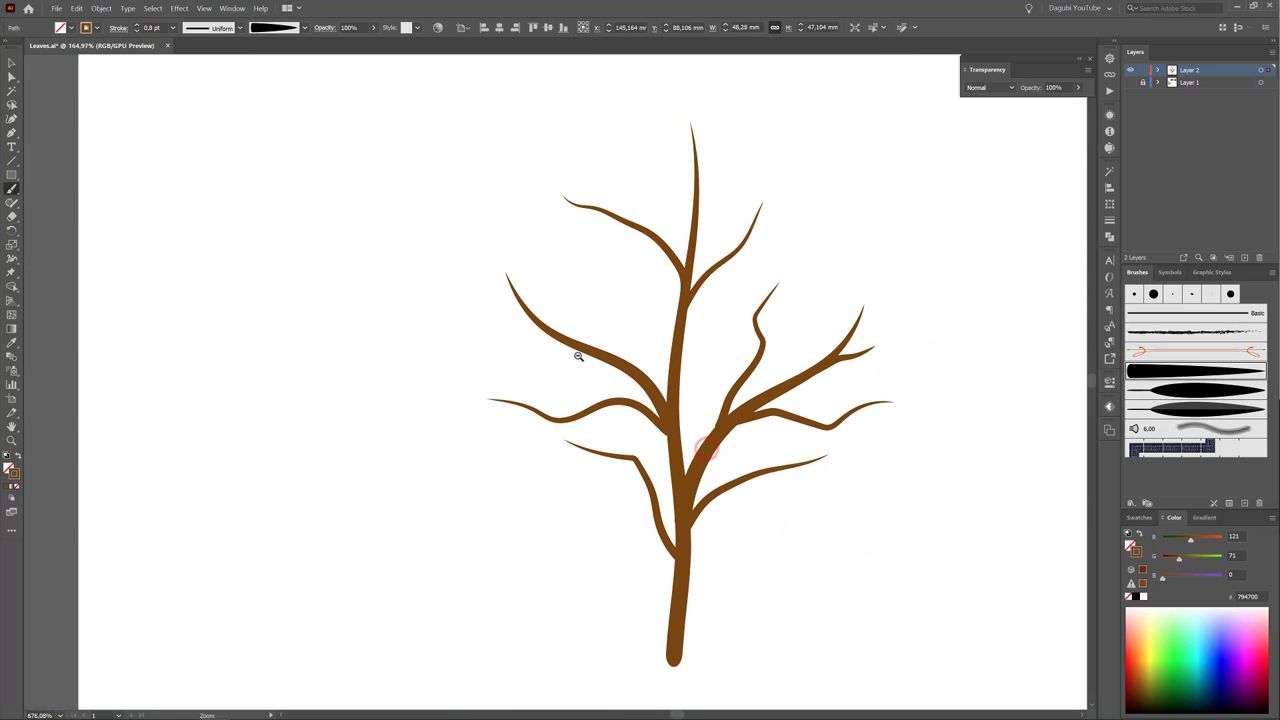
Step: Convert the anchor point at the left main branch's outer bend to a corner point, giving it a sharp kink
left_click_drag(723, 434, 751, 440)
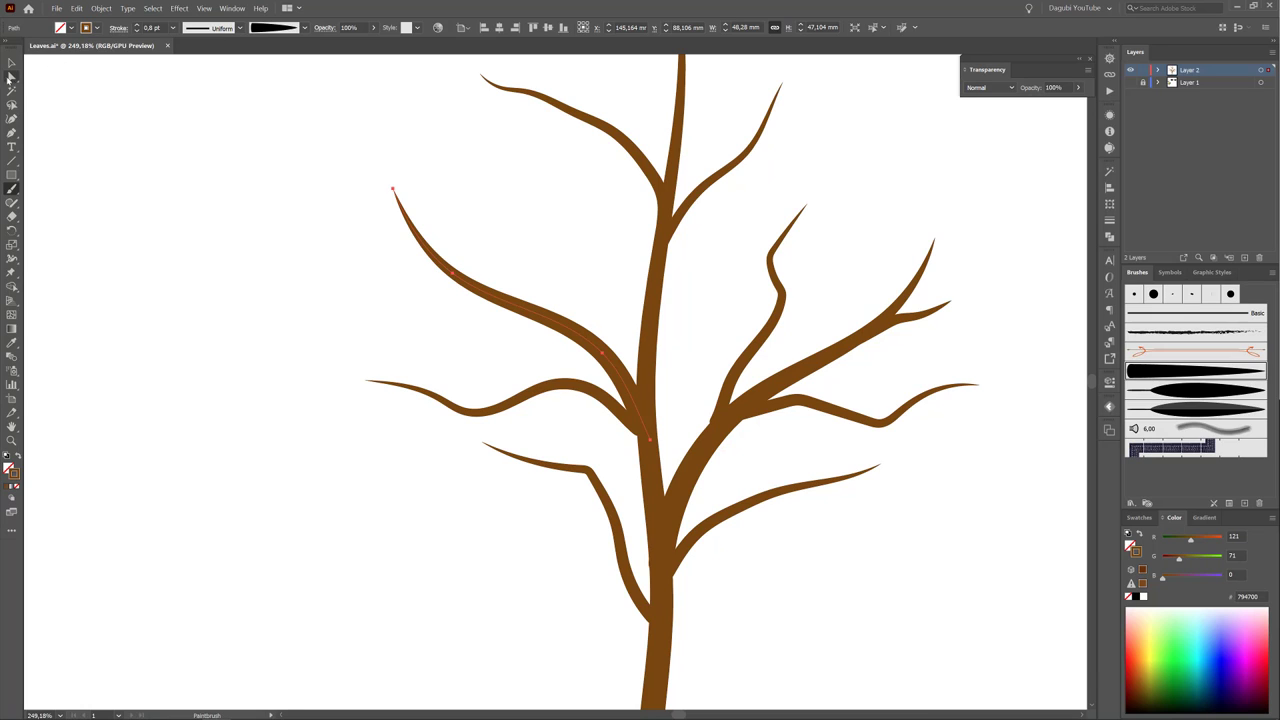
left_click(11, 77)
left_click(453, 276)
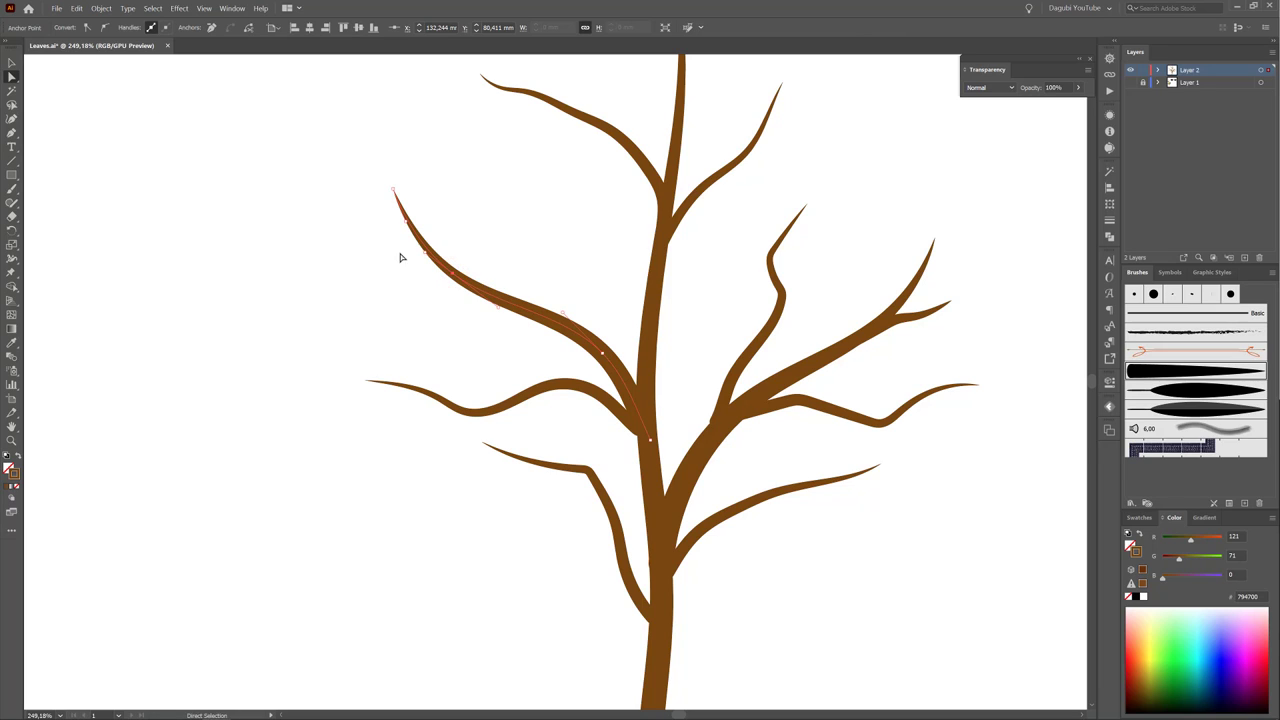
left_click(87, 27)
left_click(808, 285)
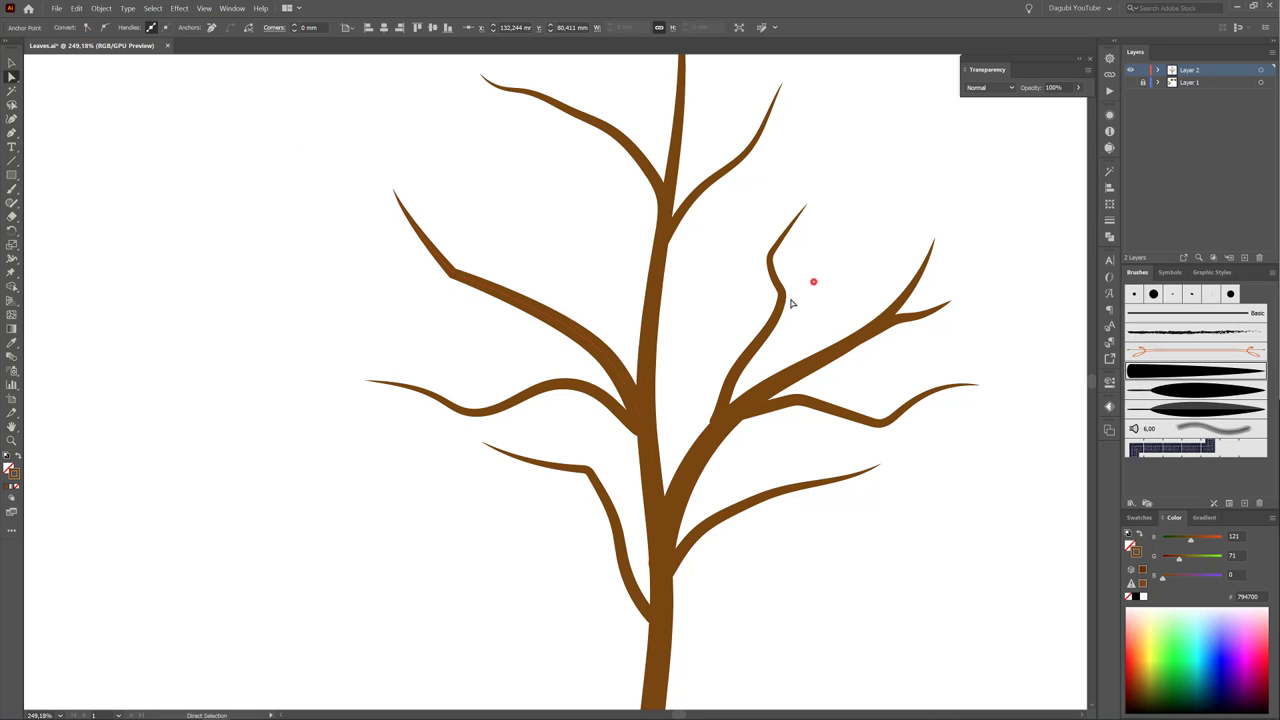
Step: Convert the bend anchors of the wavy rising branch and of the right side branch below it to corner points
left_click(784, 294)
left_click_drag(773, 262, 771, 257)
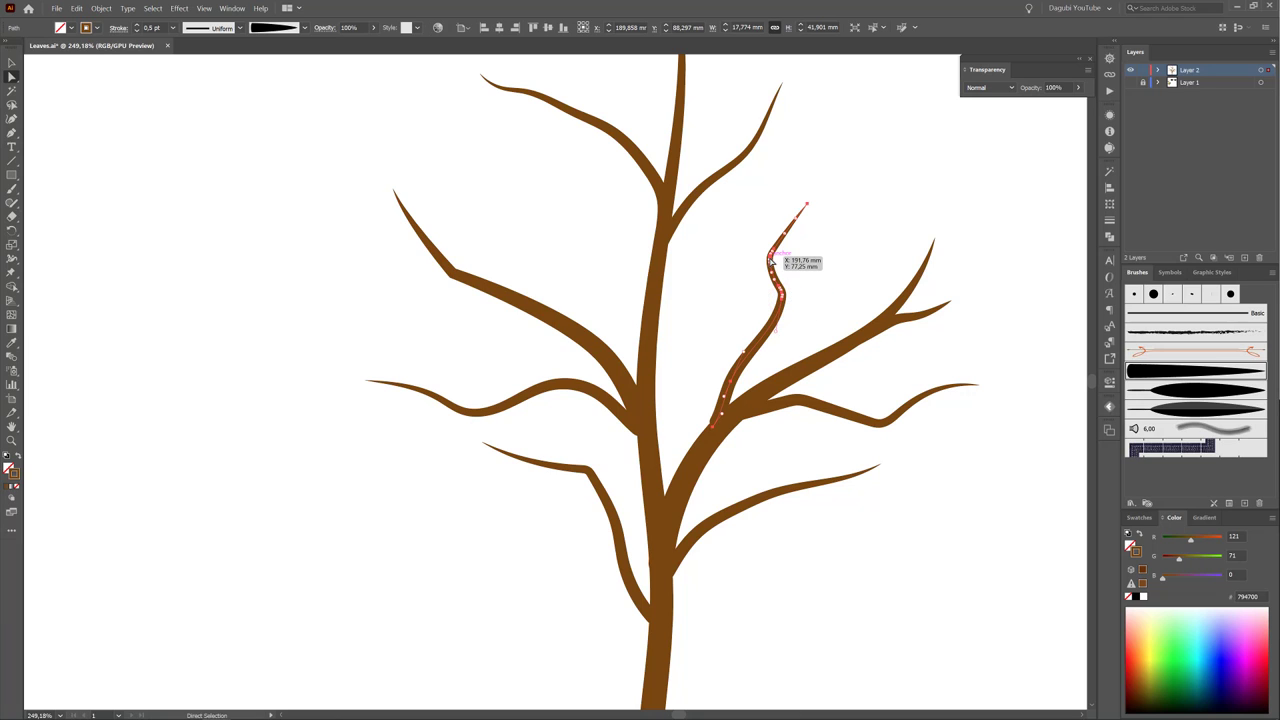
left_click(739, 385)
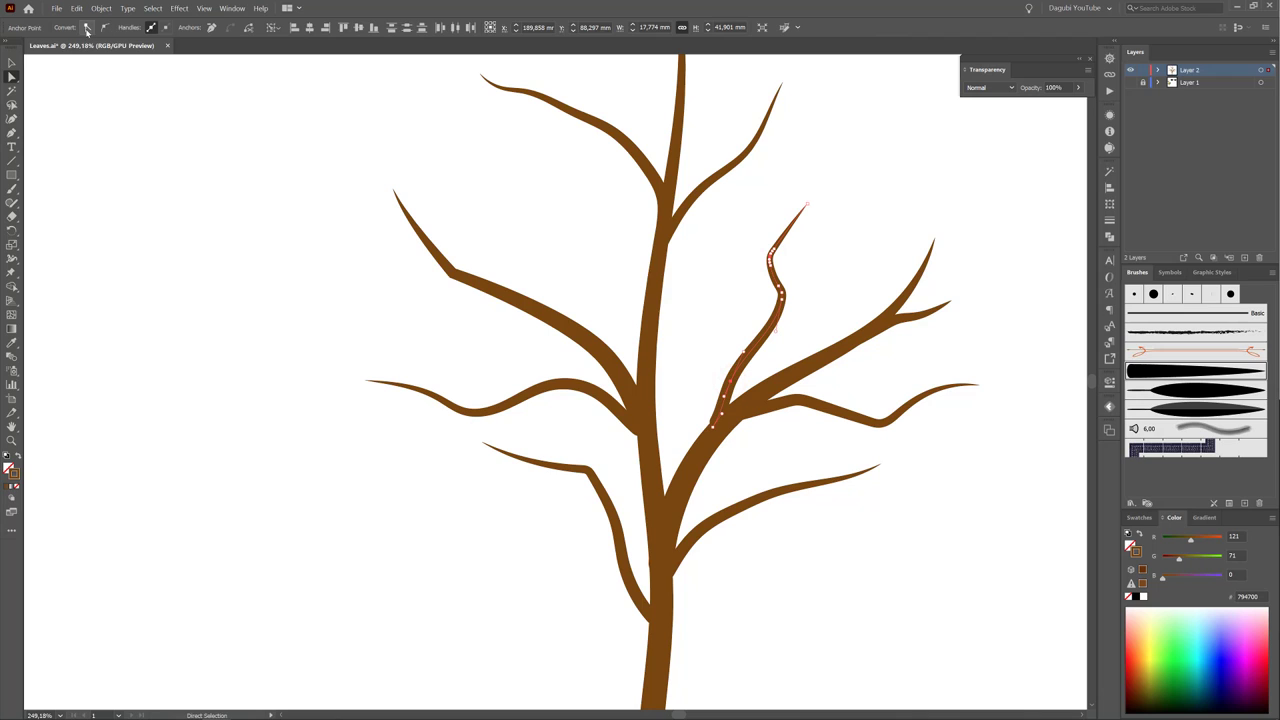
left_click(856, 413)
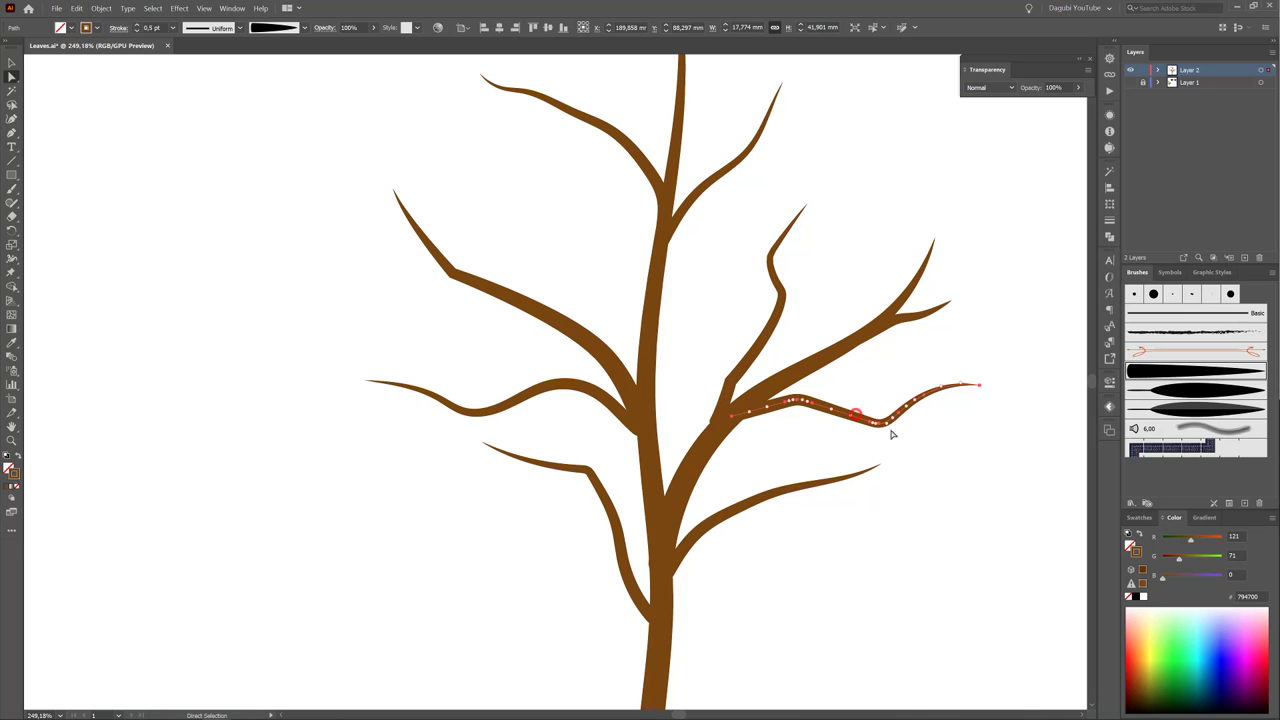
left_click(880, 425)
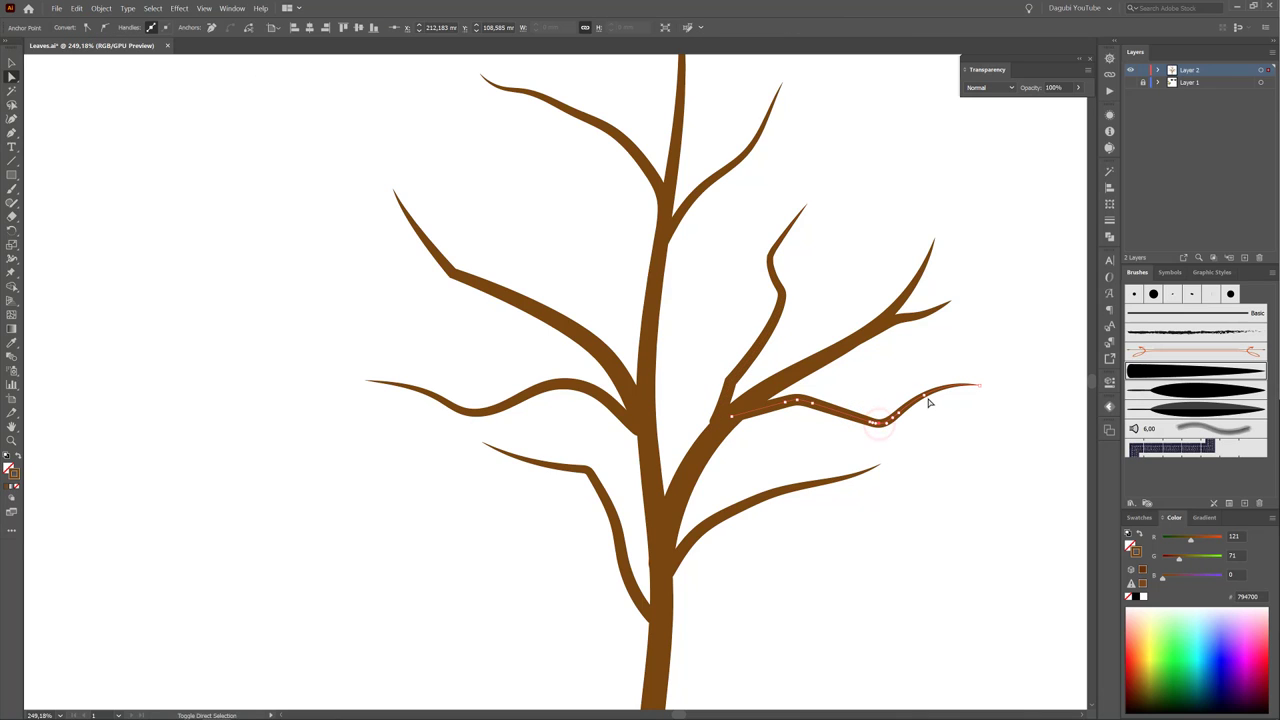
left_click_drag(926, 400, 920, 394)
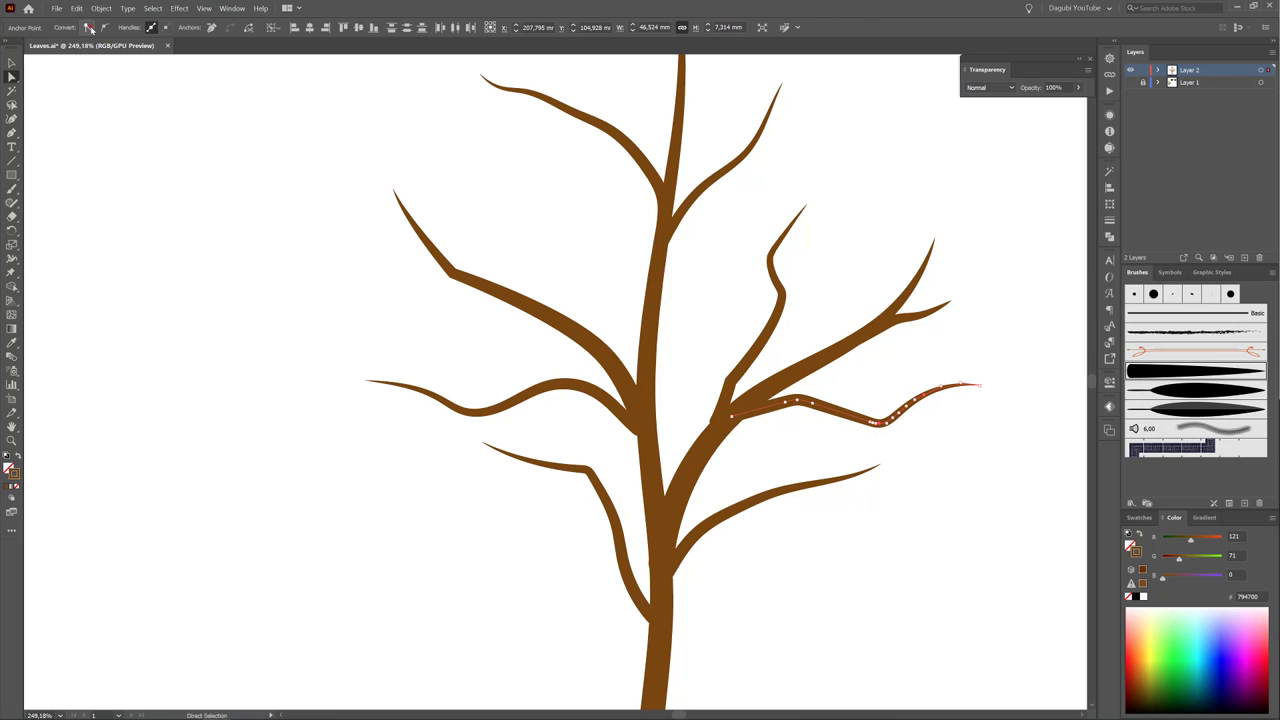
Step: Convert the lower-left branch's bend and several anchors along the upper-left branch to corner points
left_click(587, 471)
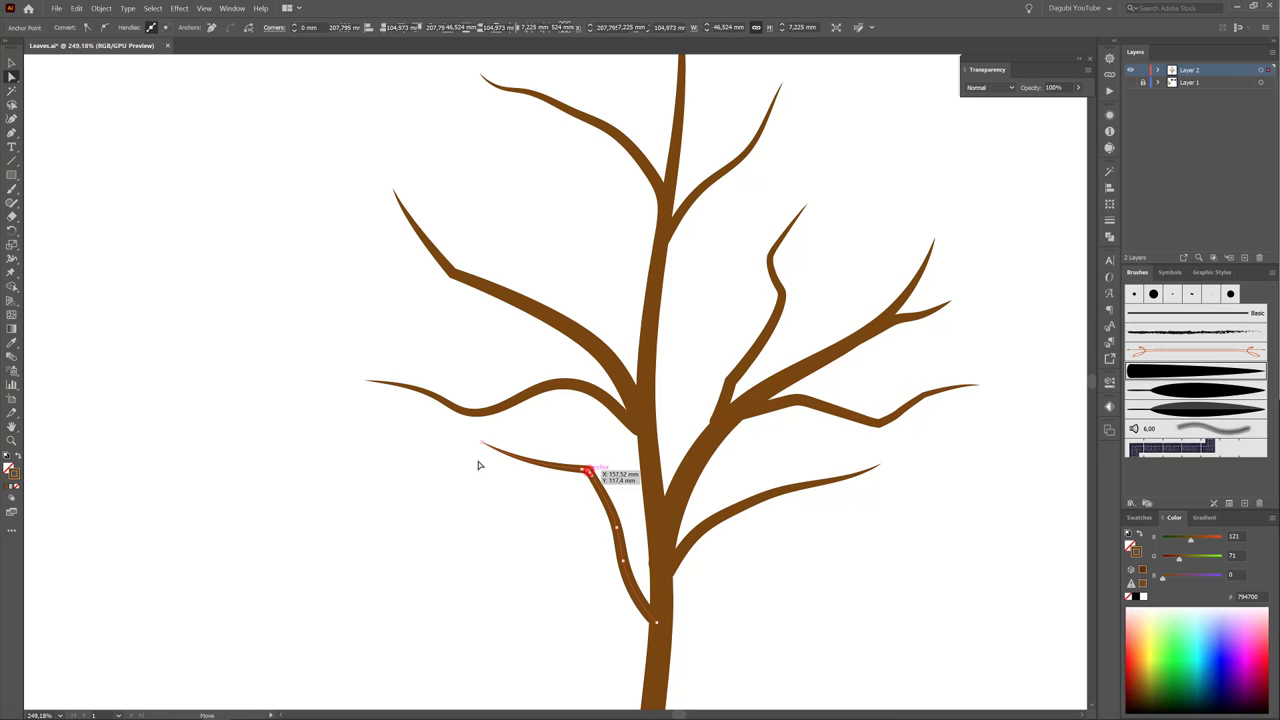
left_click(87, 28)
left_click(543, 100)
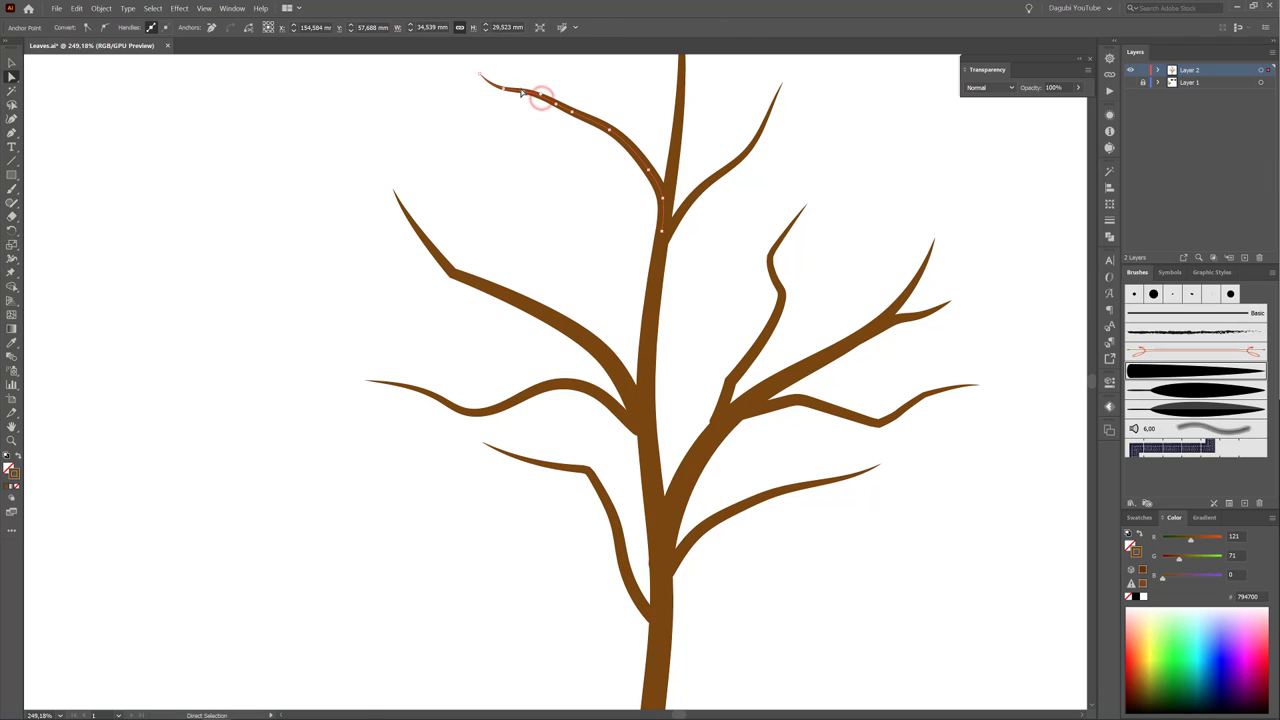
left_click(521, 91)
left_click(609, 130)
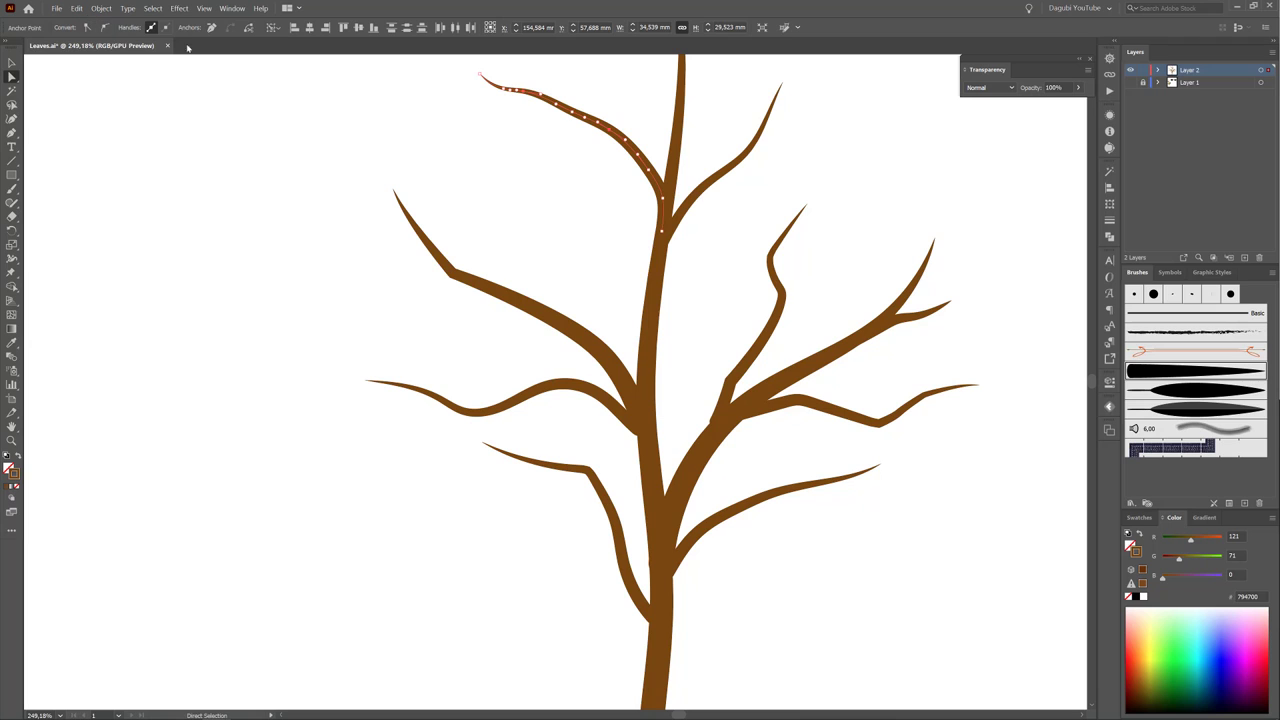
Step: Set the stroke weight of the short twig near the right main branch's tip to 0.4 pt
left_click_drag(637, 240, 574, 251)
left_click_drag(640, 423, 664, 285)
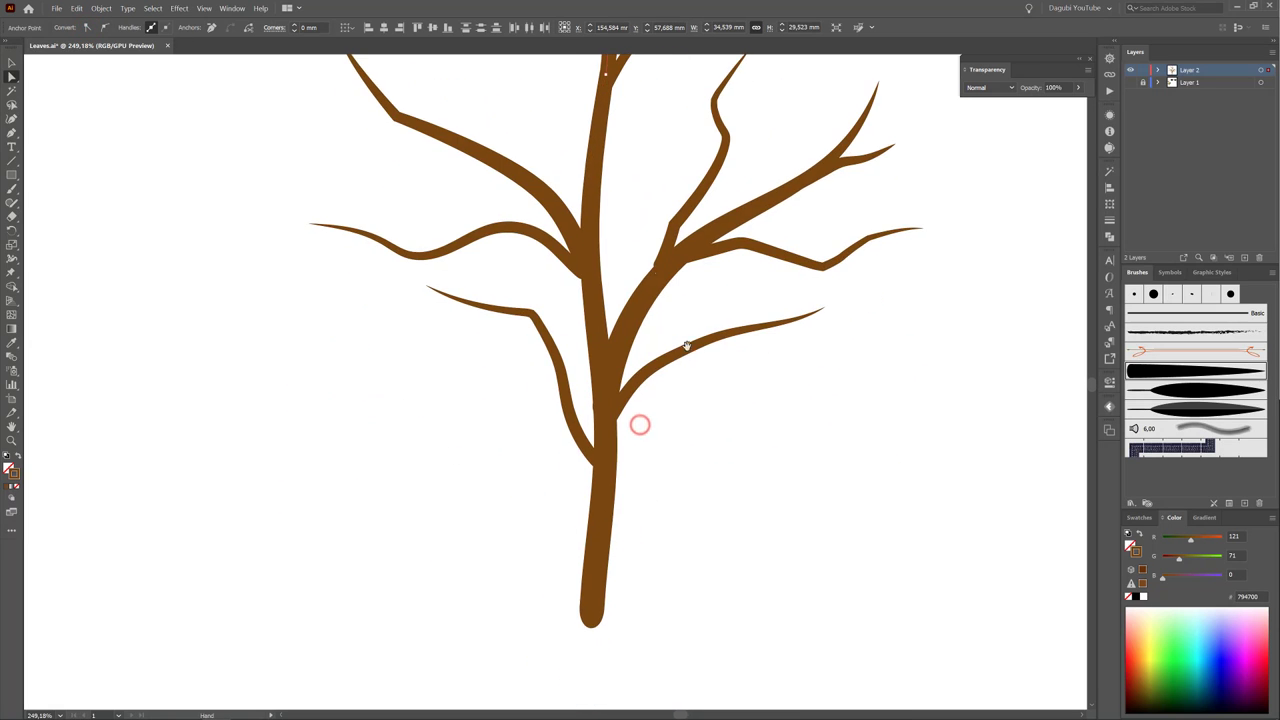
left_click_drag(714, 498, 731, 530)
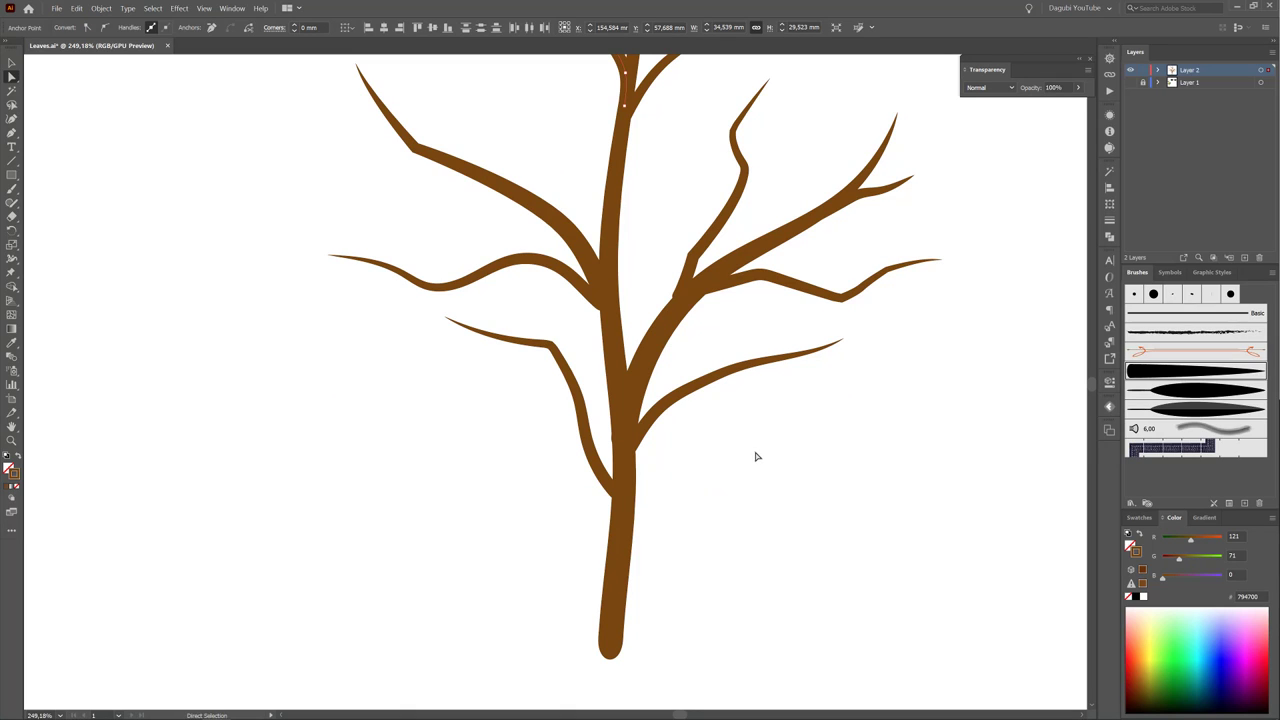
key("v")
left_click_drag(614, 442, 634, 455)
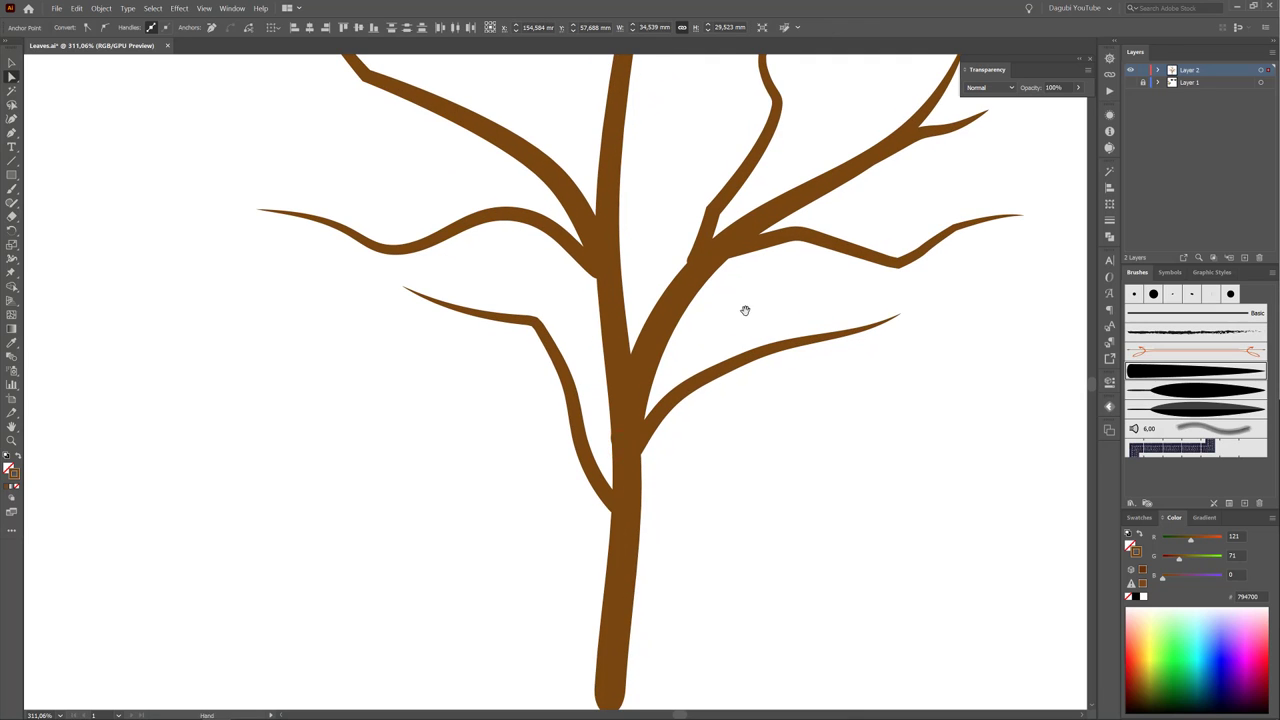
left_click_drag(744, 315, 600, 400)
left_click(806, 219)
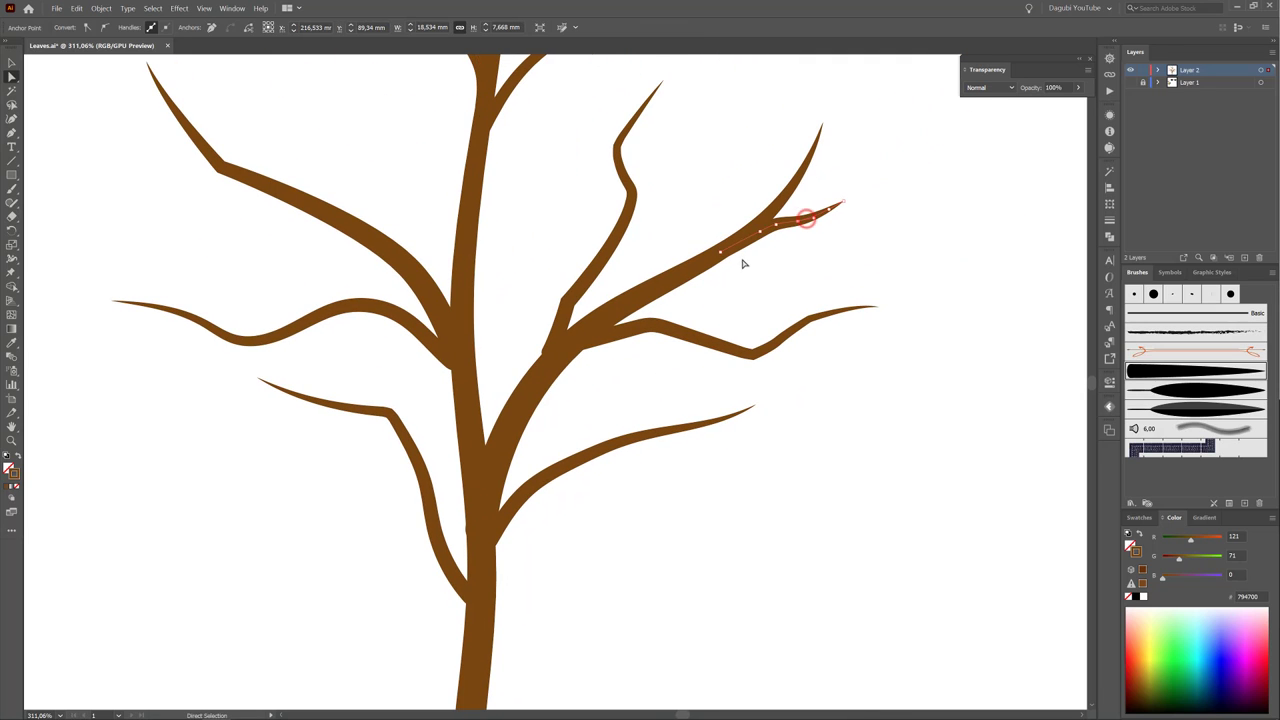
key("v")
left_click(760, 243)
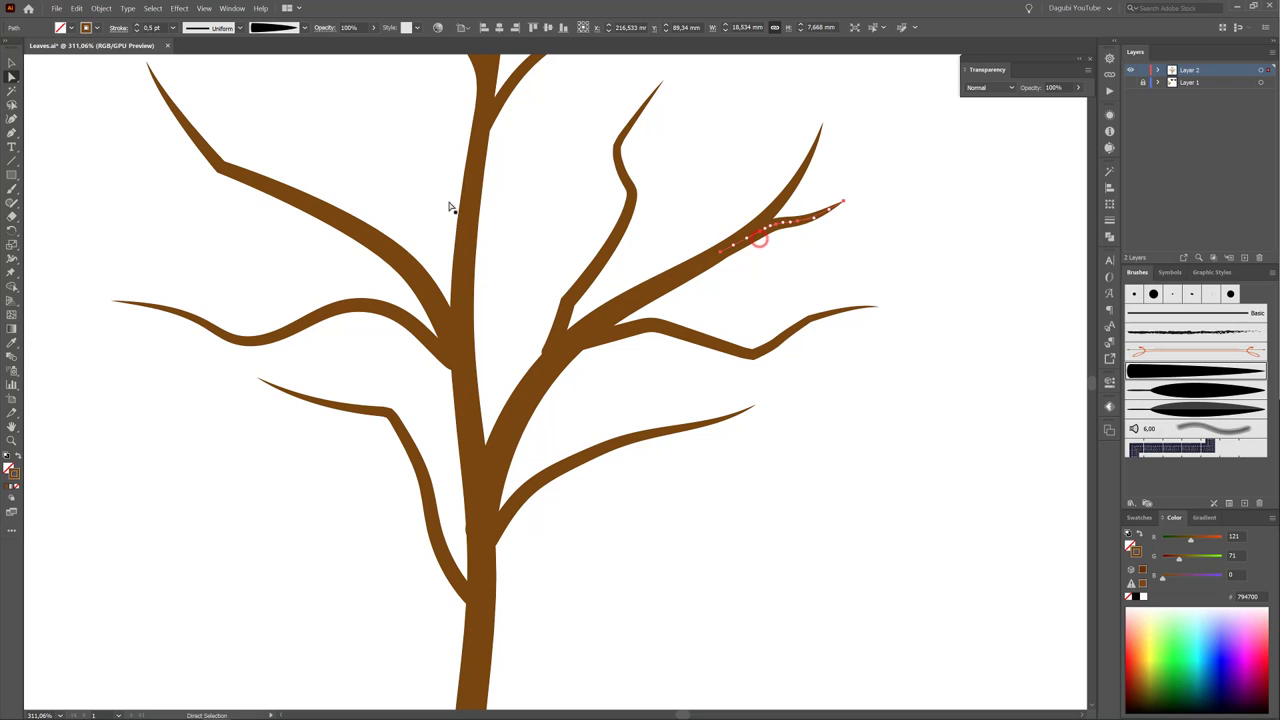
left_click(136, 30)
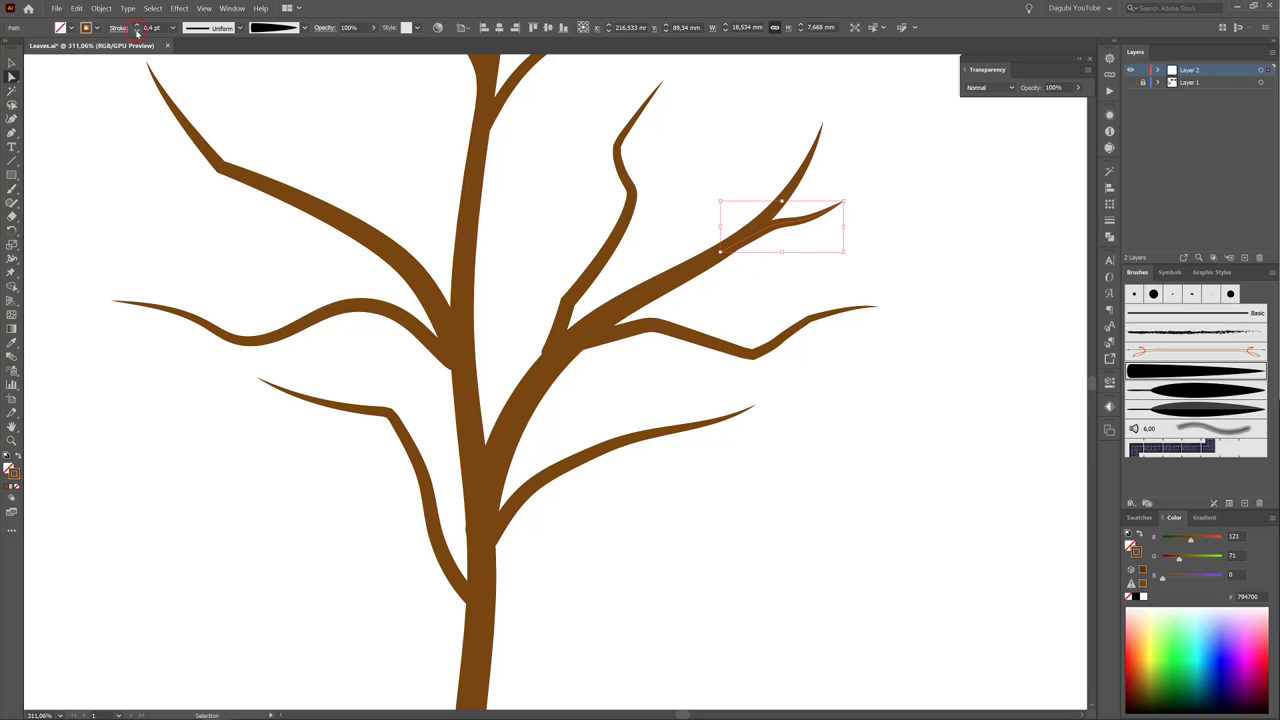
Step: Deselect the twig and save the document
key("a")
left_click_drag(606, 498, 813, 478)
scroll(903, 474, "down", 5)
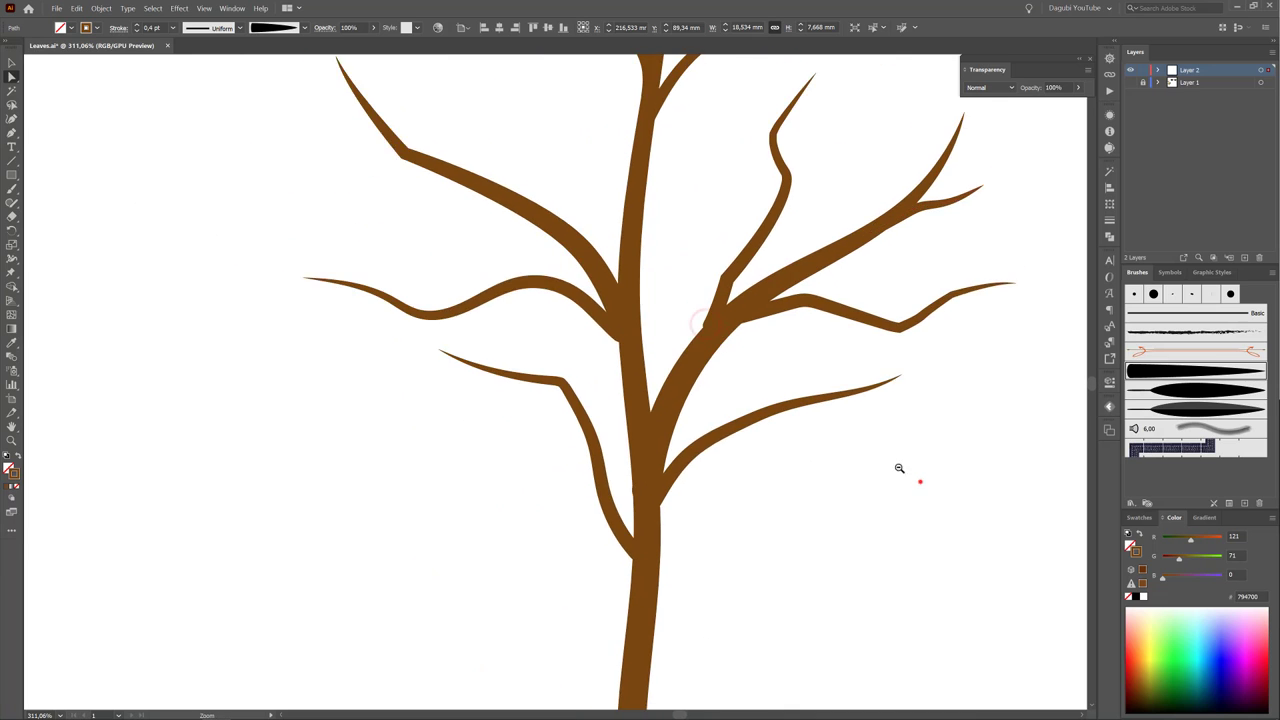
left_click_drag(850, 390, 734, 406)
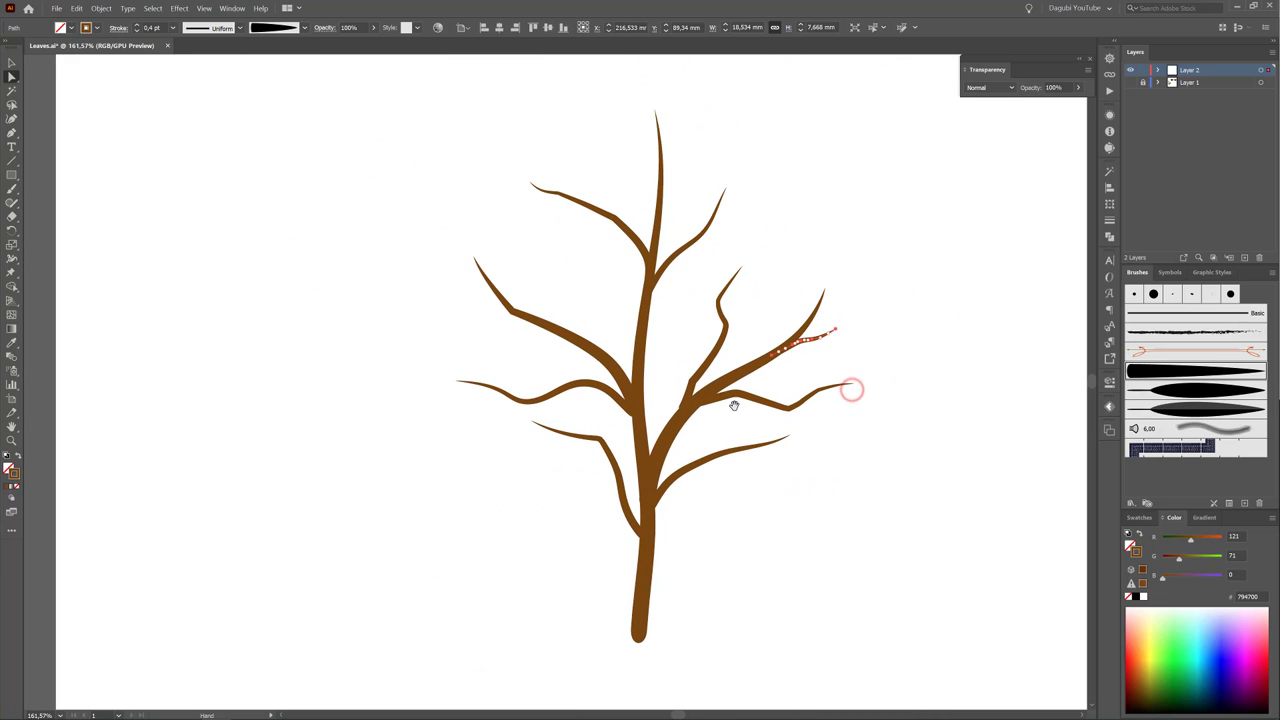
key("ctrl+0")
left_click(933, 477)
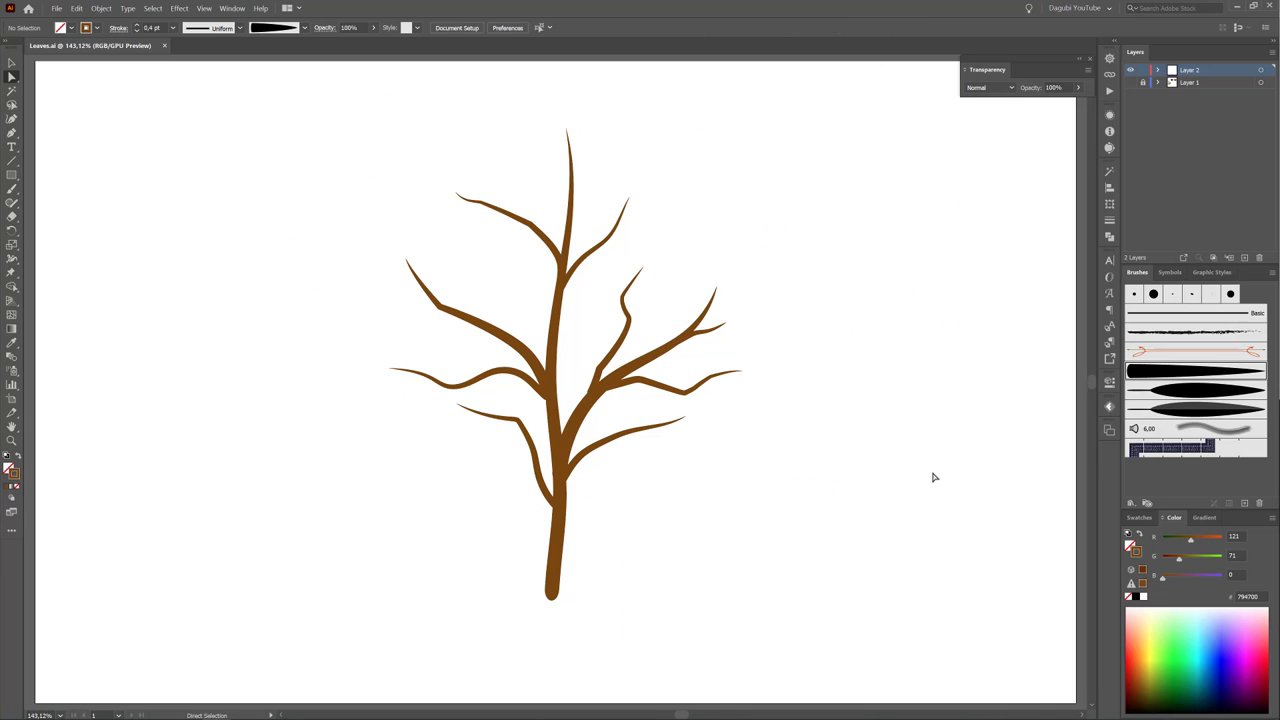
Step: Paint a test leaf about 38 mm tall beside the tree with the two-tone leaf brush and set its stroke to 1 pt
left_click(13, 190)
left_click(1190, 410)
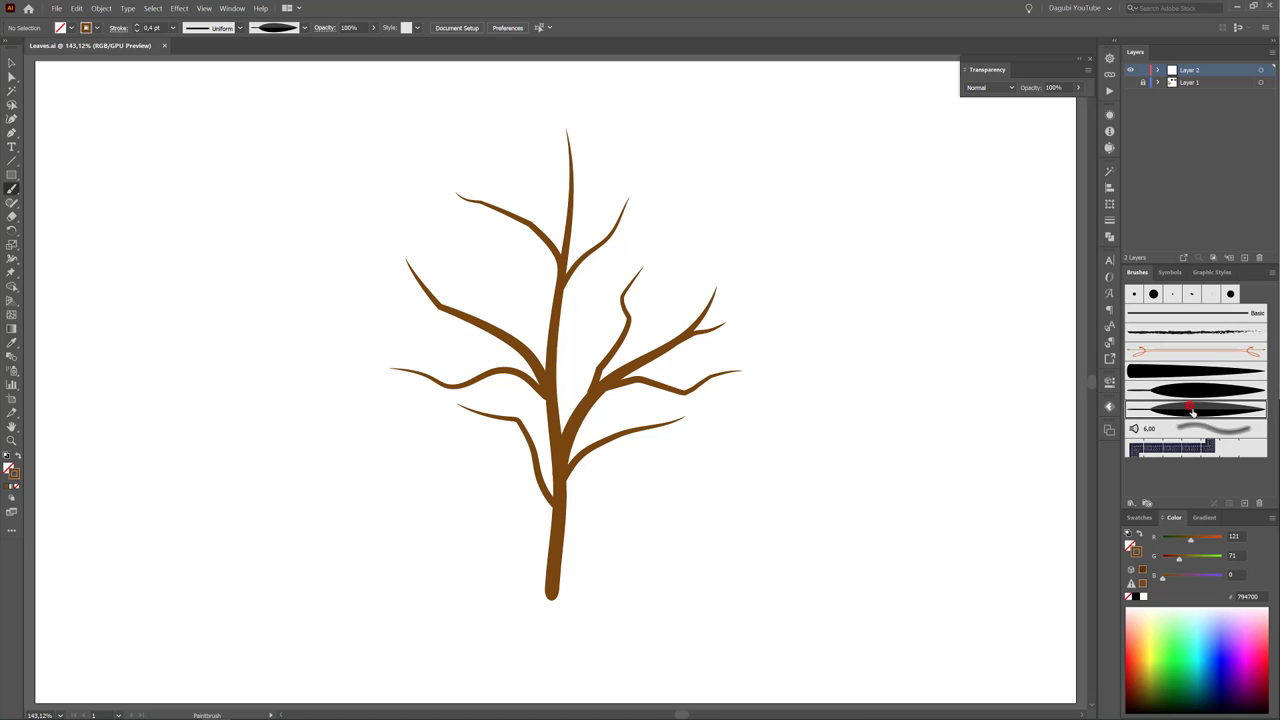
left_click_drag(836, 464, 852, 352)
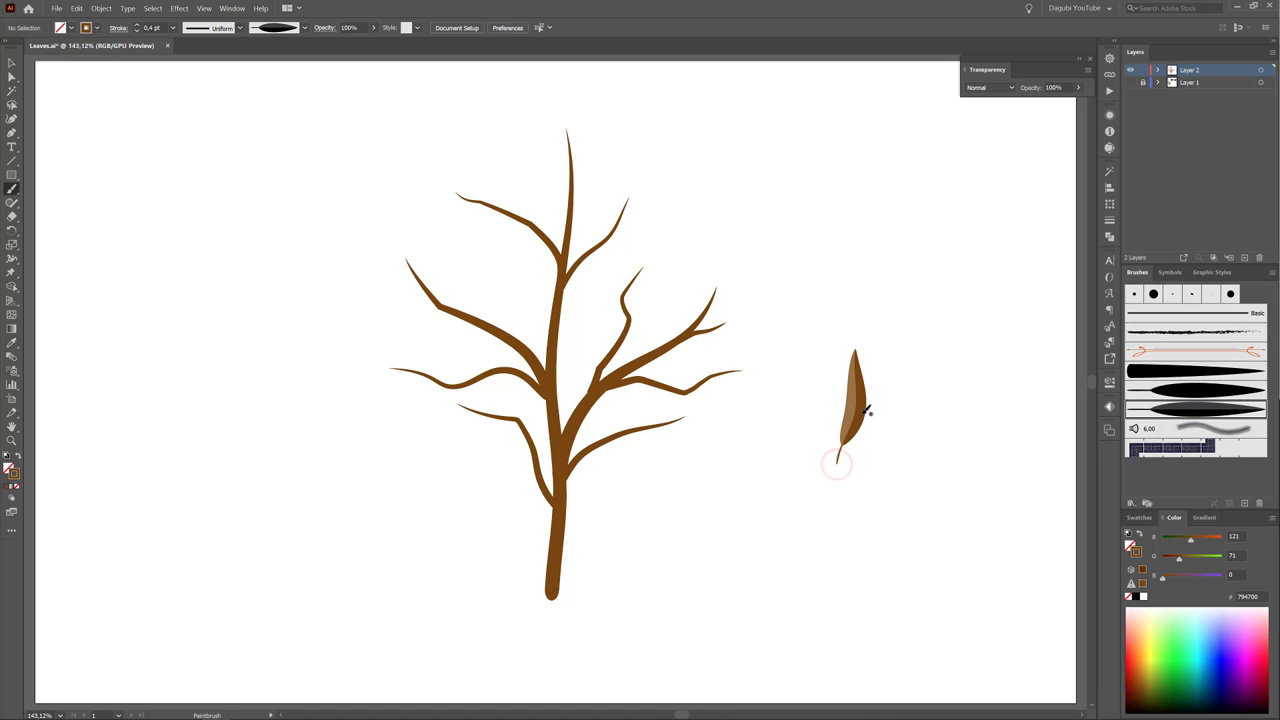
left_click(855, 405, "ctrl")
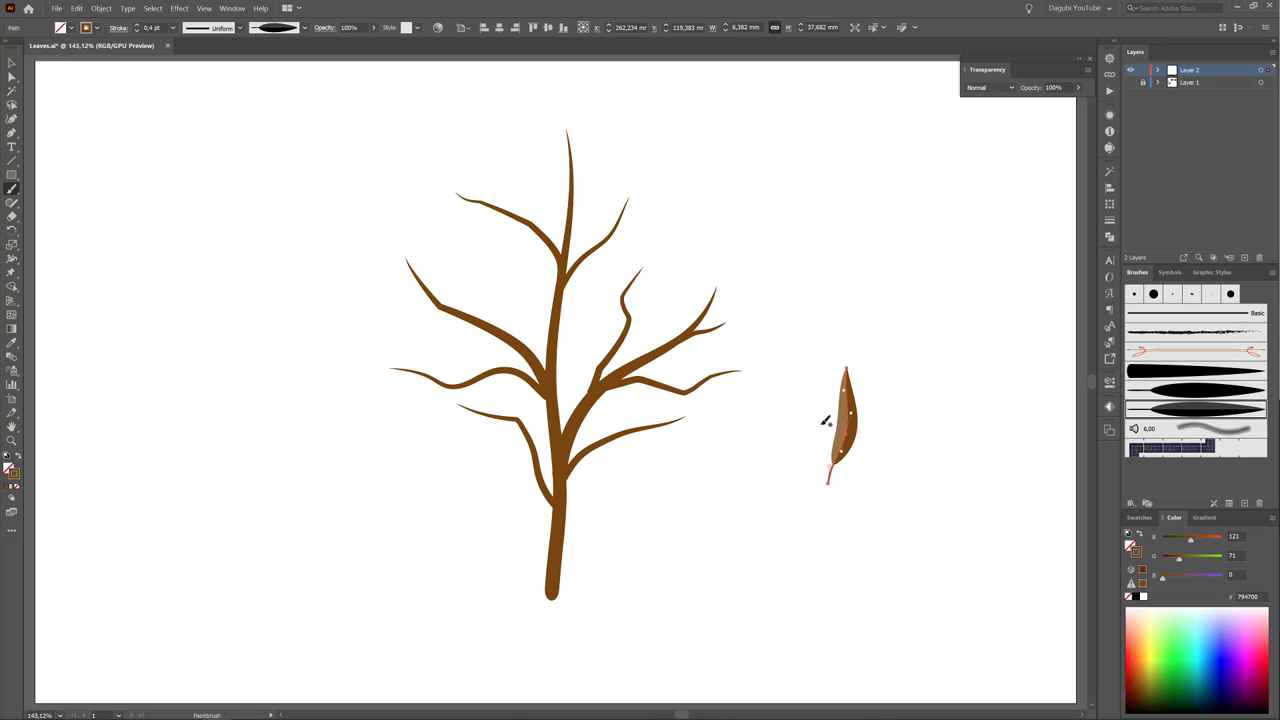
left_click(137, 27)
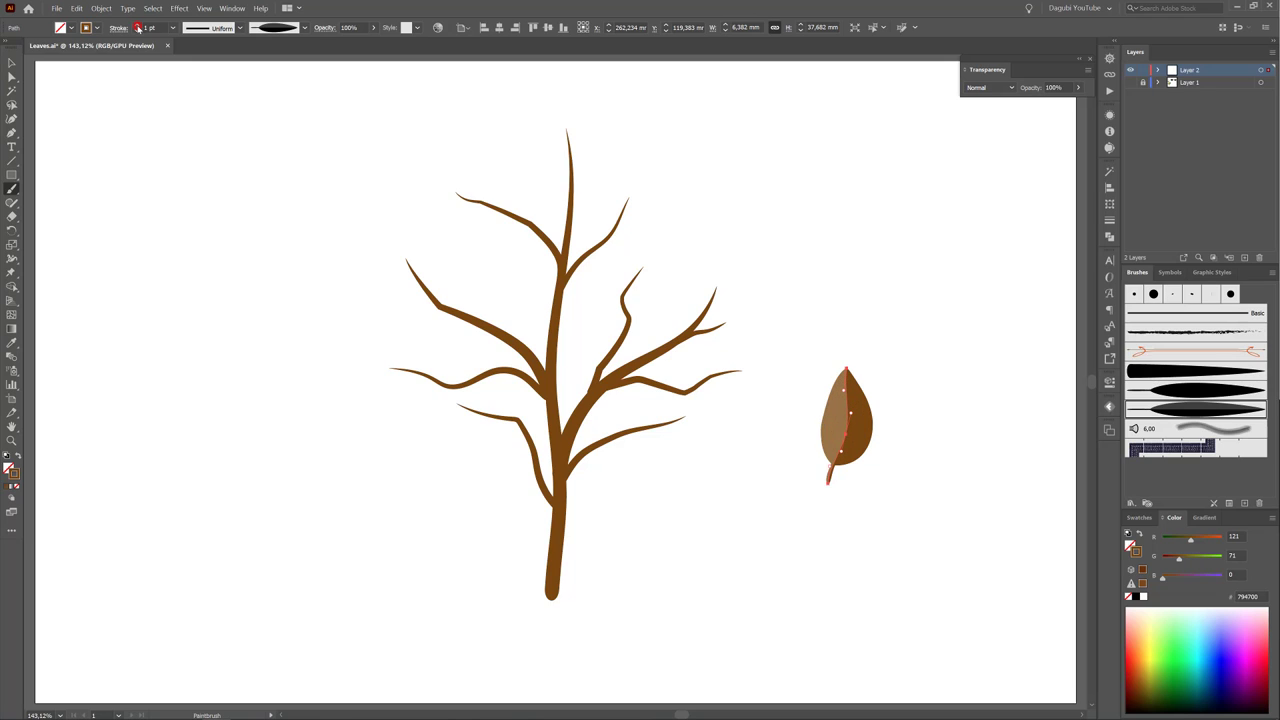
Step: Paint more test leaves of different lengths in the empty area beside the tree
mouse_move(932, 500)
left_mouse_down()
mouse_move(978, 438)
mouse_move(979, 276)
left_mouse_up()
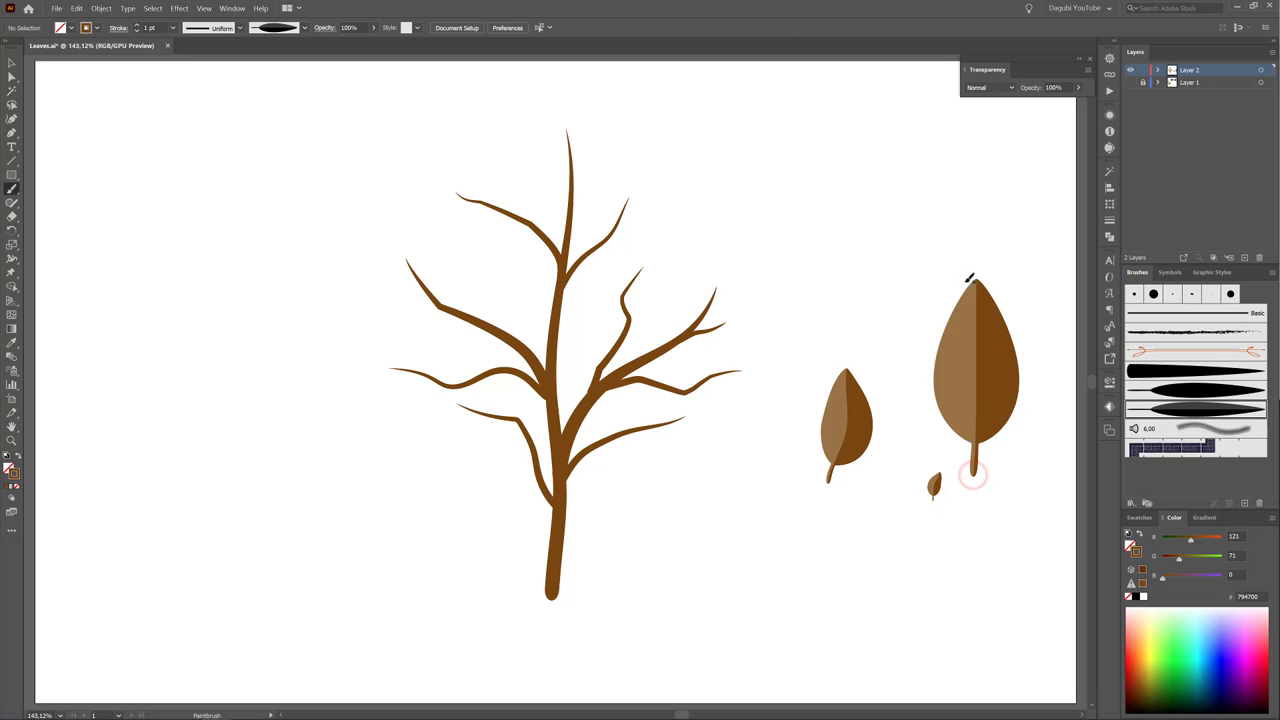
left_click_drag(884, 307, 895, 198)
mouse_move(821, 278)
left_mouse_down()
mouse_move(800, 190)
mouse_move(749, 177)
mouse_move(752, 136)
mouse_move(814, 128)
mouse_move(826, 100)
left_mouse_up()
Step: Delete all the test leaves beside the tree, keeping only the trunk and branches
key("a")
left_click_drag(734, 106, 971, 266)
key("Delete")
key("b")
key("Delete")
key("a")
left_click_drag(799, 256, 1040, 592)
key("Delete")
Step: Set the Paintbrush stroke colour to orange ff7f05
key("b")
left_click(1141, 667)
left_click_drag(1142, 660, 1139, 655)
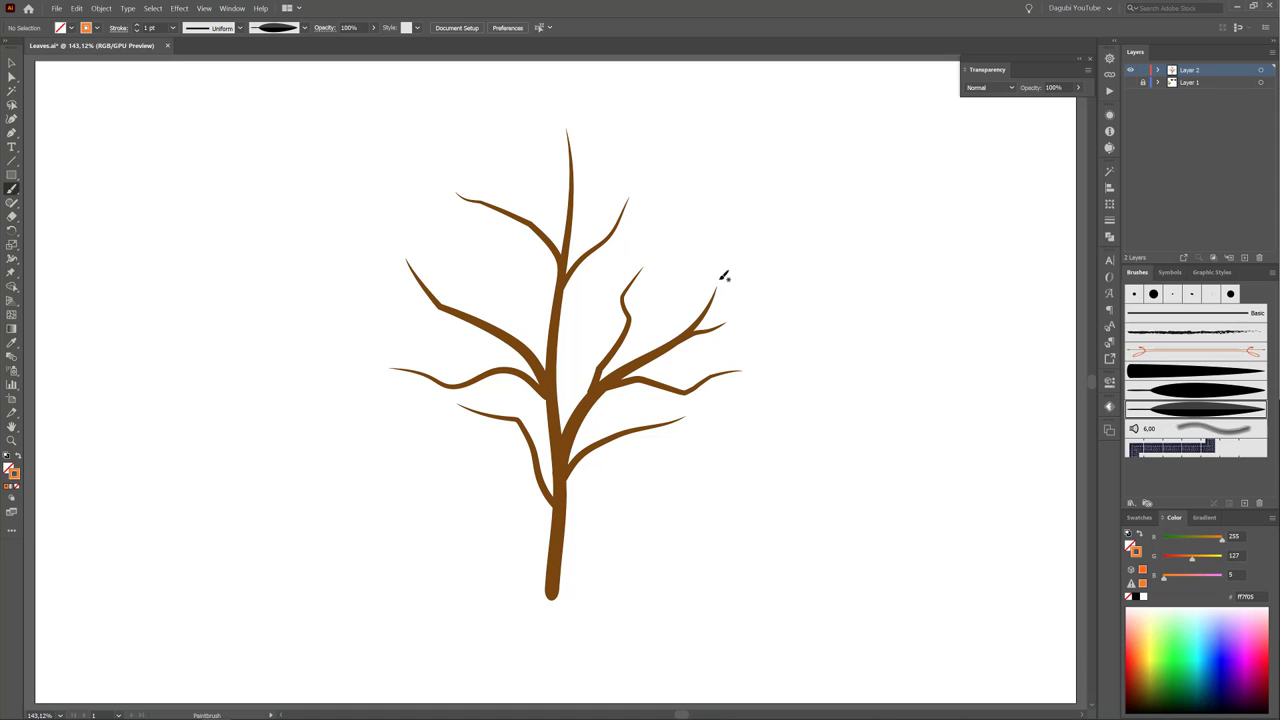
Step: Paint outward-pointing orange leaves at the tips of the right main branch, its twig and the two side branches below
scroll(591, 208, "up", 2, "alt")
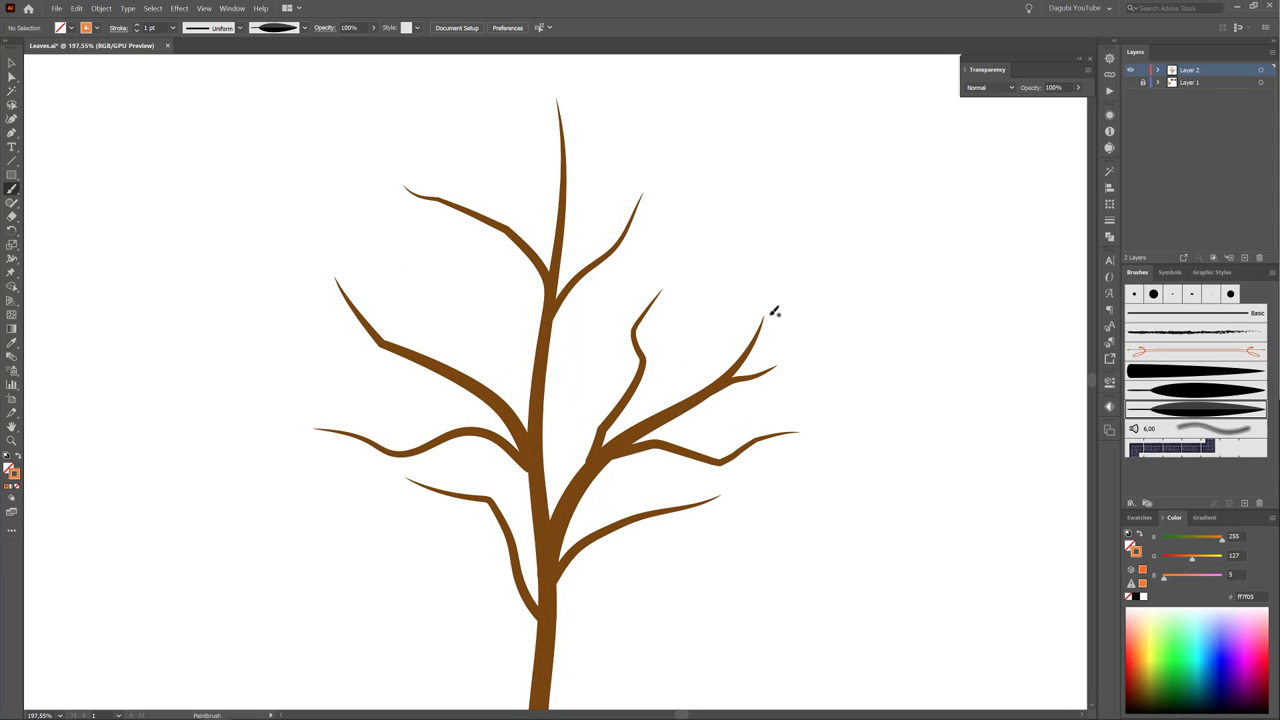
left_click_drag(763, 321, 777, 277)
left_click_drag(770, 369, 792, 353)
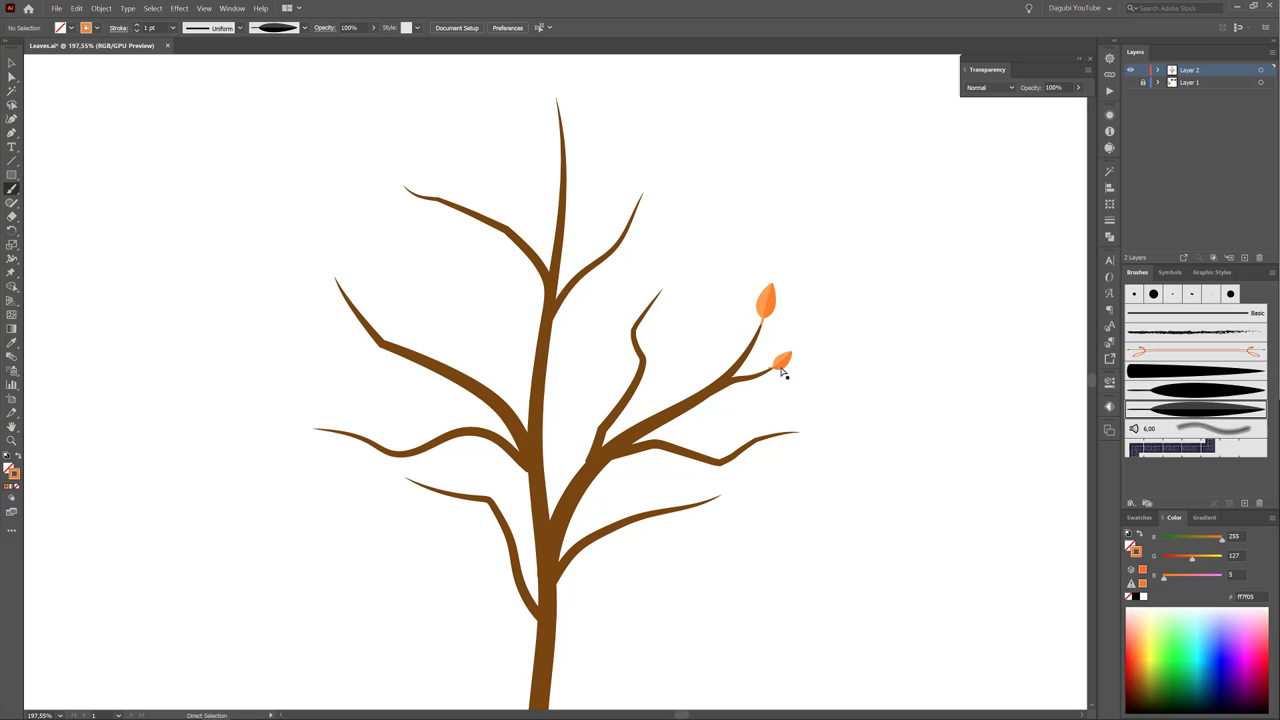
scroll(789, 374, "up", 7, "alt")
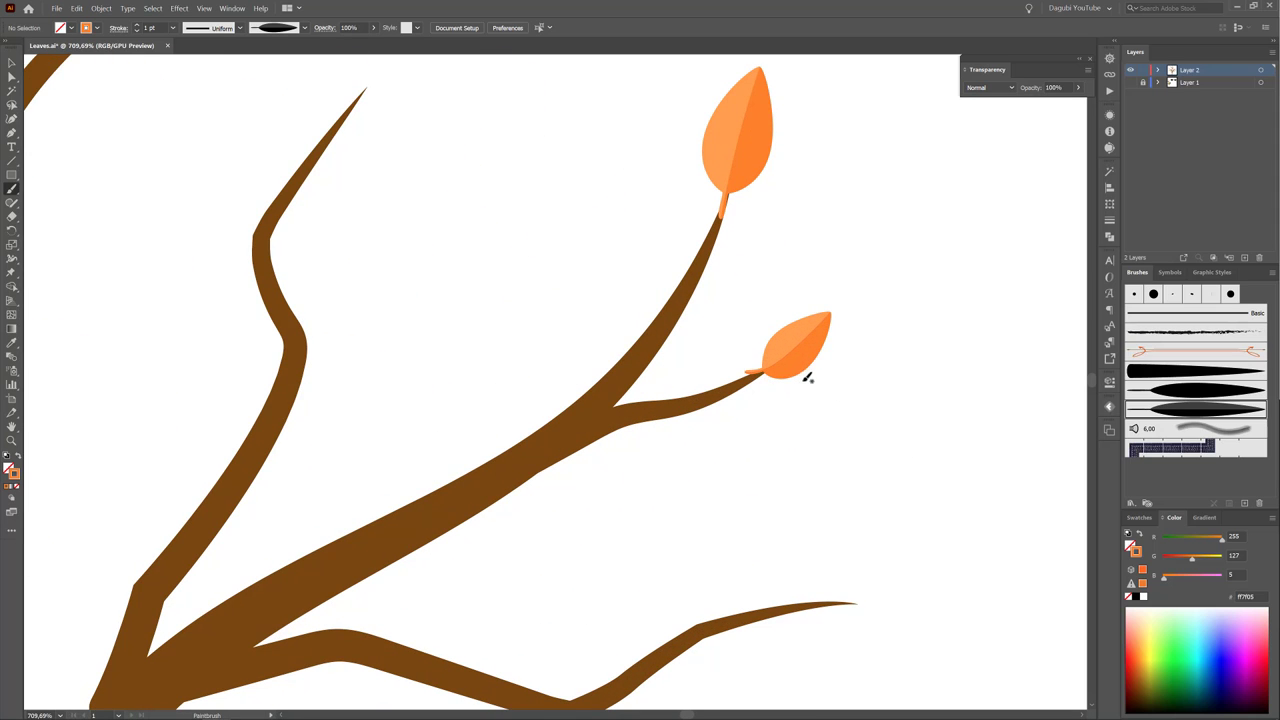
mouse_move(806, 372)
left_mouse_down()
mouse_move(827, 486)
mouse_move(862, 547)
mouse_move(809, 382)
mouse_move(847, 398)
left_mouse_up()
scroll(883, 563, "down", 4)
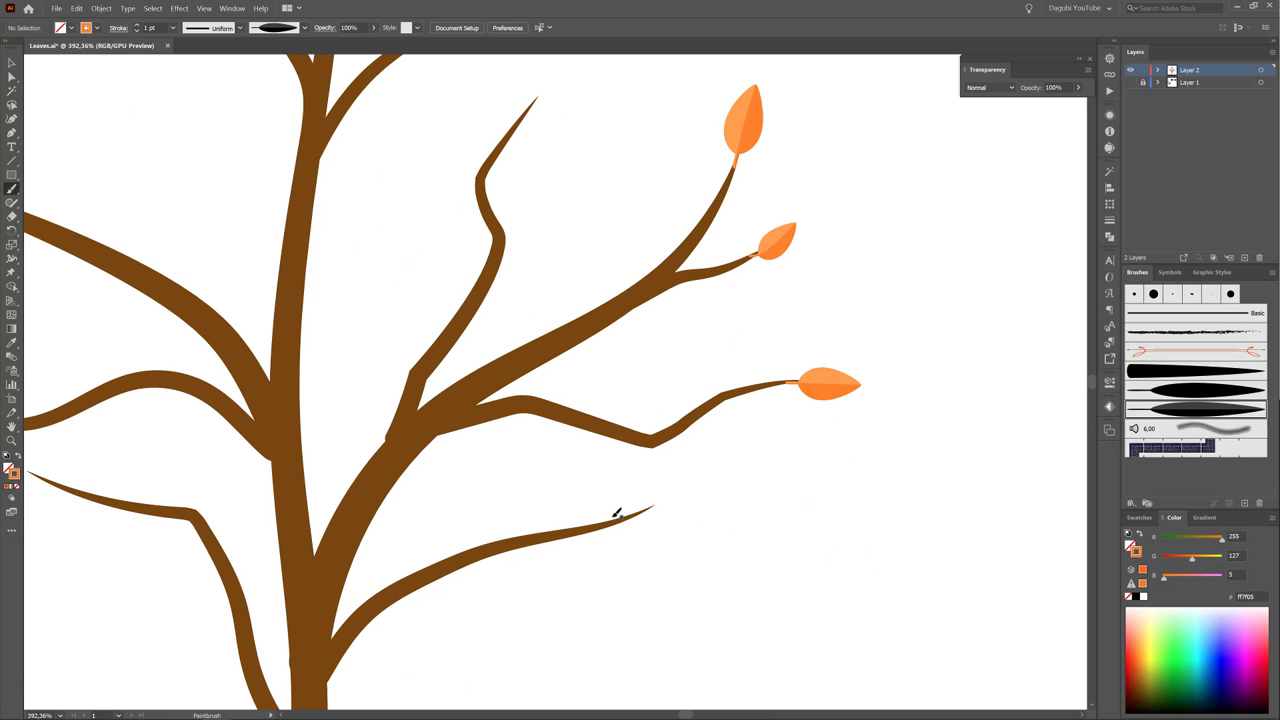
left_click_drag(640, 512, 695, 483)
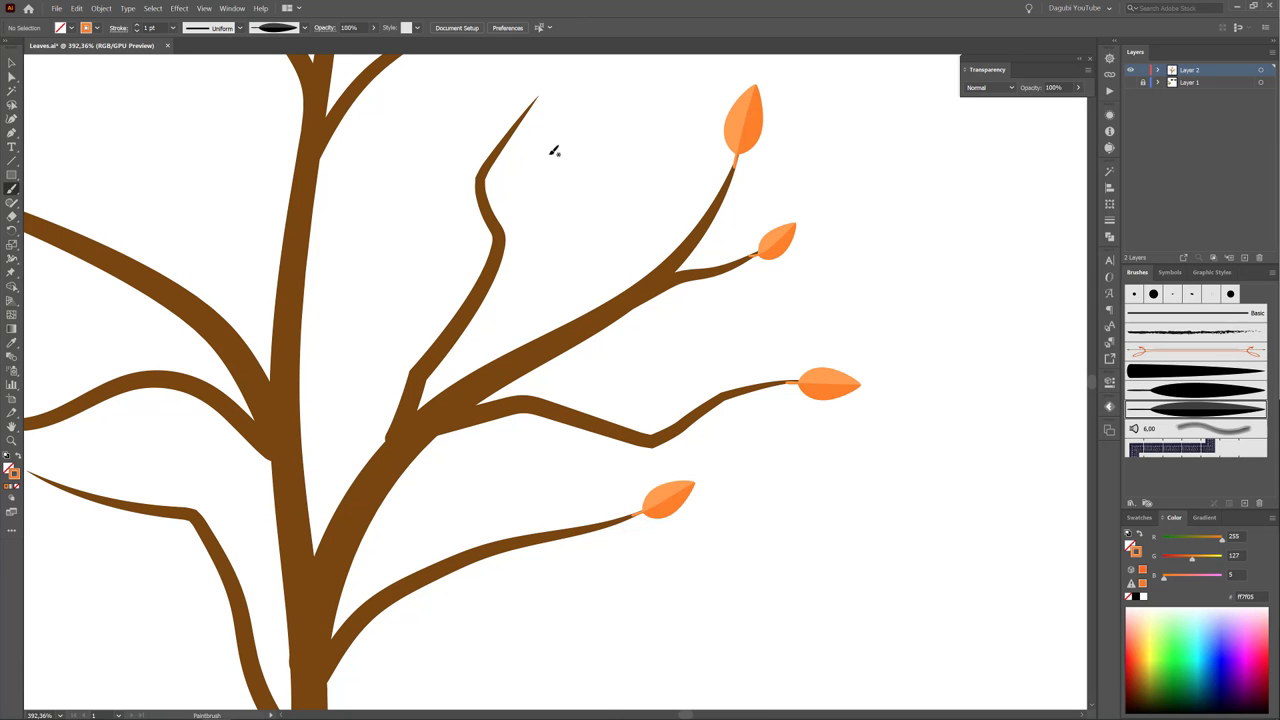
Step: Paint orange leaves at the tips of the inner right branch, the trunk and the two upper side branches
left_click_drag(593, 166, 605, 341)
left_click_drag(535, 290, 577, 222)
left_click_drag(530, 166, 580, 337)
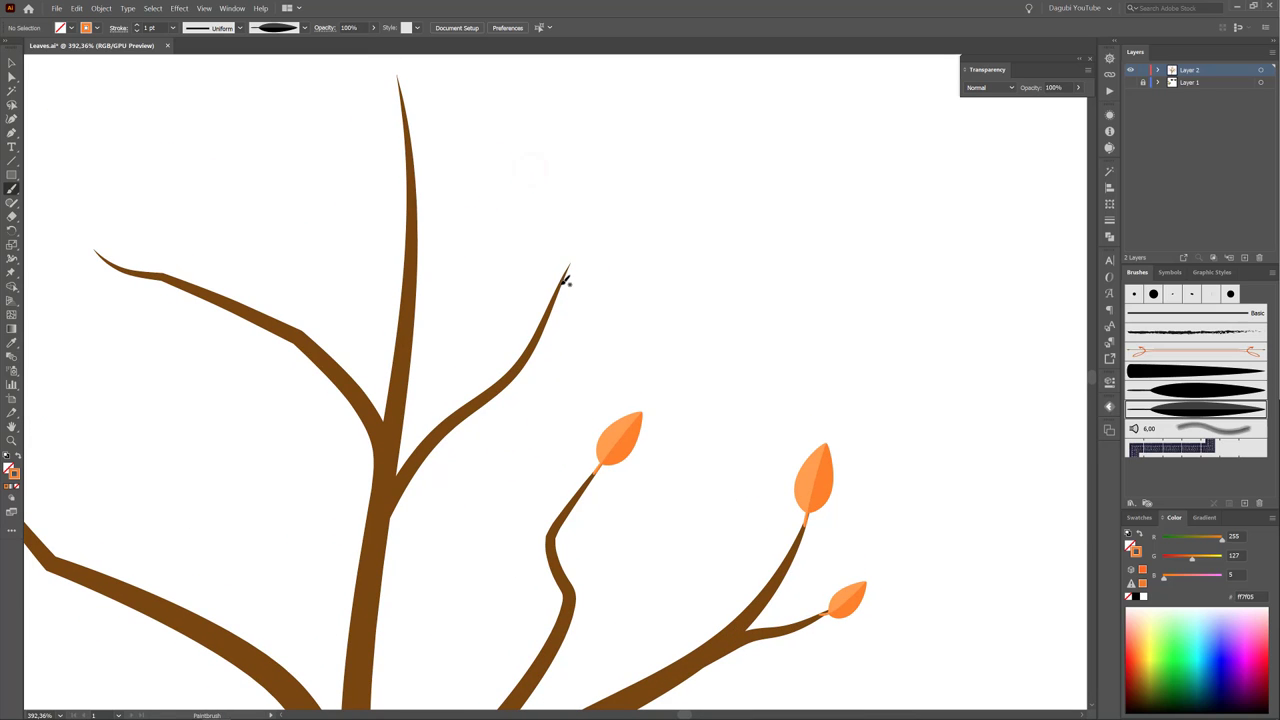
left_click_drag(560, 286, 597, 217)
mouse_move(450, 188)
left_mouse_down()
mouse_move(483, 221)
mouse_move(580, 223)
left_mouse_up()
left_click_drag(508, 402, 683, 263)
mouse_move(475, 308)
left_mouse_down()
mouse_move(443, 256)
mouse_move(472, 286)
mouse_move(458, 285)
left_mouse_up()
scroll(597, 586, "down", 5)
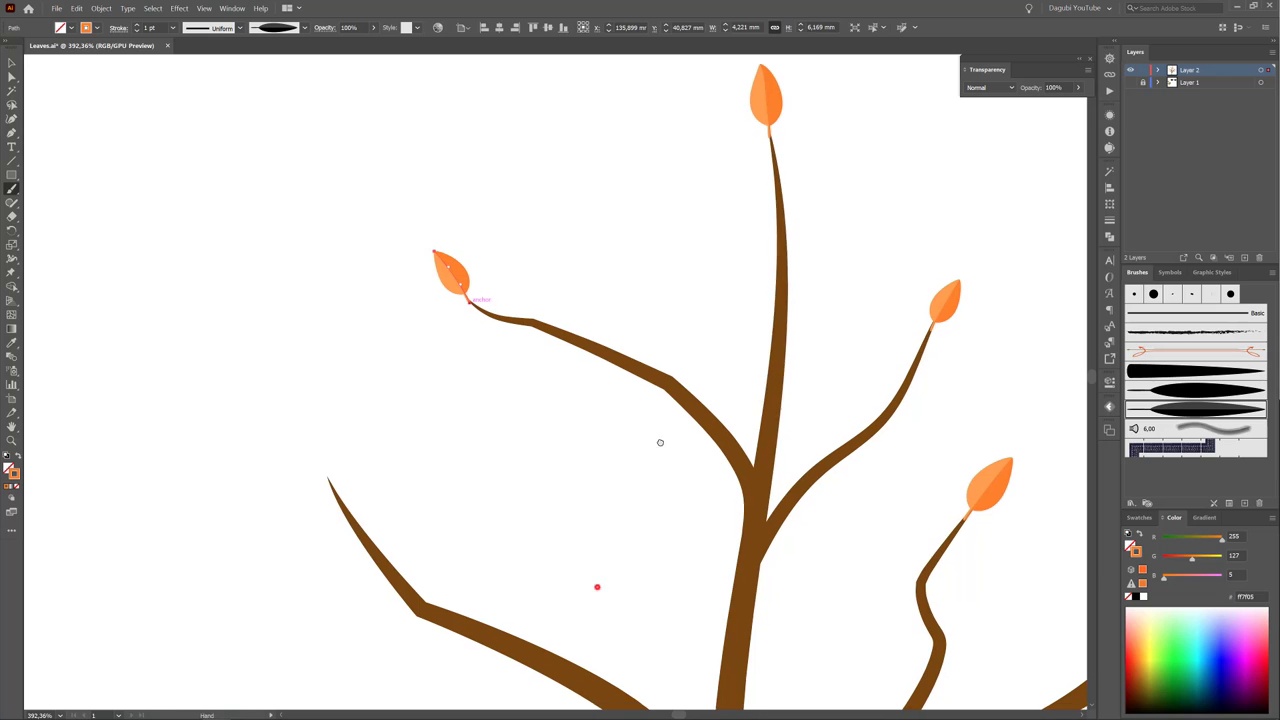
Step: Paint outward-pointing orange leaves at the tips of the three remaining left branches, adjusting the middle one to sit on its tip
left_click_drag(408, 323, 378, 256)
left_click_drag(371, 611, 307, 603)
key("ctrl")
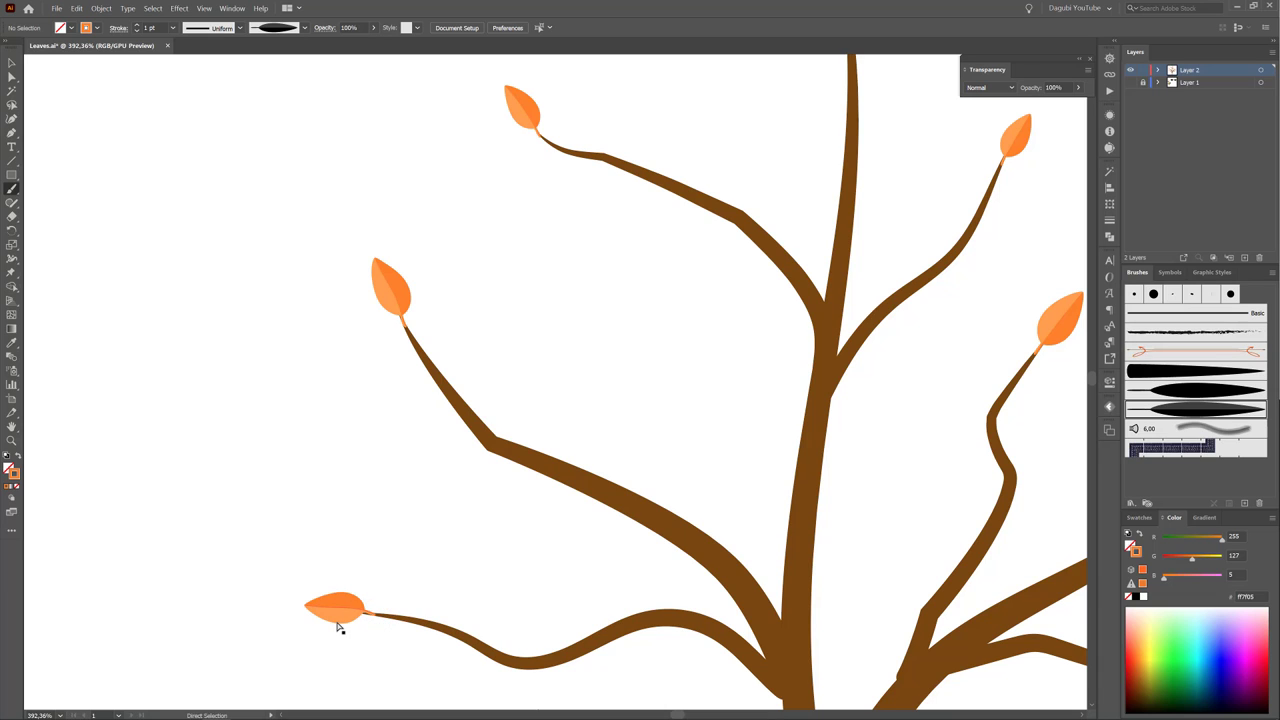
left_click(331, 610, "ctrl")
scroll(700, 645, "down", 3)
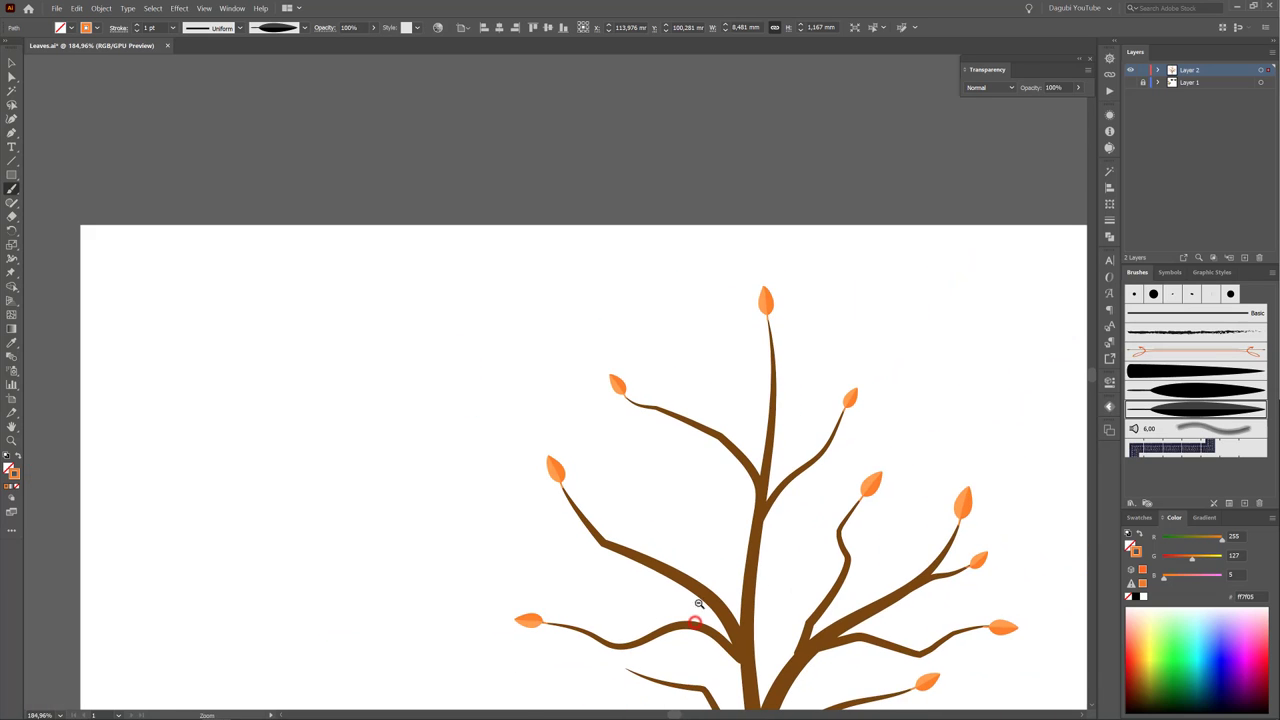
scroll(650, 590, "down", 5)
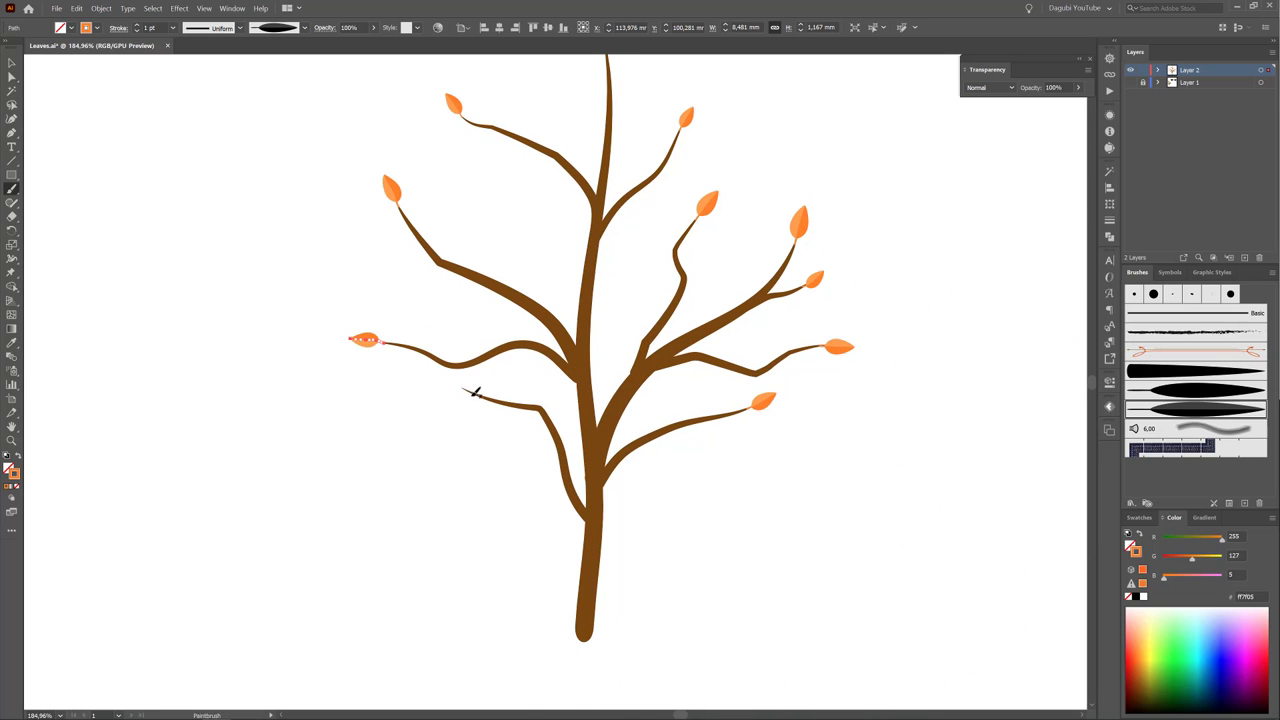
left_click_drag(456, 380, 431, 379)
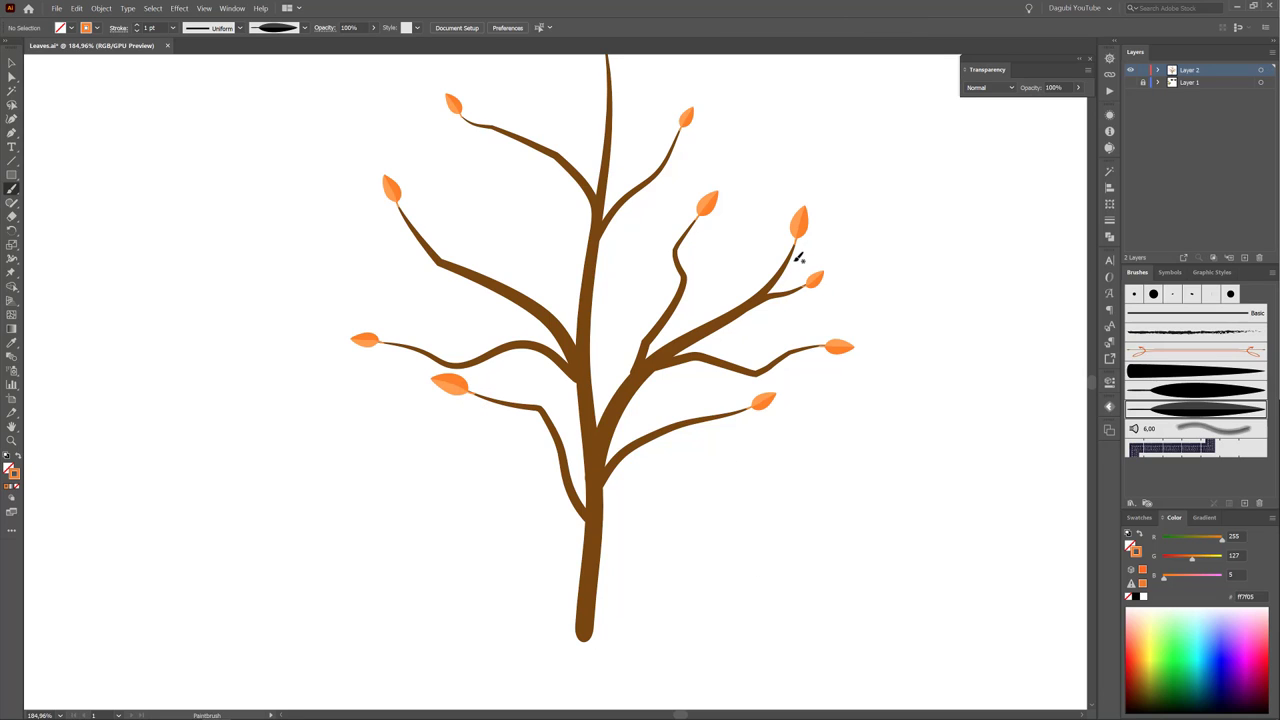
Step: Paint orange leaves along both sides of the right main branch and under its twig, moving the upper ones so their stems touch the branch
mouse_move(793, 258)
left_mouse_down()
mouse_move(830, 241)
mouse_move(780, 266)
mouse_move(770, 210)
mouse_move(771, 260)
left_mouse_up()
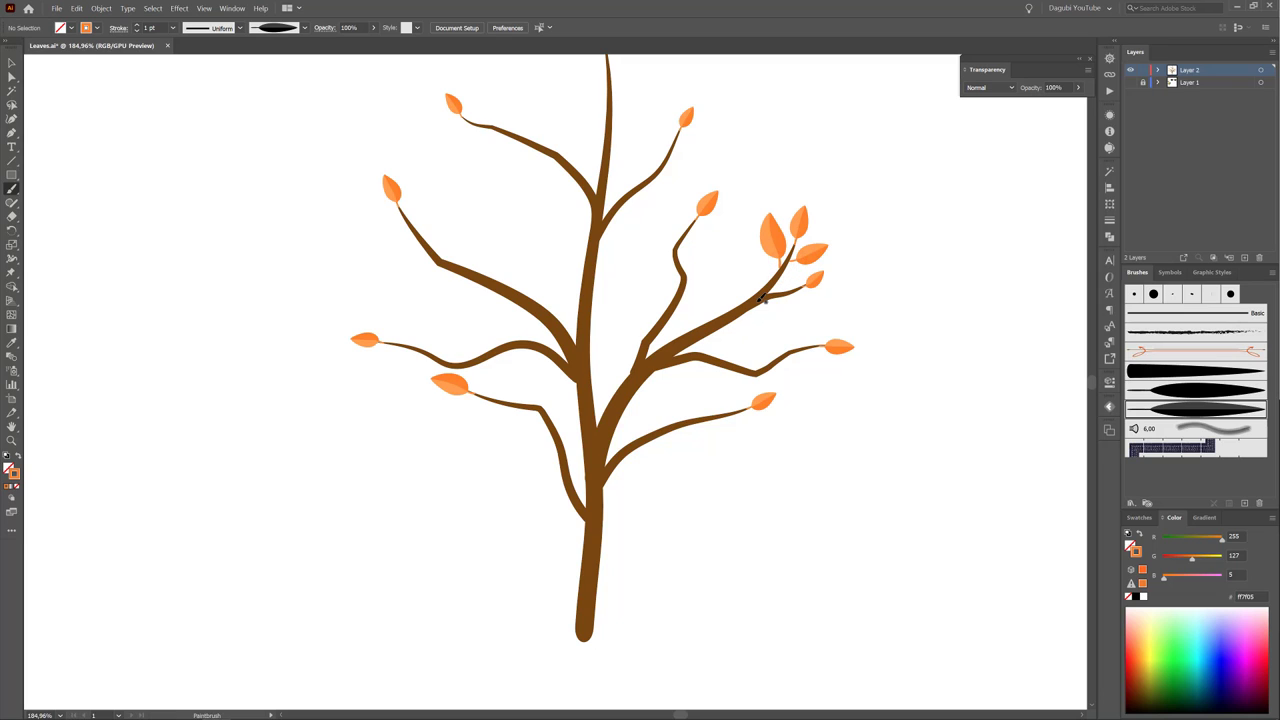
mouse_move(756, 308)
left_mouse_down()
mouse_move(806, 318)
mouse_move(789, 293)
mouse_move(827, 313)
left_mouse_up()
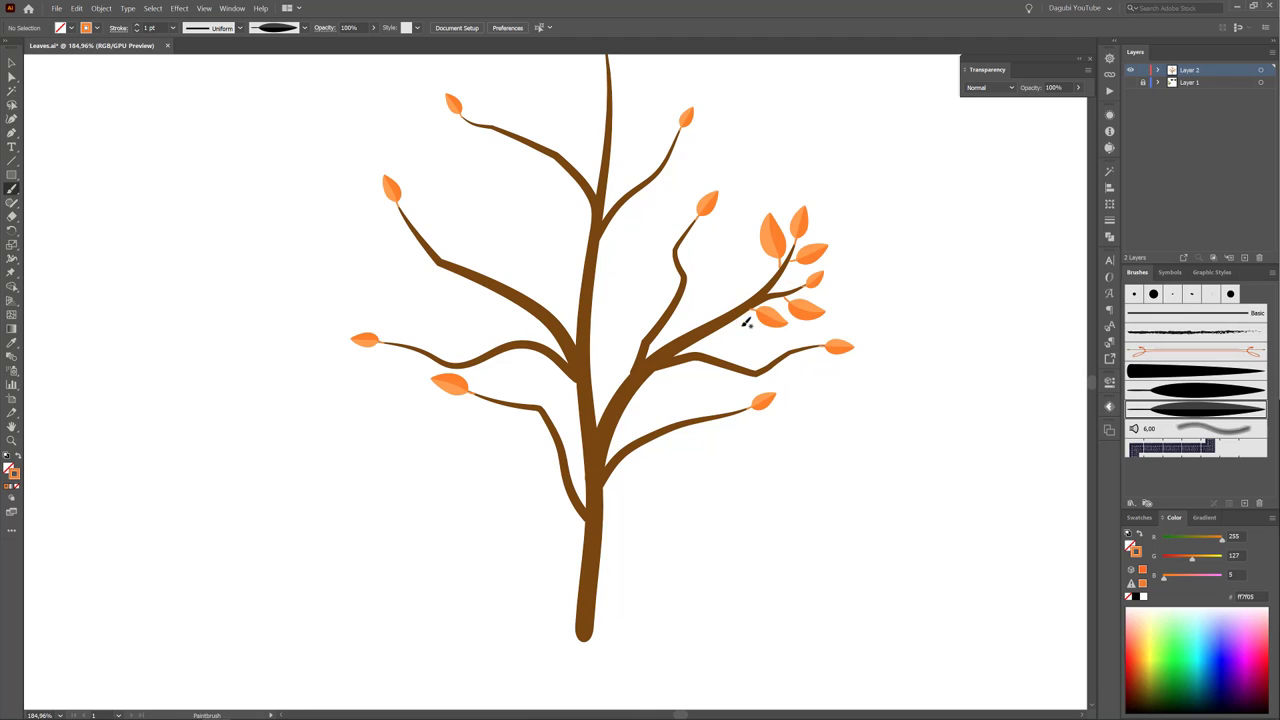
left_click_drag(741, 293, 749, 243)
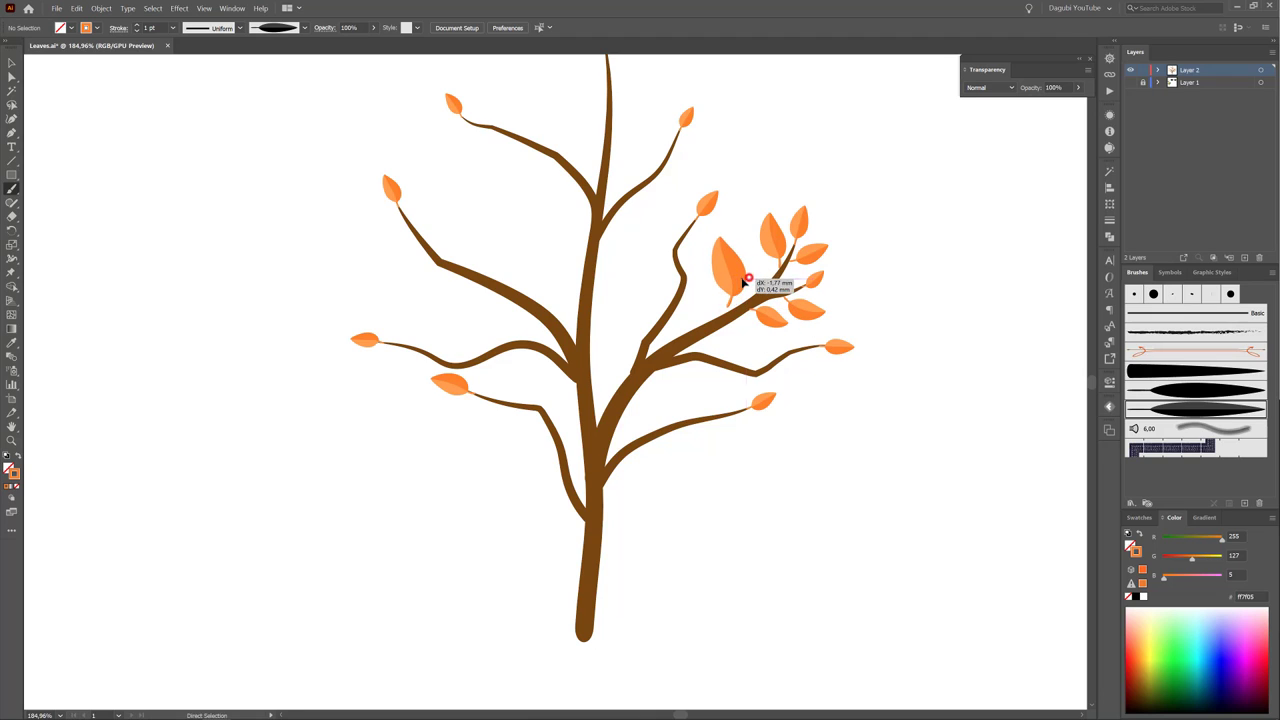
key("ctrl+z")
mouse_move(757, 268)
left_mouse_down()
mouse_move(757, 222)
mouse_move(752, 232)
left_mouse_up()
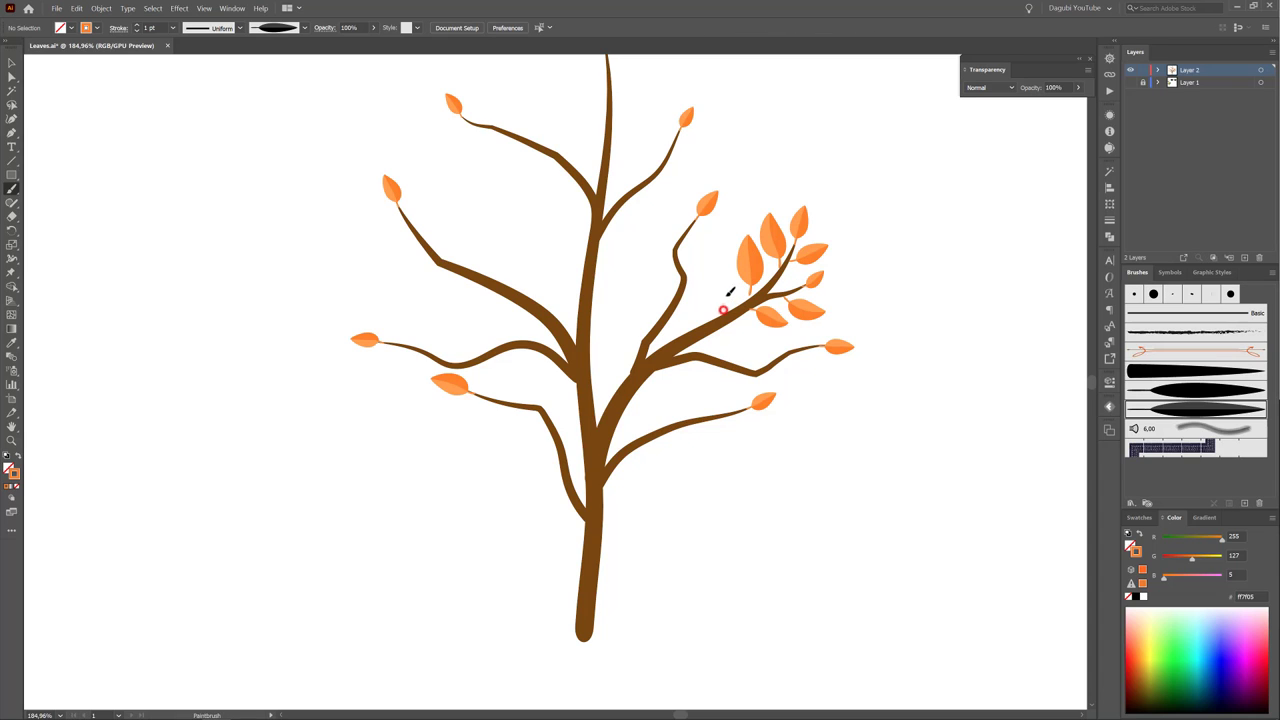
left_click_drag(723, 311, 720, 262)
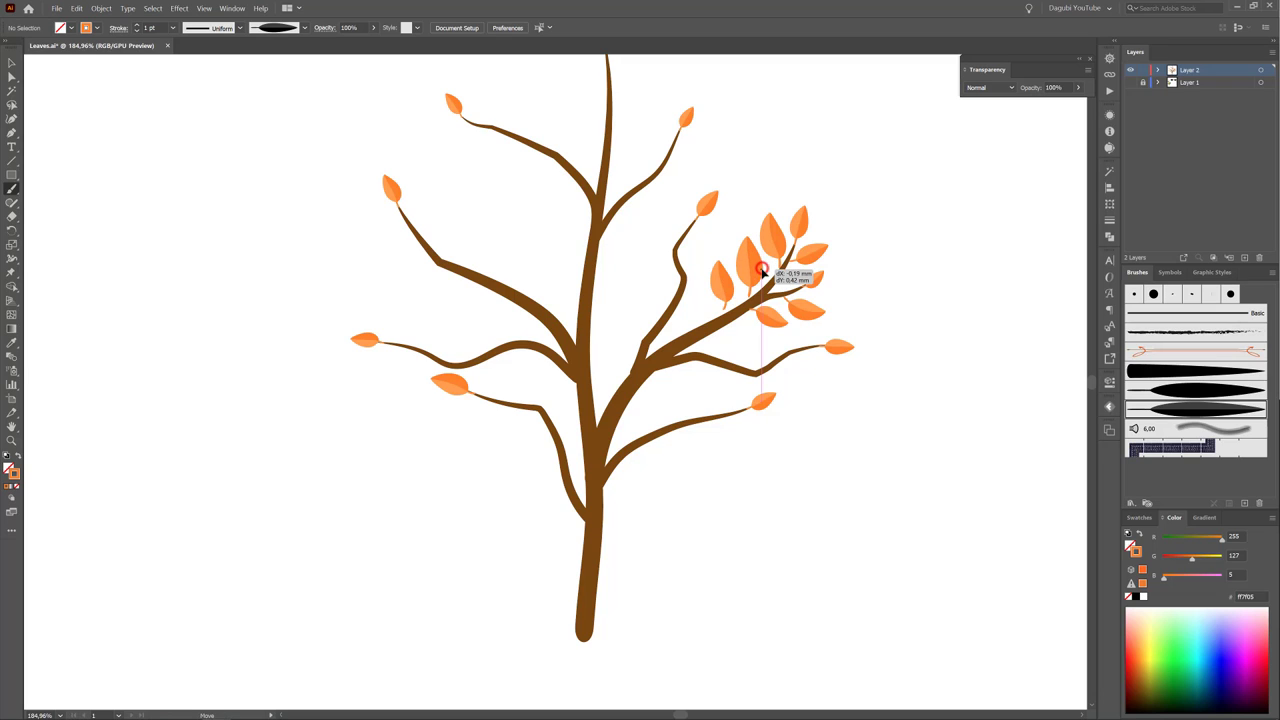
left_click(731, 292)
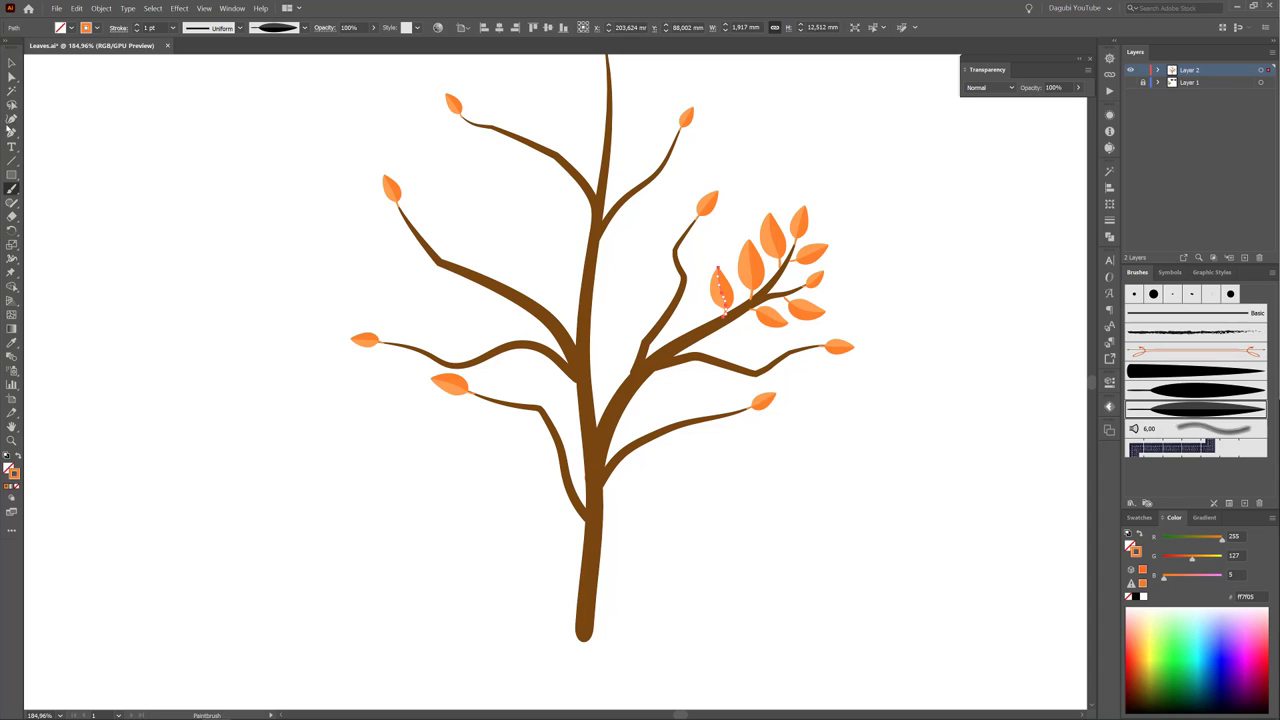
Step: Switch to Draw Behind and paint leaves behind the lowest left branch, the wavy right branch and the inner right branch
left_click(13, 499)
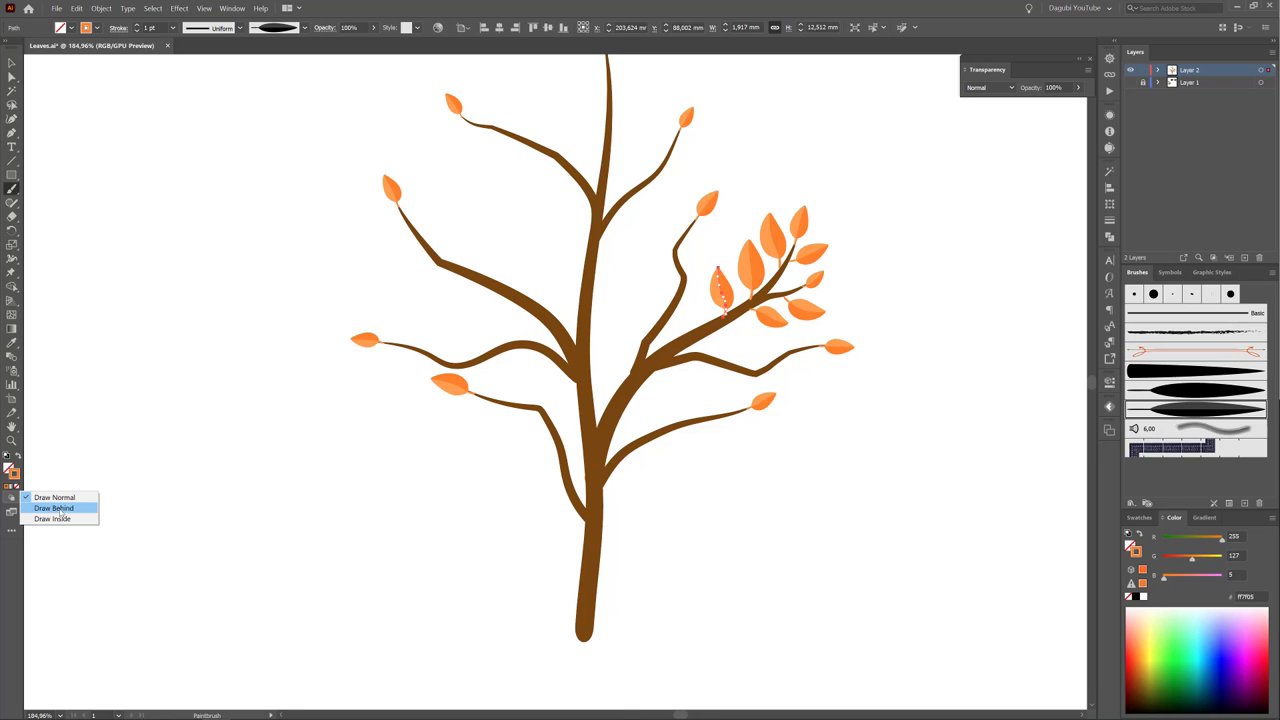
left_click(60, 510)
left_click_drag(487, 388, 478, 343)
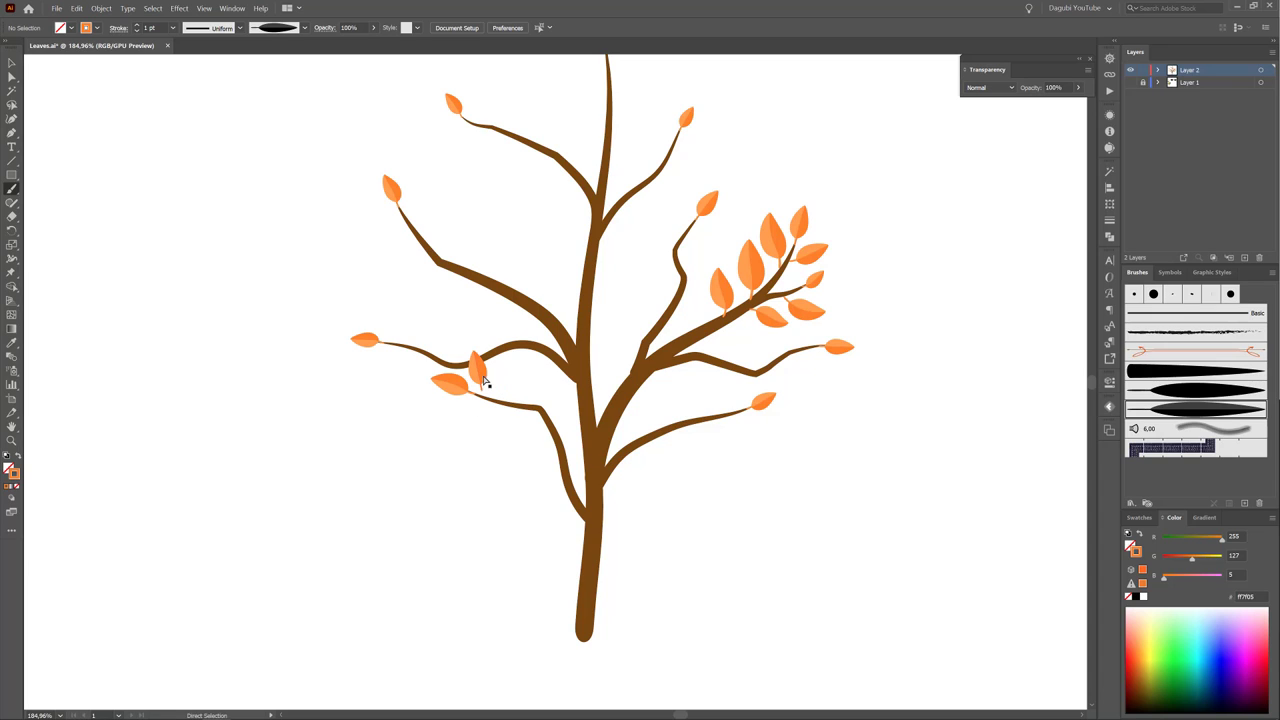
key("ctrl+z")
left_click_drag(484, 396, 472, 328)
mouse_move(706, 360)
left_mouse_down()
mouse_move(744, 377)
mouse_move(790, 352)
mouse_move(791, 337)
left_mouse_up()
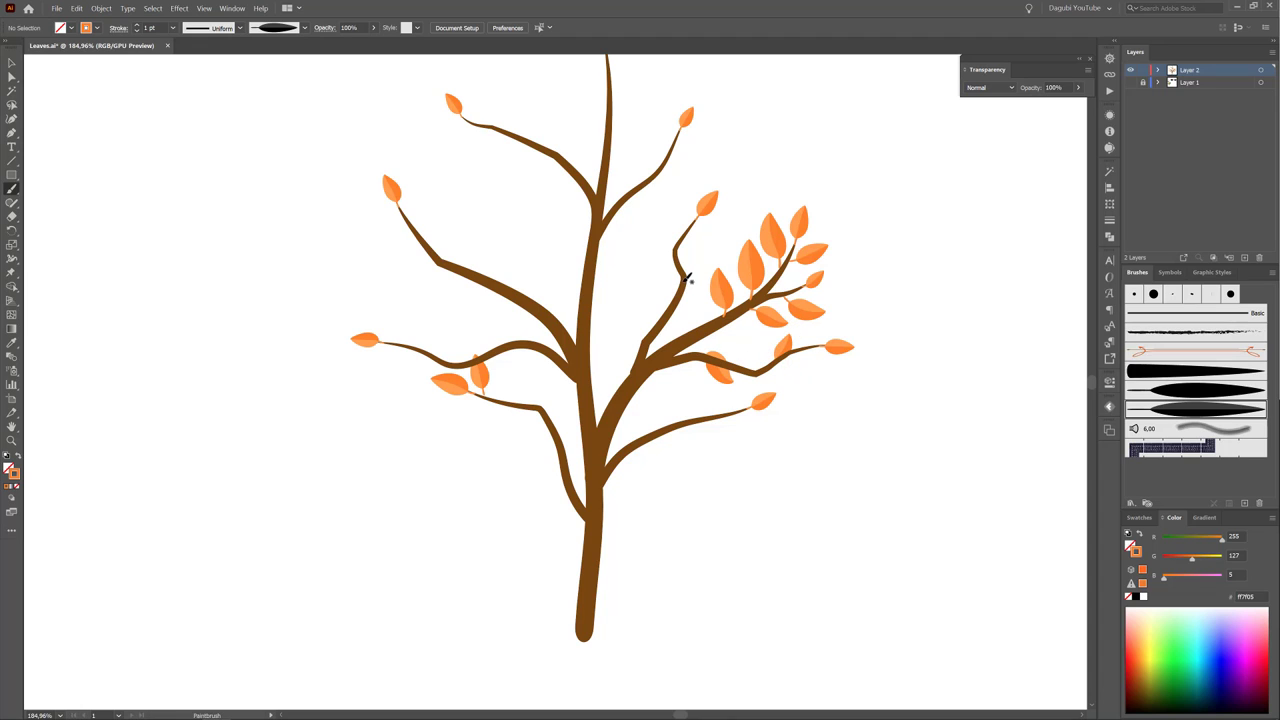
left_click_drag(687, 272, 690, 240)
left_click_drag(655, 319, 649, 277)
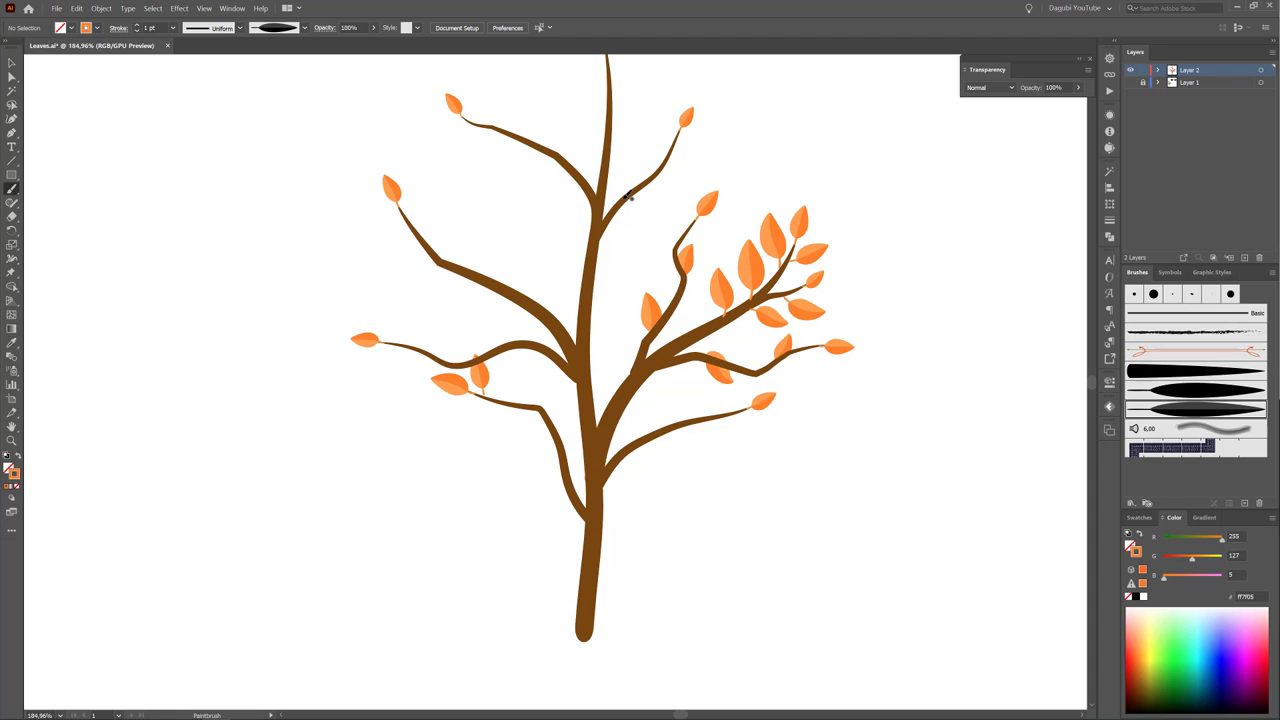
Step: Paint more leaves behind the upper side branches, the left branches, the lowest right branch and the upper trunk
left_click_drag(623, 200, 662, 195)
left_click_drag(525, 130, 513, 108)
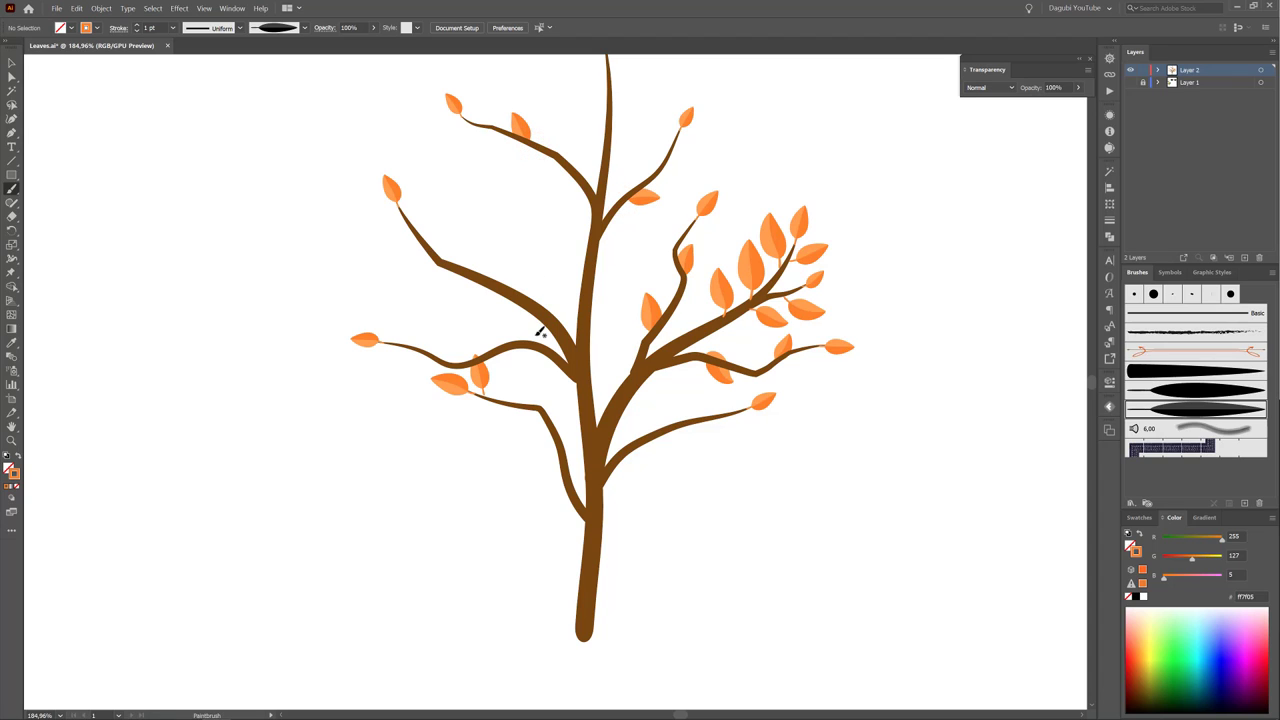
left_click_drag(557, 437, 512, 425)
mouse_move(432, 358)
left_mouse_down()
mouse_move(407, 327)
mouse_move(419, 345)
left_mouse_up()
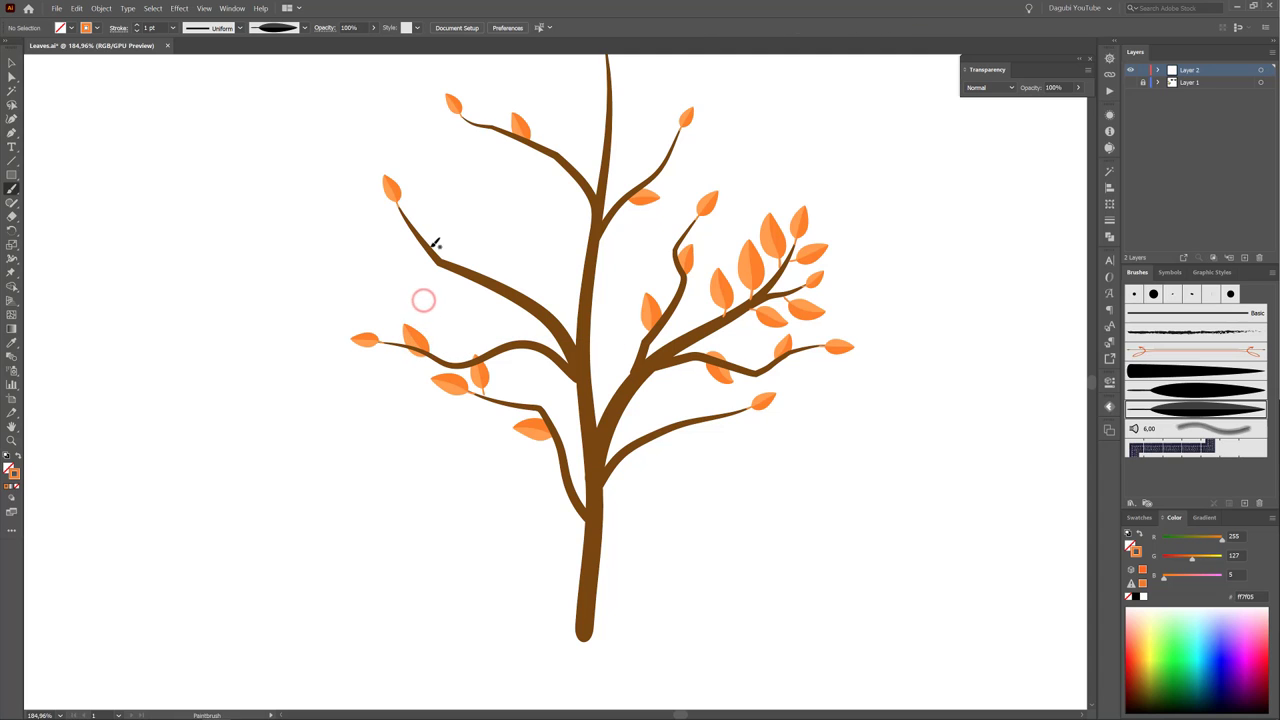
left_click_drag(410, 238, 387, 242)
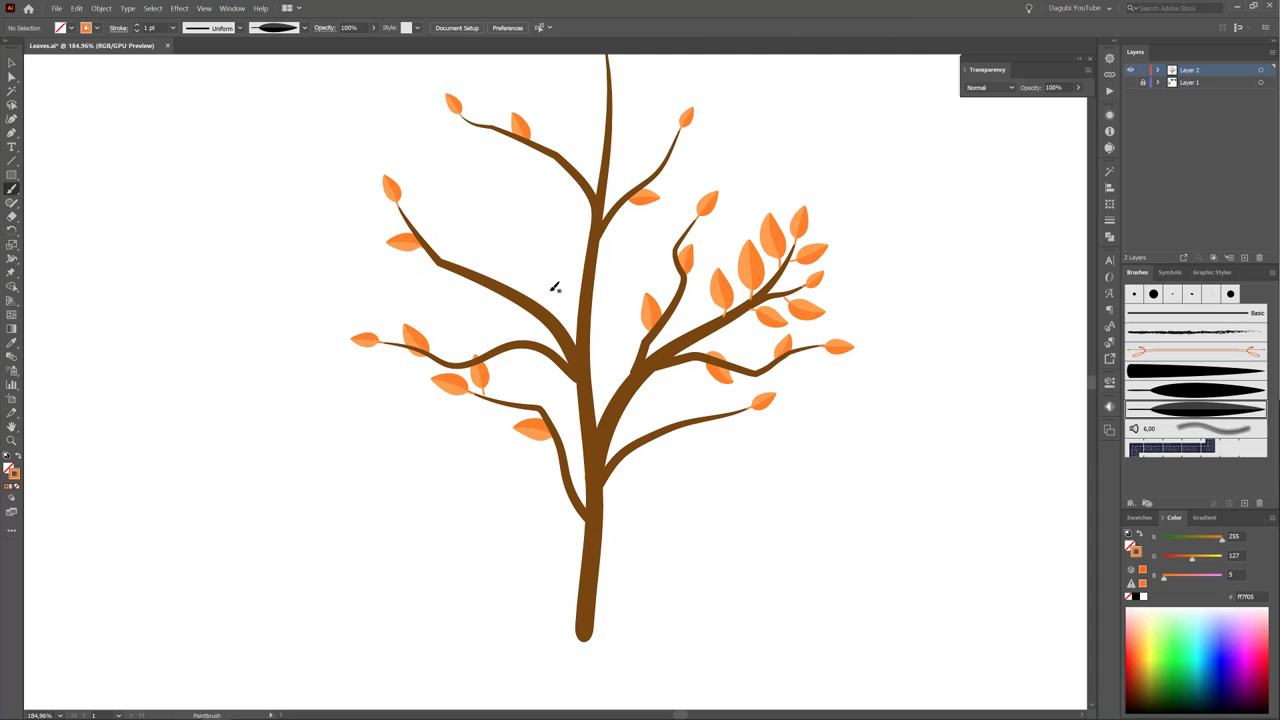
left_click_drag(620, 405, 600, 435)
left_click_drag(606, 412, 606, 402)
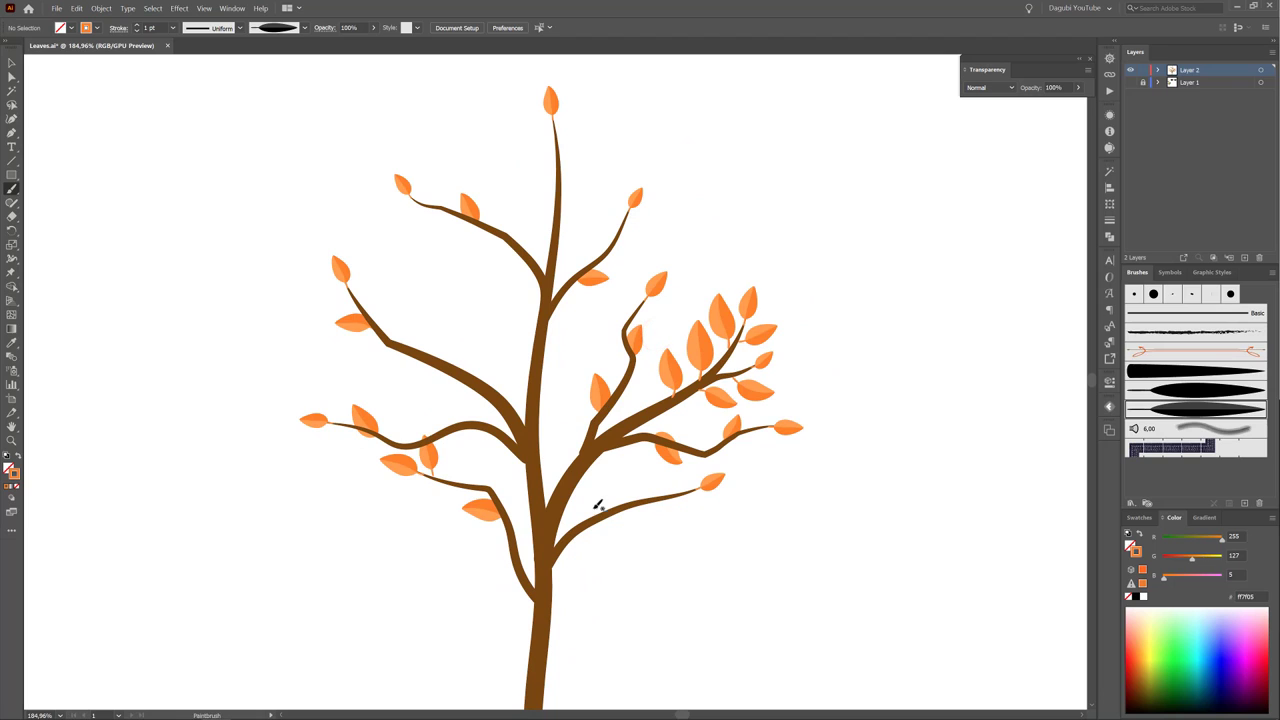
left_click_drag(597, 517, 641, 524)
left_click_drag(558, 204, 583, 137)
left_click_drag(394, 333, 399, 308)
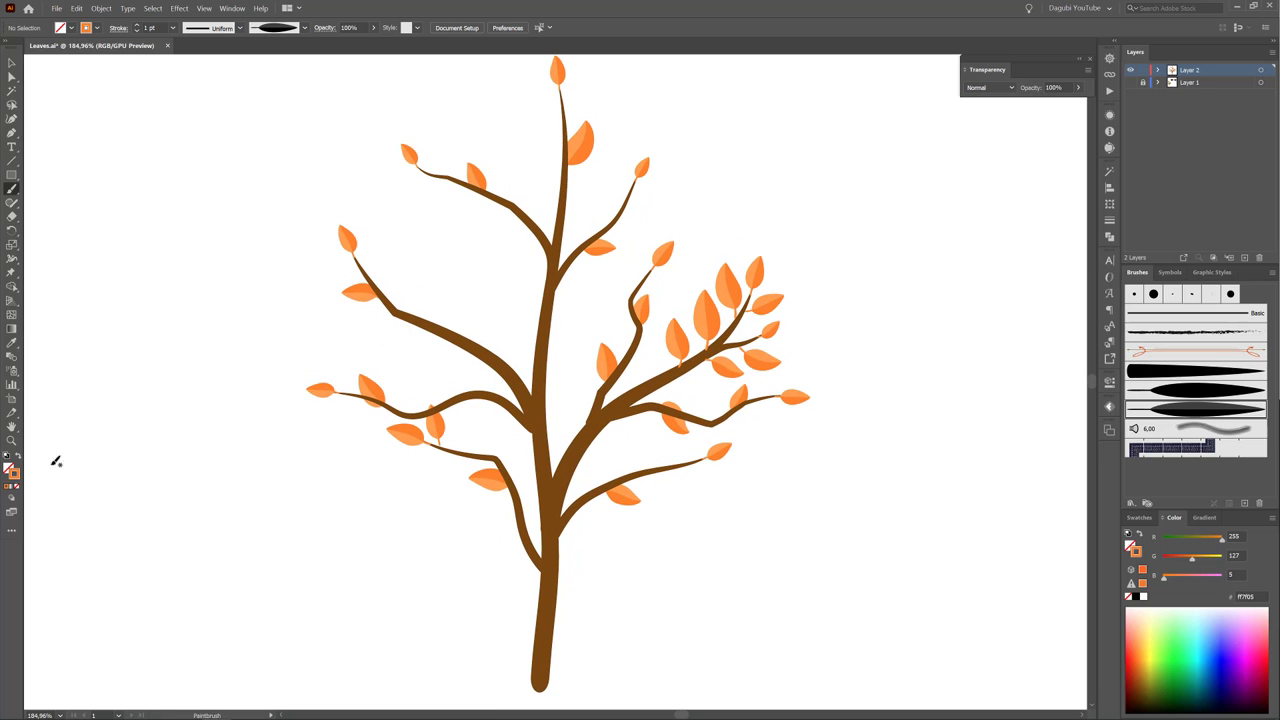
Step: Switch back to Draw Normal and fill all branches and the upper trunk with orange leaves of varied sizes
left_click(11, 498)
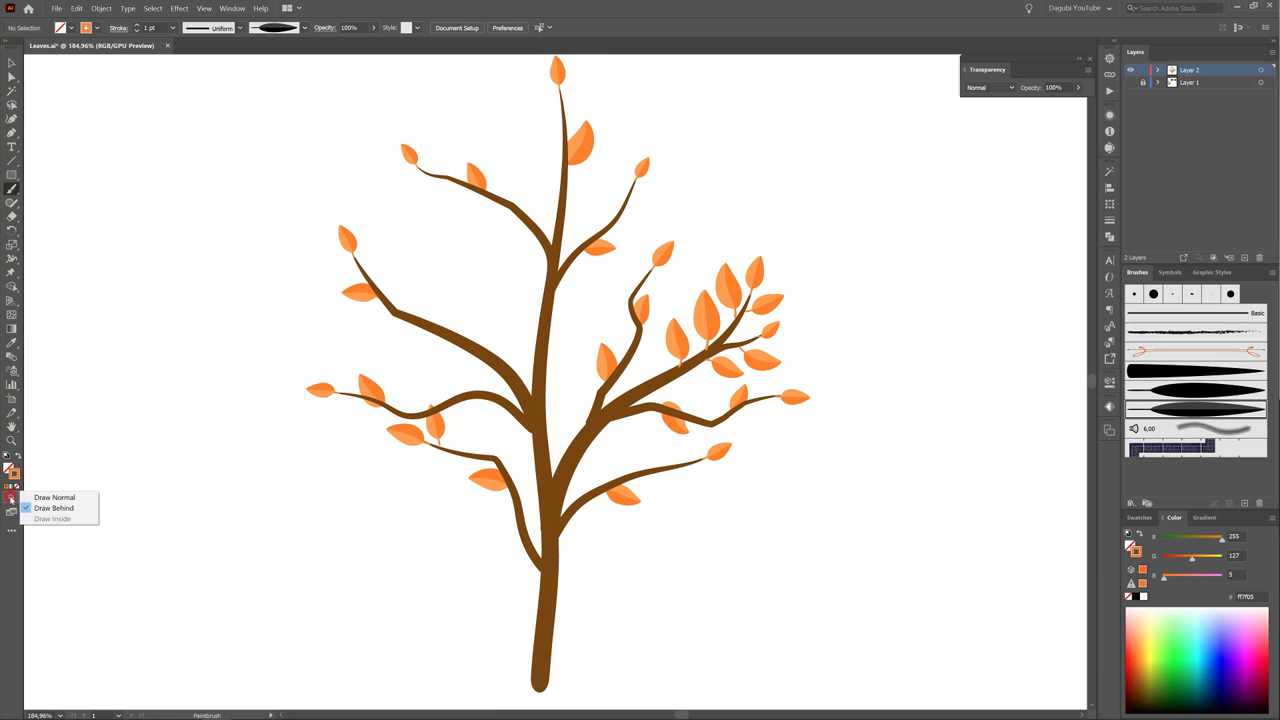
left_click(56, 498)
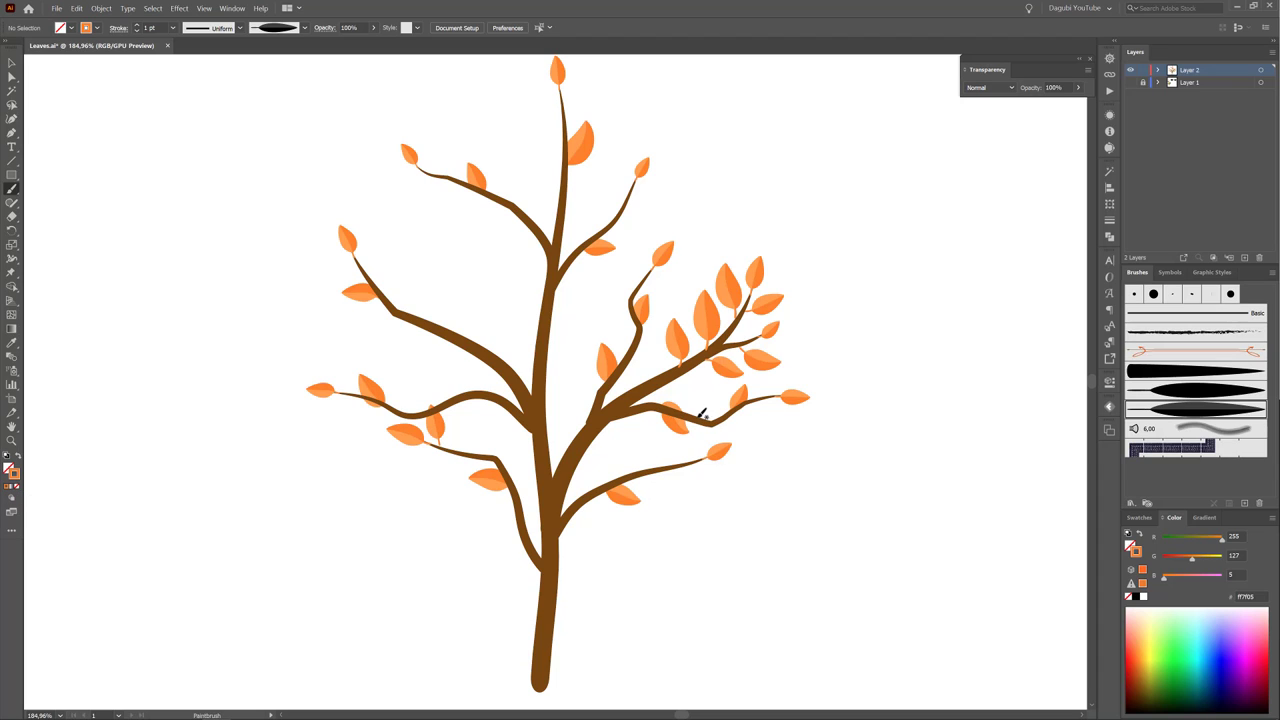
mouse_move(702, 412)
left_mouse_down()
mouse_move(749, 427)
mouse_move(721, 421)
mouse_move(770, 433)
mouse_move(766, 397)
mouse_move(803, 420)
left_mouse_up()
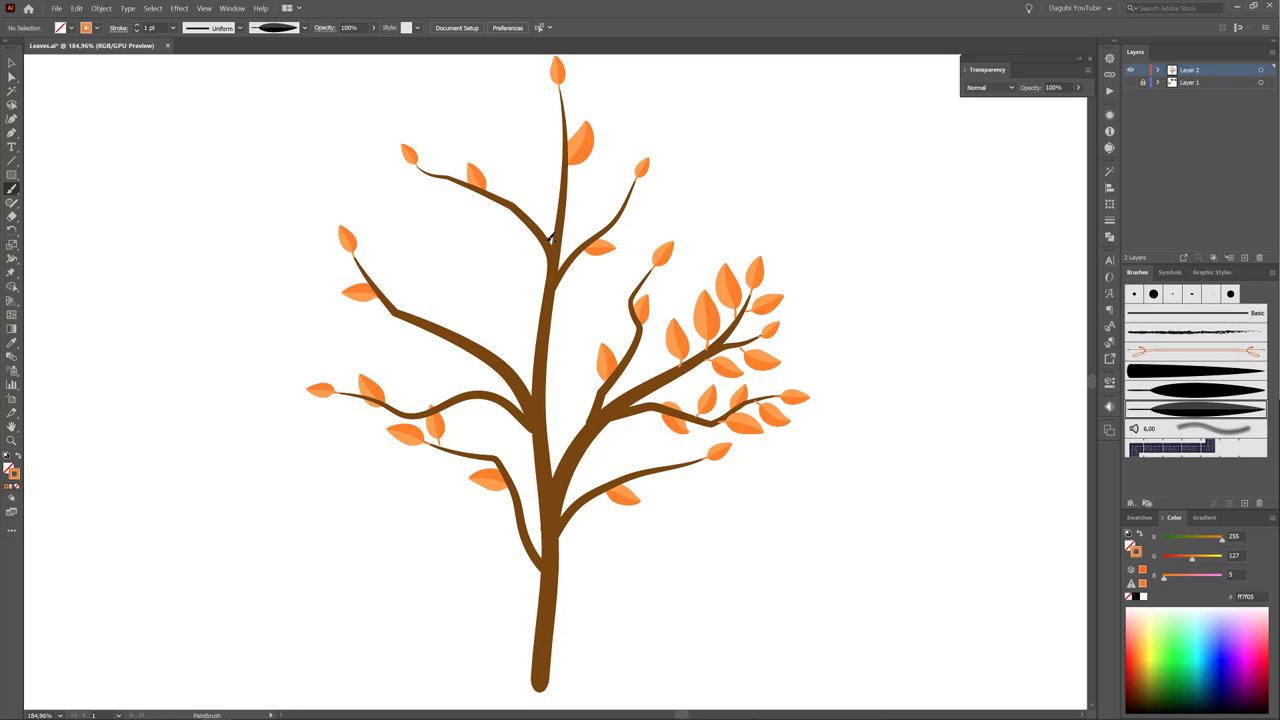
left_click_drag(523, 178, 538, 244)
mouse_move(568, 202)
left_mouse_down()
mouse_move(605, 164)
mouse_move(623, 213)
mouse_move(666, 194)
left_mouse_up()
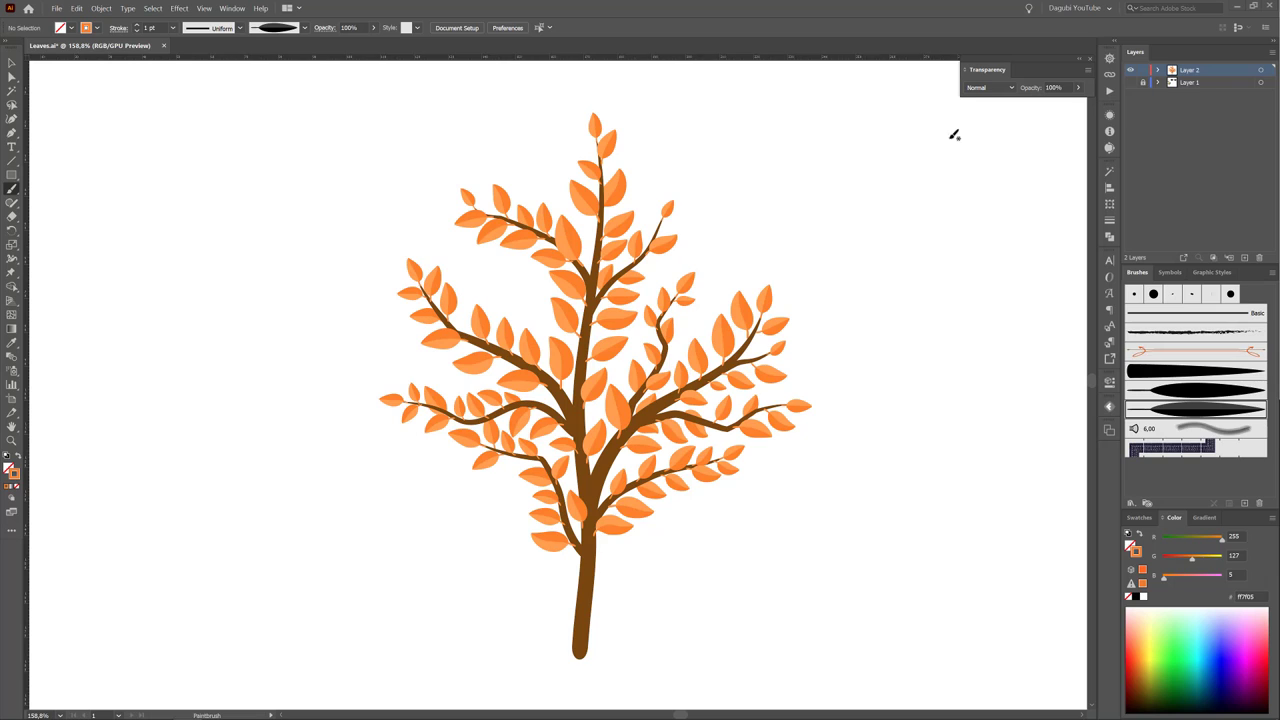
Step: Duplicate Layer 2 and keep the original as a locked, hidden layer named Backup
left_click(1214, 71)
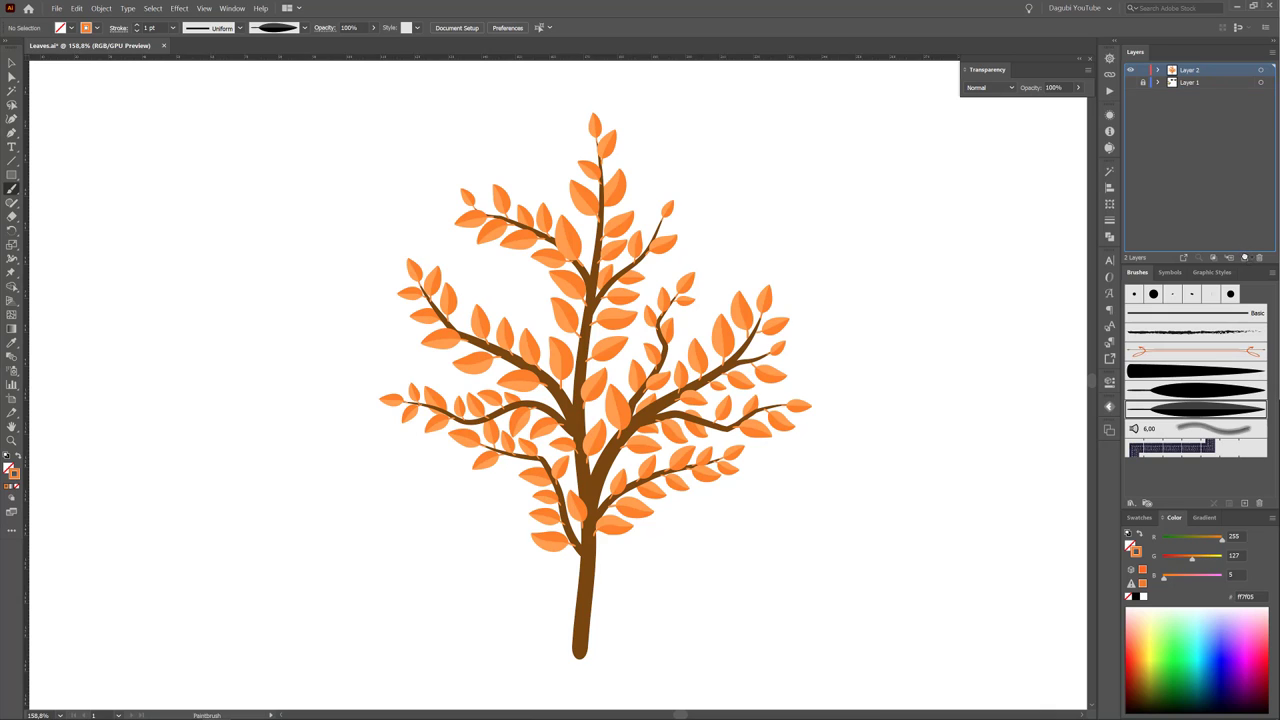
left_click_drag(1245, 257, 1245, 257)
left_click(1189, 83)
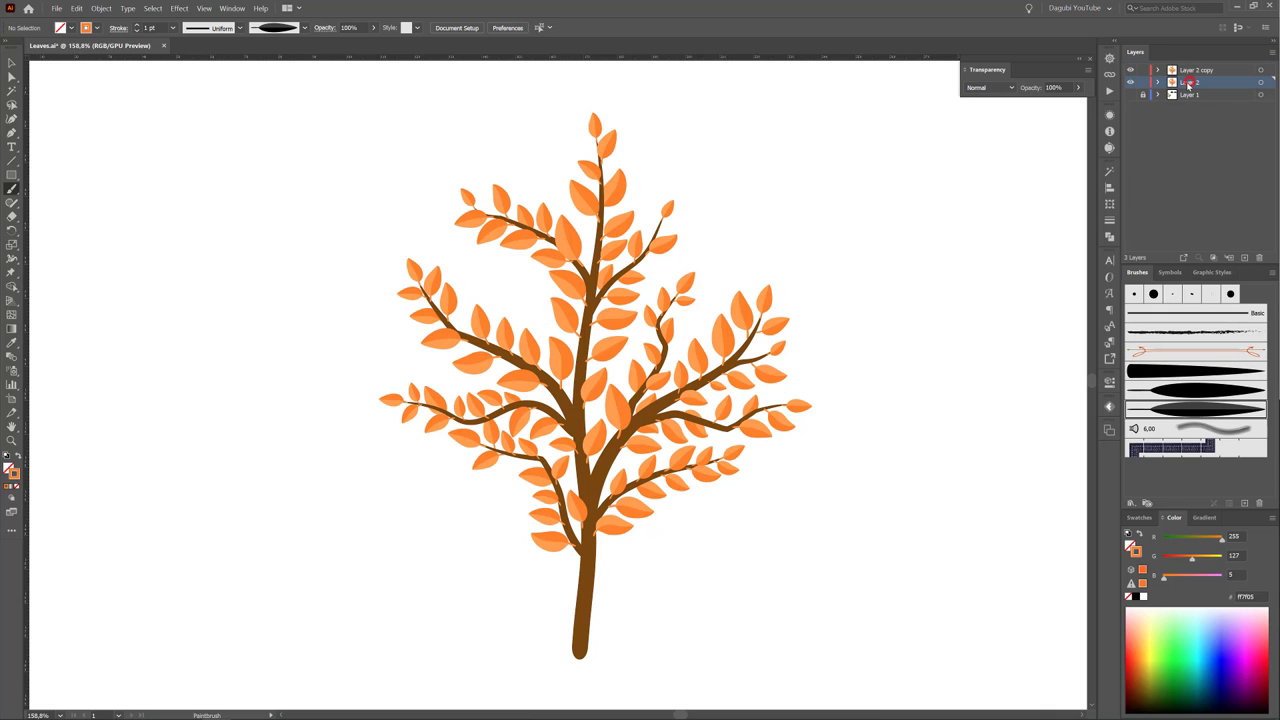
double_click(1189, 83)
type("Backup")
key("Return")
left_click(1143, 82)
left_click(1130, 82)
Step: Select all artwork on Layer 2 copy and expand its appearance
left_click(1227, 73)
left_click(1262, 71)
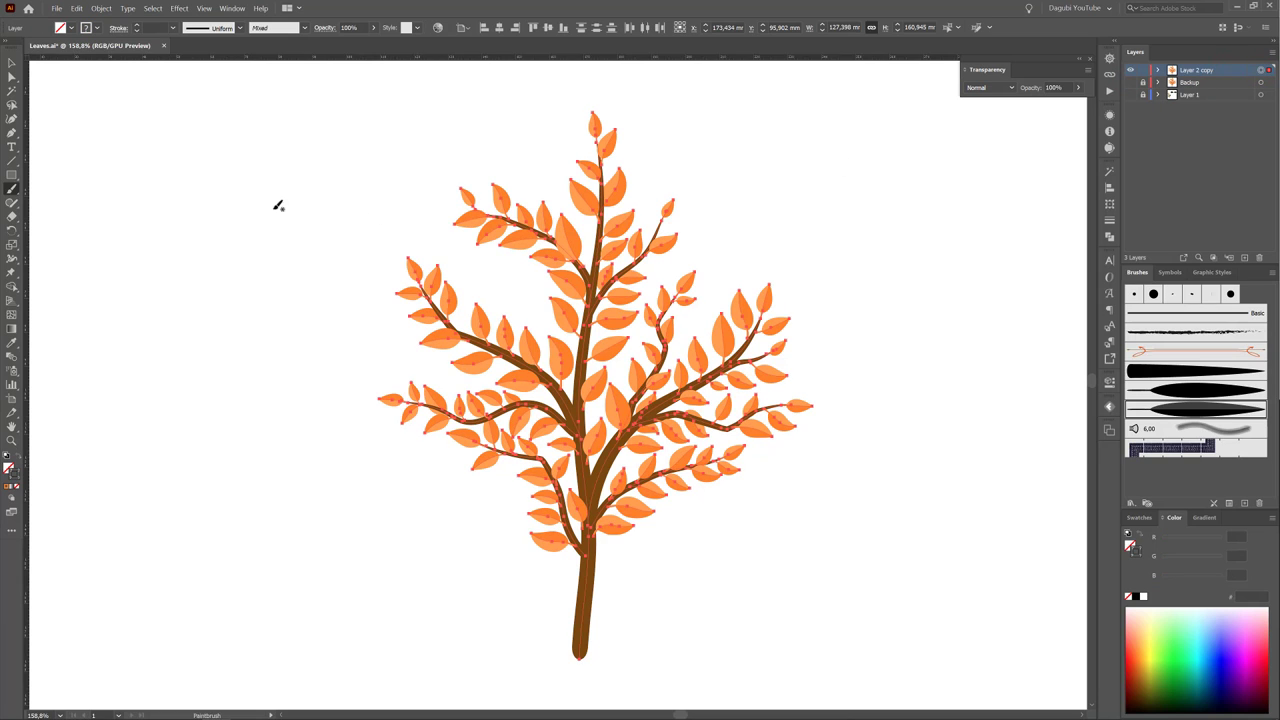
left_click(105, 9)
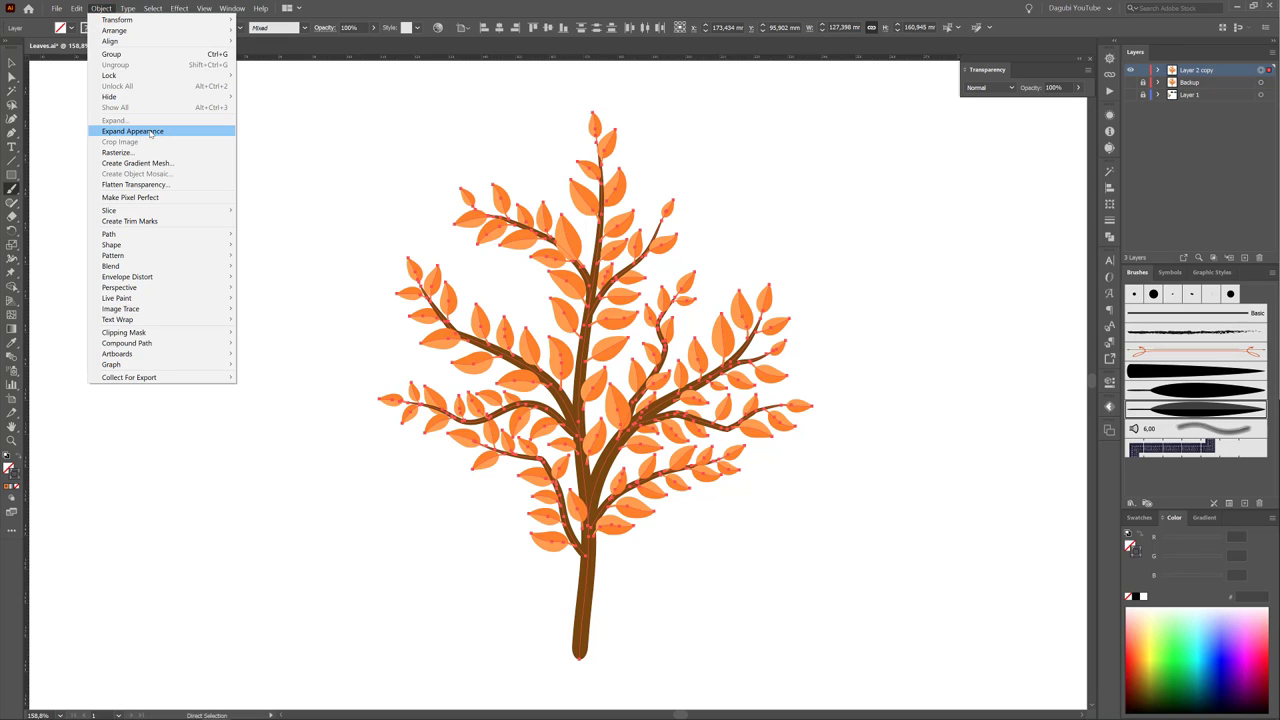
left_click(150, 133)
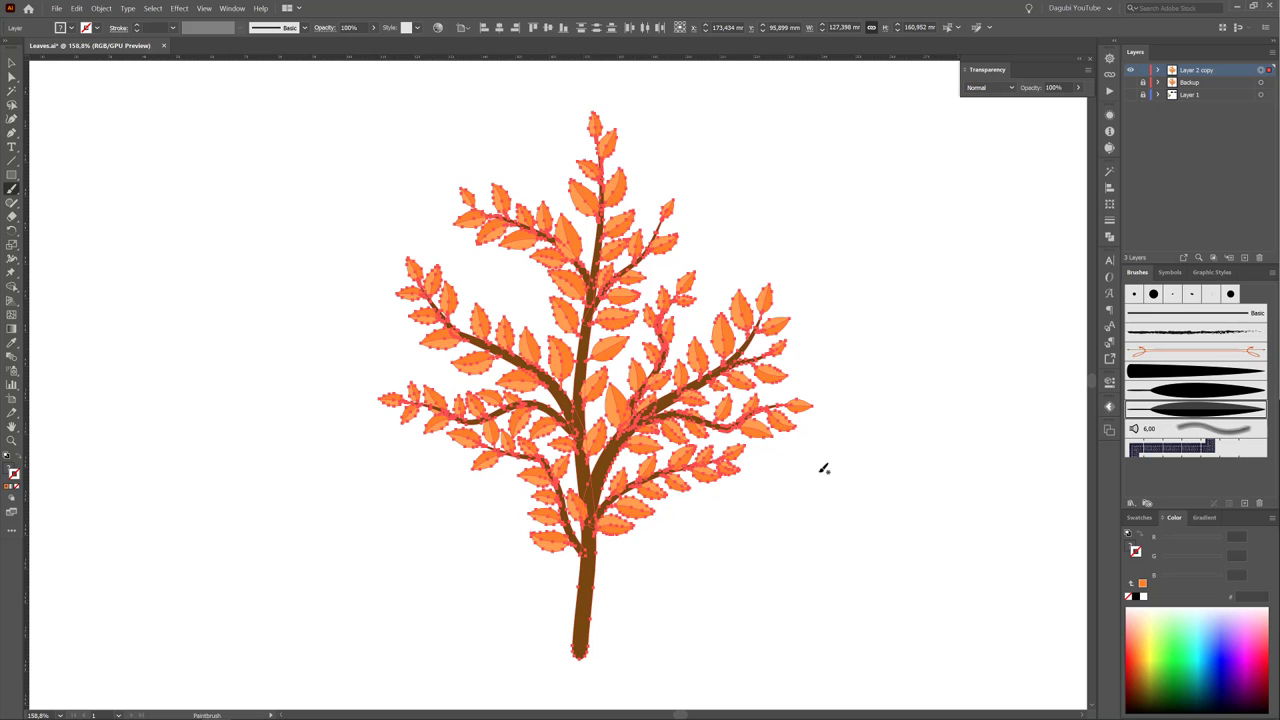
Step: Set the Magic Wand's Fill Color tolerance to 0 and select all leaf halves that share one orange shade
key("z")
left_click_drag(747, 329, 856, 404)
left_click_drag(678, 282, 764, 302)
left_click_drag(572, 226, 646, 272)
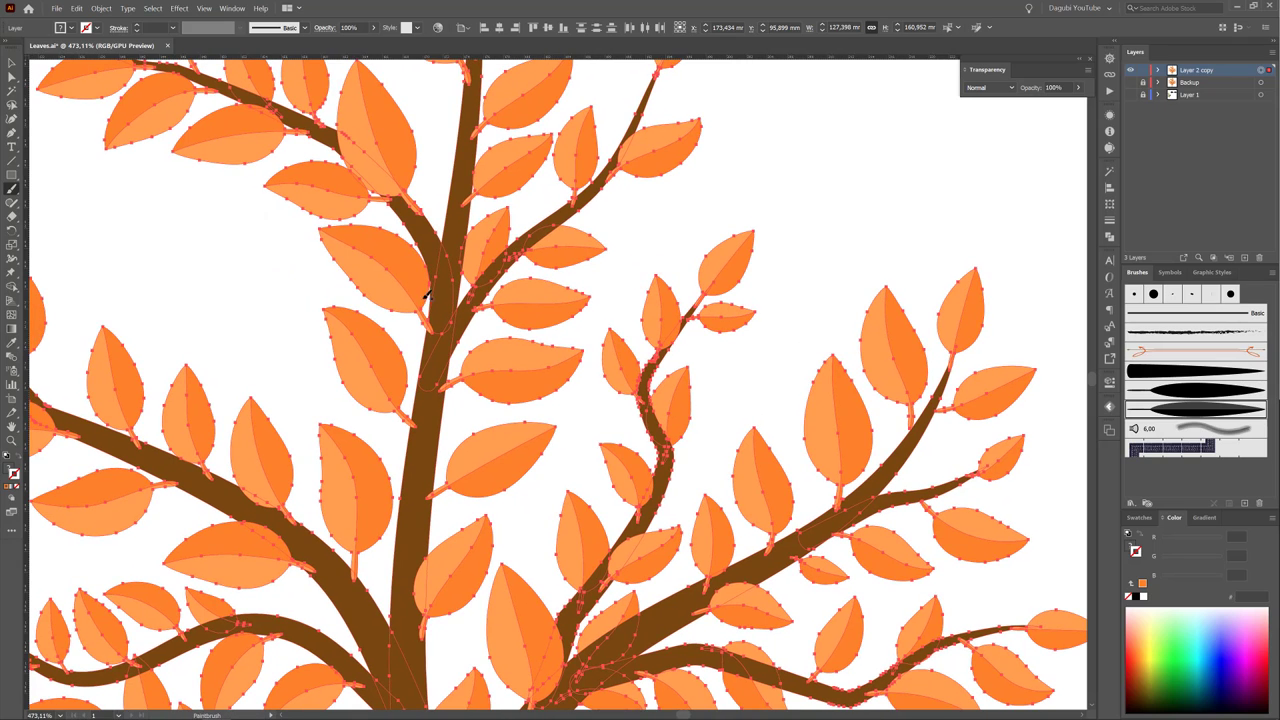
left_click(11, 90)
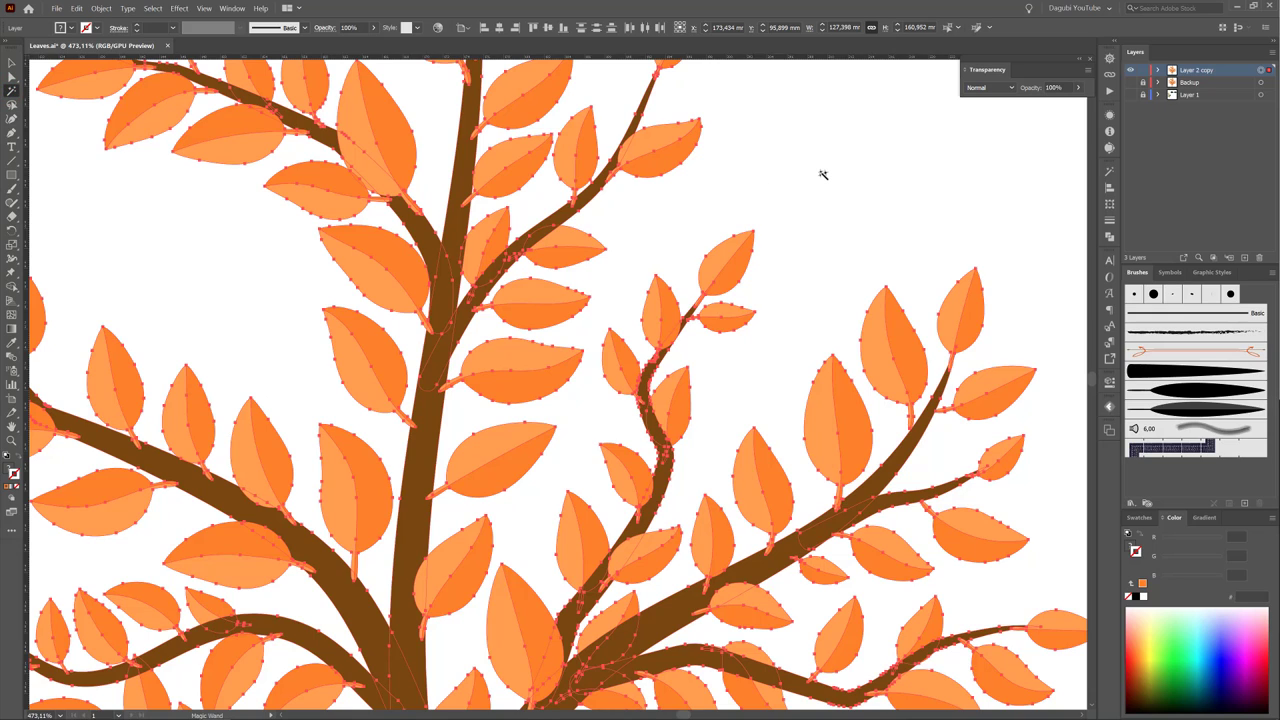
key("a")
left_click(866, 133)
key("y")
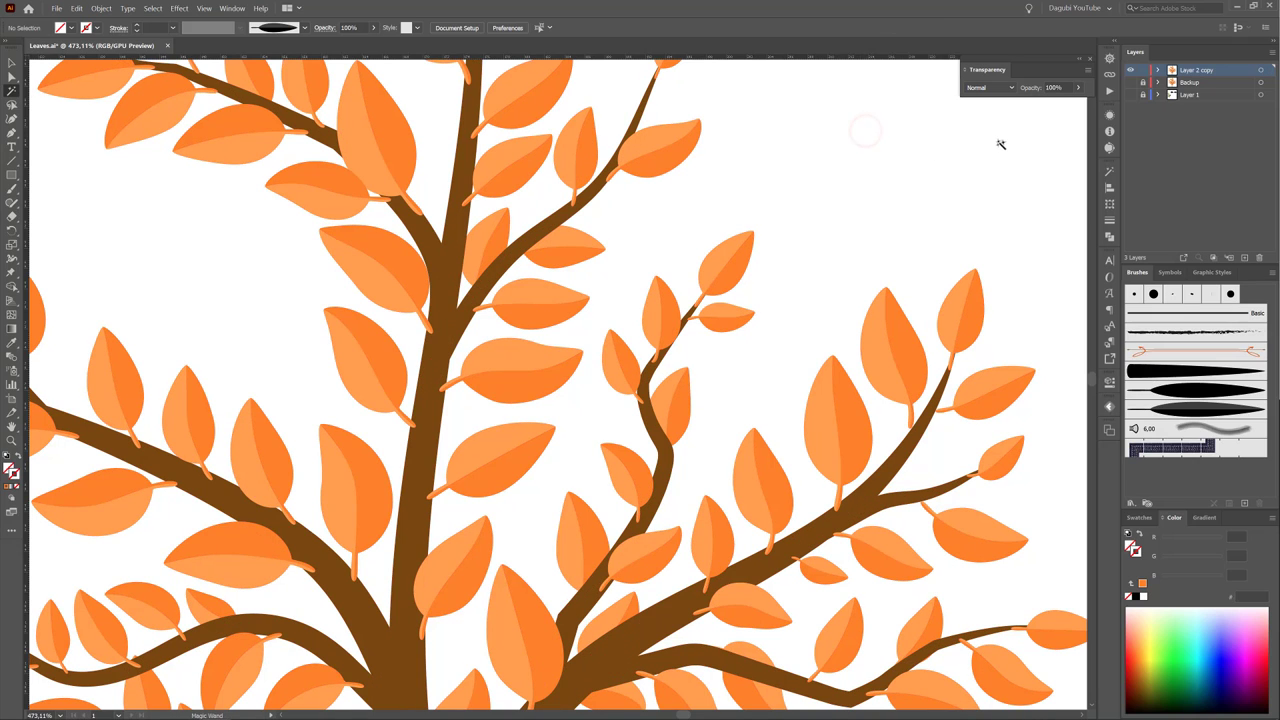
left_click(1109, 172)
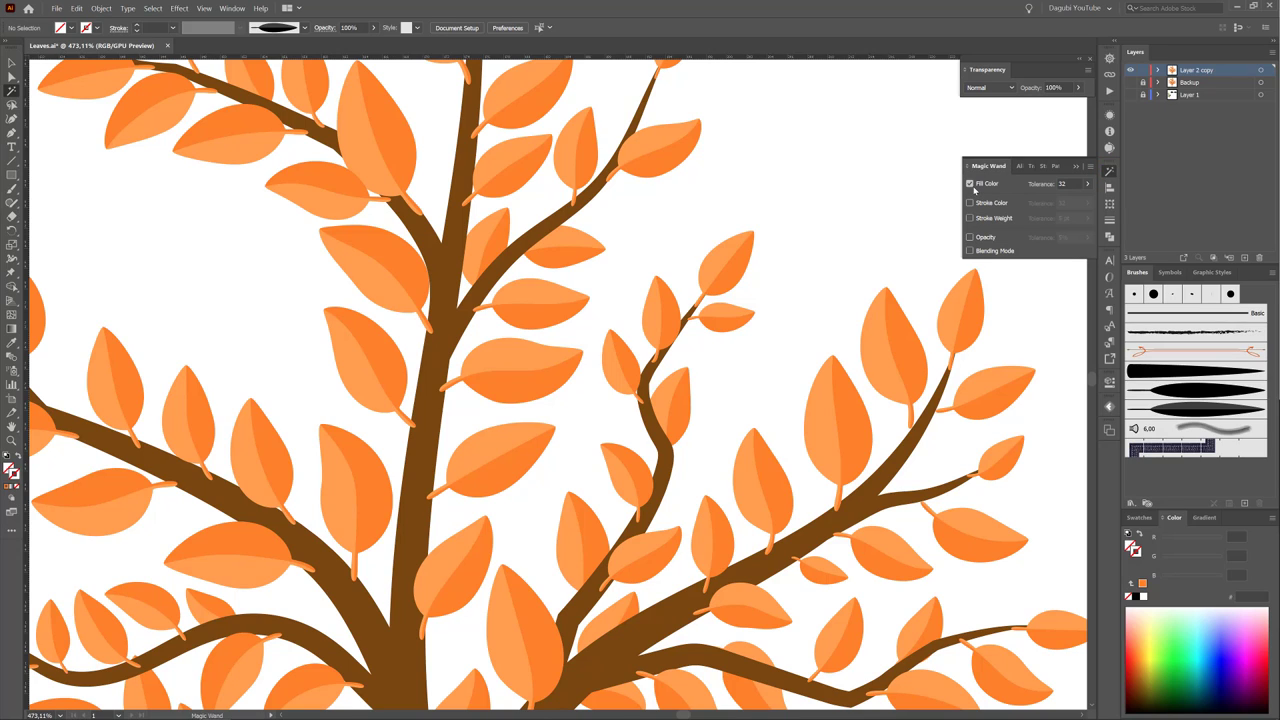
double_click(1062, 184)
type("0")
left_click(890, 175)
left_click(667, 160)
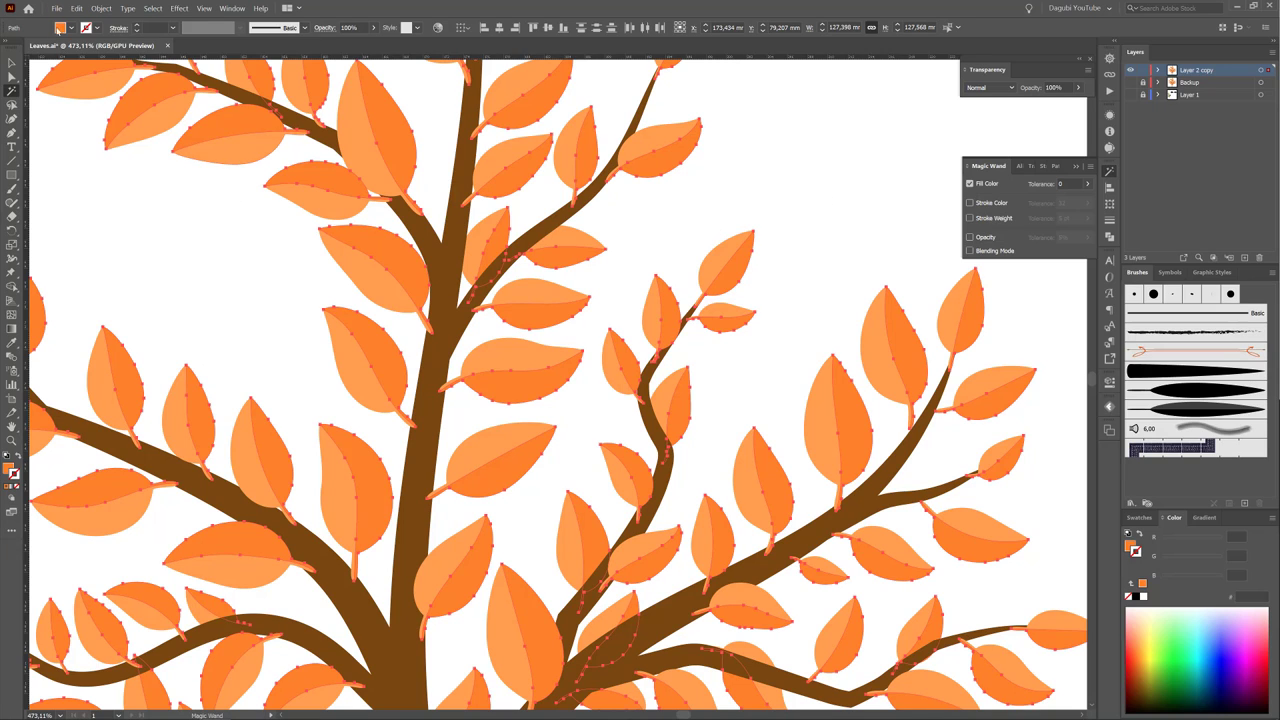
Step: Open the Foliage gradient swatch library and place it clear of the tree artwork
left_click(71, 30)
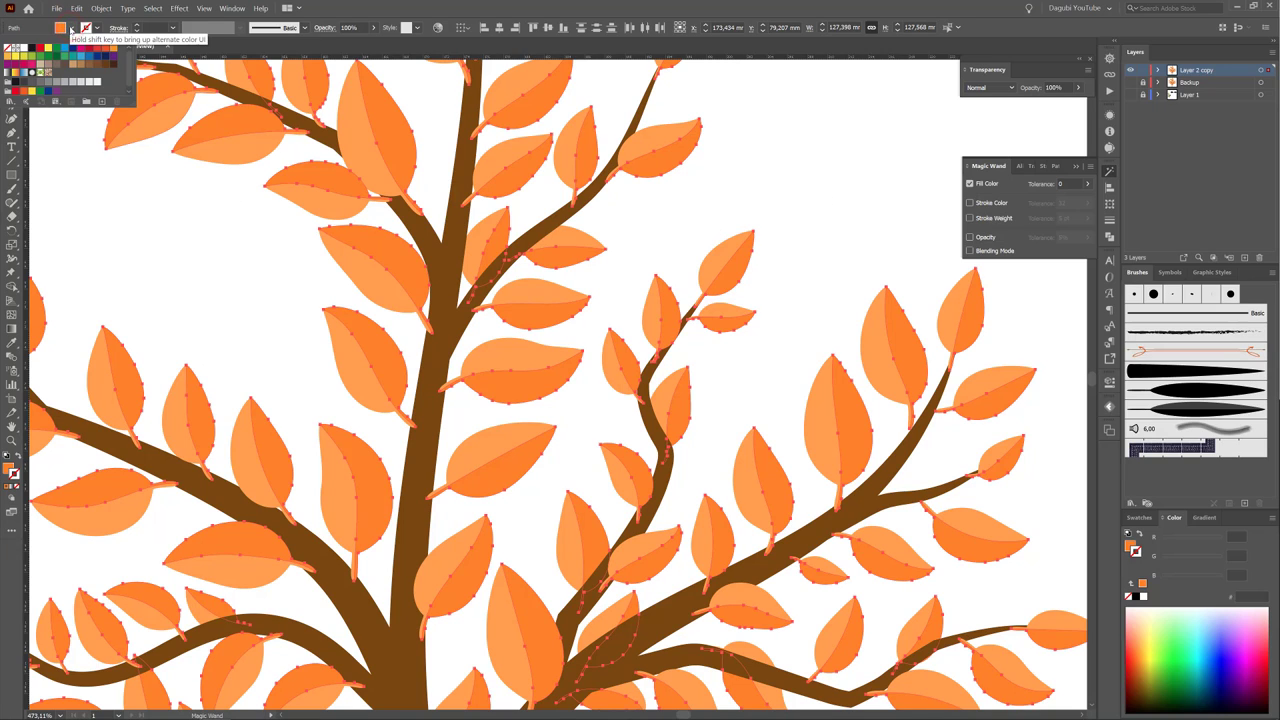
left_click(9, 103)
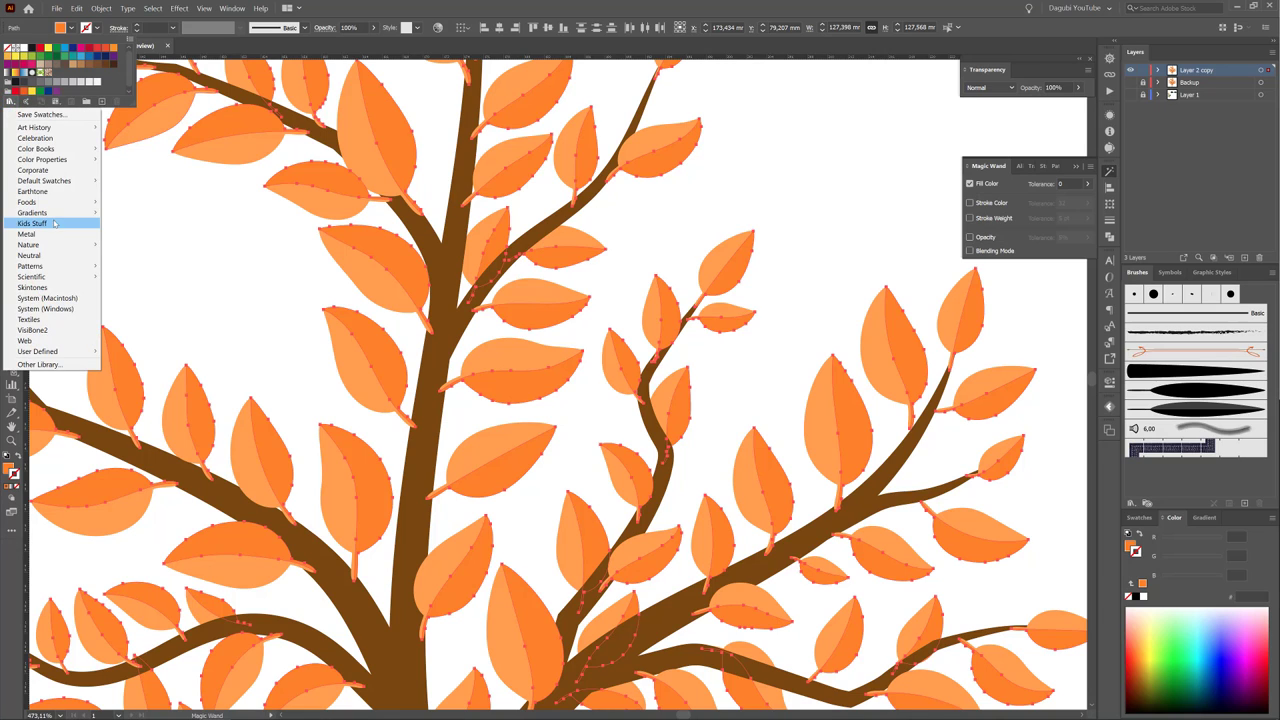
mouse_move(59, 213)
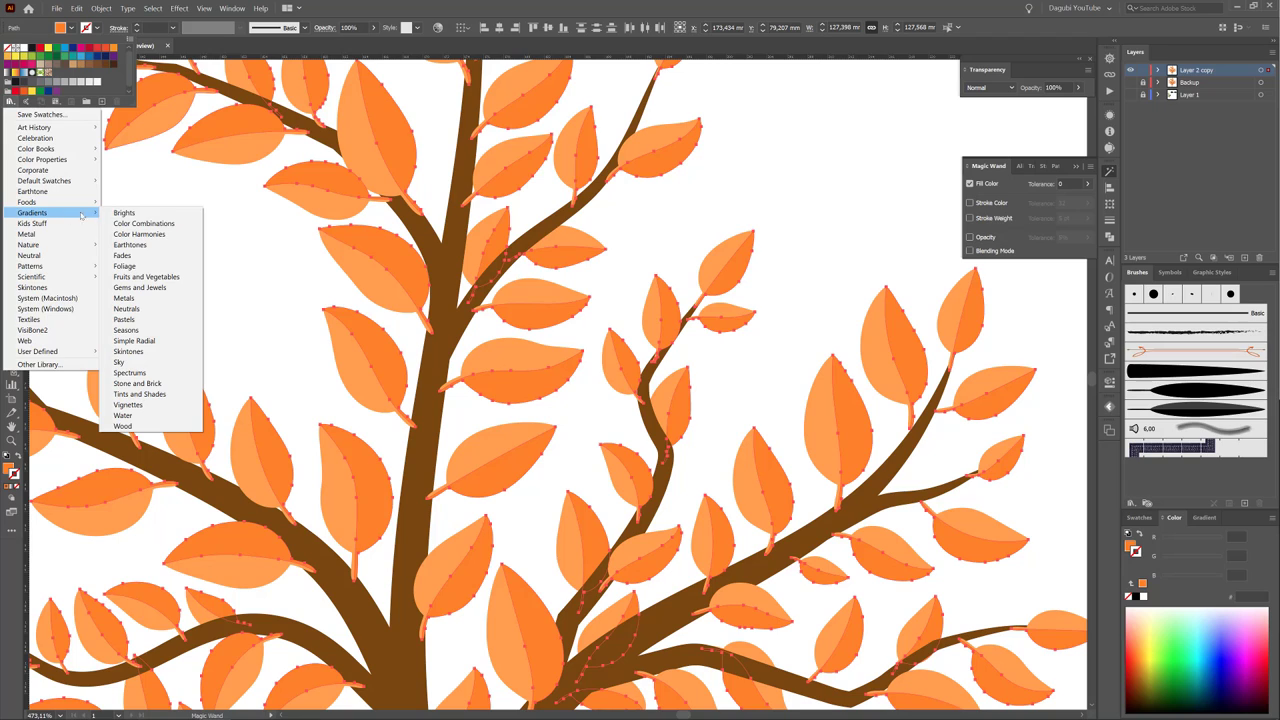
left_click(129, 266)
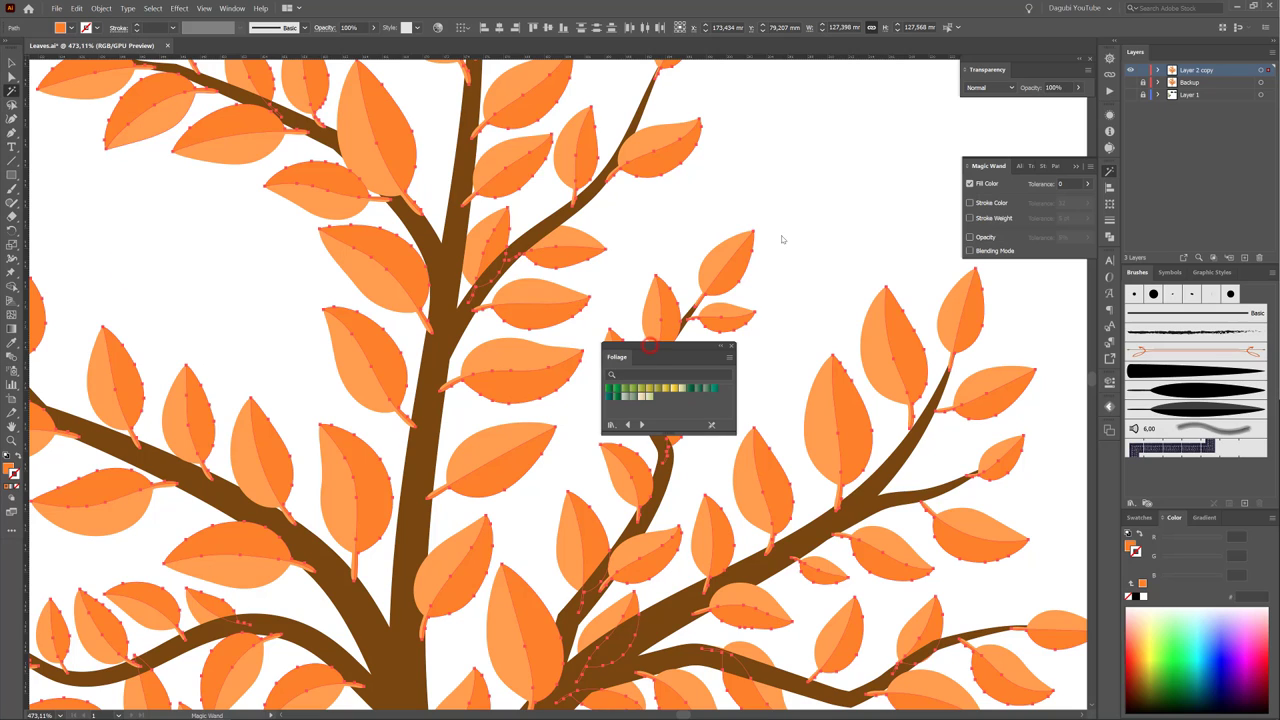
left_click_drag(663, 347, 853, 101)
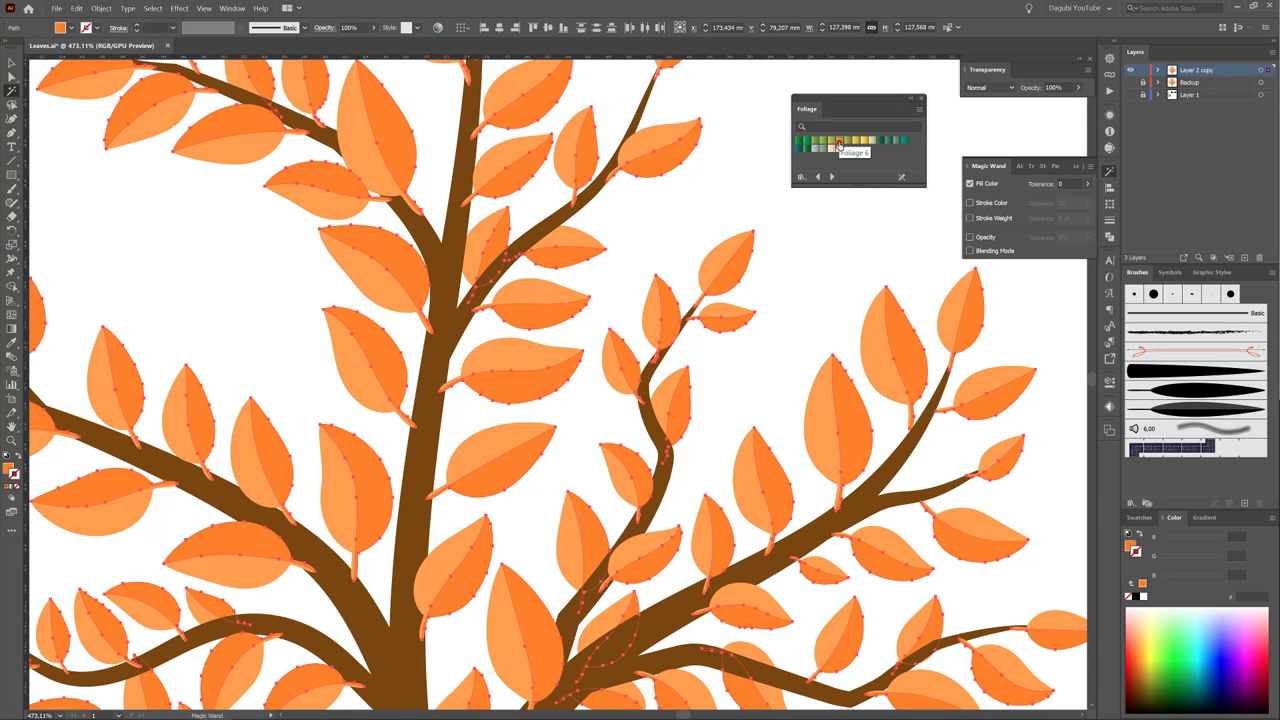
left_click(838, 145)
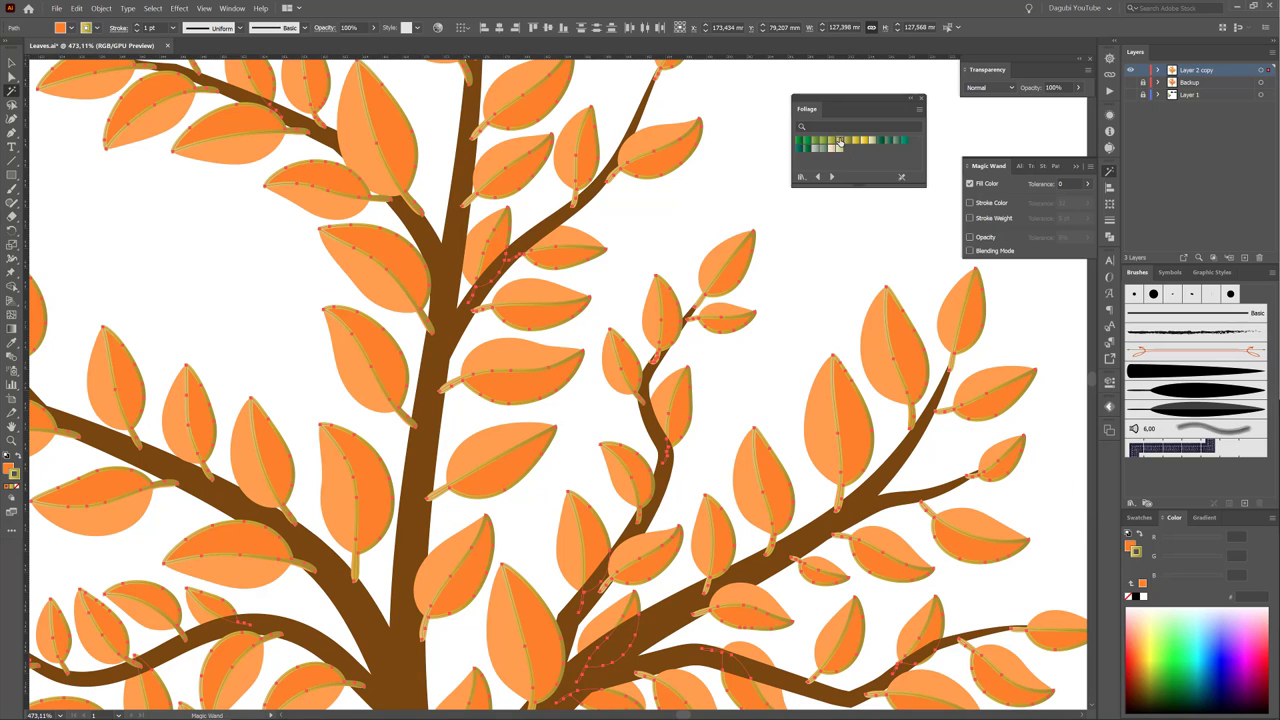
left_click(1137, 551)
left_click(1128, 598)
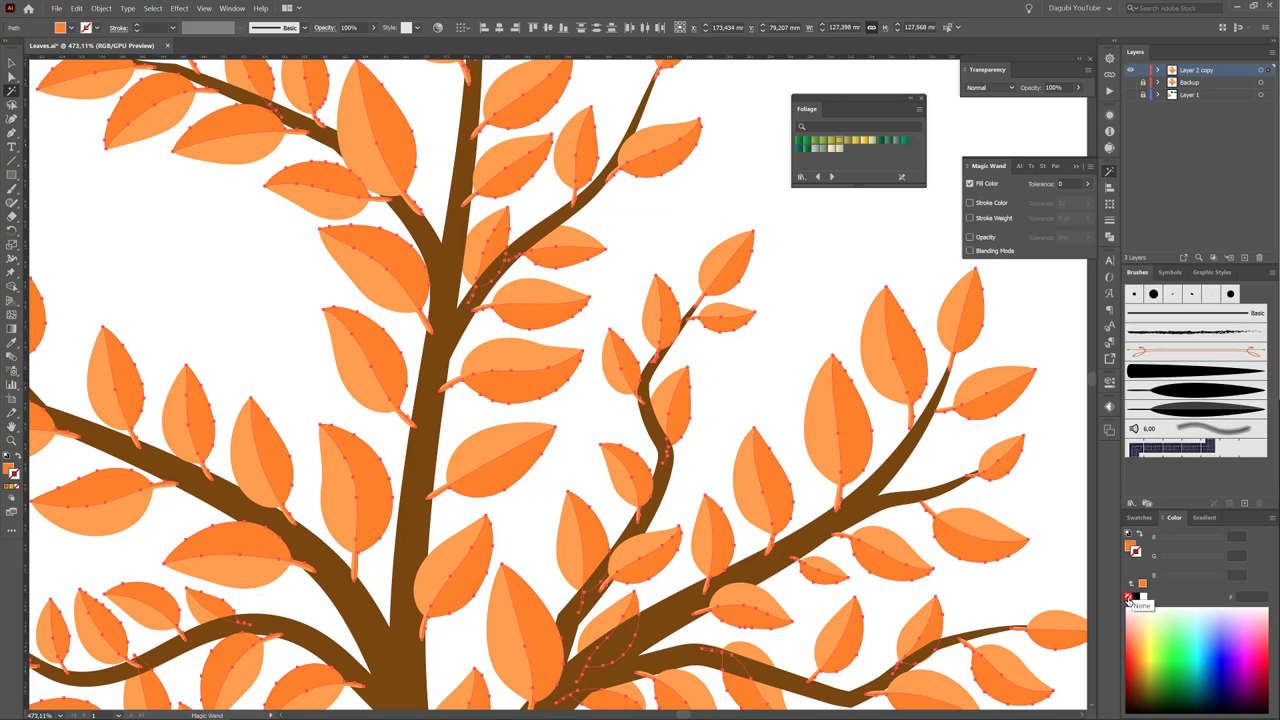
Step: Apply the Foliage 6 gradient as the fill of both the darker and the lighter orange leaf halves
left_click(1131, 545)
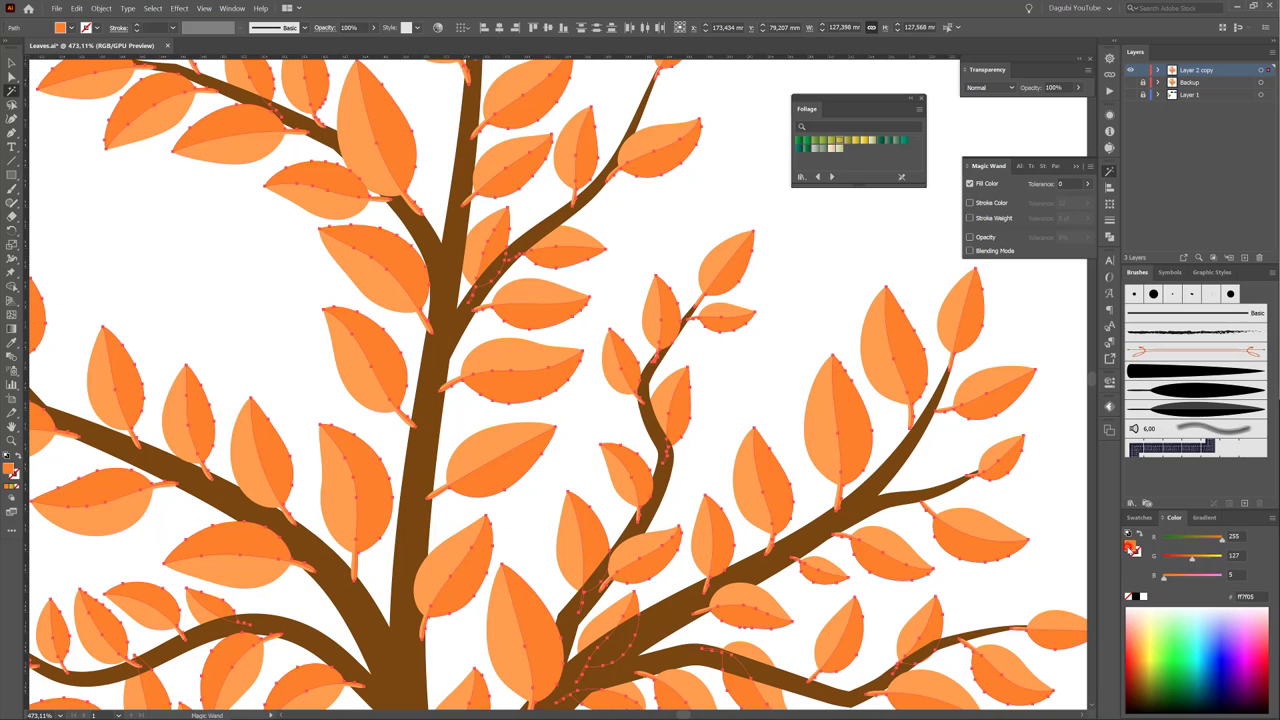
left_click(839, 145)
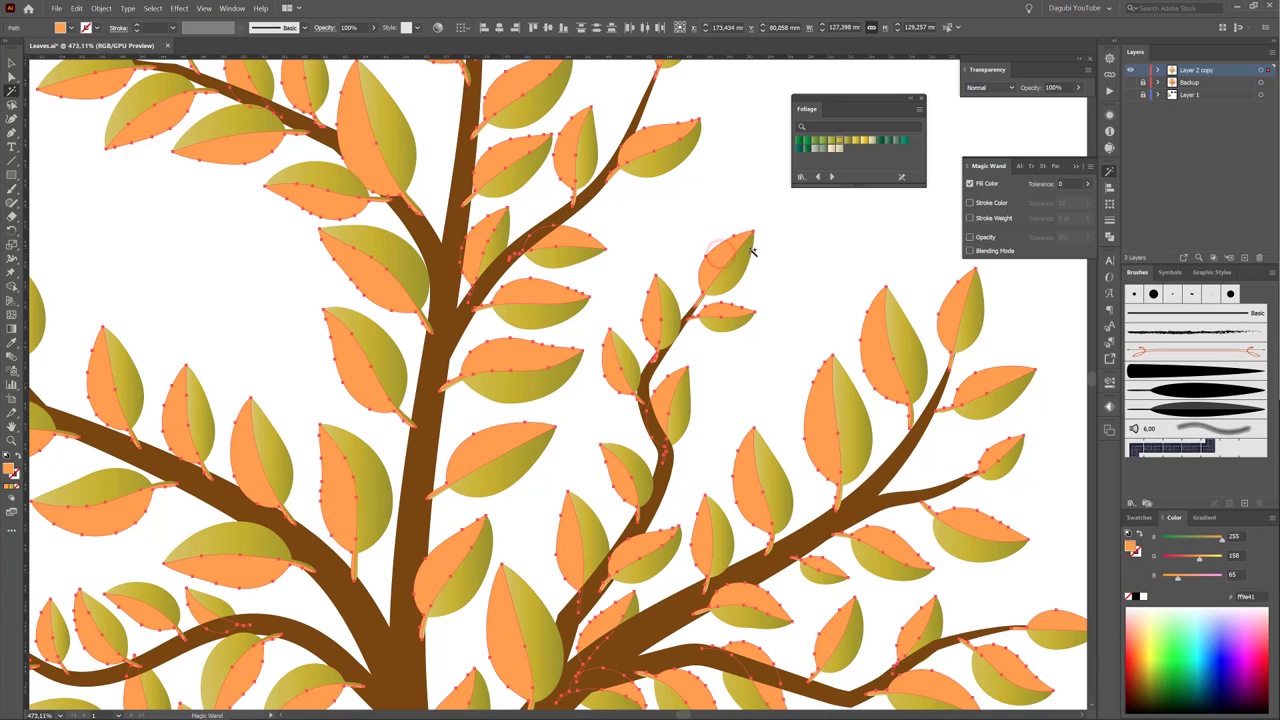
left_click(722, 257)
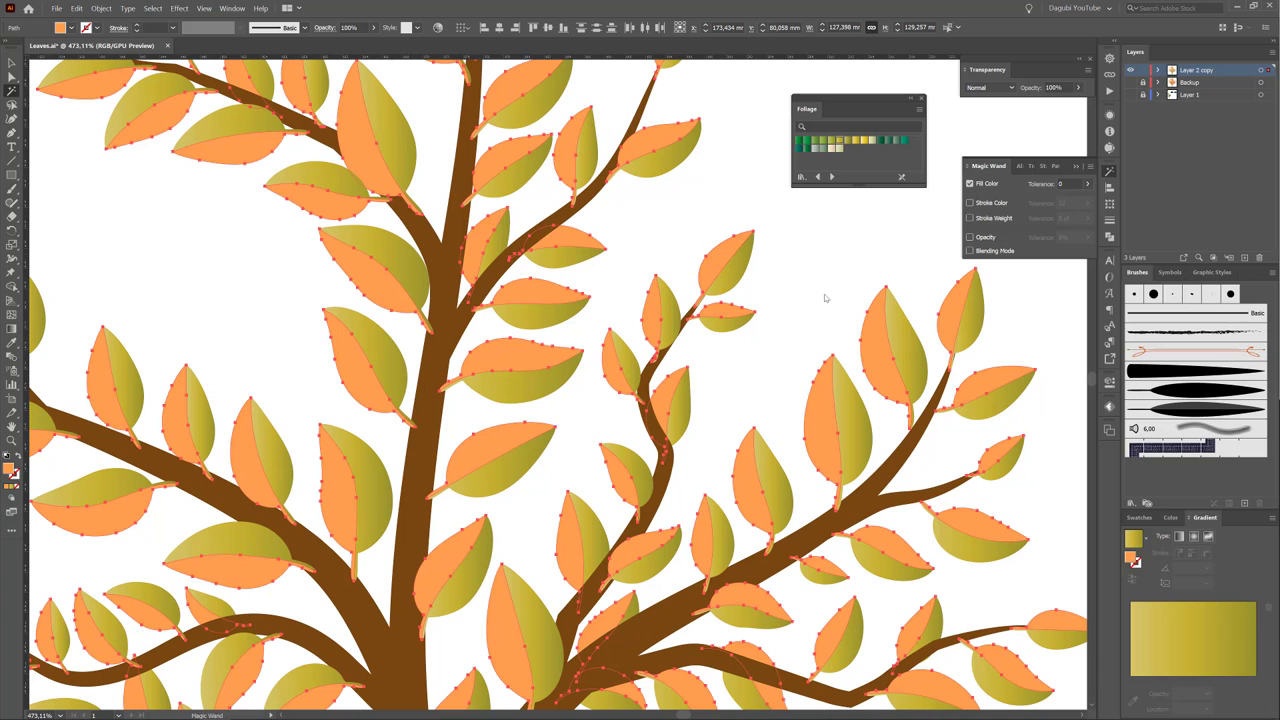
left_click(839, 144)
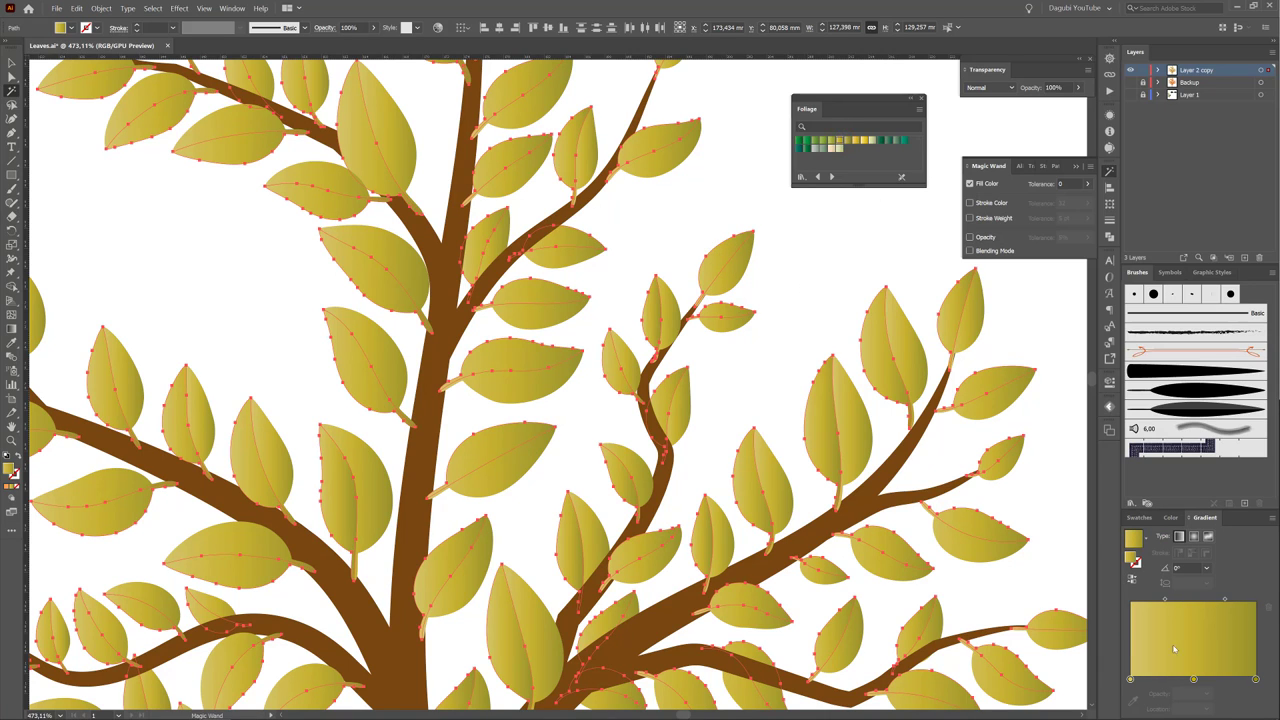
Step: Warm the selected leaf halves' gradient by setting the end stop's green to 126 and shifting the middle stop toward orange
double_click(1256, 680)
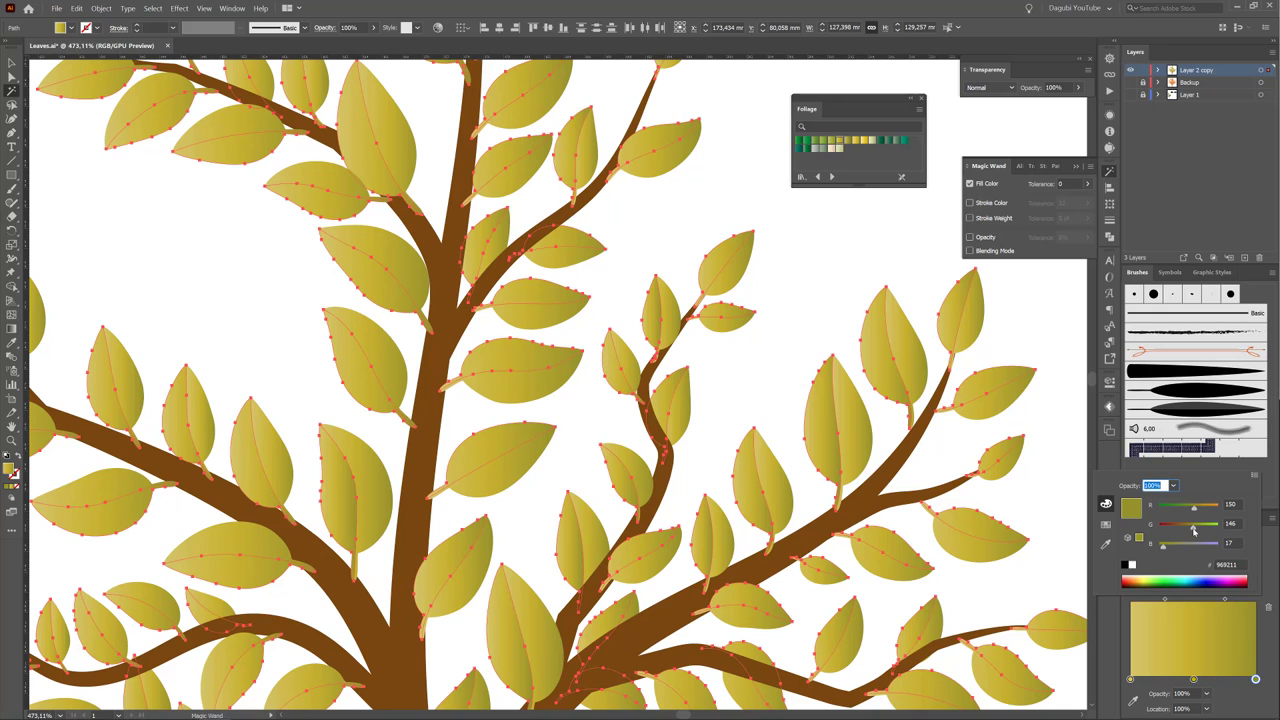
left_click_drag(1193, 528, 1188, 530)
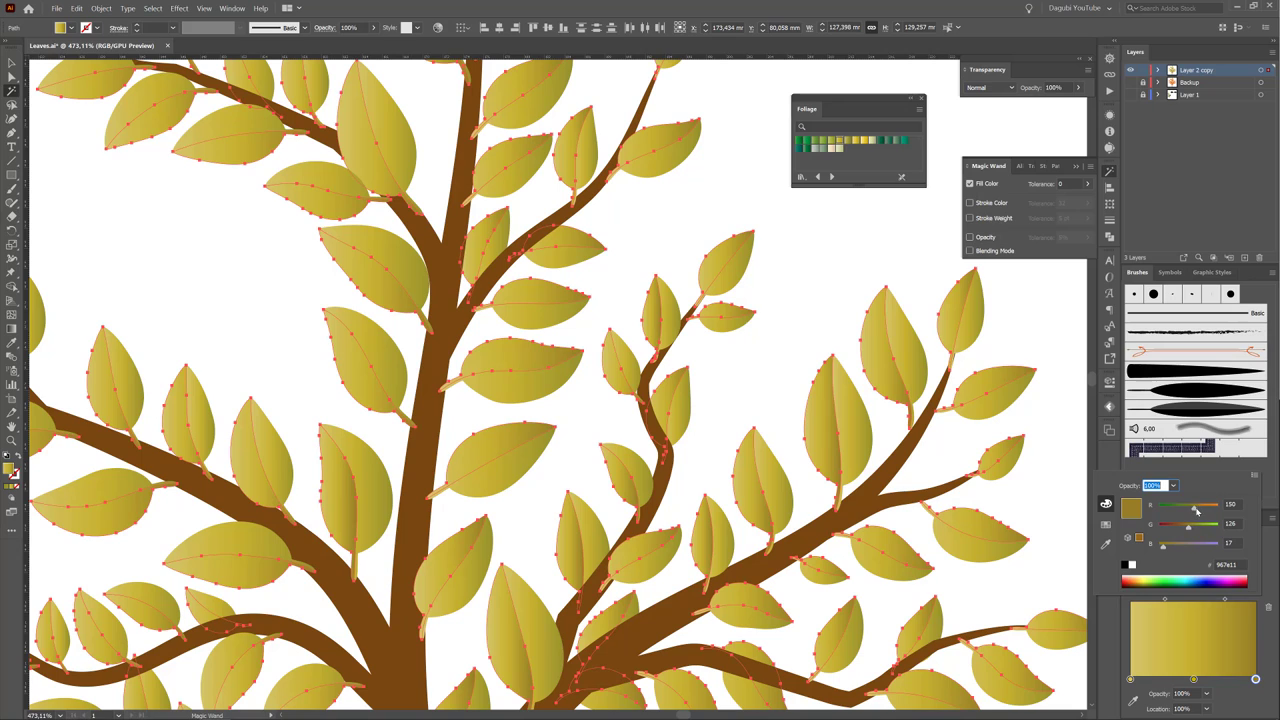
left_click(1194, 680)
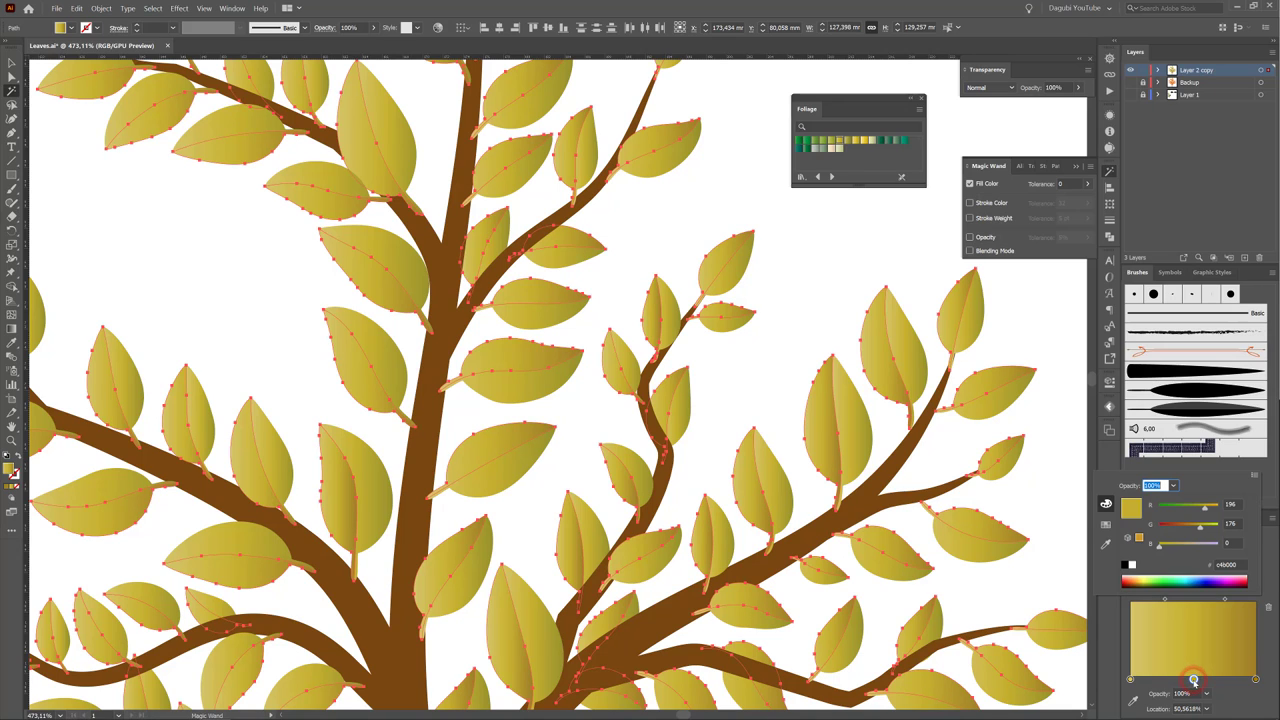
left_click_drag(1206, 506, 1198, 530)
left_click(864, 244)
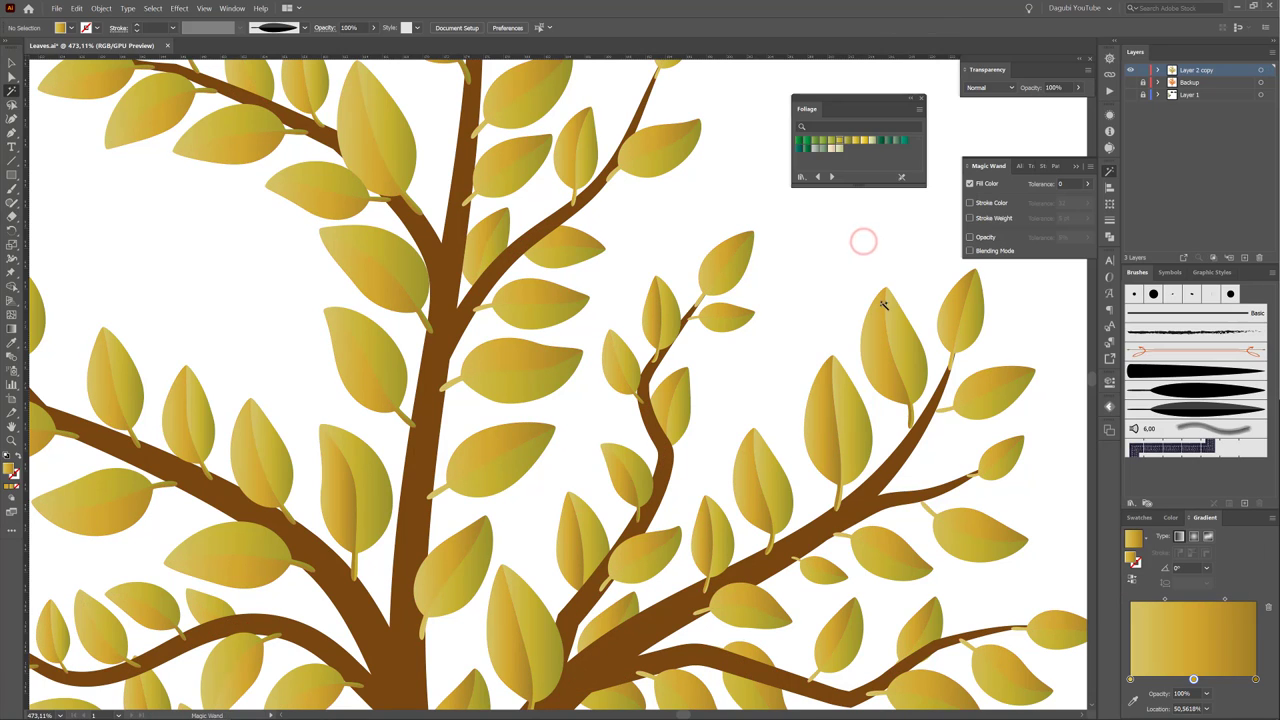
Step: Select the other set of leaf halves, shift their gradient's first stop toward orange and set the gradient angle to -45°
left_click(905, 350)
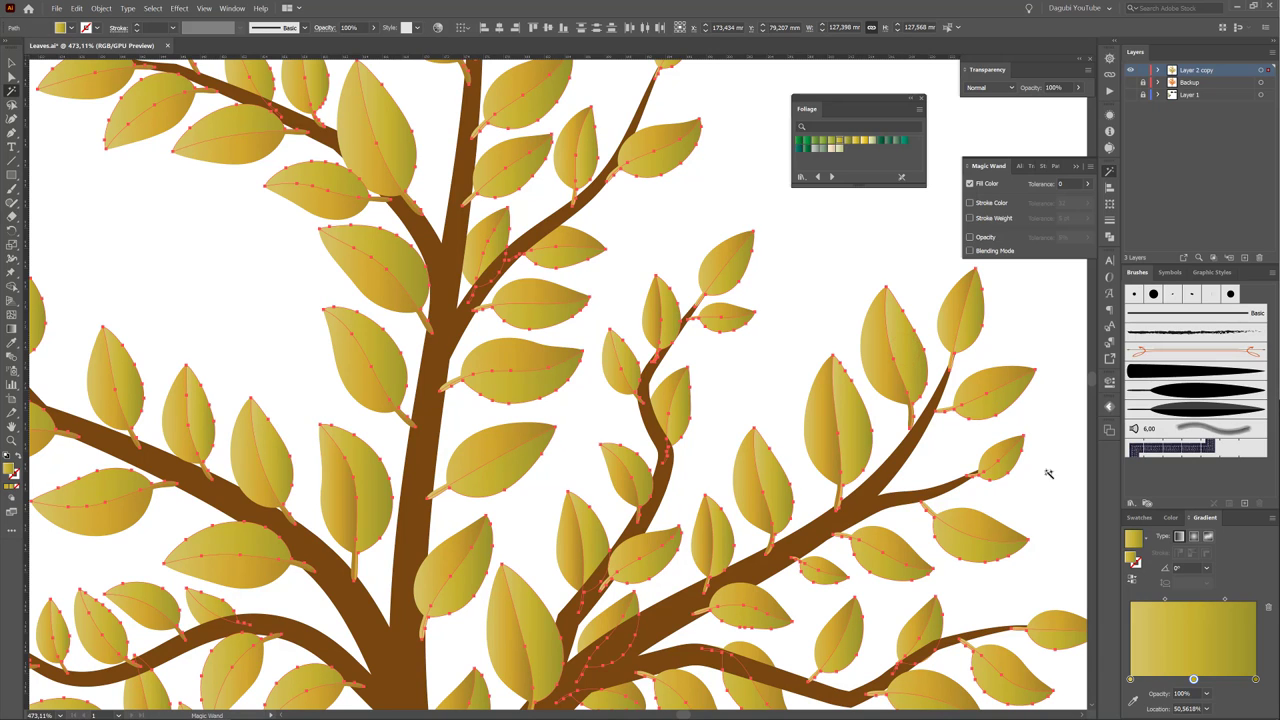
double_click(1130, 680)
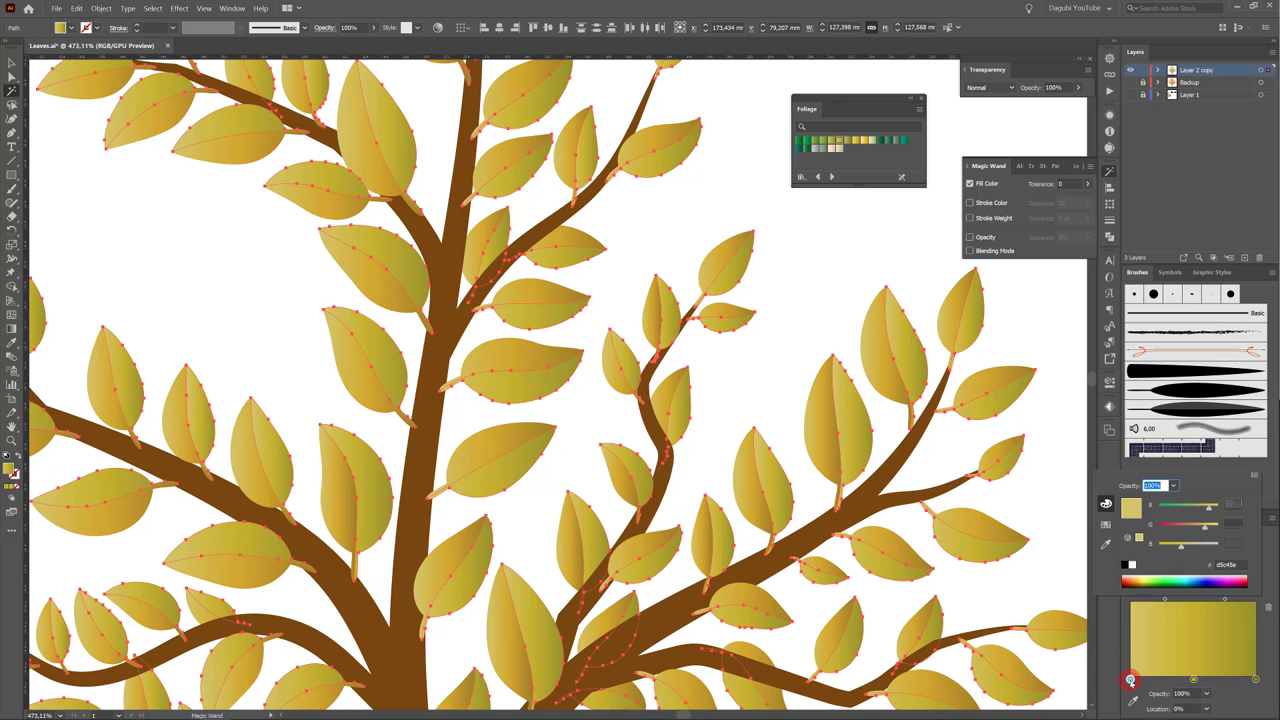
left_click_drag(1203, 530, 1201, 532)
left_click(1273, 566)
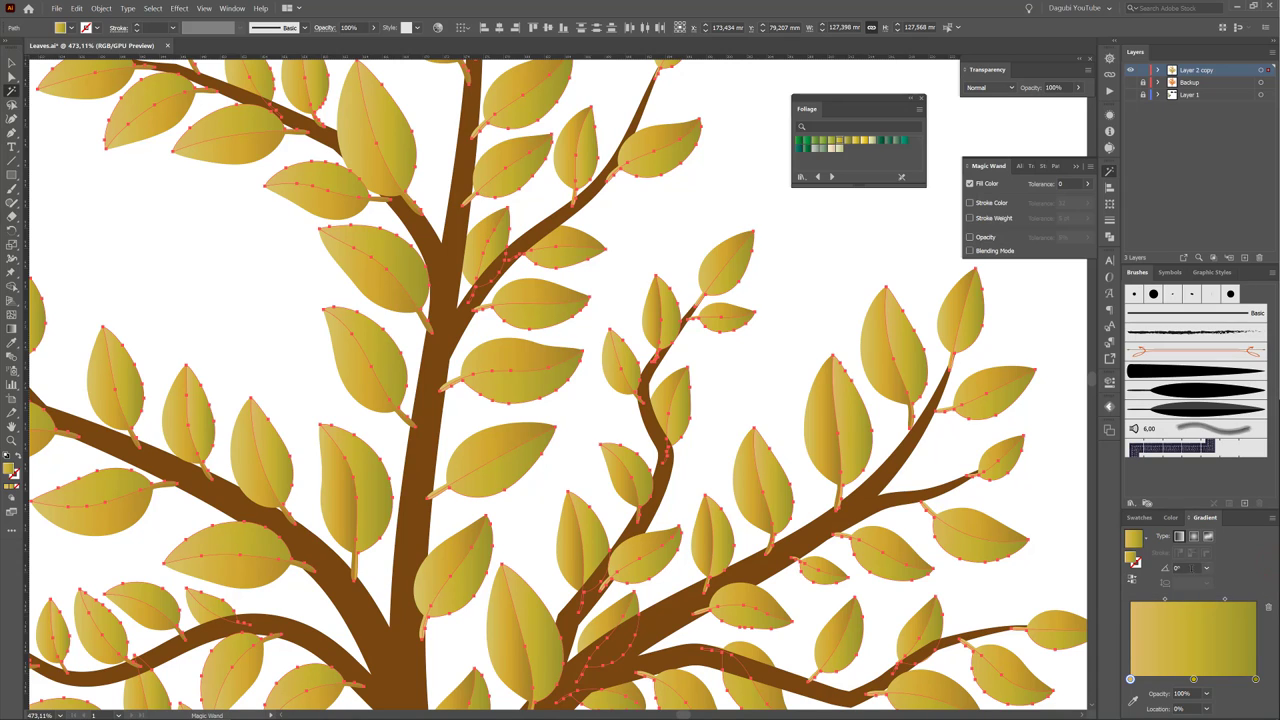
left_click(1207, 569)
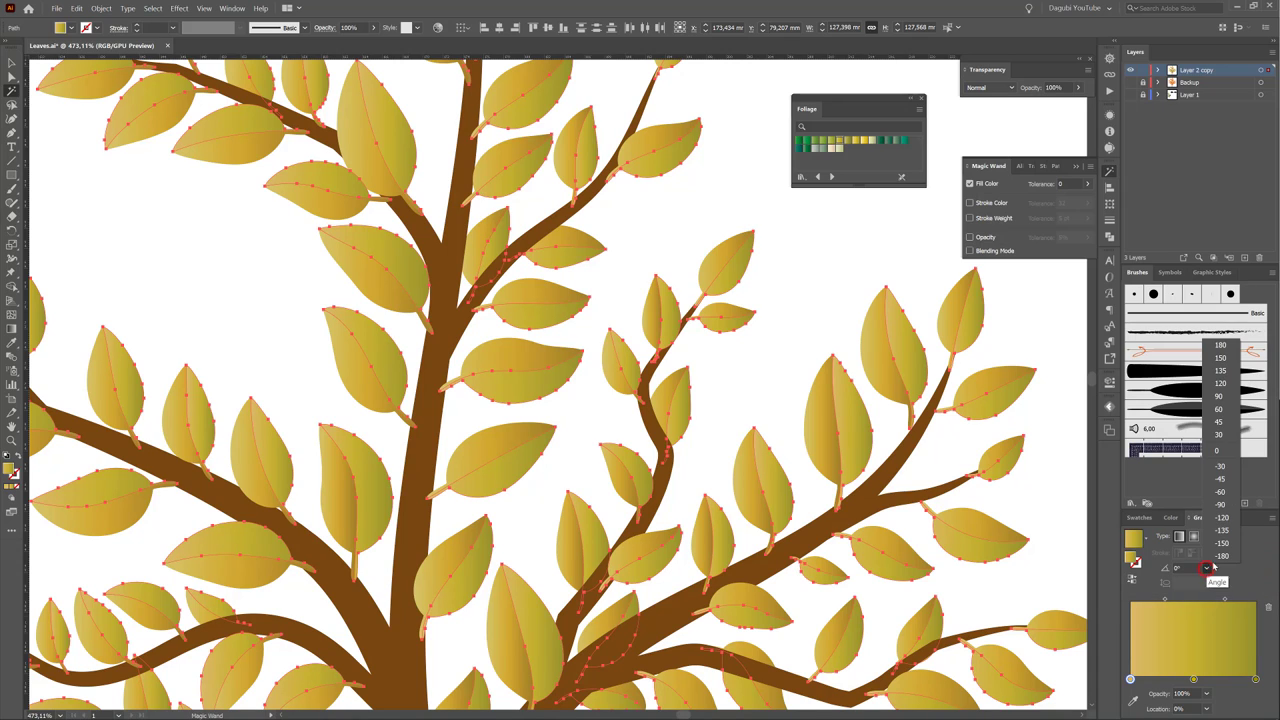
left_click(1225, 481)
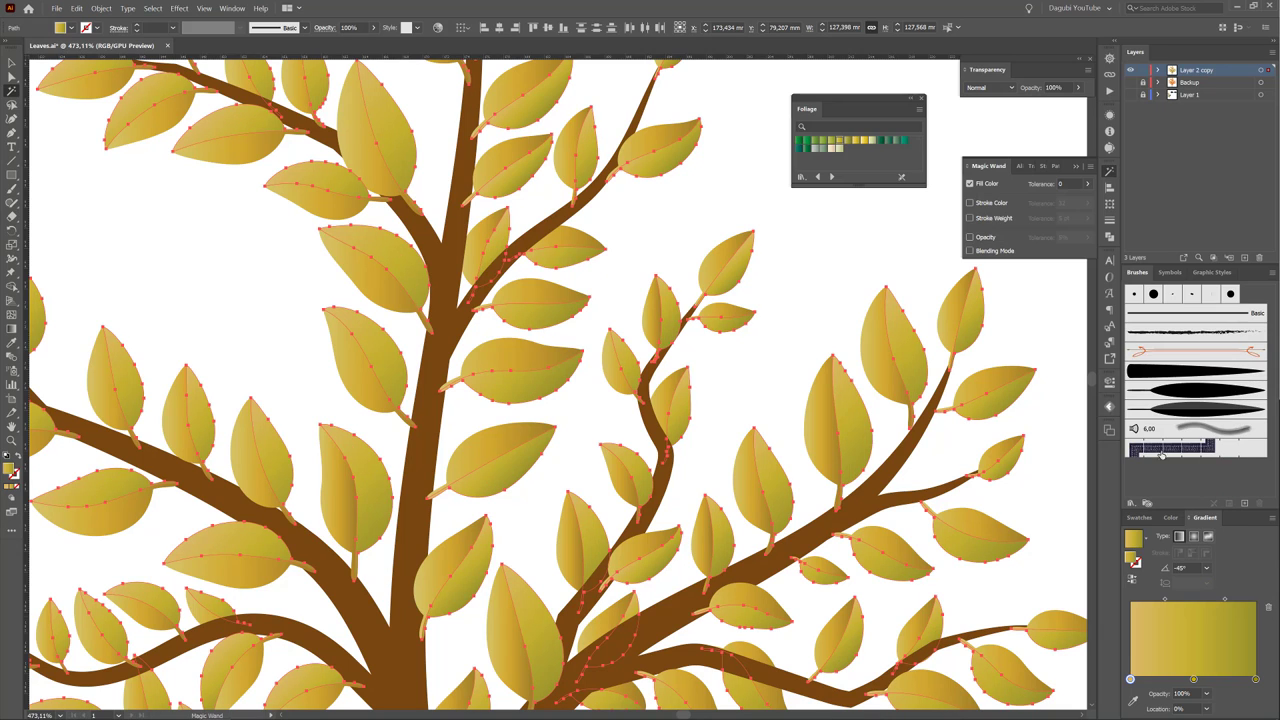
Step: Select the leaf halves with the more orange gradient, set their gradient angle to 30° and deselect
left_click(874, 338)
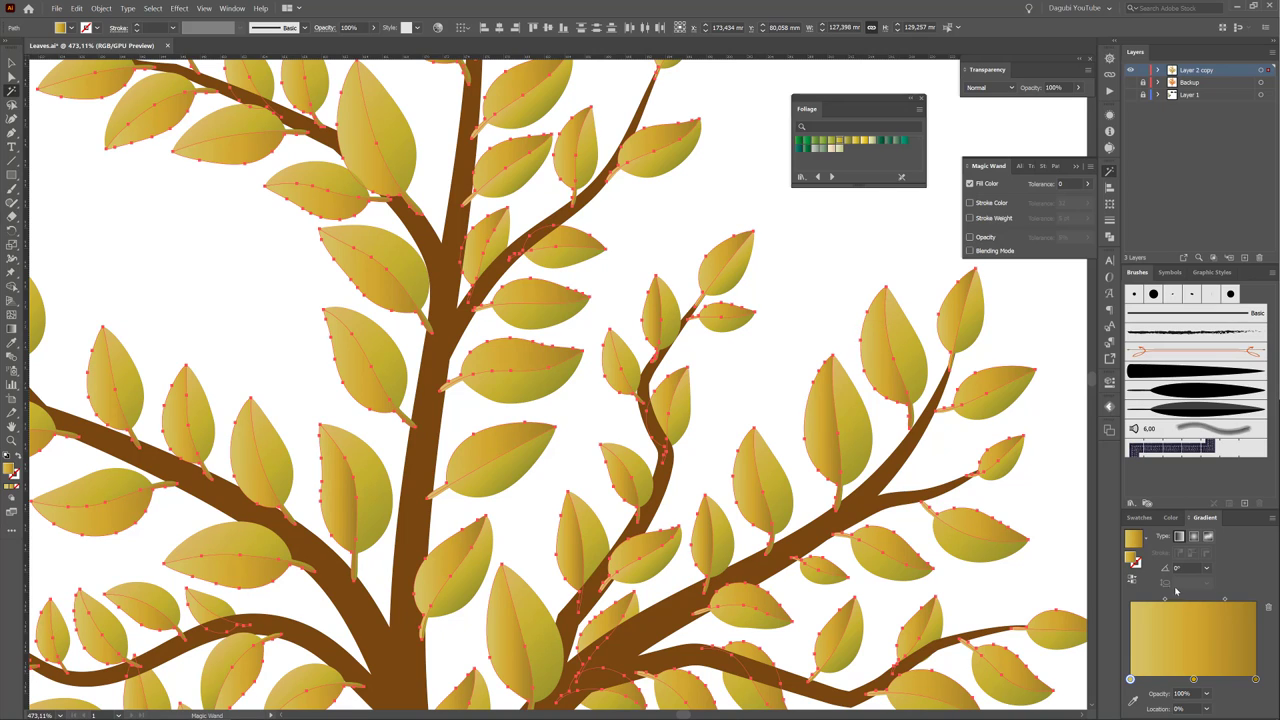
left_click(1206, 569)
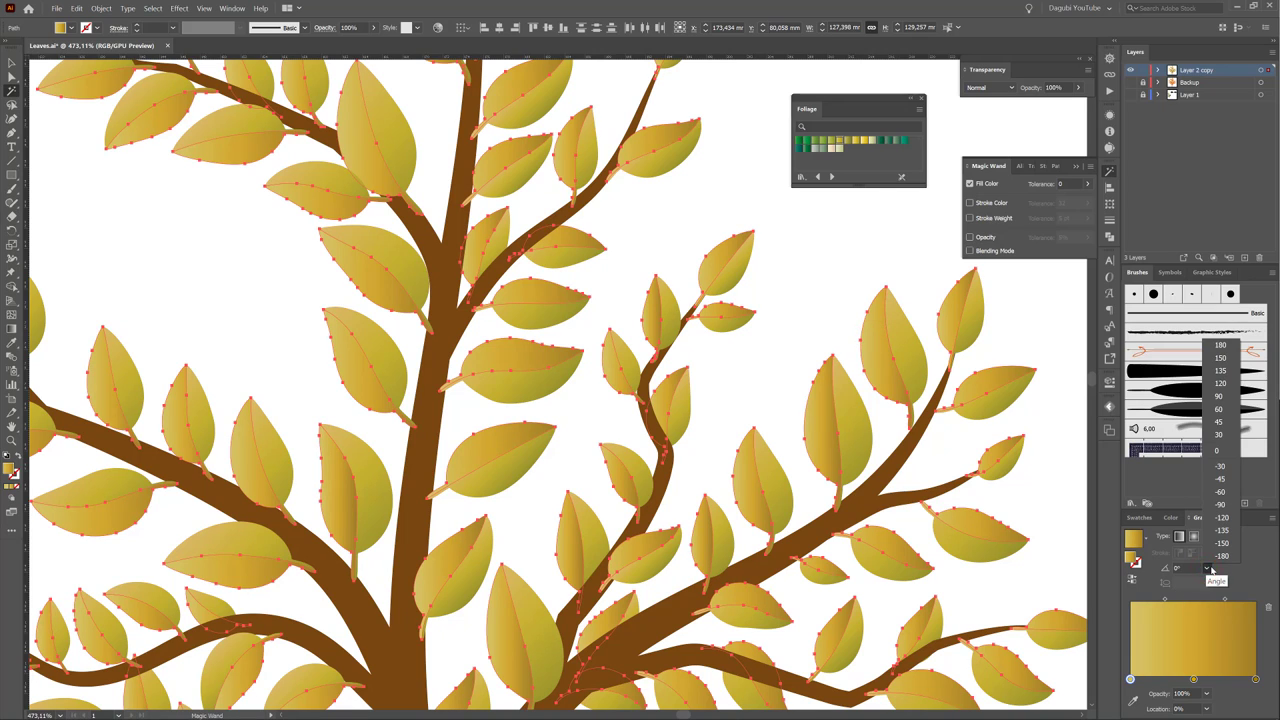
left_click(1229, 437)
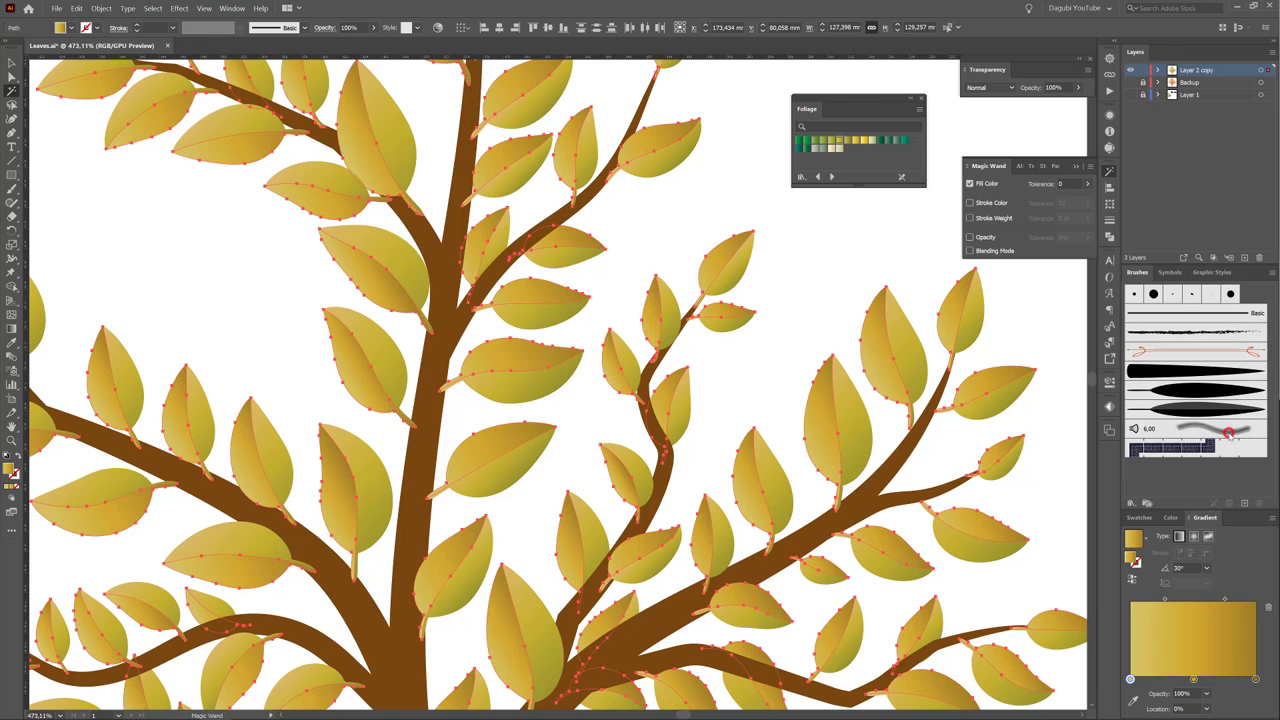
left_click(879, 241)
Step: Select eight individual leaves scattered across the tree's different branches
scroll(879, 239, "down", 5)
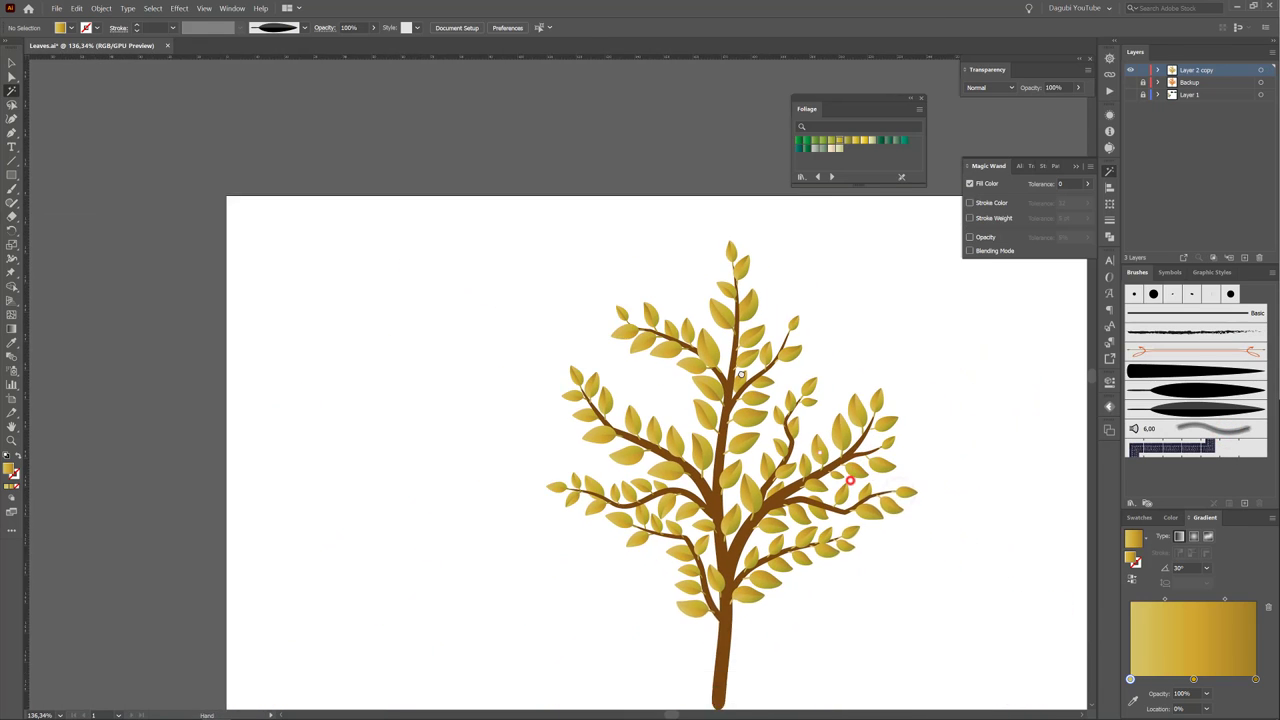
left_click_drag(849, 481, 729, 421)
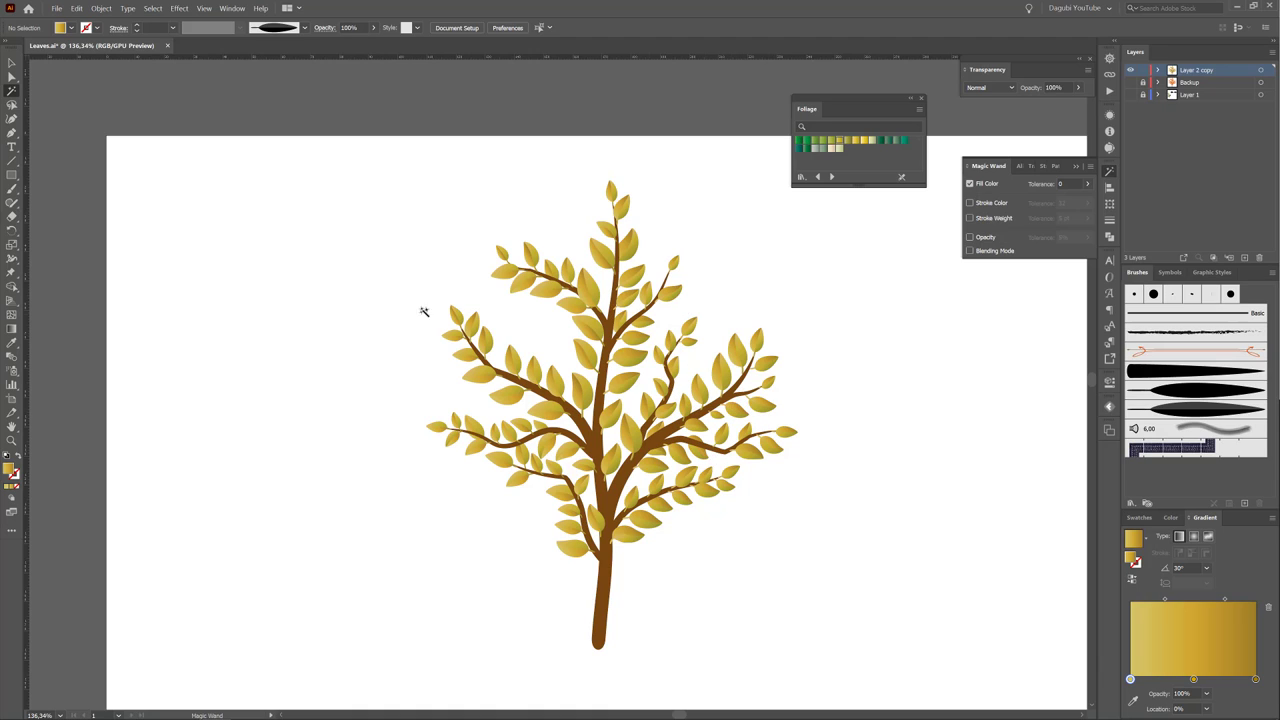
left_click(12, 63)
left_click(650, 522)
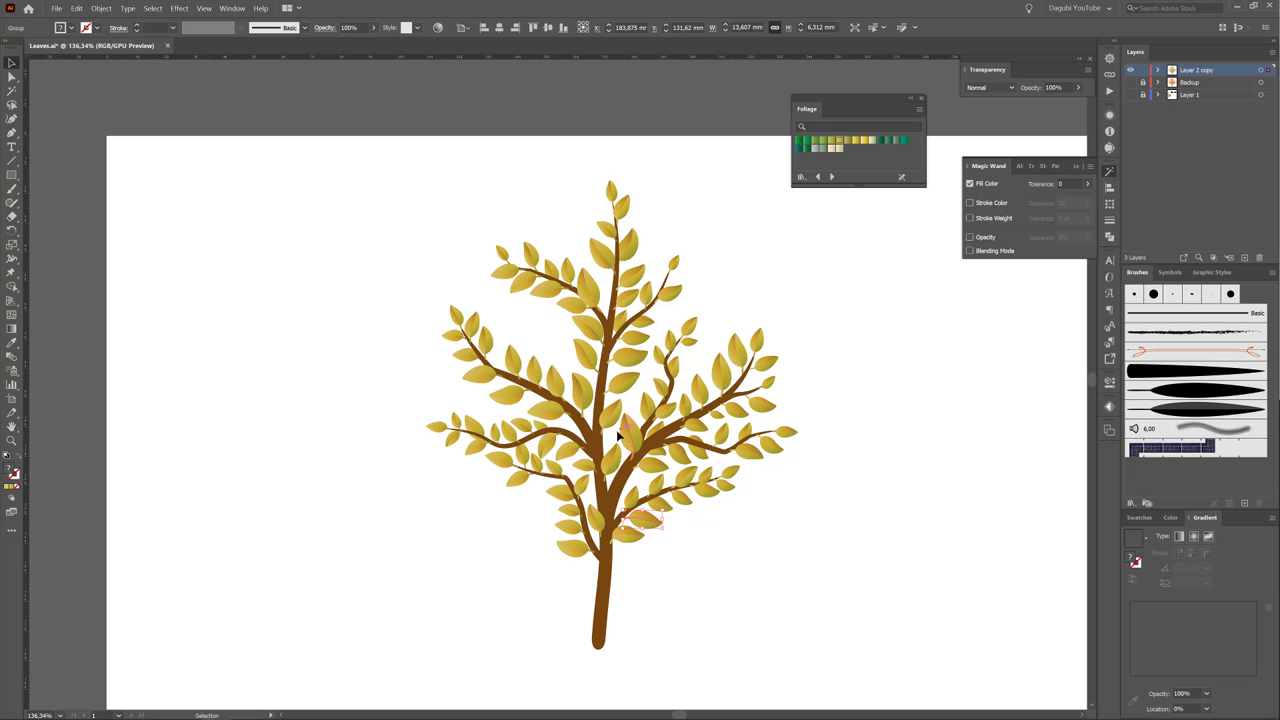
left_click(556, 386, "shift")
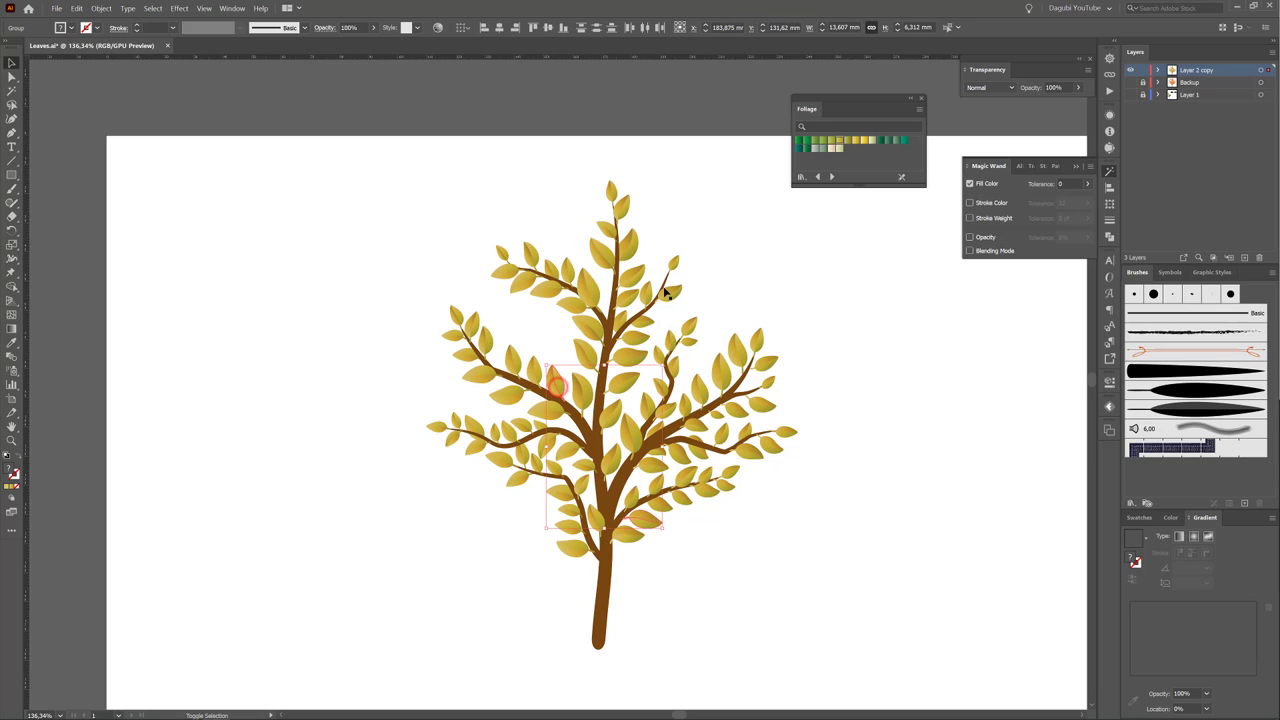
left_click(668, 290, "shift")
left_click(530, 258, "shift")
left_click(476, 444, "shift")
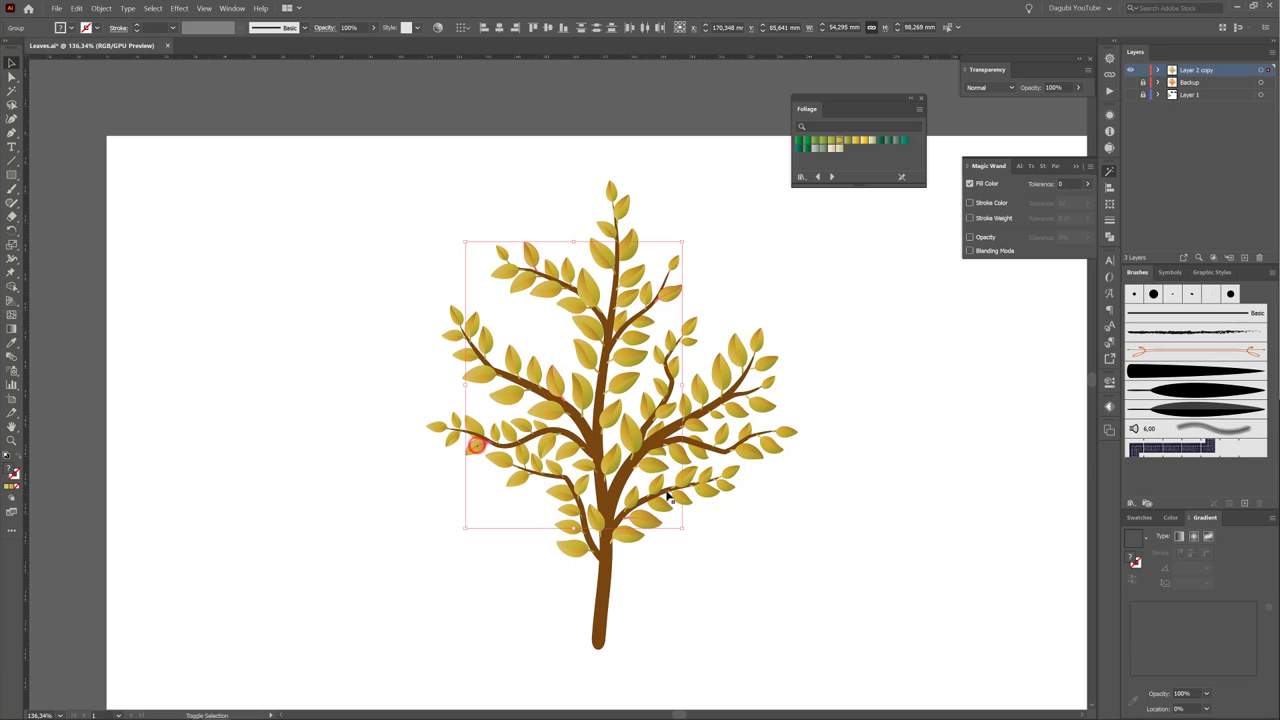
left_click(700, 492, "shift")
left_click(638, 432, "shift")
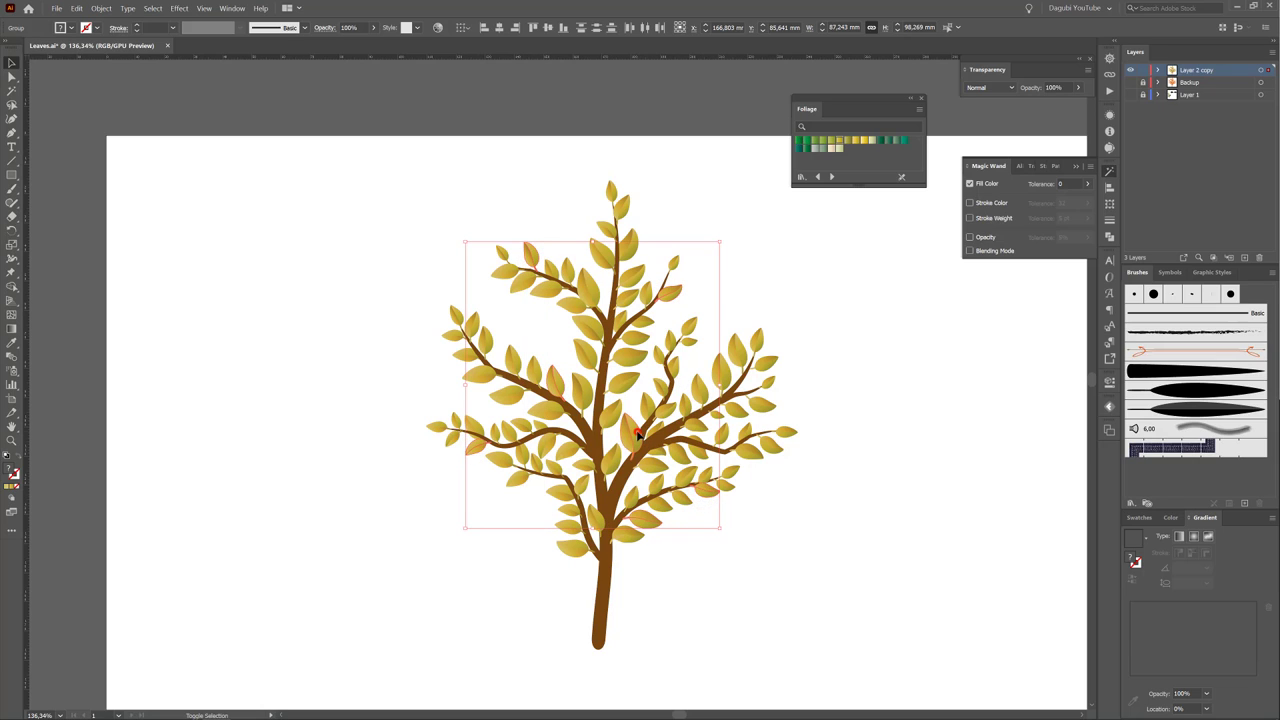
left_click(664, 388, "shift")
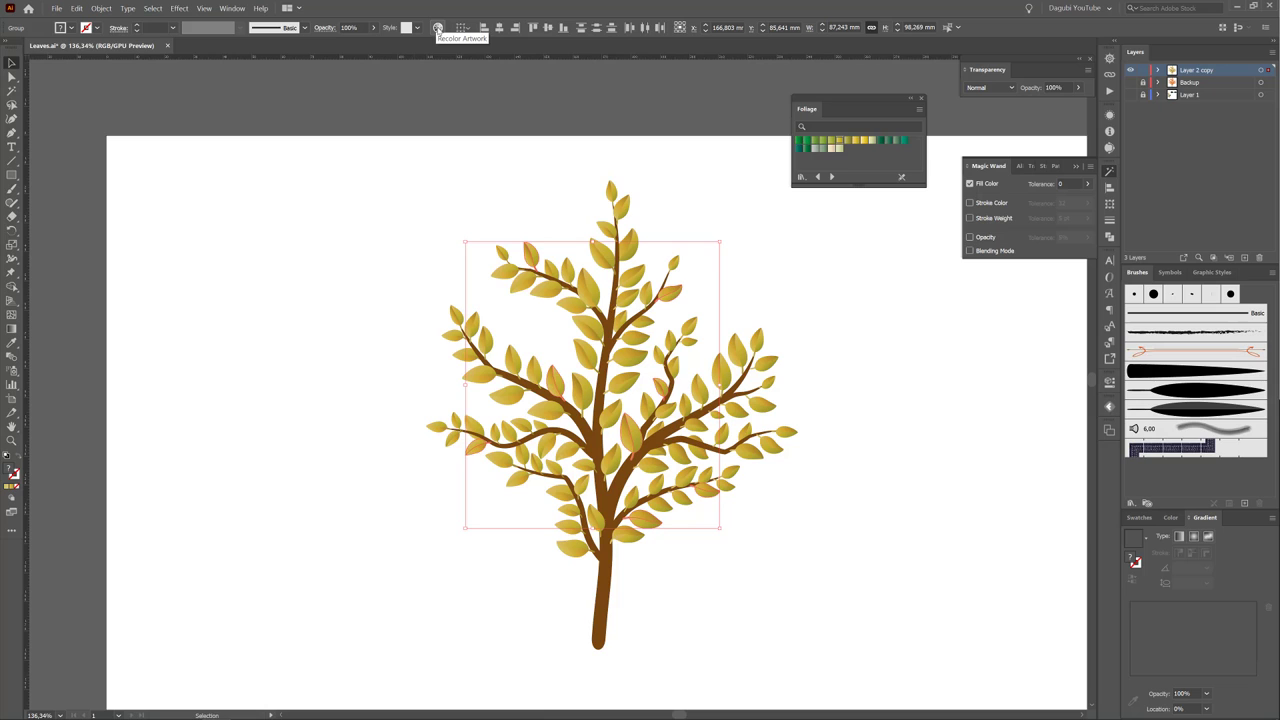
Step: Recolour the selected leaves orange in Recolor Artwork with linked harmony colours, a hue of 31° and increased saturation
left_click(437, 28)
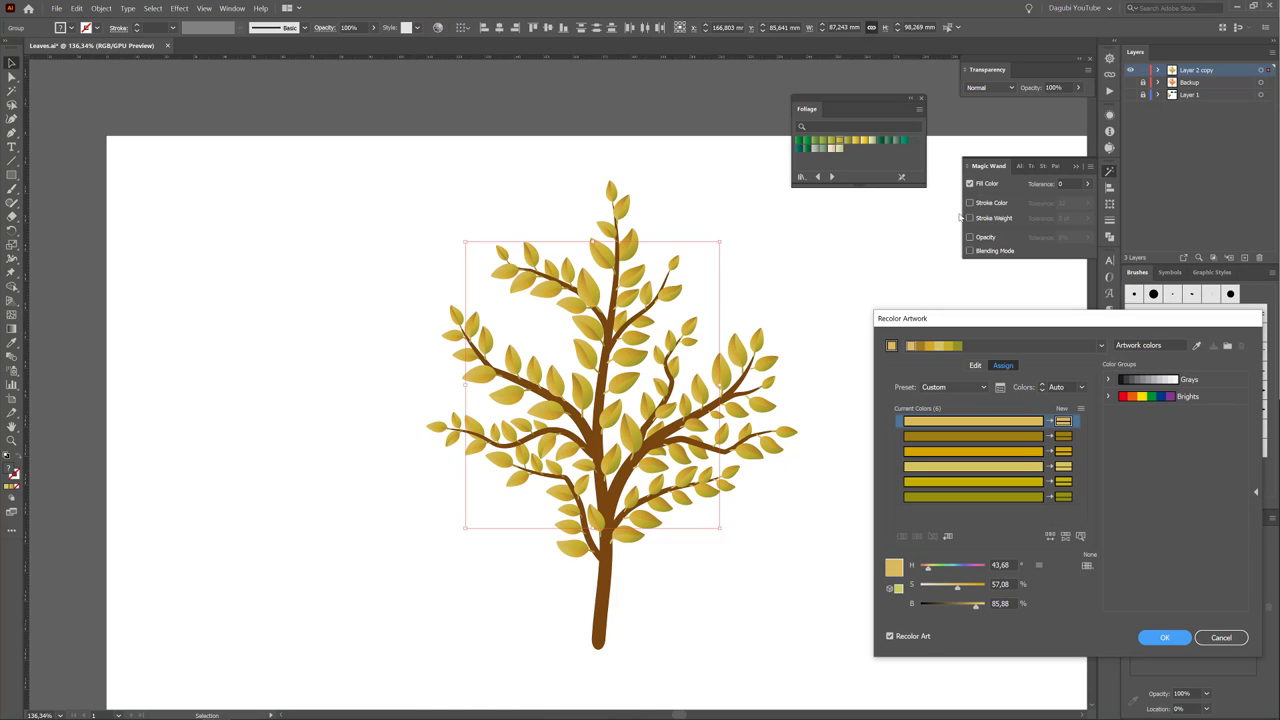
left_click(975, 366)
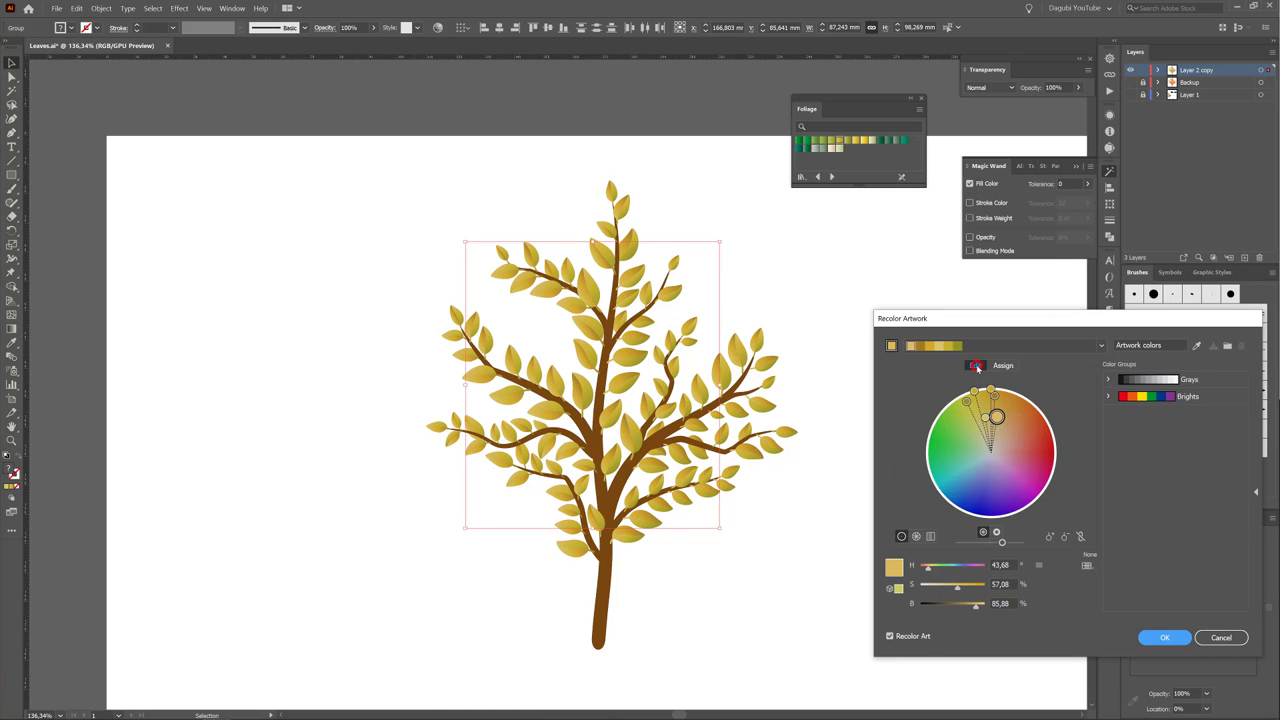
left_click(1080, 537)
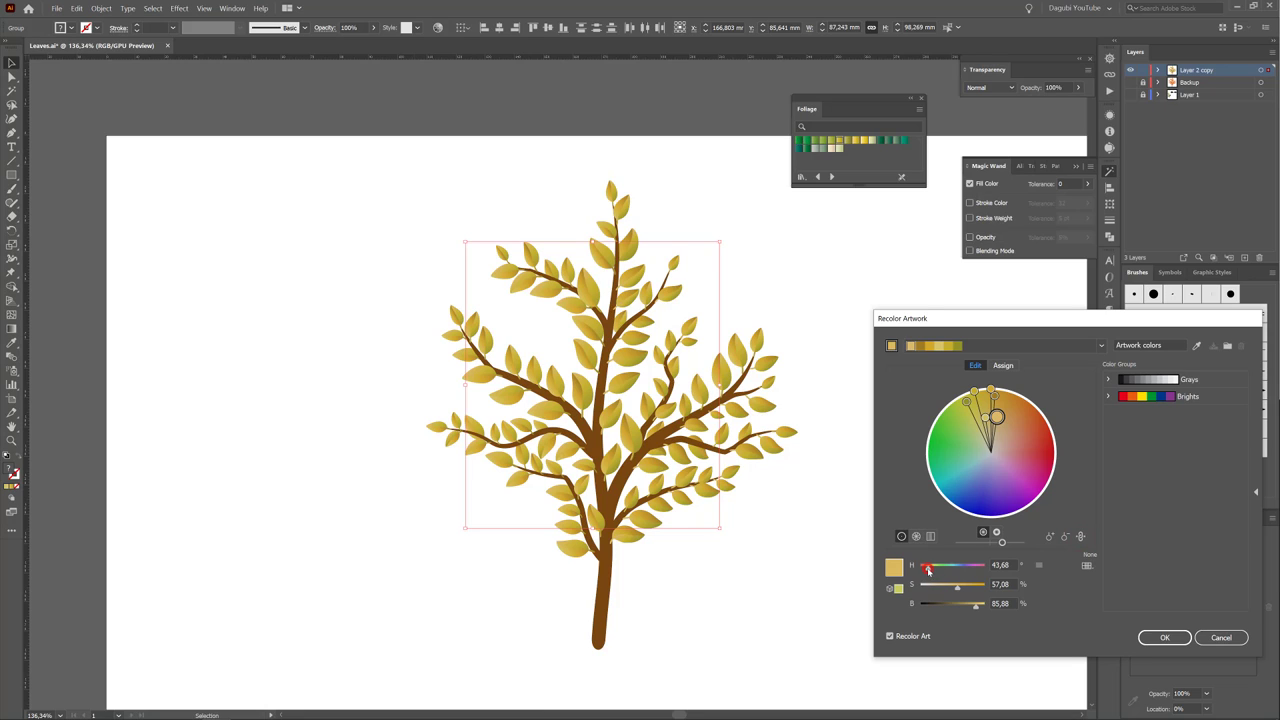
left_click_drag(928, 569, 926, 569)
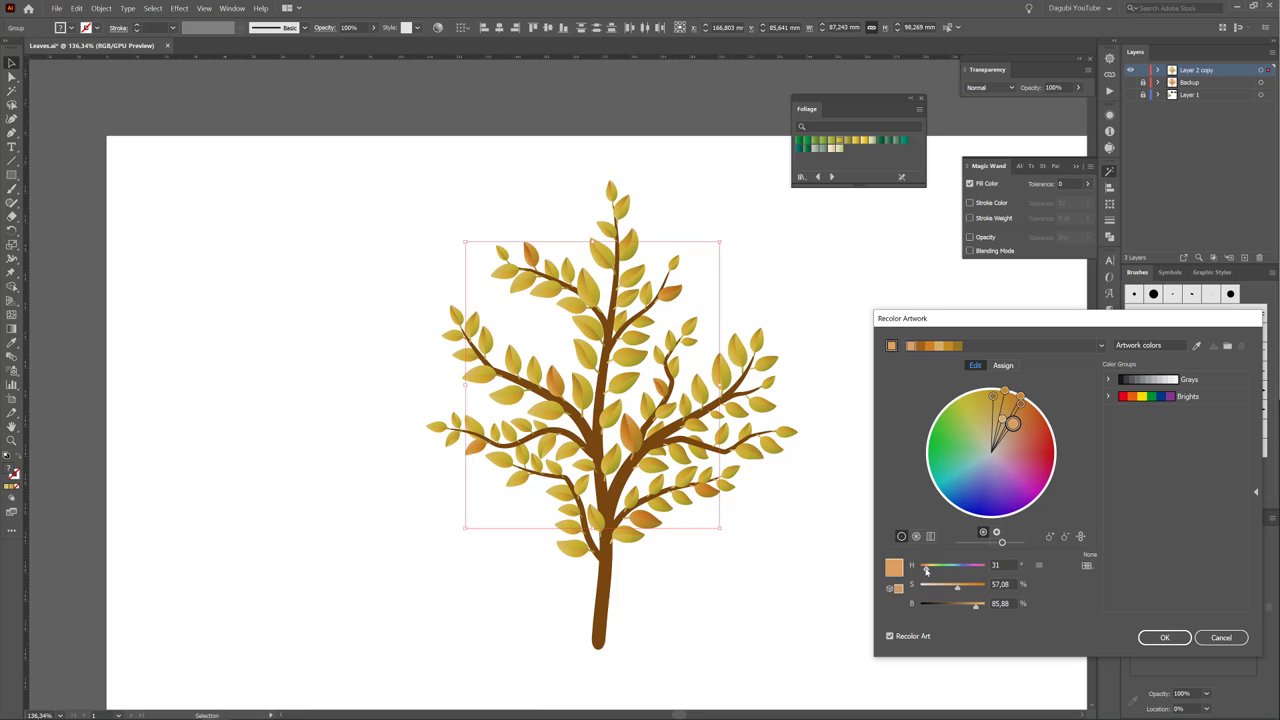
left_click_drag(959, 589, 965, 591)
left_click(1160, 638)
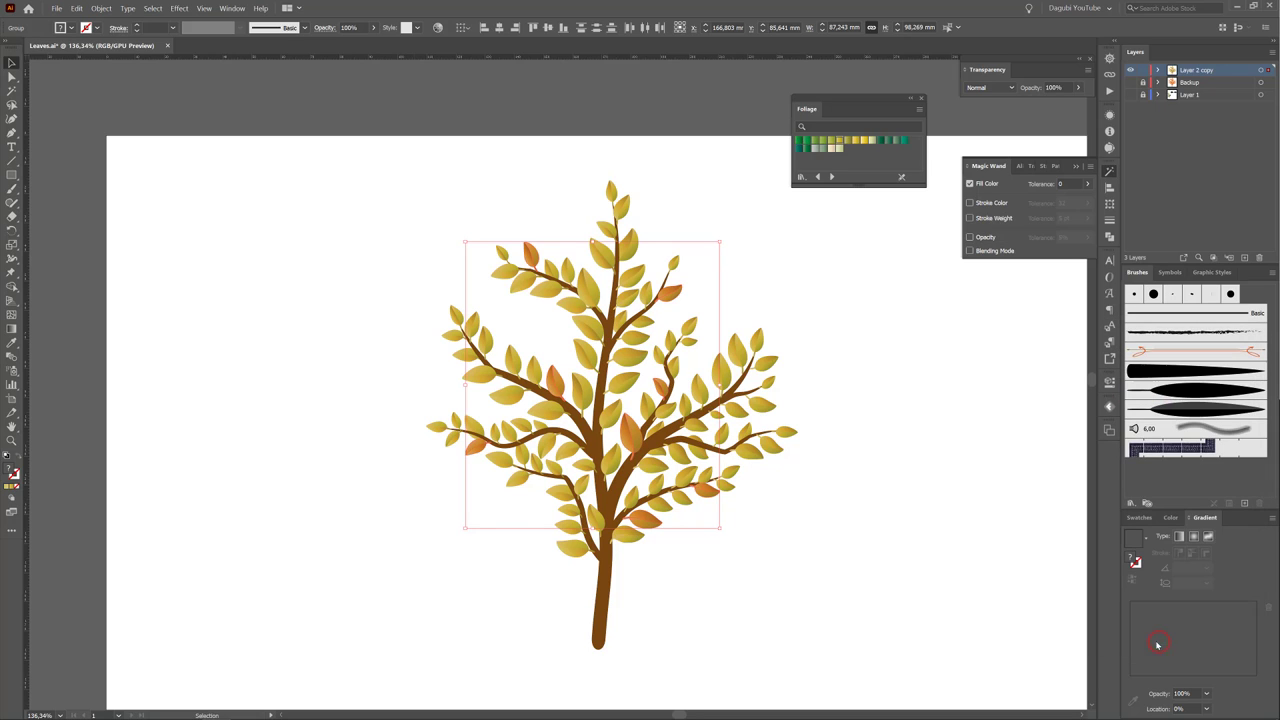
Step: Clear the selection and select six other yellow leaves scattered across the tree's branches
left_click(914, 380)
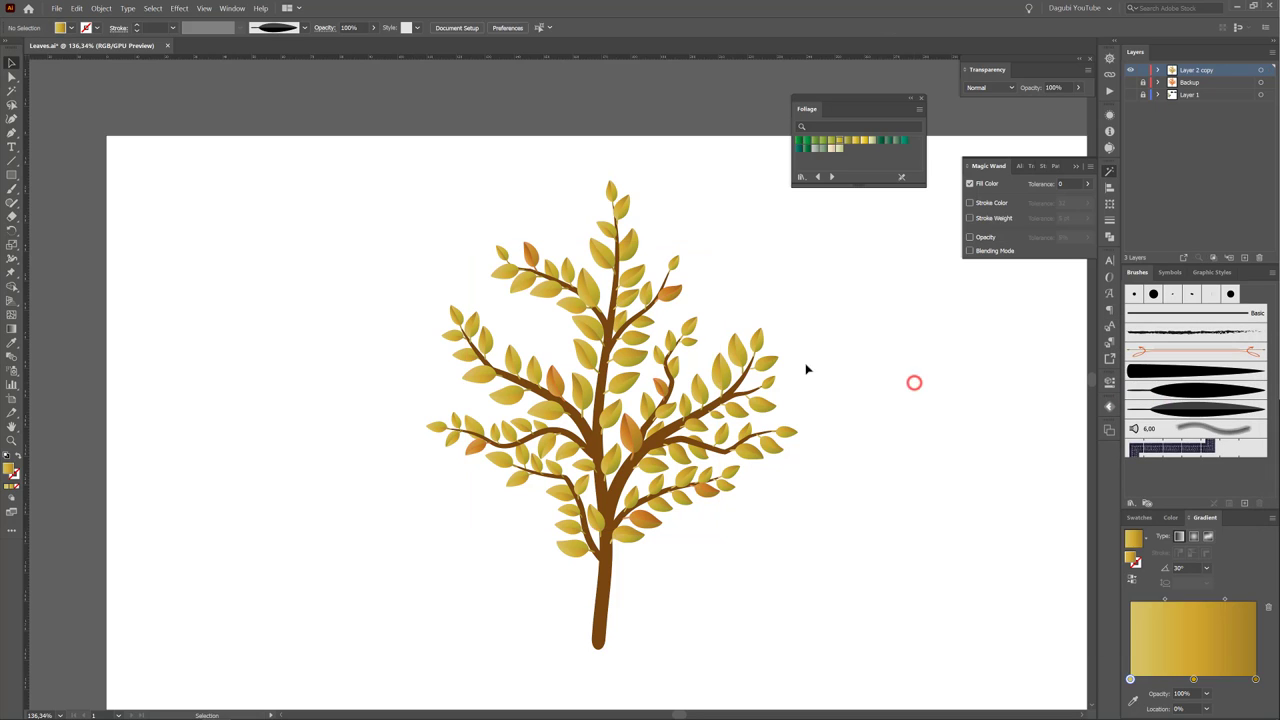
left_click(516, 358, "shift")
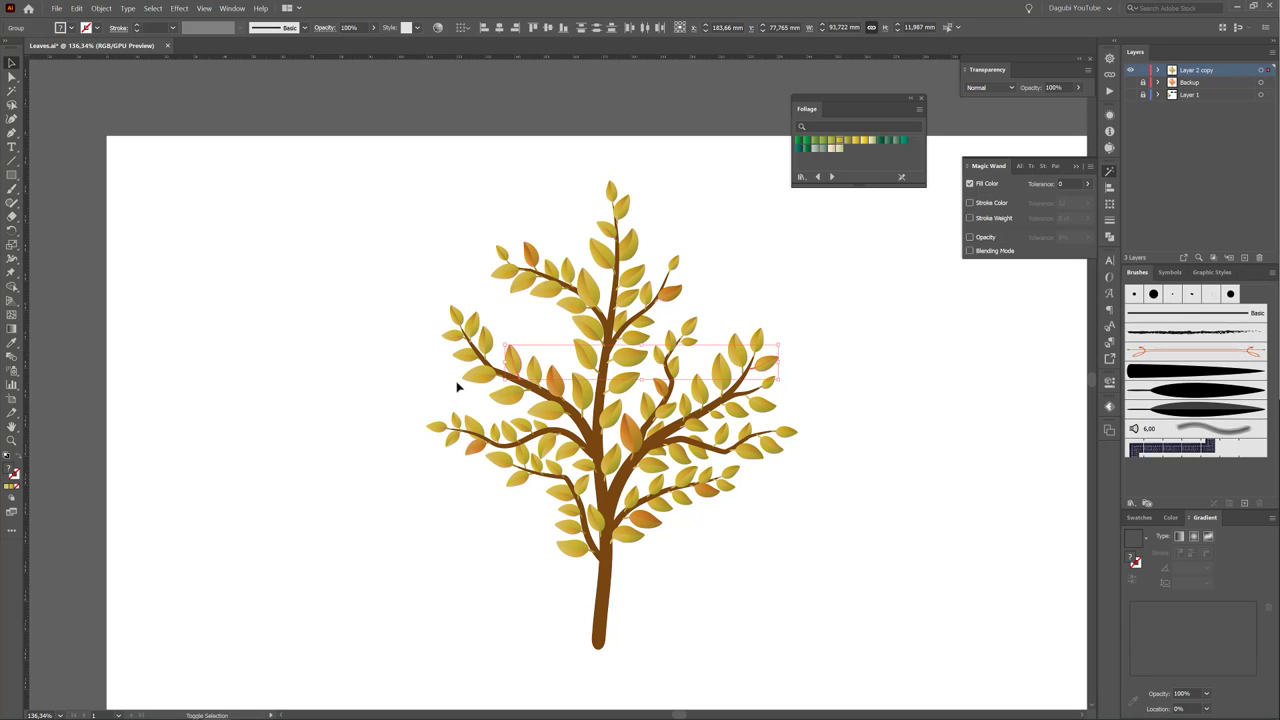
left_click(452, 343, "shift")
left_click(566, 527, "shift")
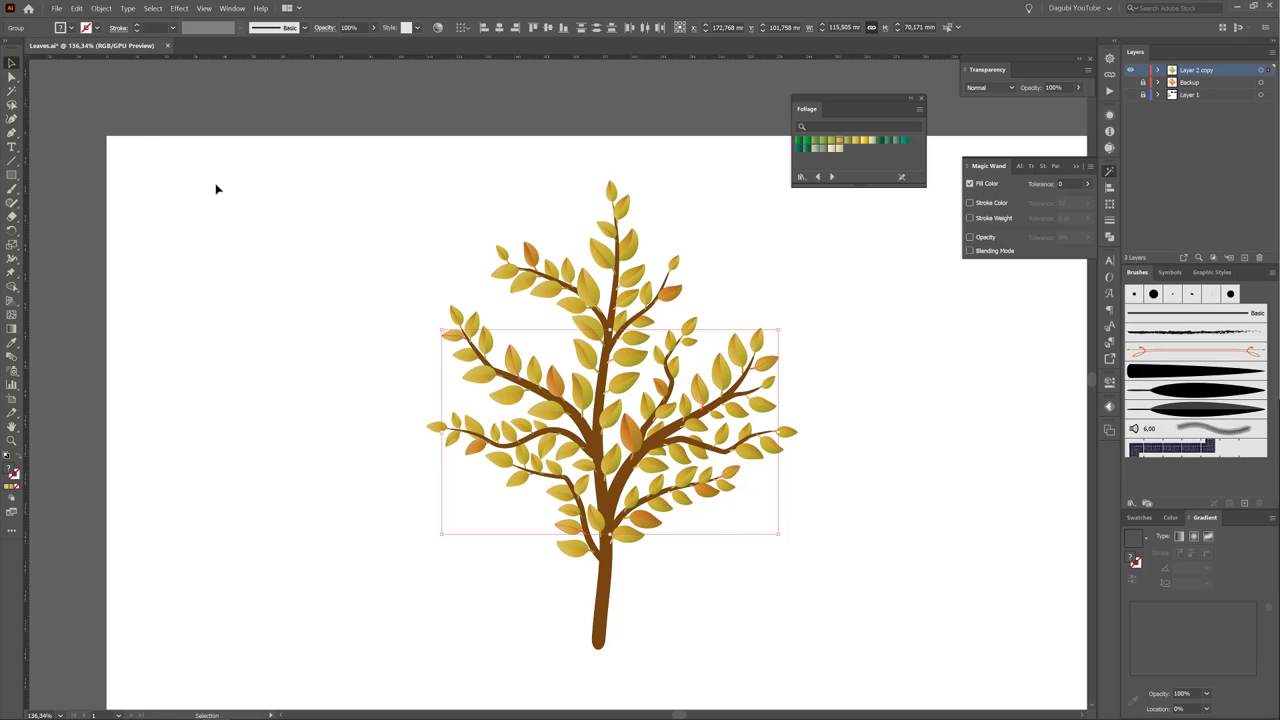
Step: Turn the selected leaves brighter orange with Adjust Color Balance, using previewed values of red 13%, green about -9% and blue -14%
left_click(78, 8)
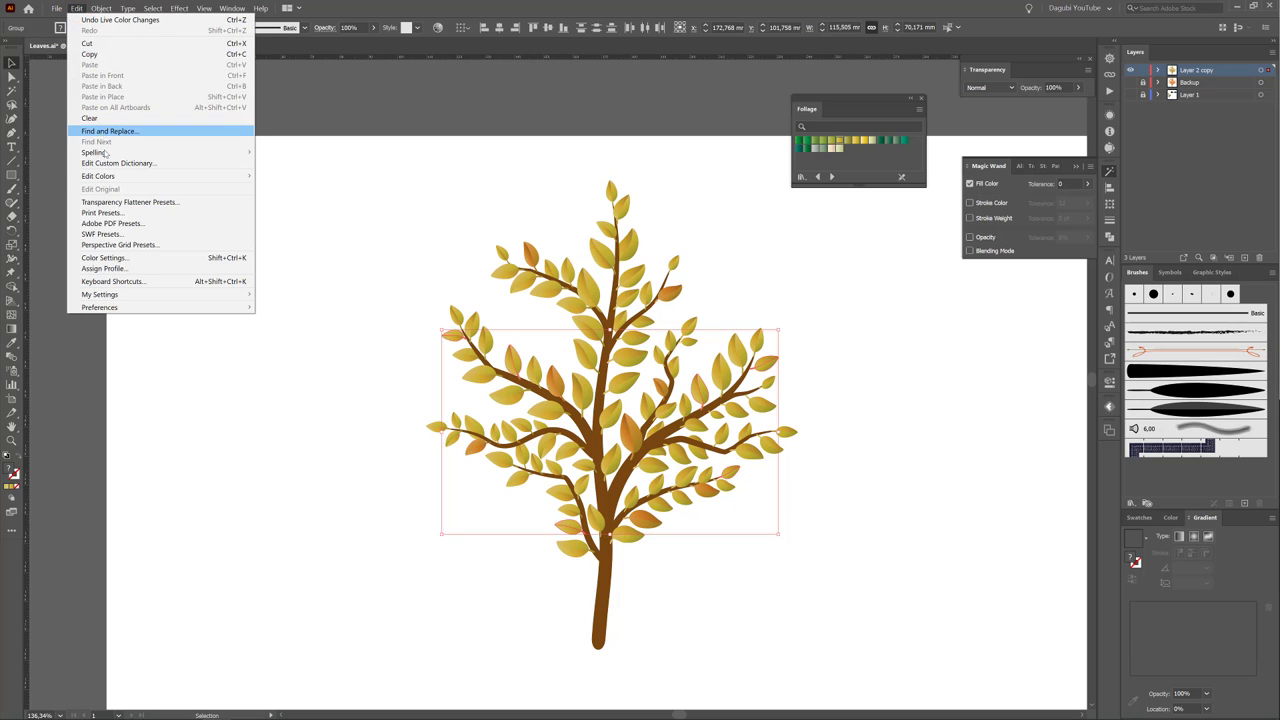
mouse_move(245, 177)
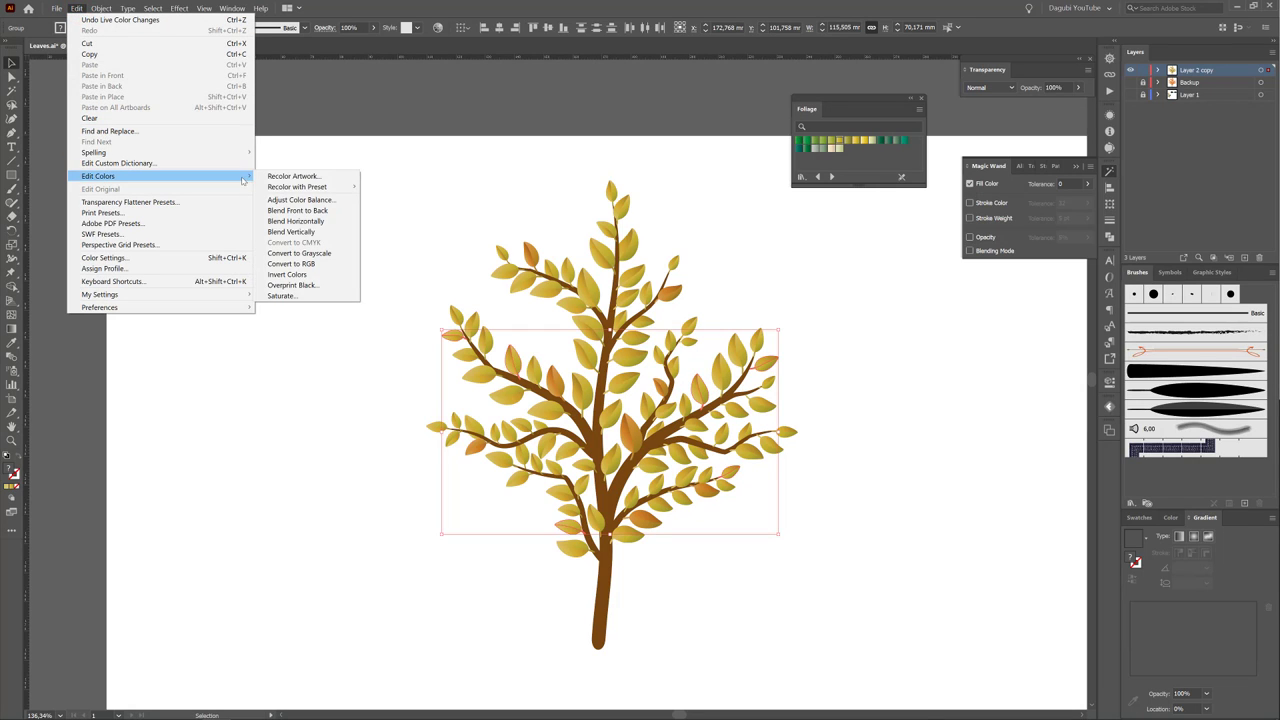
left_click(309, 200)
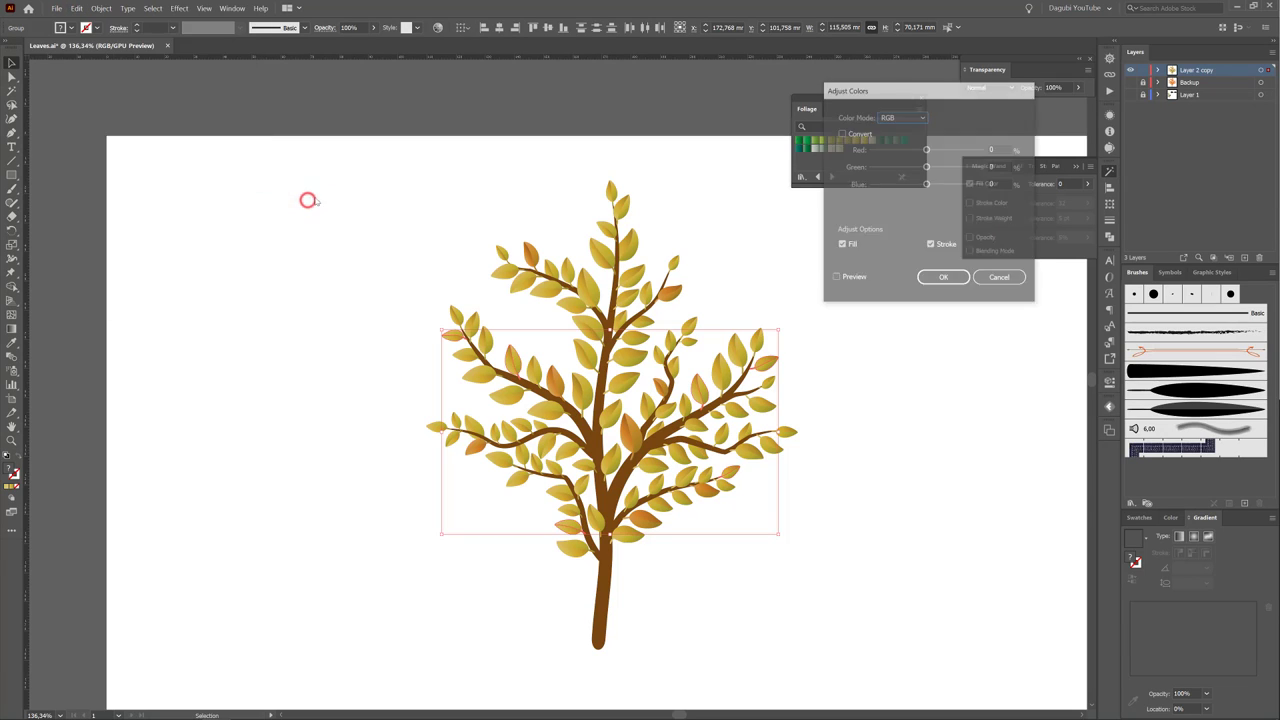
left_click(843, 280)
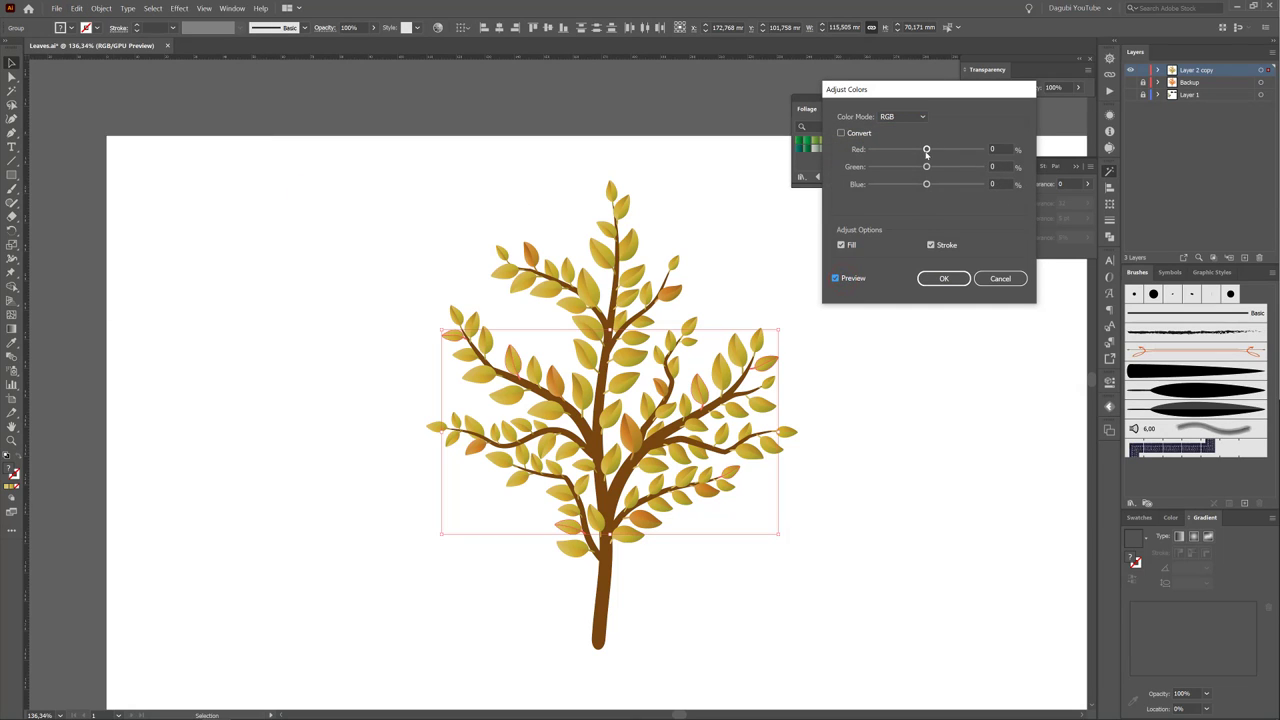
mouse_move(927, 150)
left_mouse_down()
mouse_move(917, 185)
mouse_move(924, 170)
left_mouse_up()
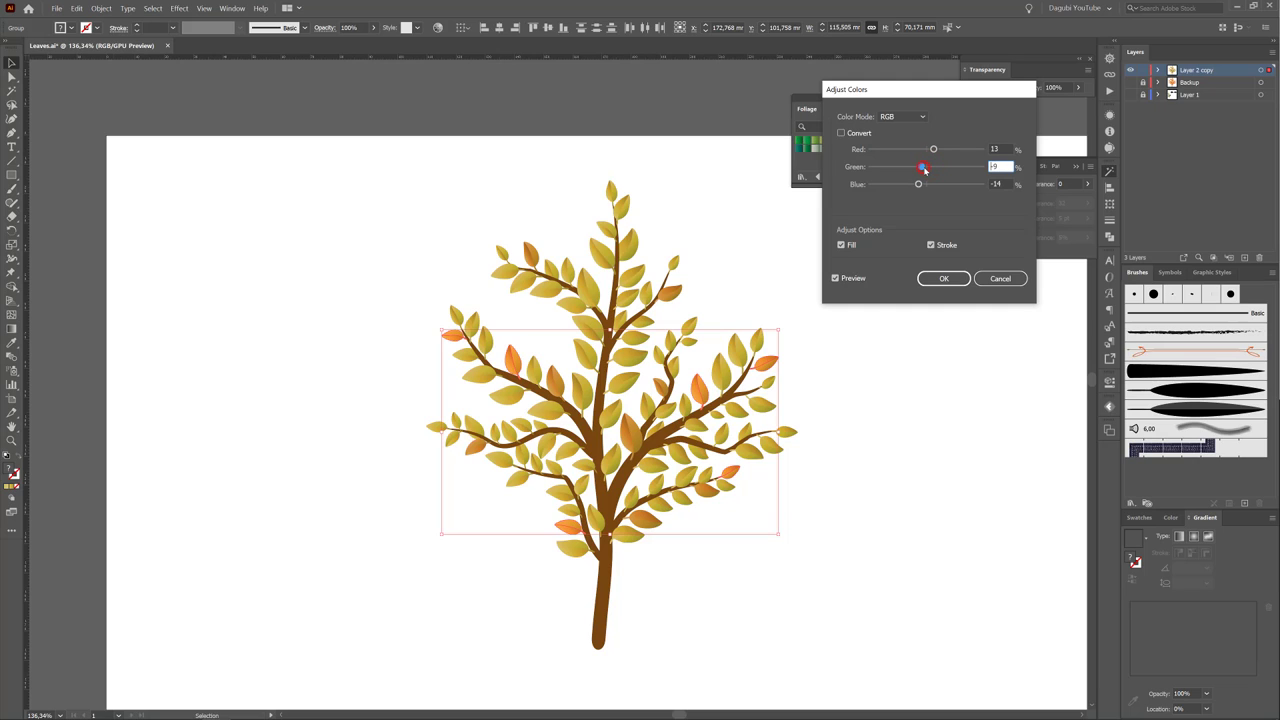
left_click(945, 279)
left_click(874, 397)
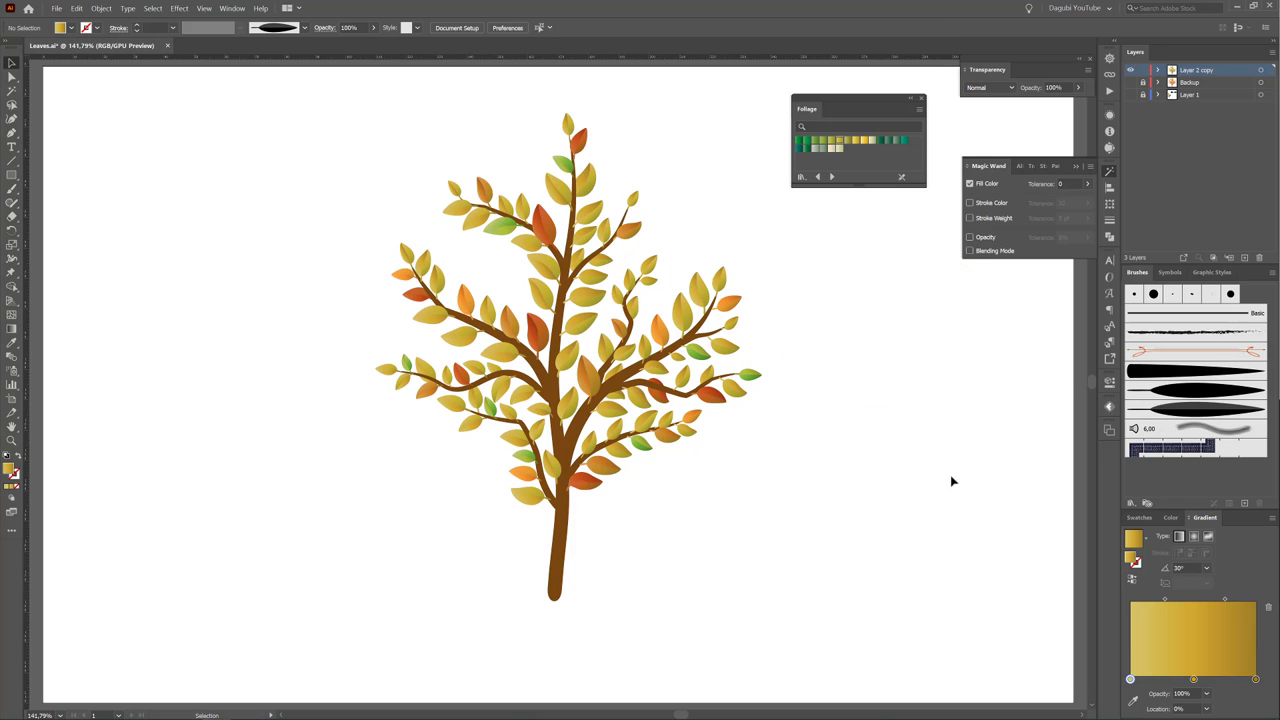
Step: Move the tree toward the artboard's left side to leave empty space beside it, and deselect it
left_click(752, 374)
left_click_drag(622, 390, 412, 400)
left_click(778, 424)
Step: Paint a single leaf in the empty area beside the tree with the leaf art brush and make its stroke orange
key("b")
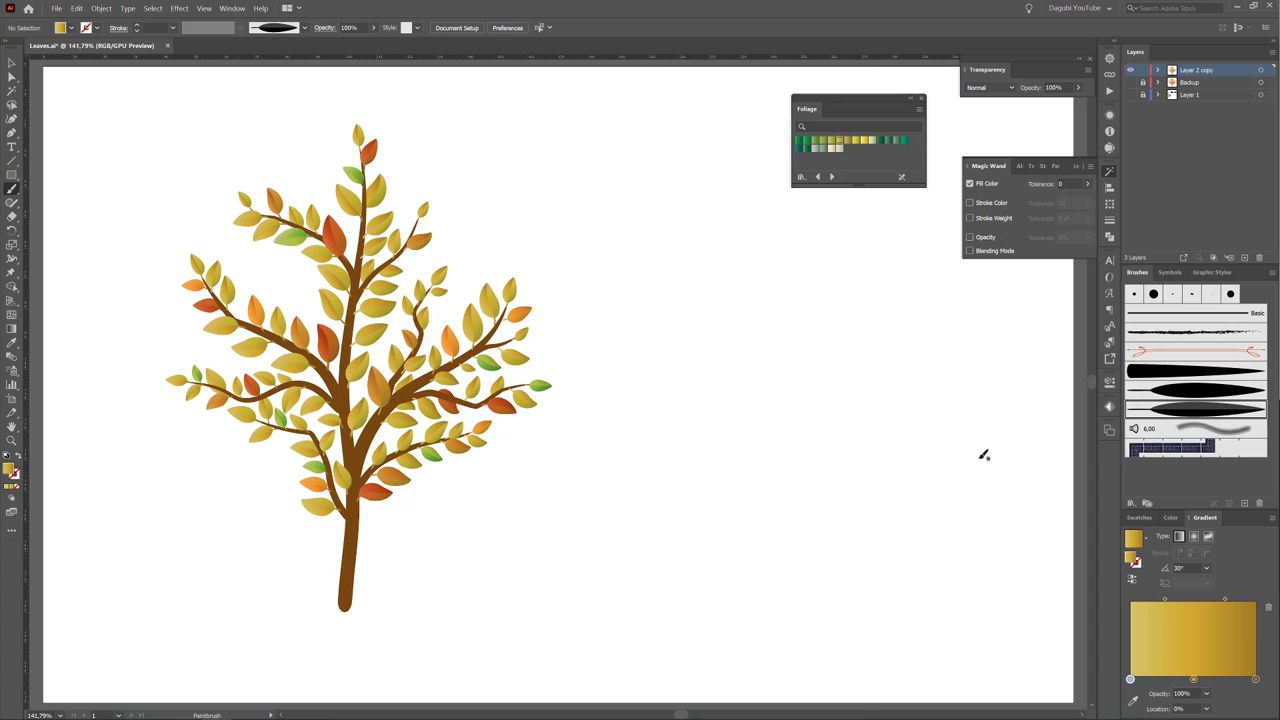
left_click_drag(560, 452, 636, 468)
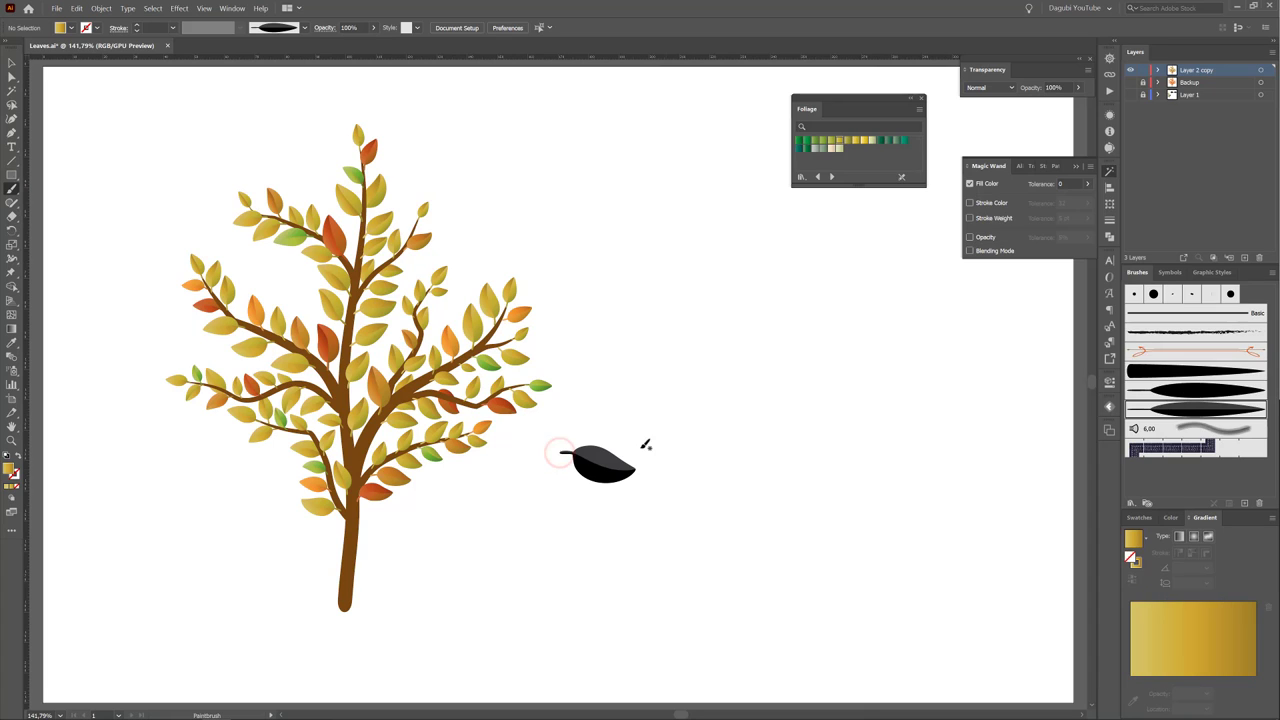
left_click(1134, 518)
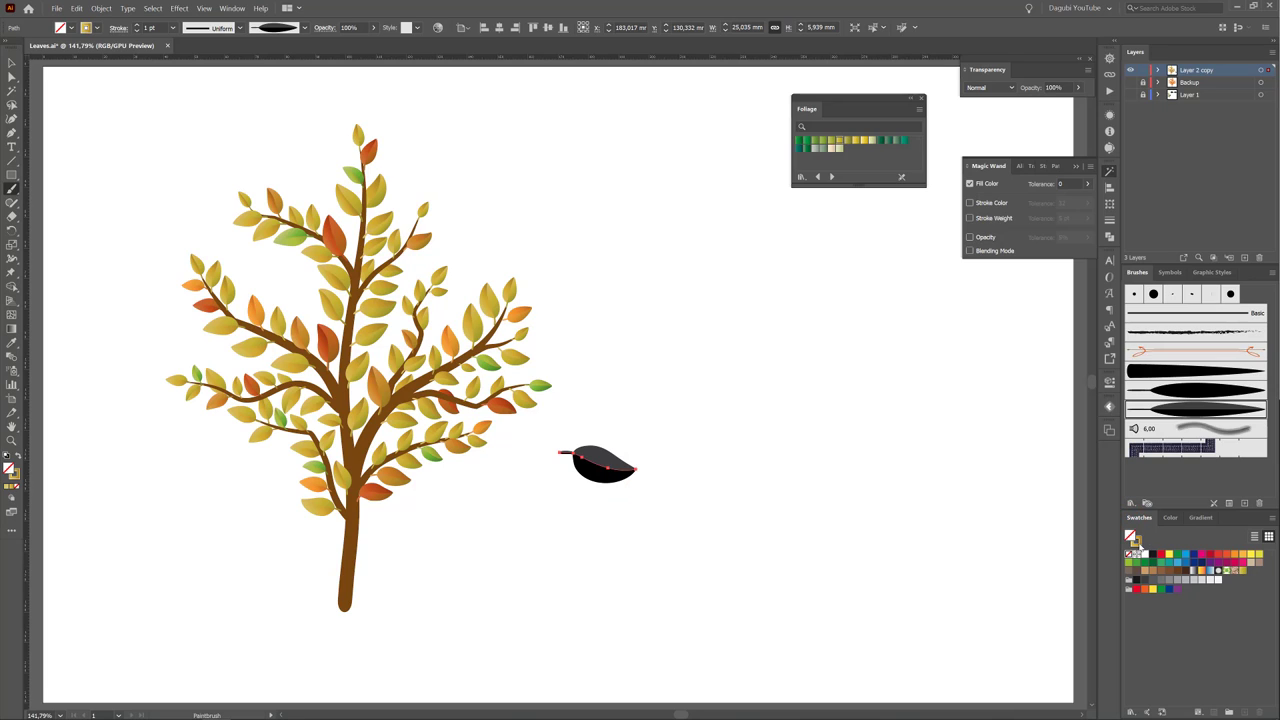
left_click(1136, 546)
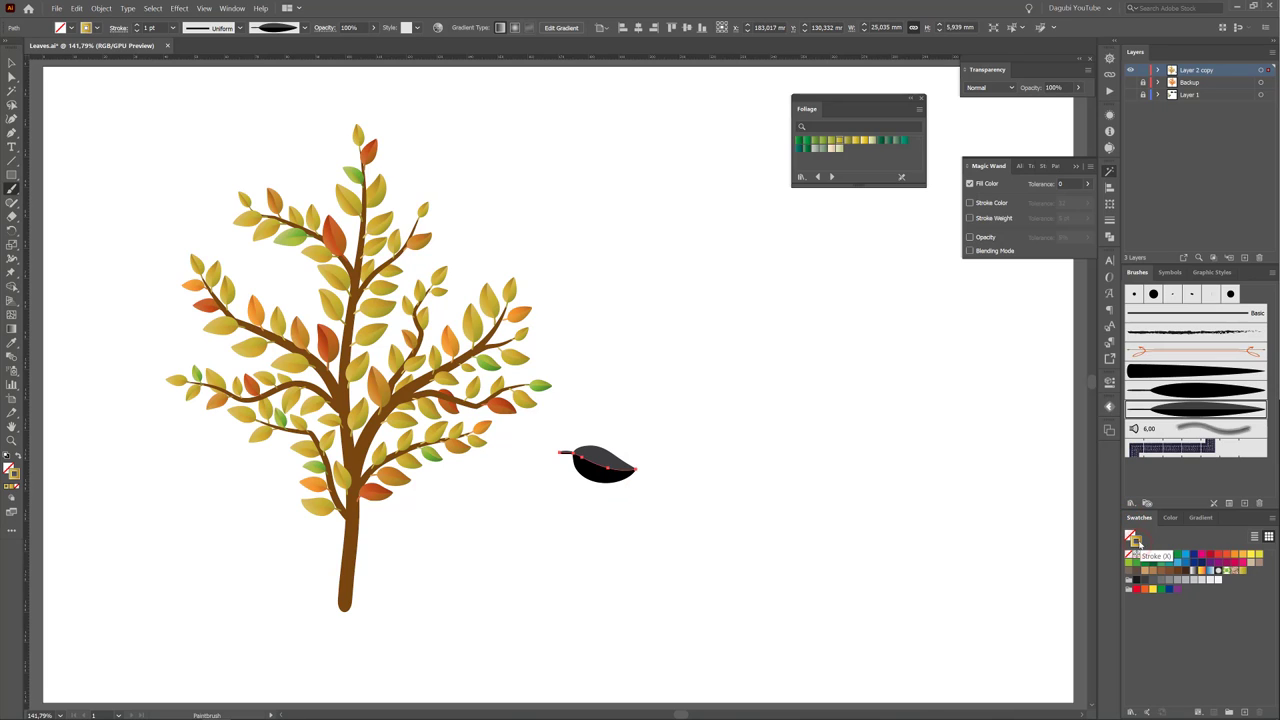
left_click(1236, 557)
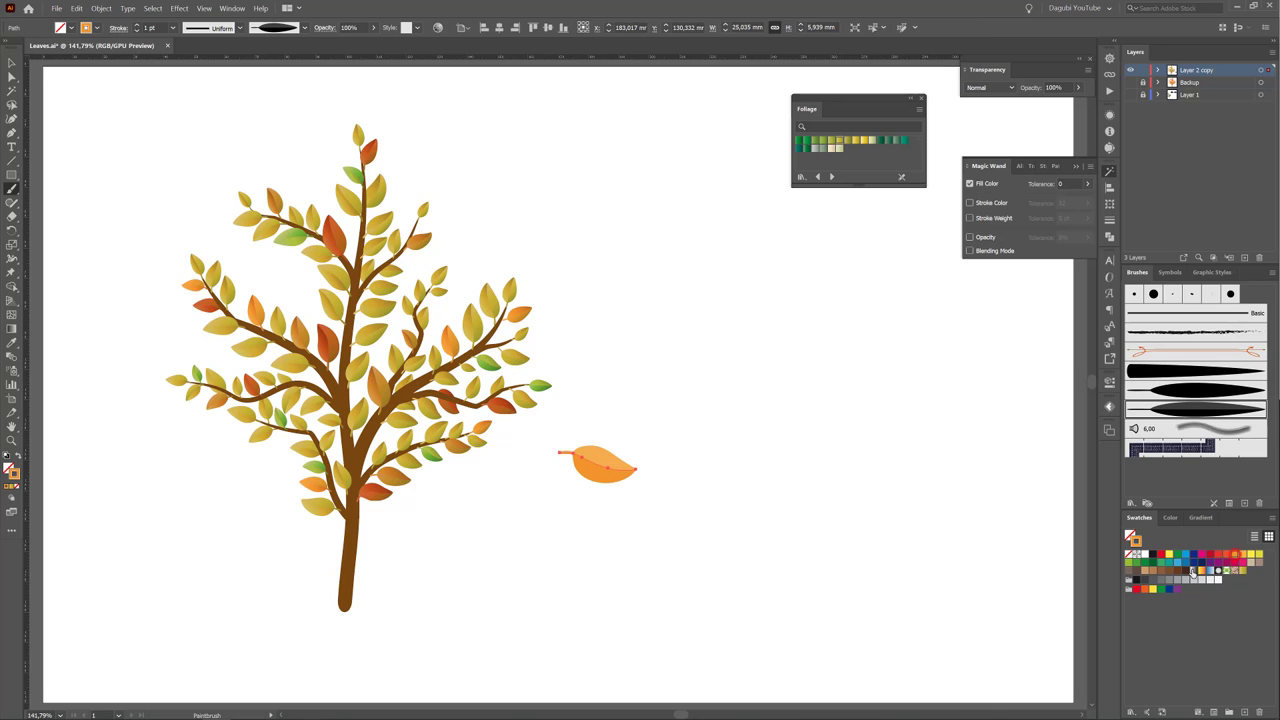
left_click(683, 492, "ctrl")
Step: Paint a windblown trail of orange leaves in varied sizes drifting away from the tree, and expand their appearance
mouse_move(629, 483)
left_mouse_down()
mouse_move(708, 500)
mouse_move(511, 477)
mouse_move(736, 530)
mouse_move(971, 434)
left_mouse_up()
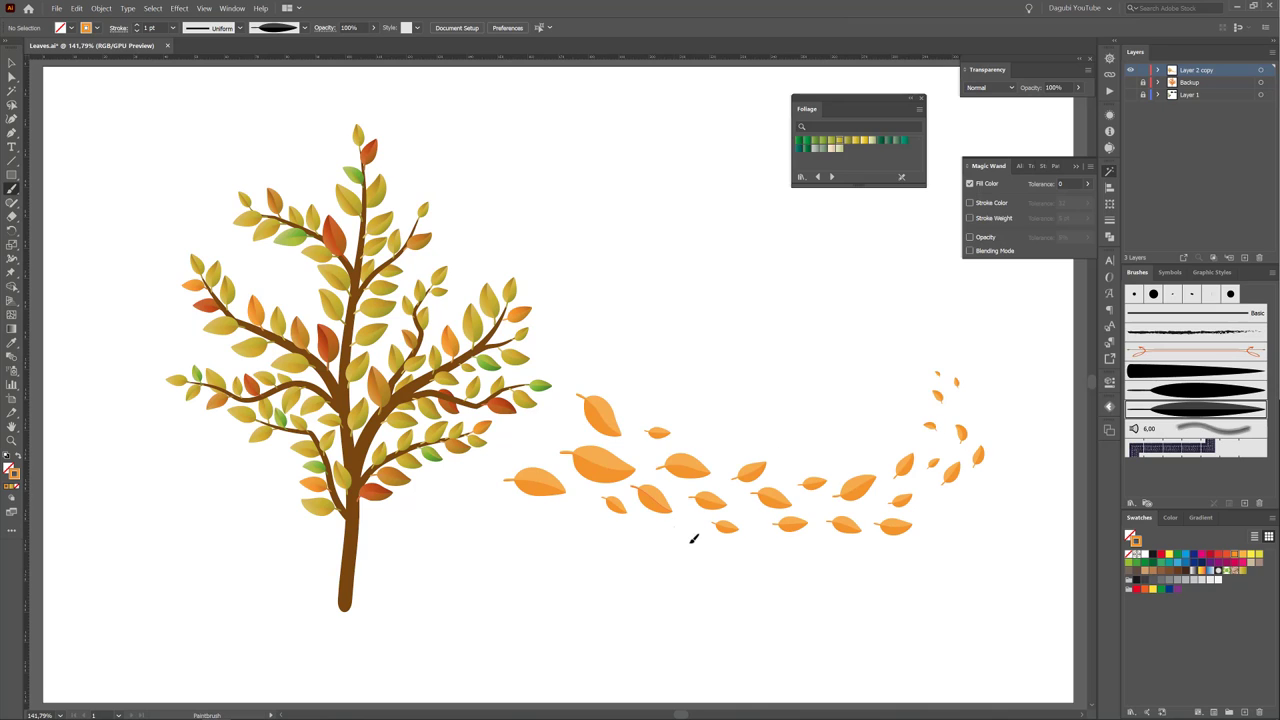
mouse_move(491, 562)
left_mouse_down()
mouse_move(877, 449)
mouse_move(1008, 366)
mouse_move(930, 322)
left_mouse_up()
left_click(11, 76)
left_click(101, 8)
key("Escape")
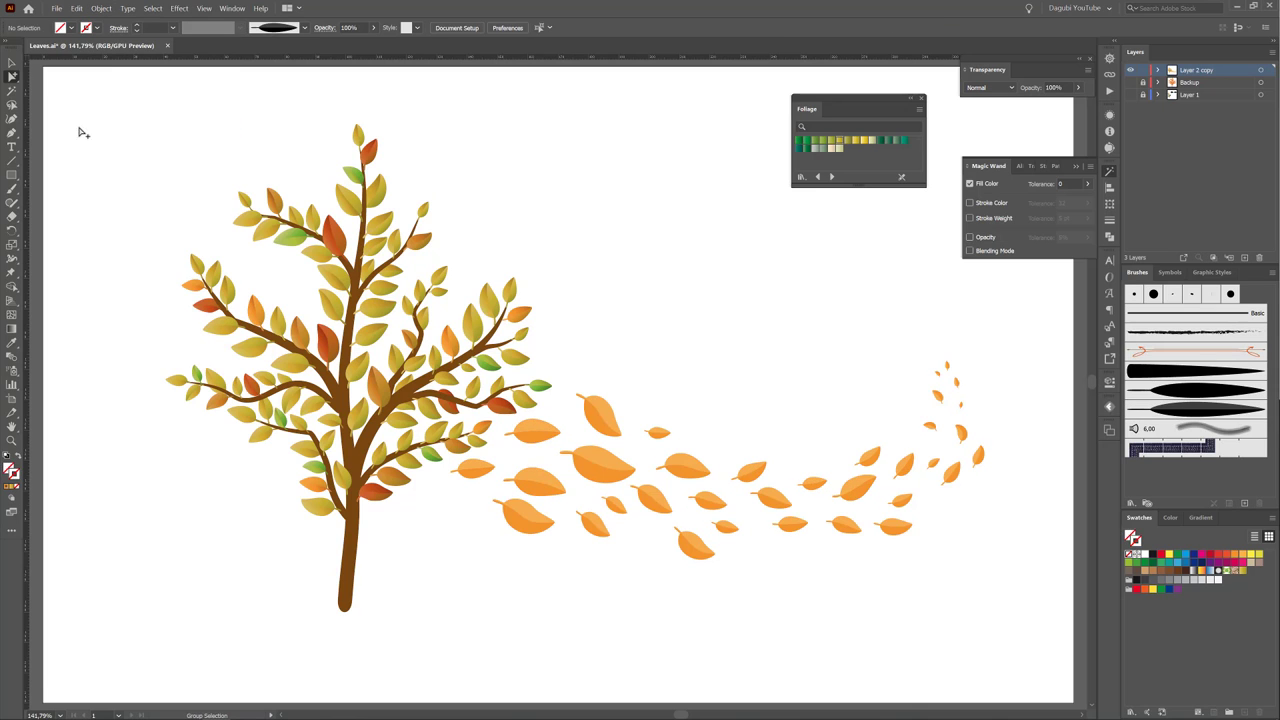
Step: Select several leaves scattered along the drifting trail and turn them coral red with Adjust Color Balance by shifting the red value
left_click(535, 455, "ctrl")
left_click(683, 473, "shift")
left_click(76, 8)
mouse_move(114, 174)
left_click(300, 206)
left_click_drag(940, 149, 953, 149)
left_click(943, 278)
Step: Select another set of orange leaves in the trail and recolour them dark red with Recolor Artwork
left_click(600, 420)
left_click(903, 466, "shift")
left_click(437, 27)
left_click_drag(965, 606, 980, 606)
left_click(1143, 634)
Step: Select a third set of small orange leaves in the trail, recolour them pale yellow with Recolor Artwork and deselect
left_click(641, 516, "shift")
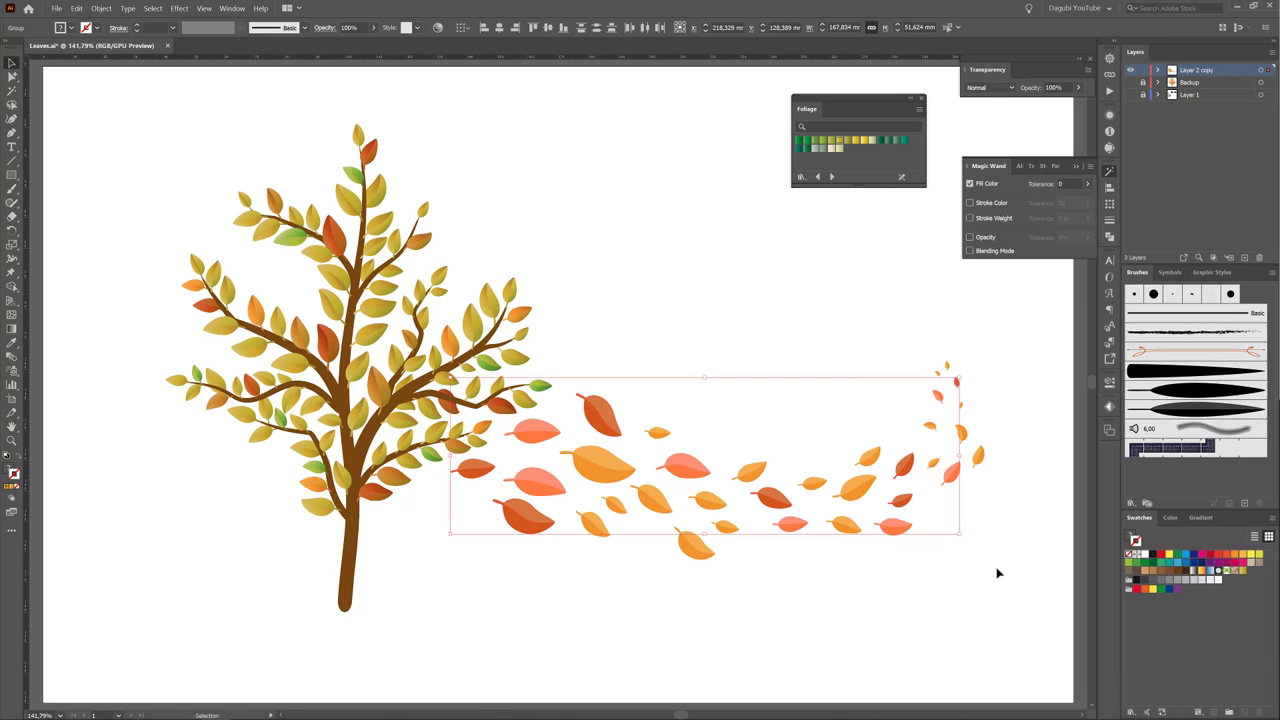
left_click(951, 366, "shift")
left_click(437, 27)
left_click_drag(1009, 400, 996, 404)
left_click_drag(985, 588, 960, 590)
left_click(1164, 637)
left_click(994, 623)
Step: Select several leaves scattered across the tree's upper and middle branches
left_click_drag(414, 120, 180, 386)
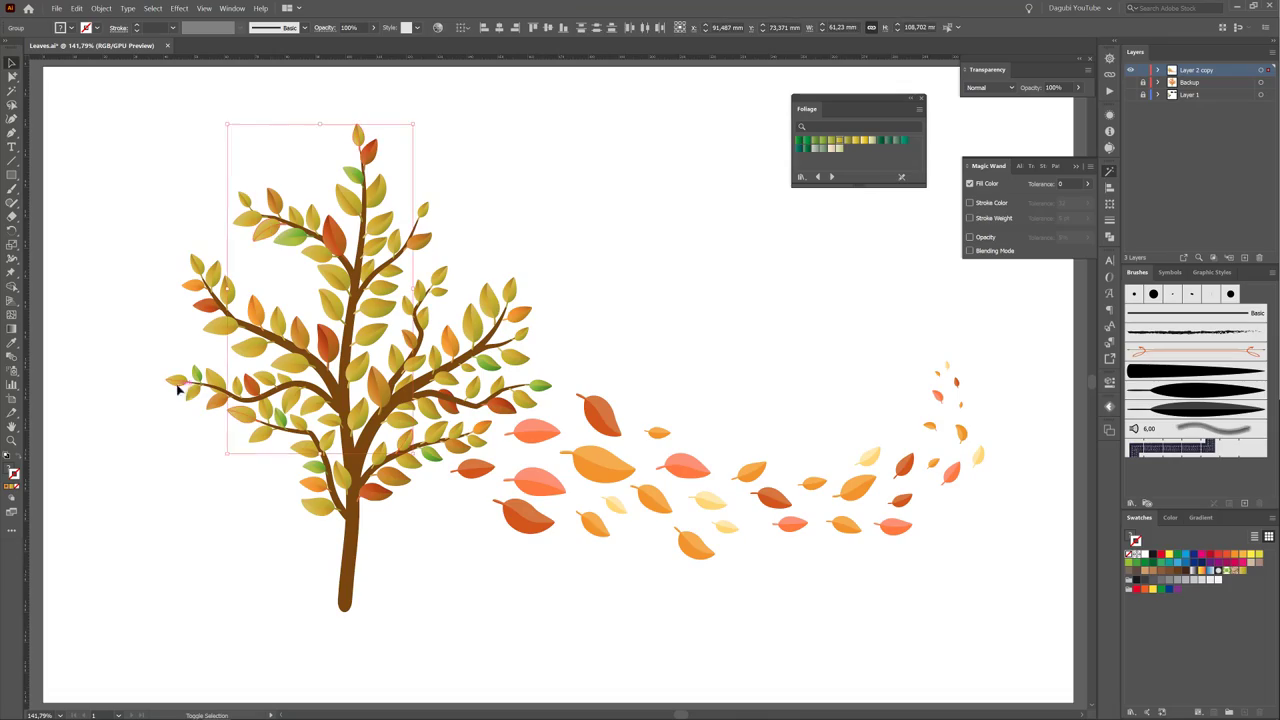